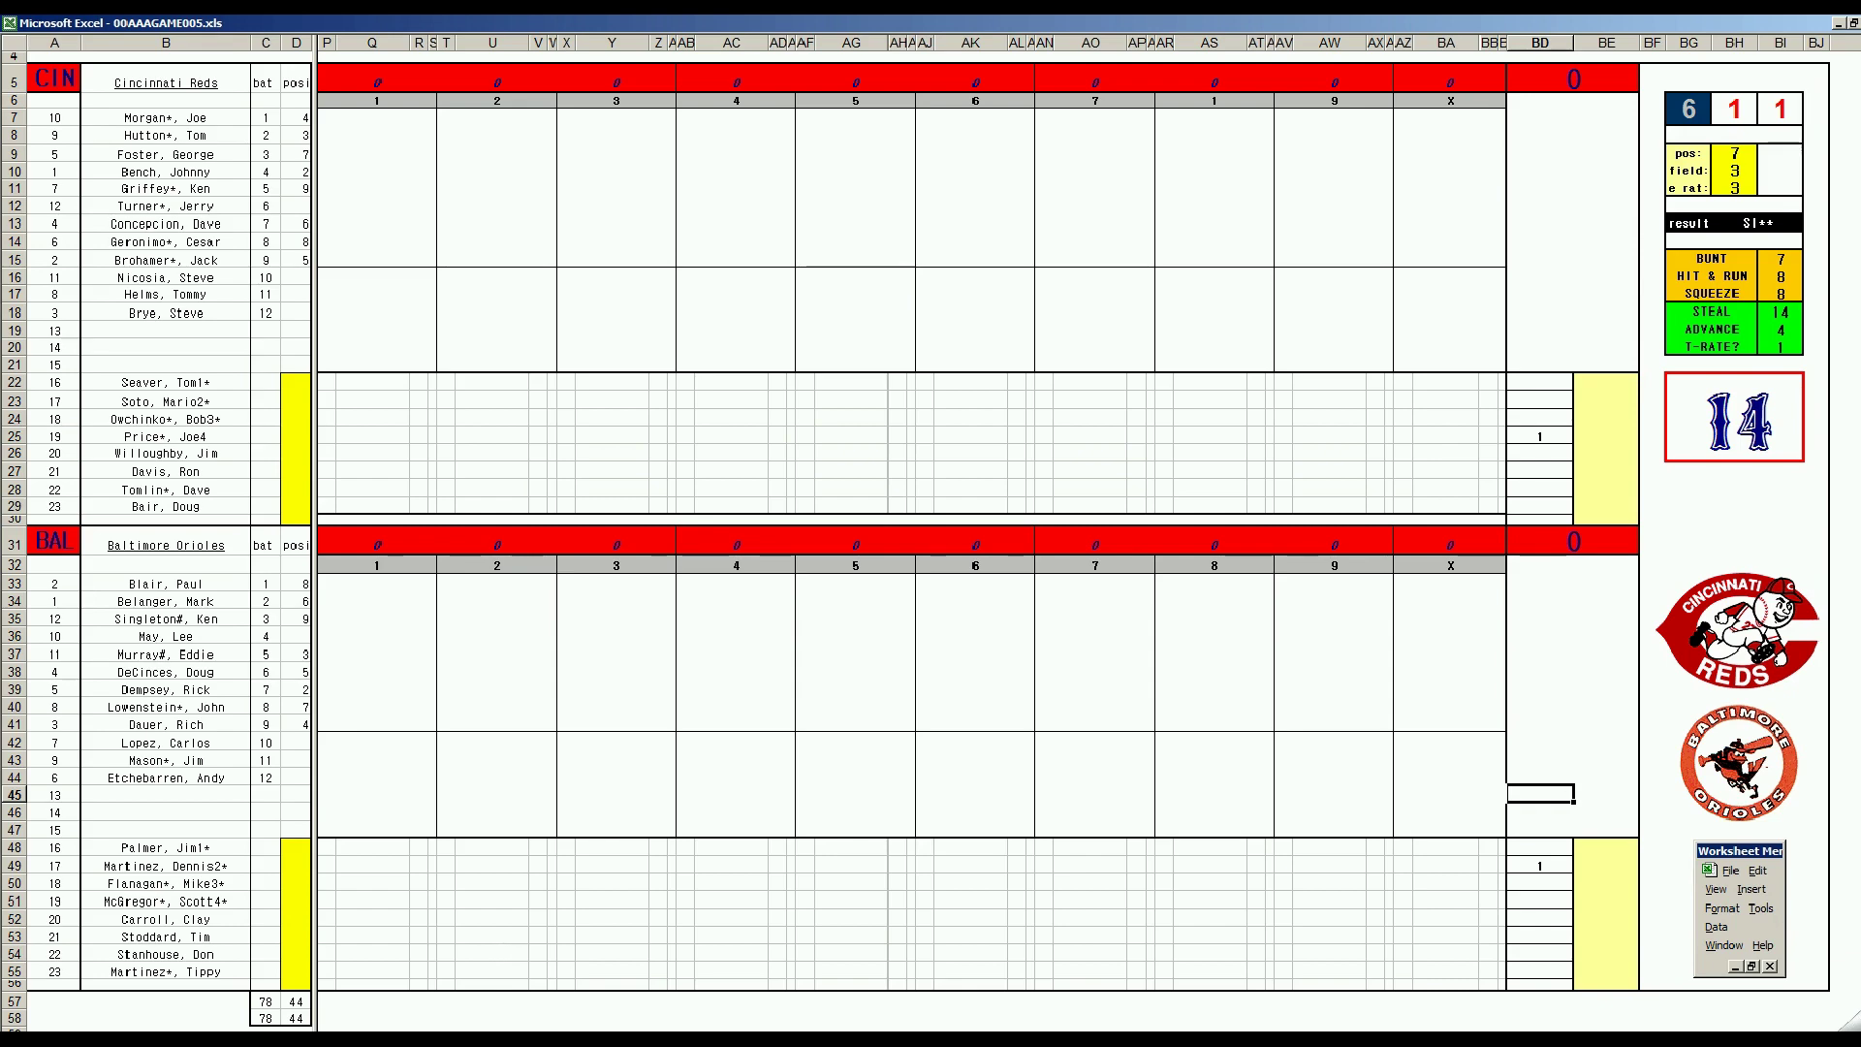
pyautogui.hotkey('alt', 'Tab')
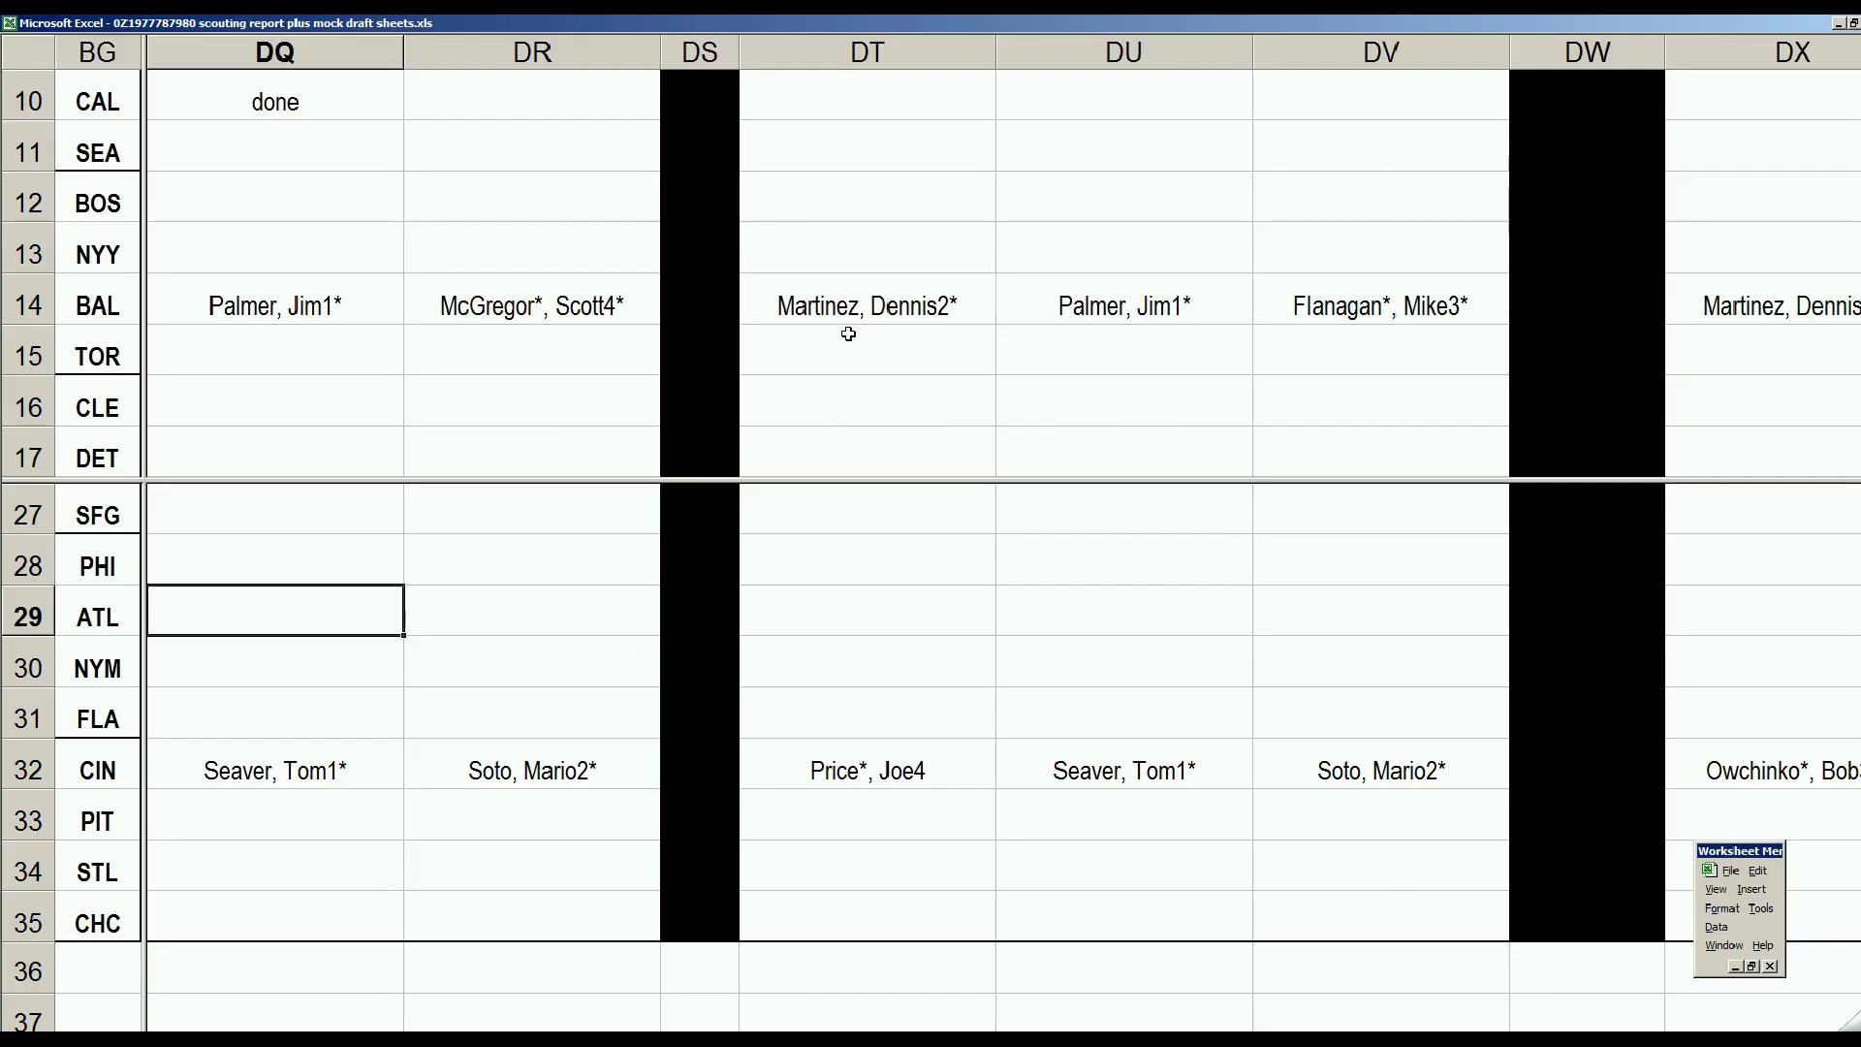
pyautogui.click(847, 777)
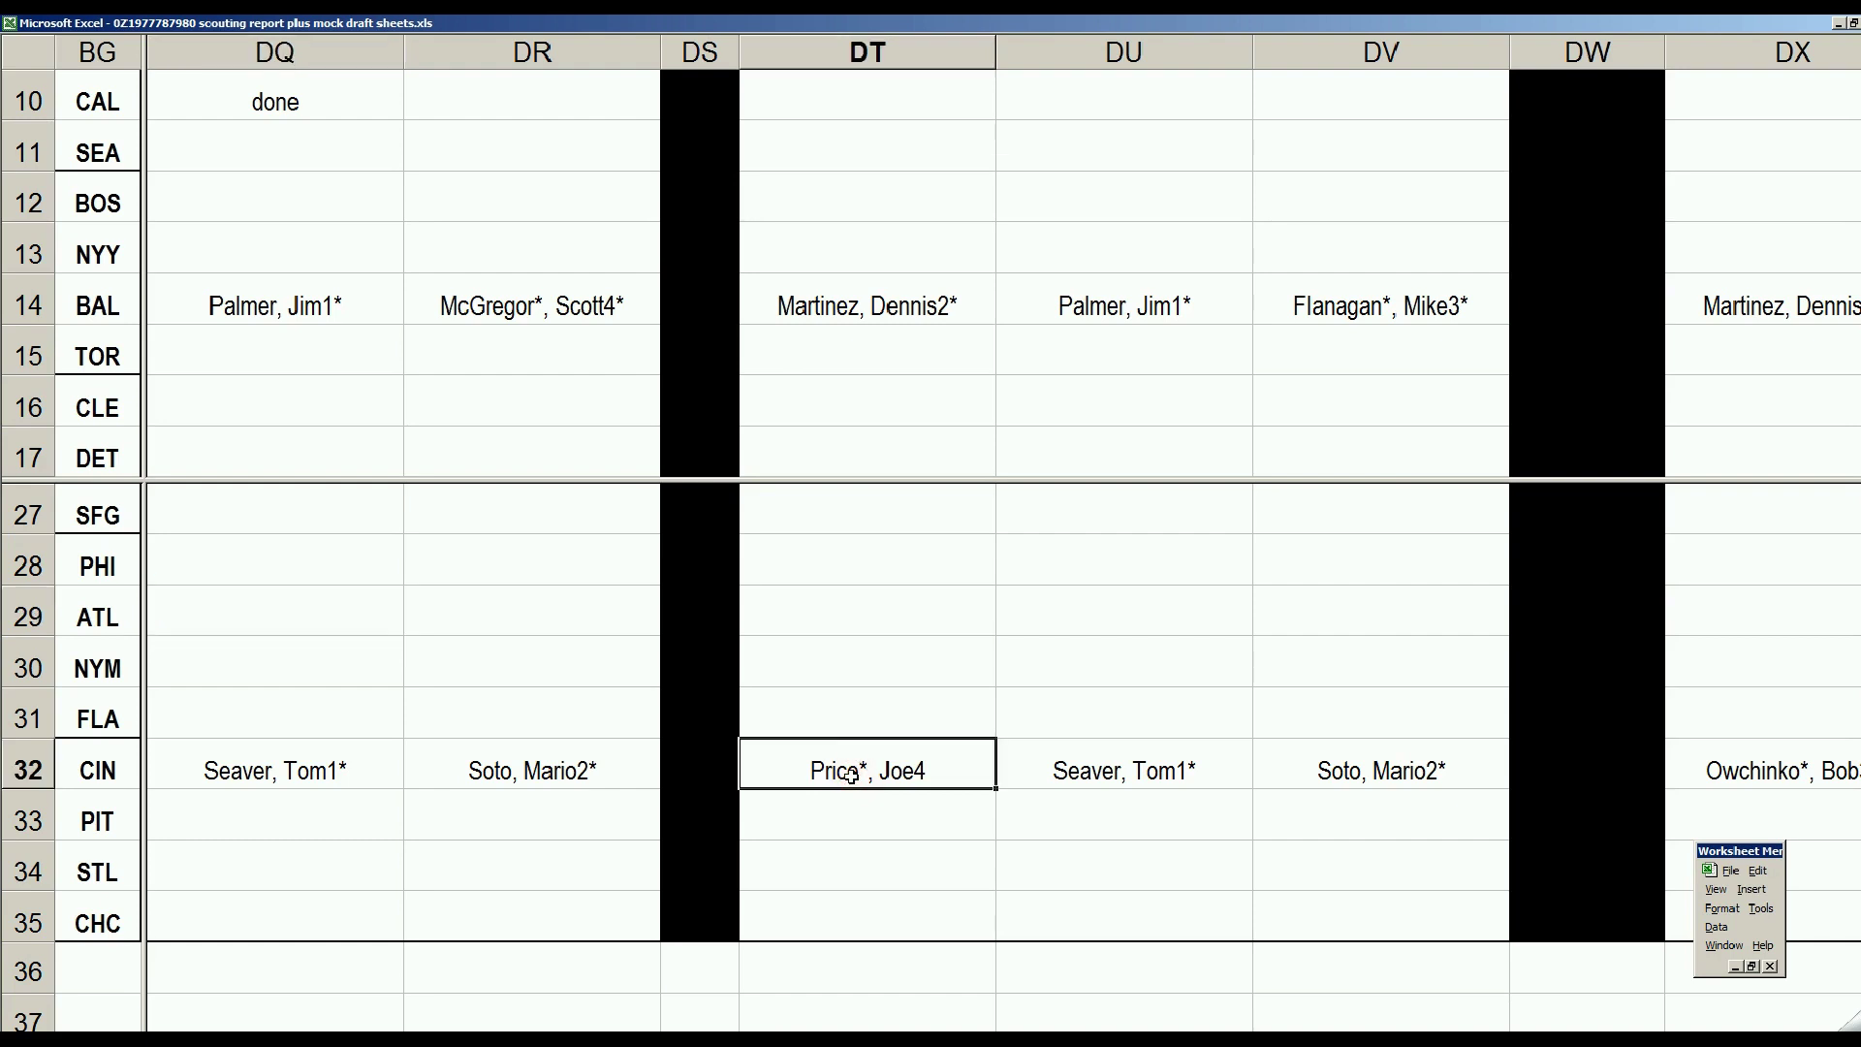
pyautogui.click(874, 313)
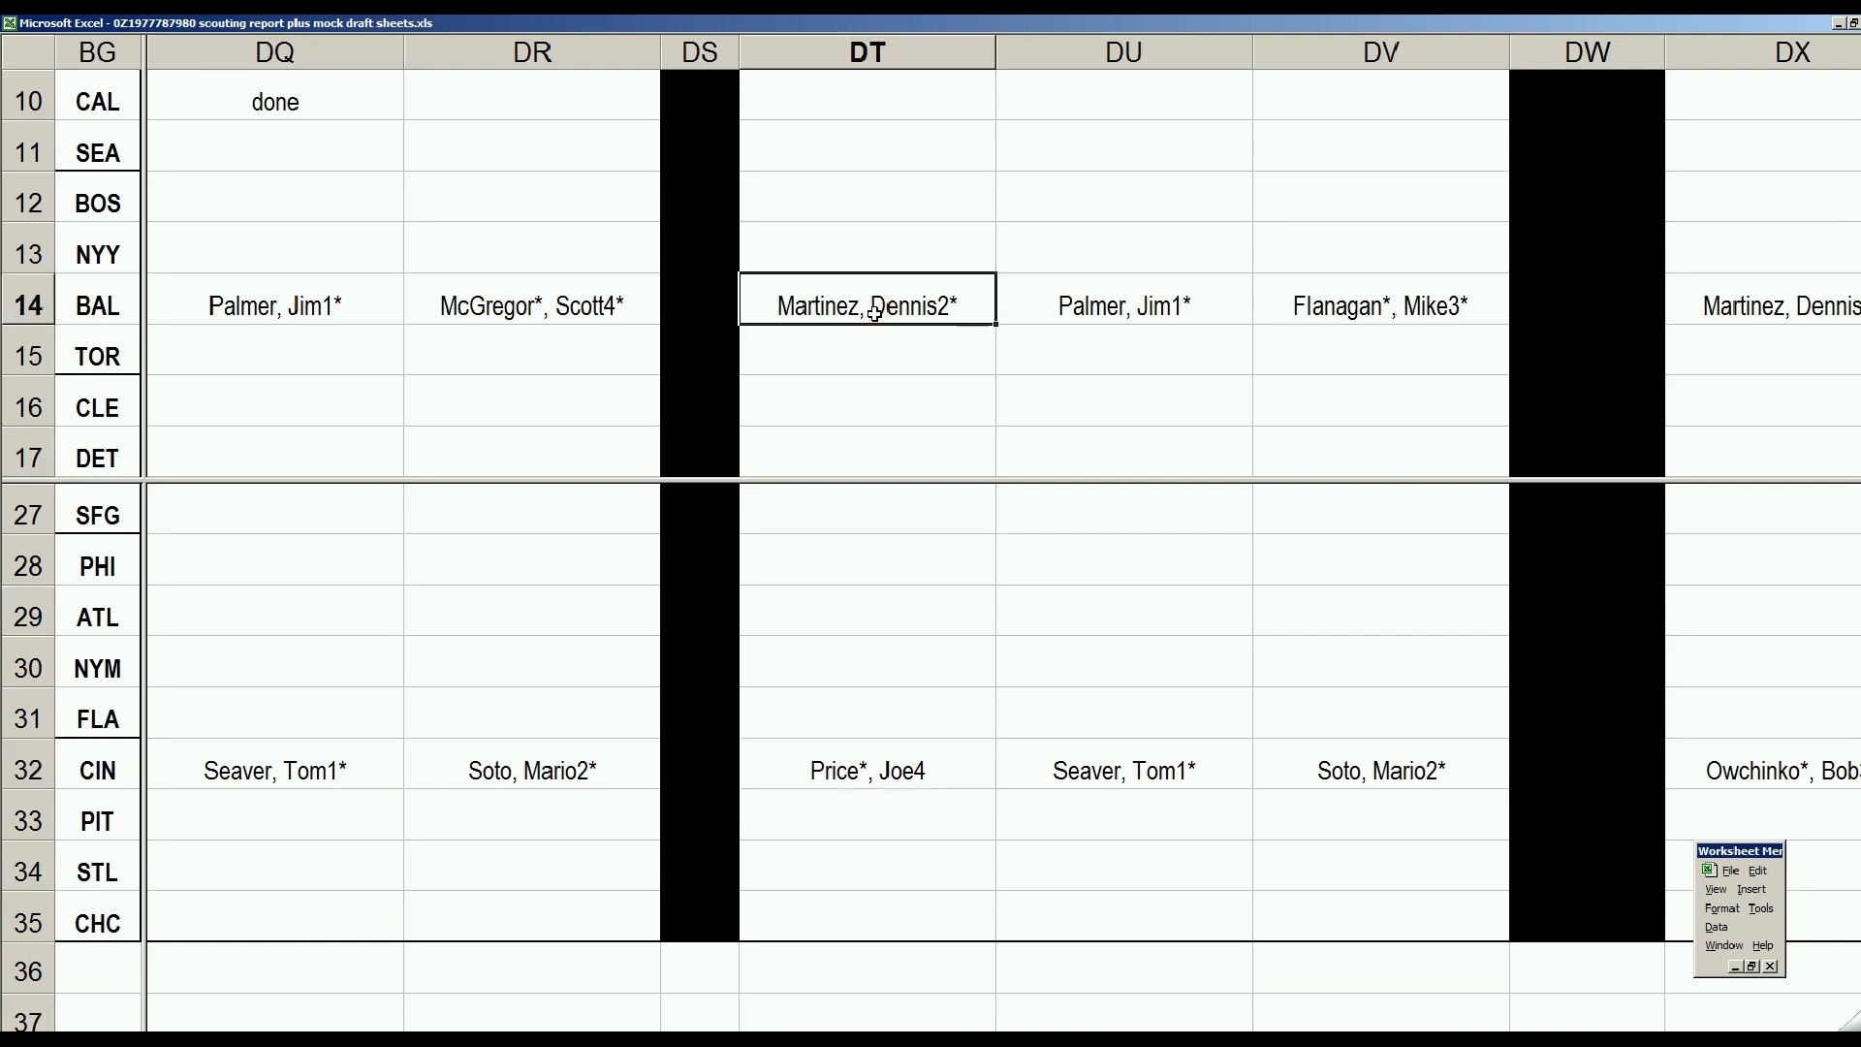
pyautogui.click(1096, 776)
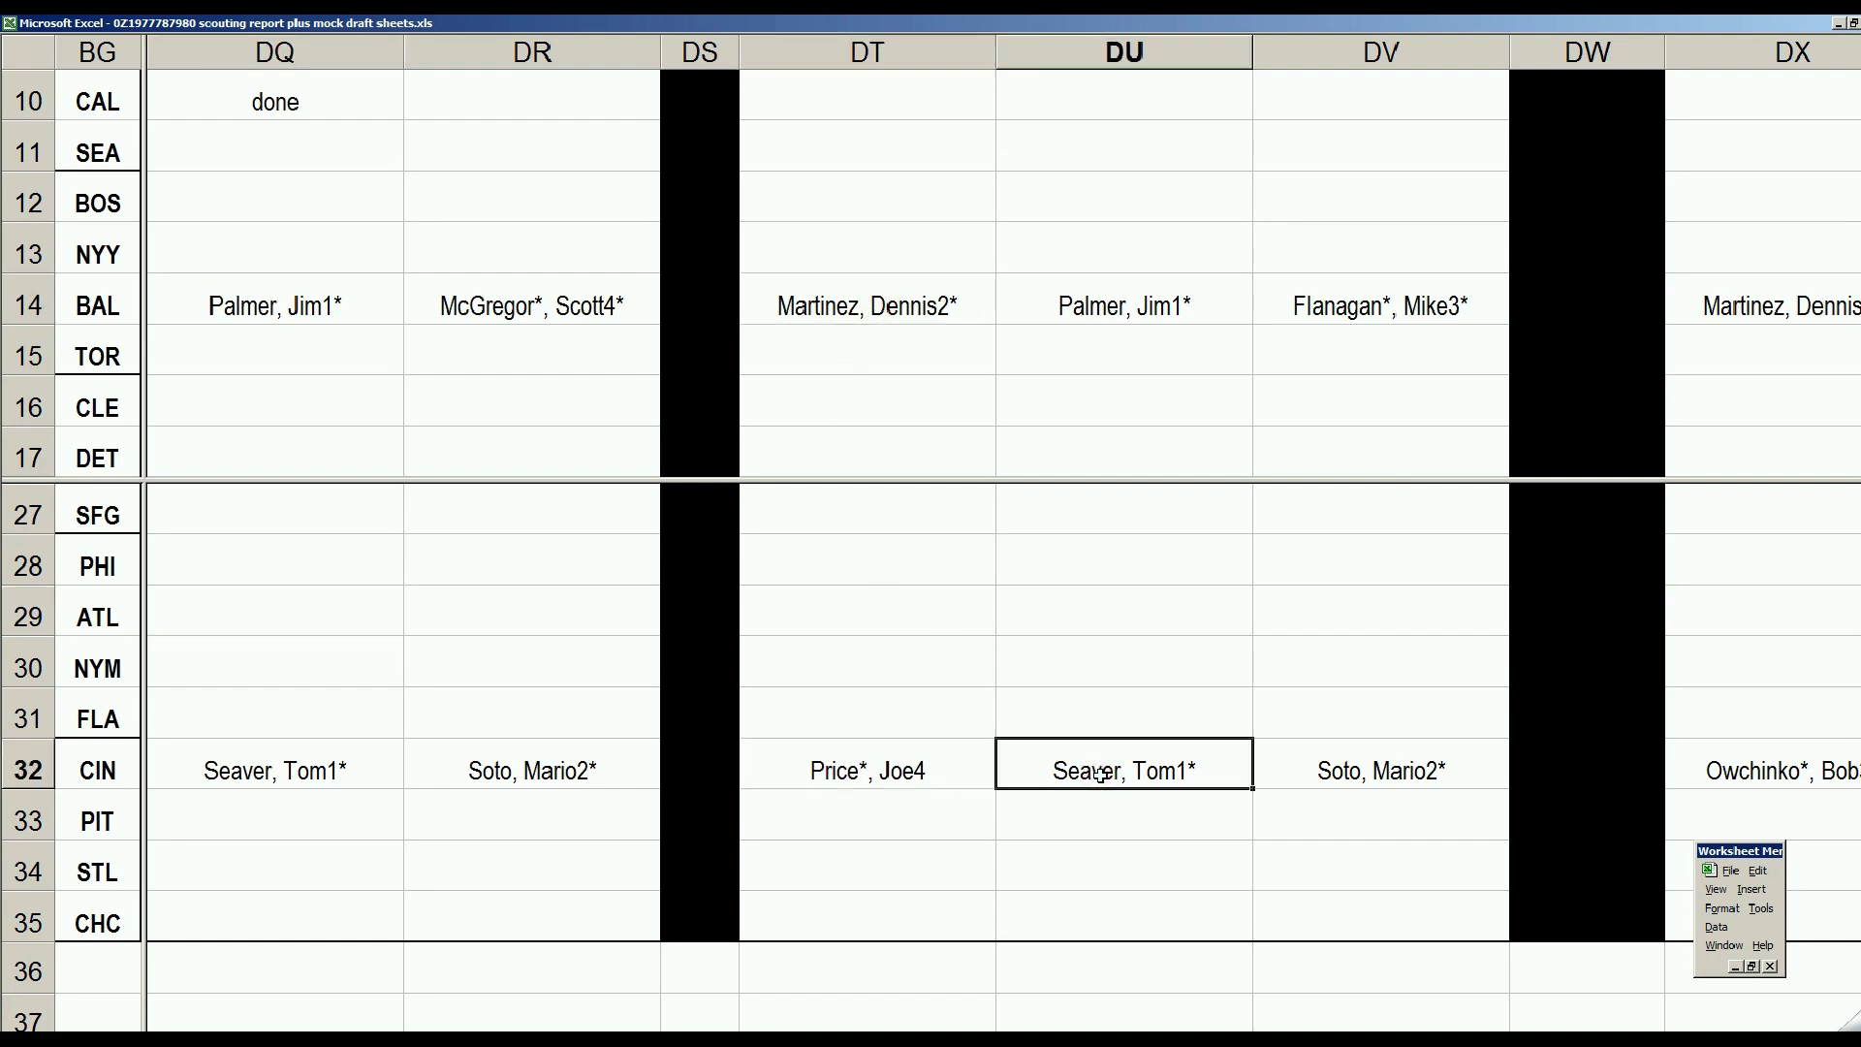
pyautogui.click(1135, 312)
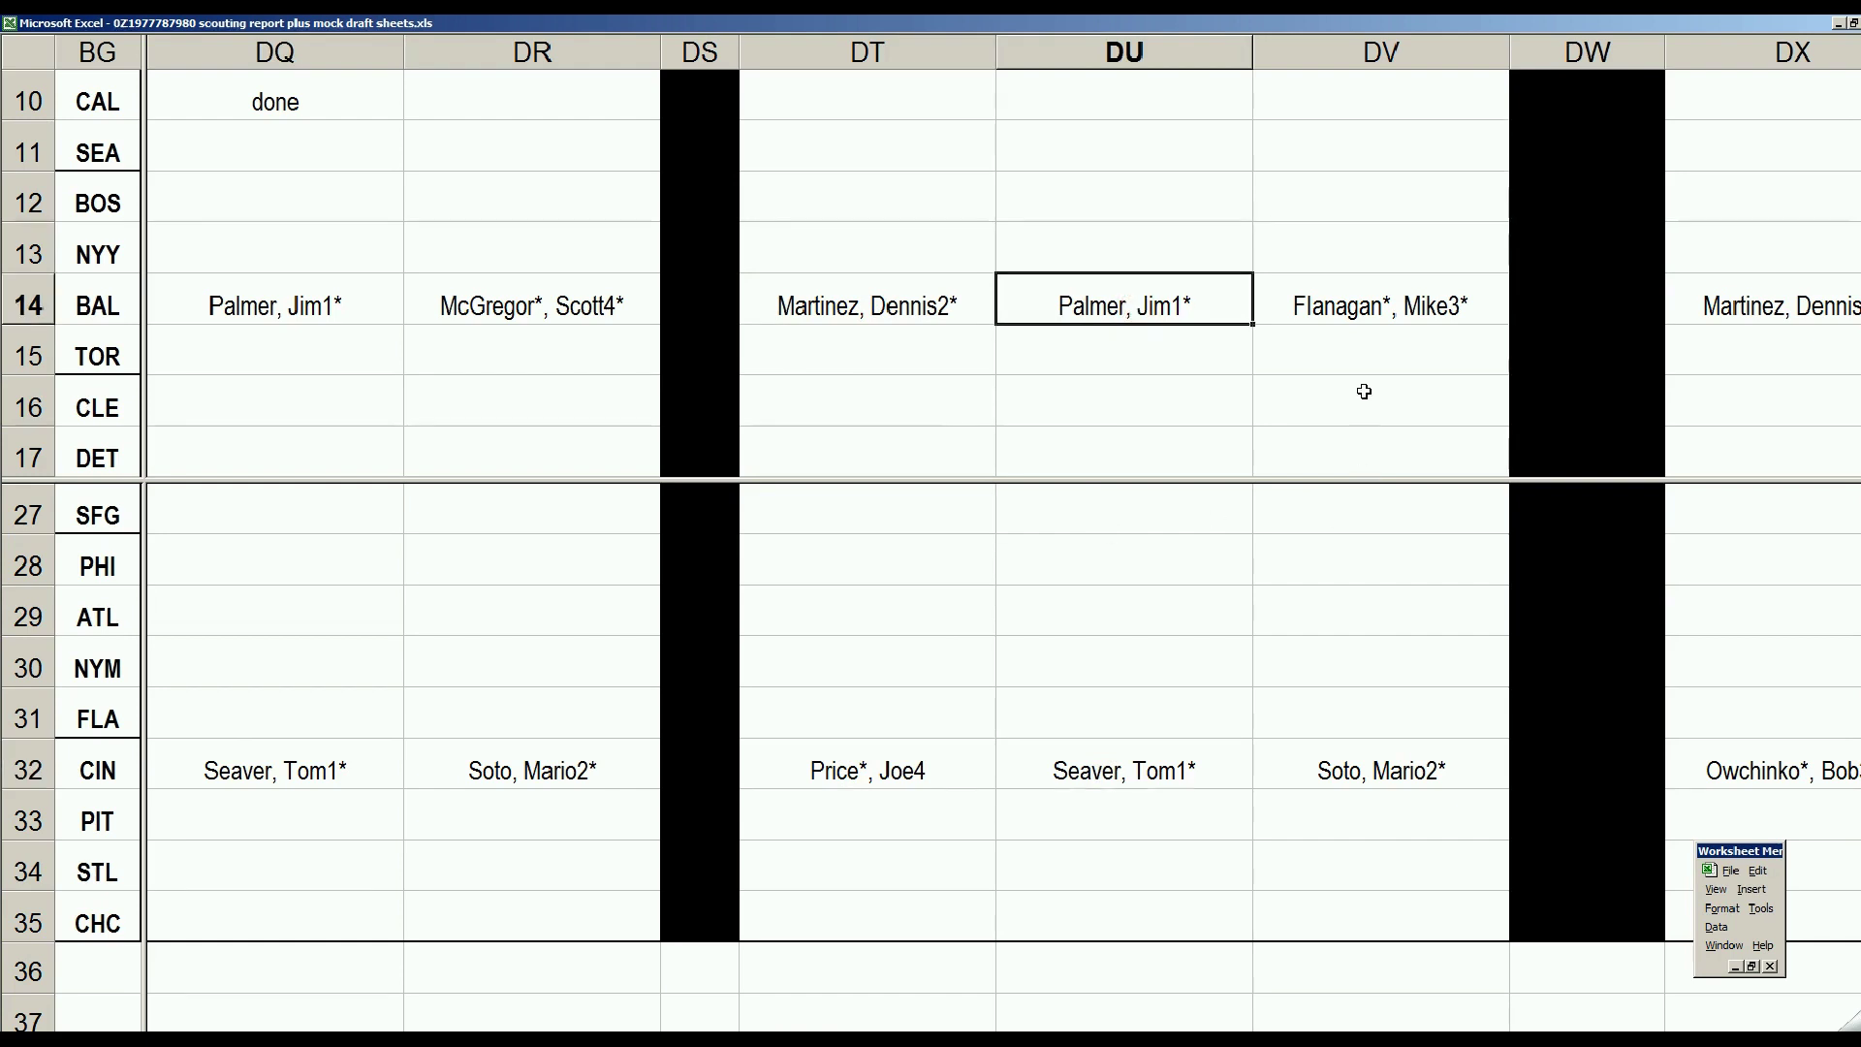
pyautogui.click(1391, 304)
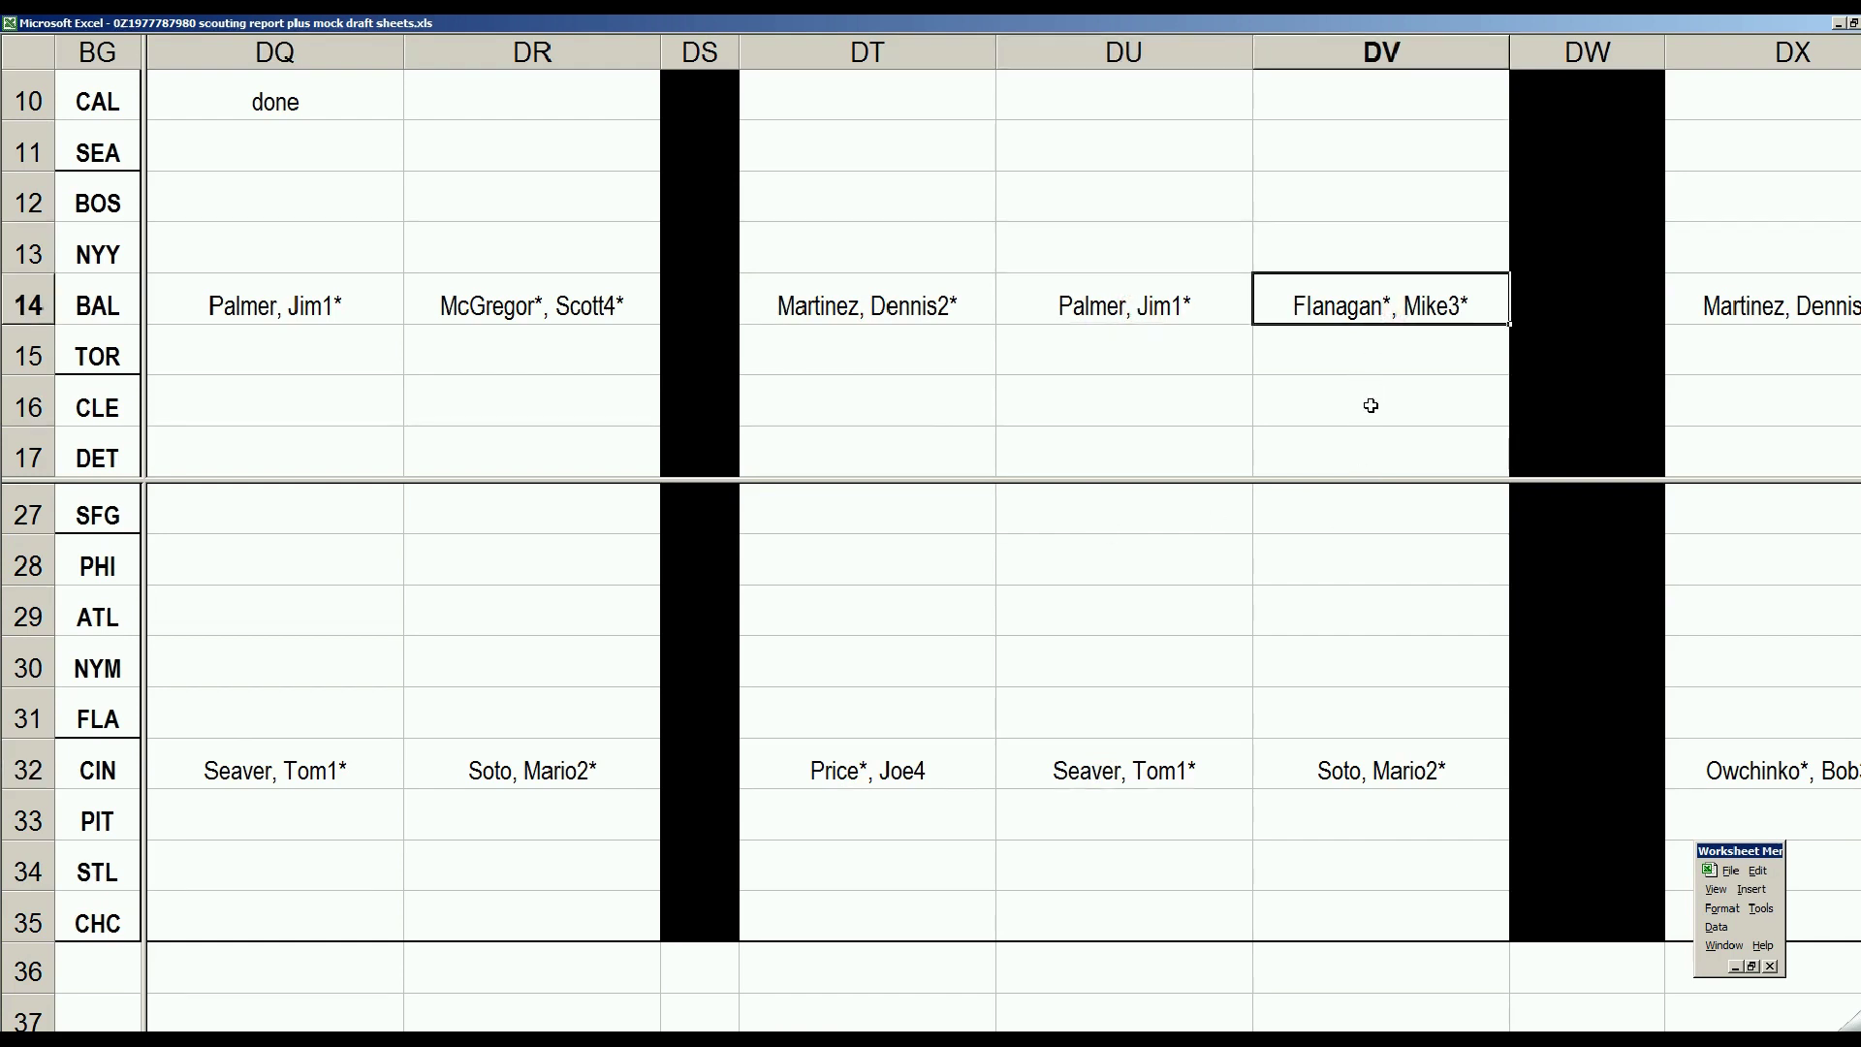
pyautogui.click(1373, 771)
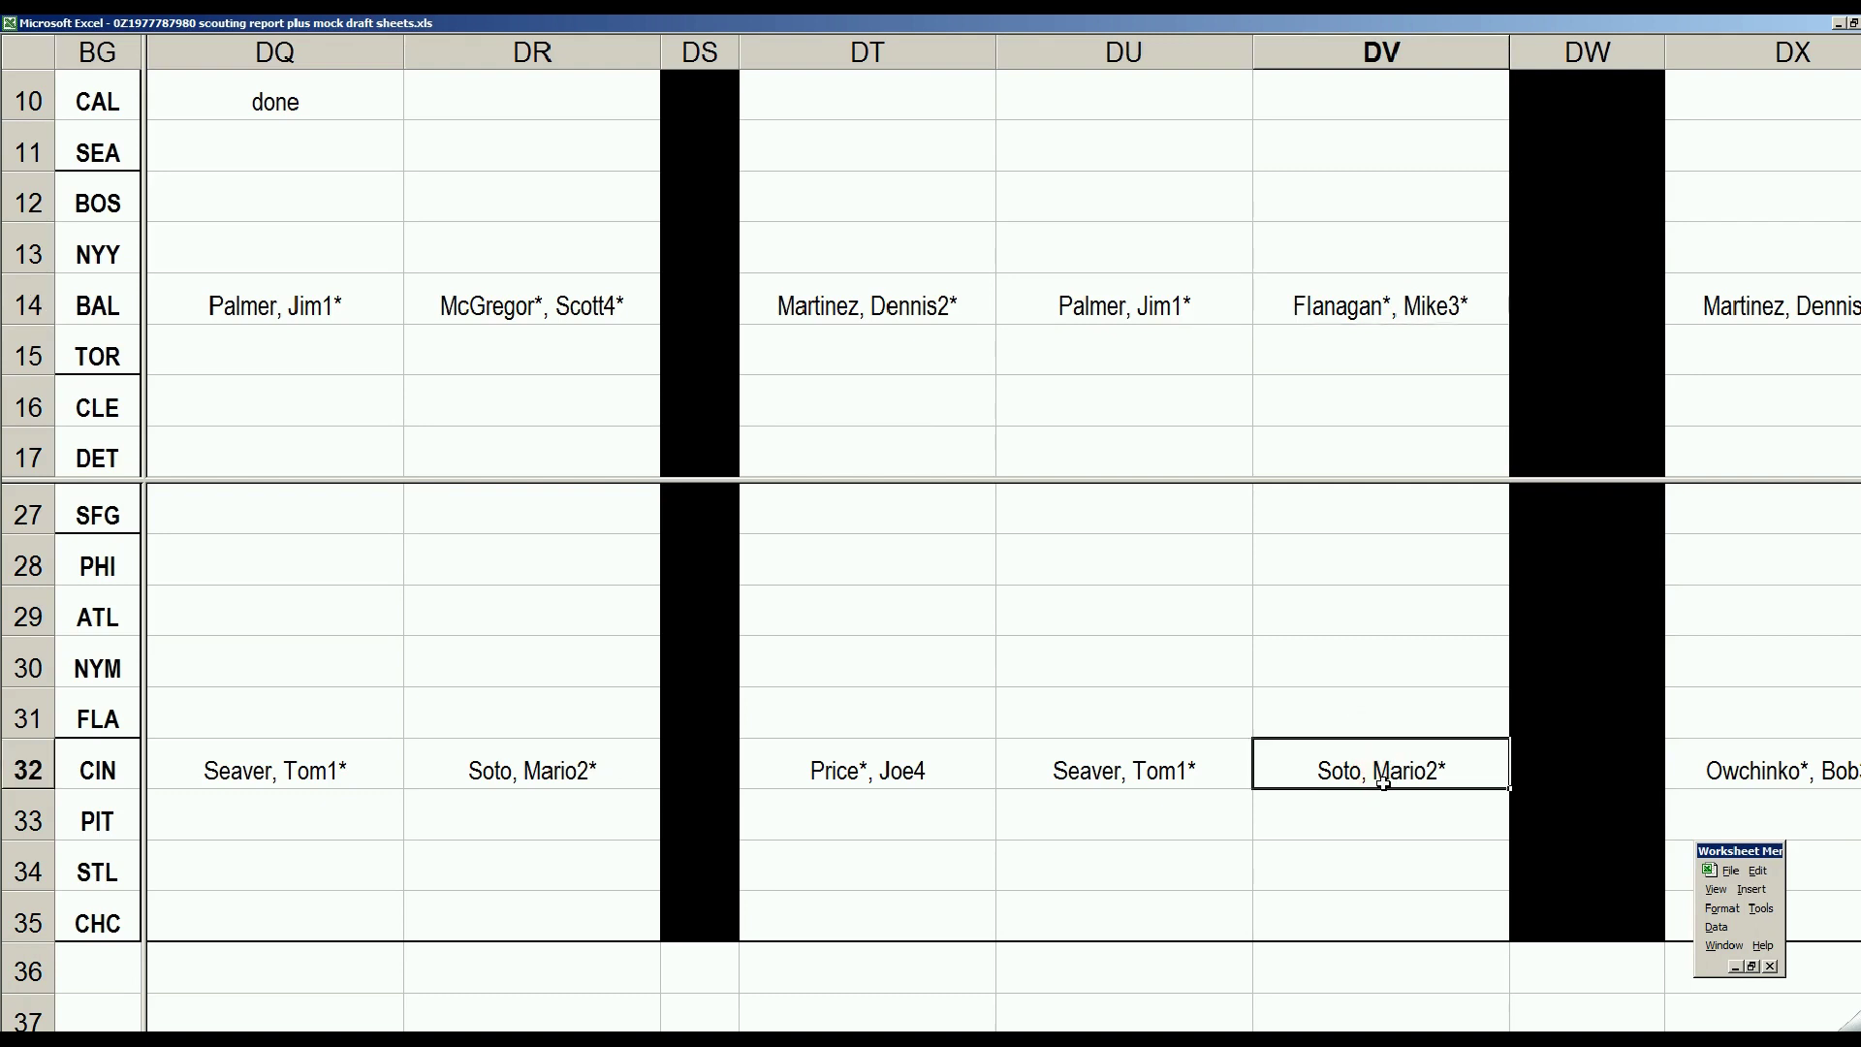
pyautogui.click(1749, 322)
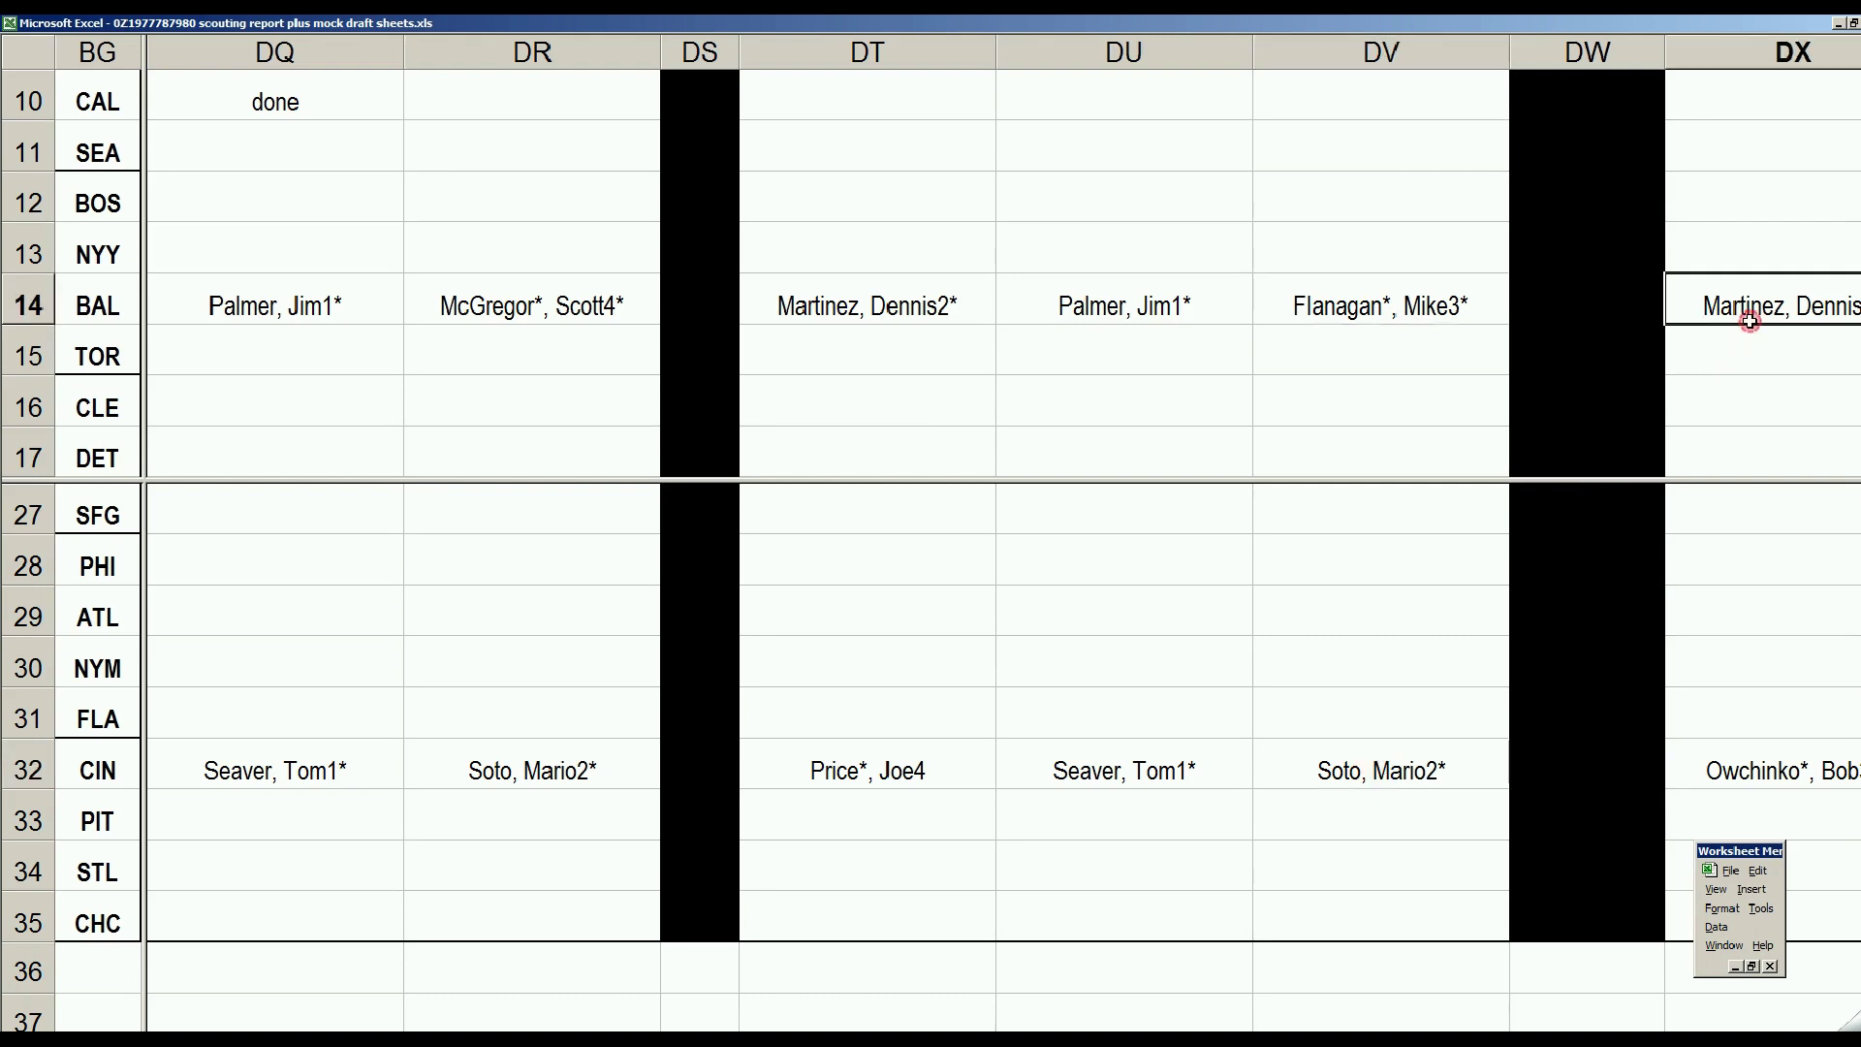
pyautogui.press('Right')
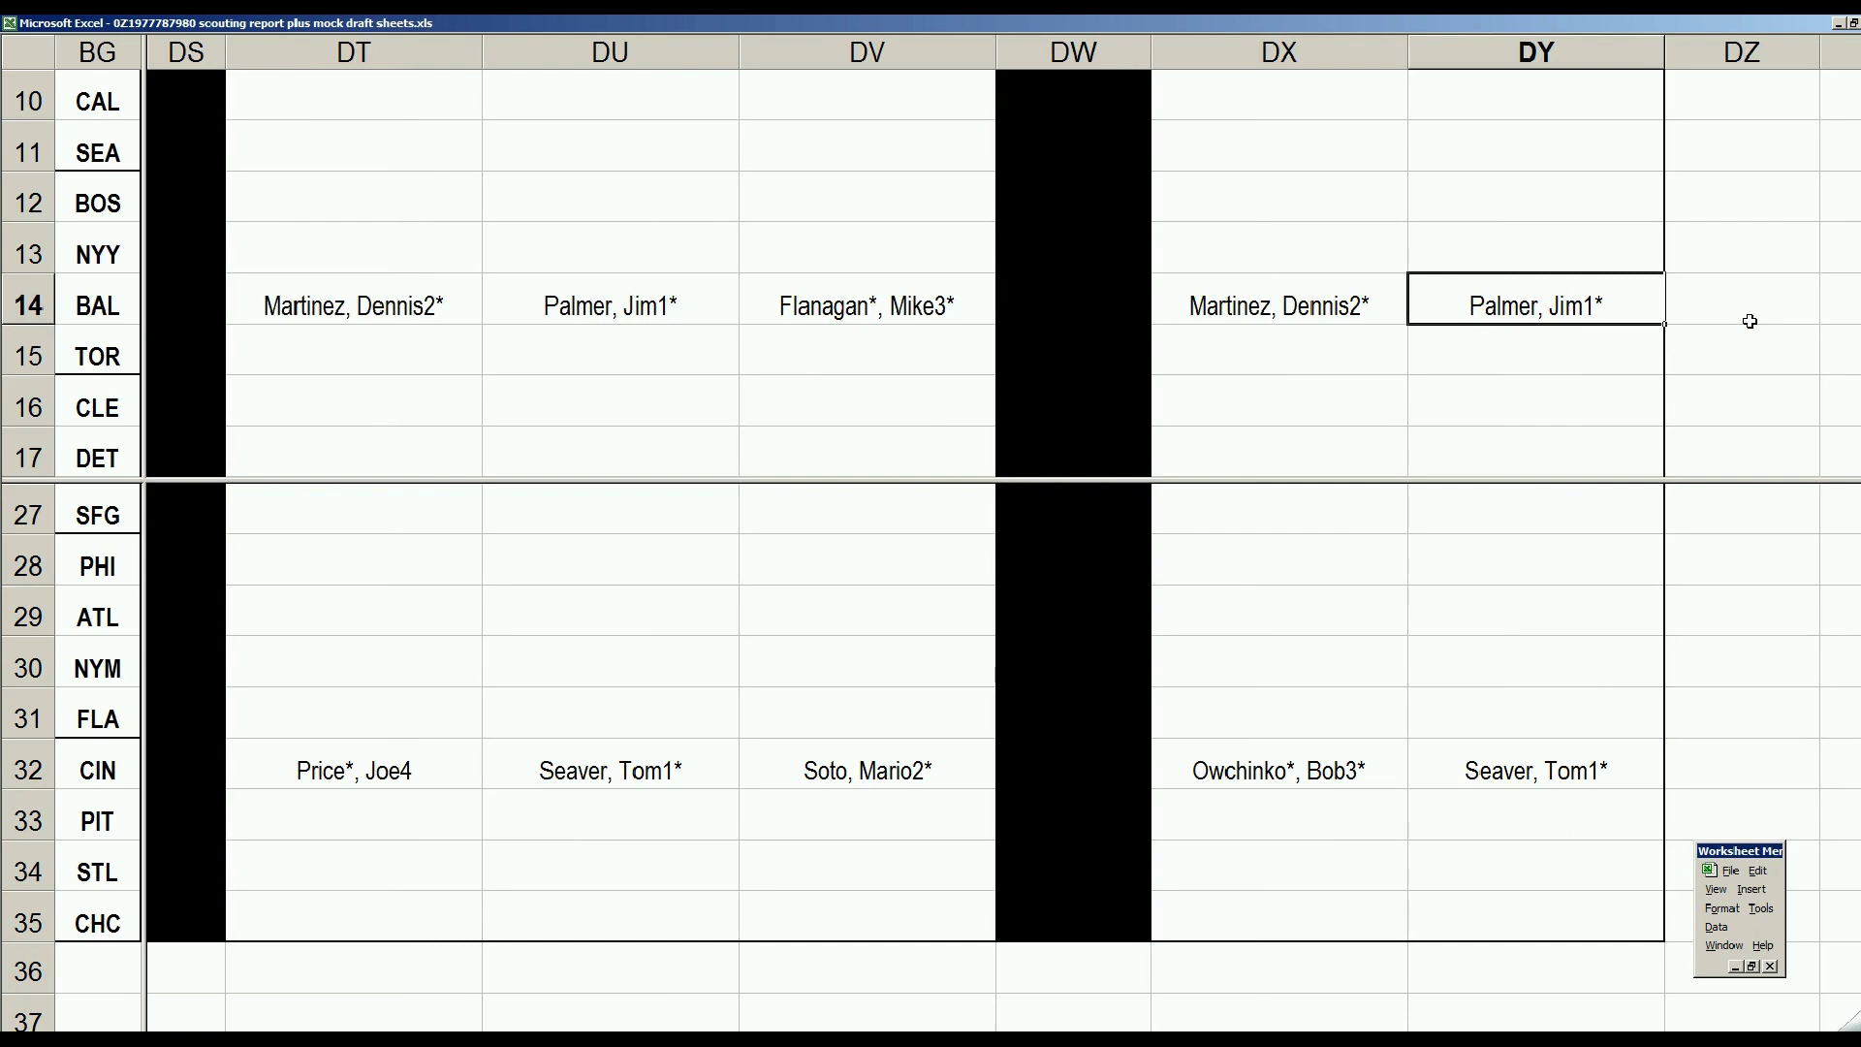
pyautogui.click(1241, 769)
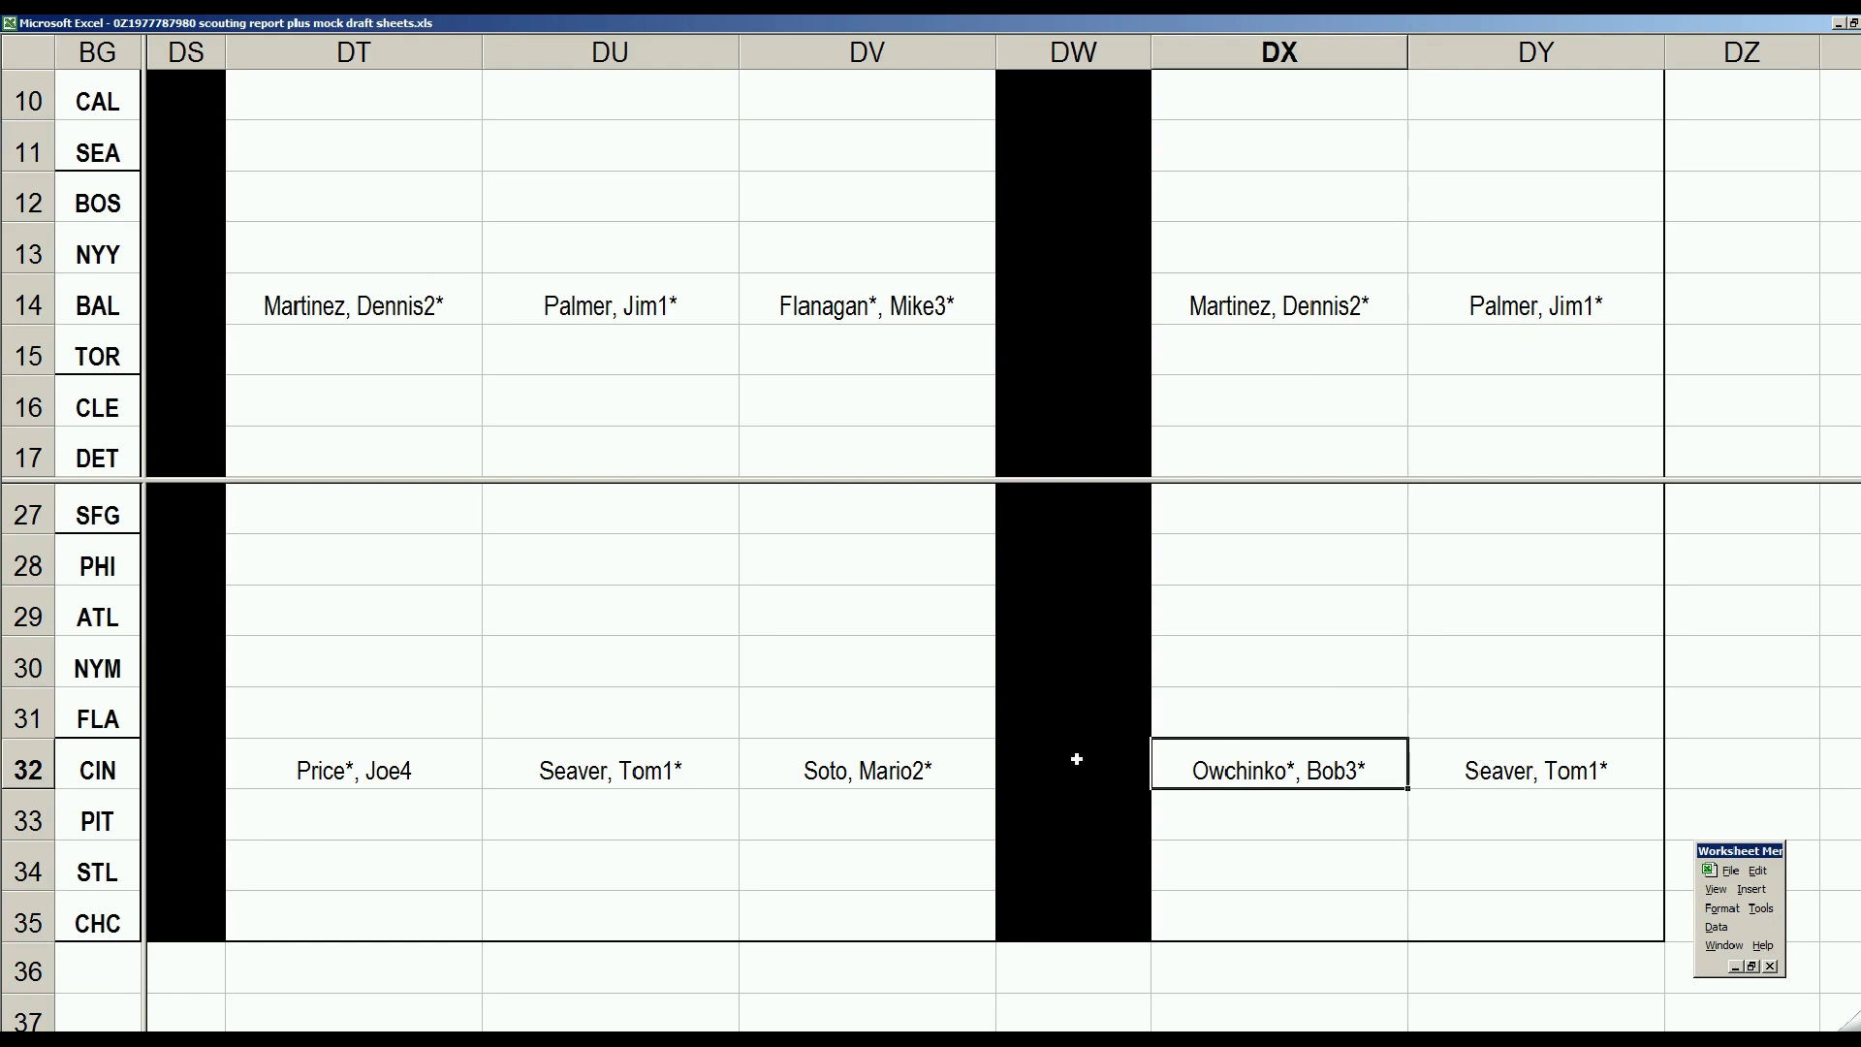
pyautogui.hotkey('ctrl', 'Tab')
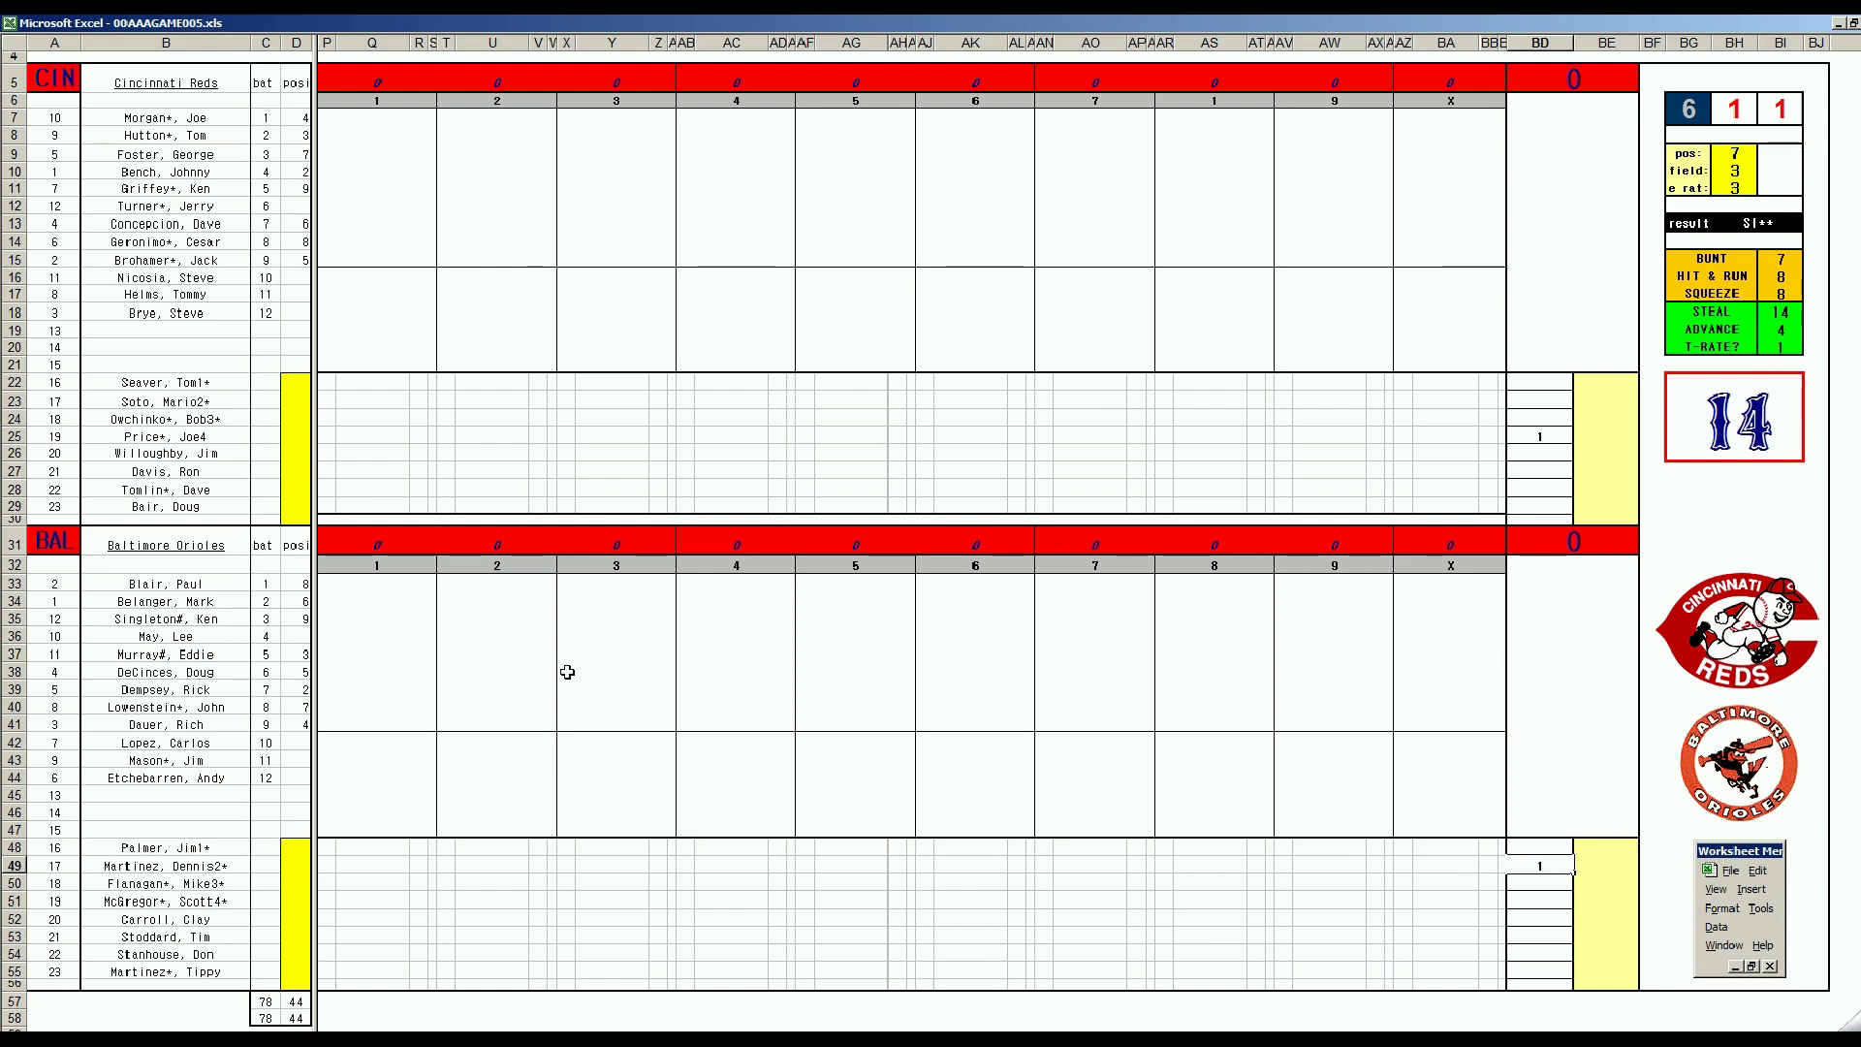
# - Record #7 and a strikeout (k) for the Reds' first two first-inning batters in column Q
pyautogui.click(375, 118)
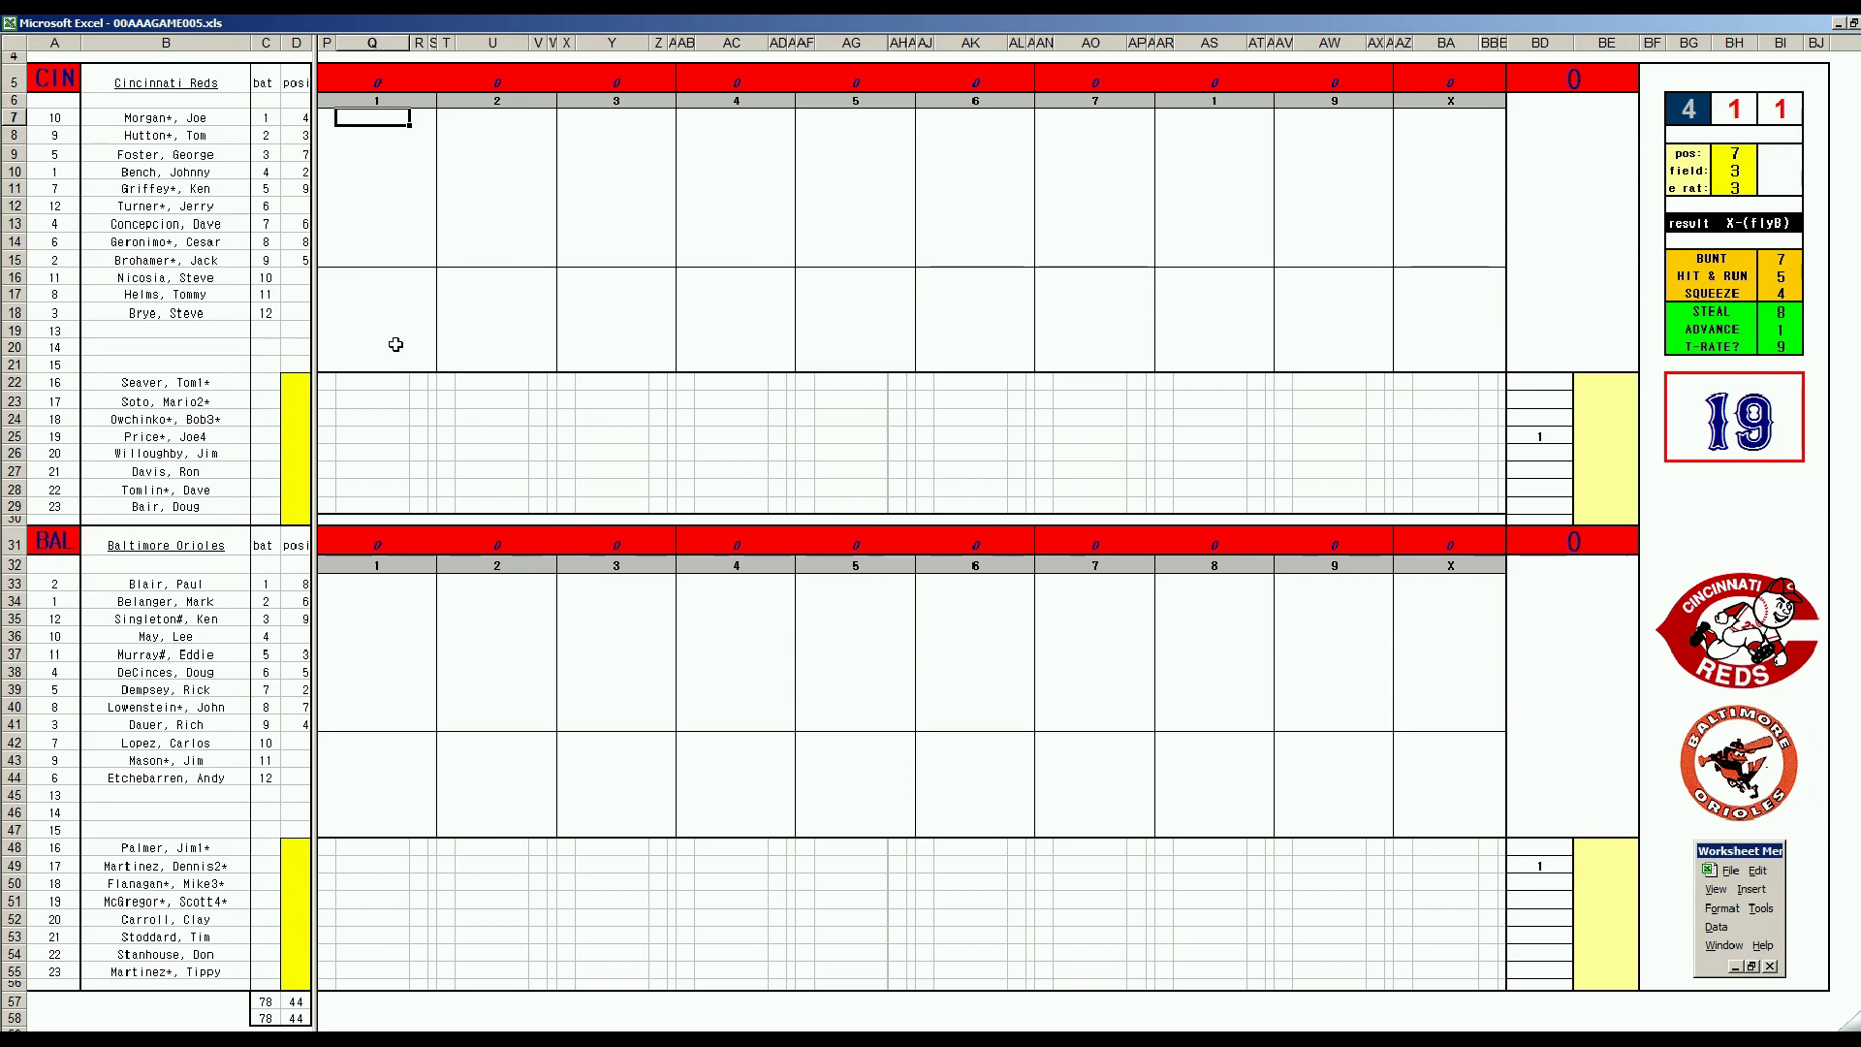
pyautogui.write('#7')
pyautogui.press('Return')
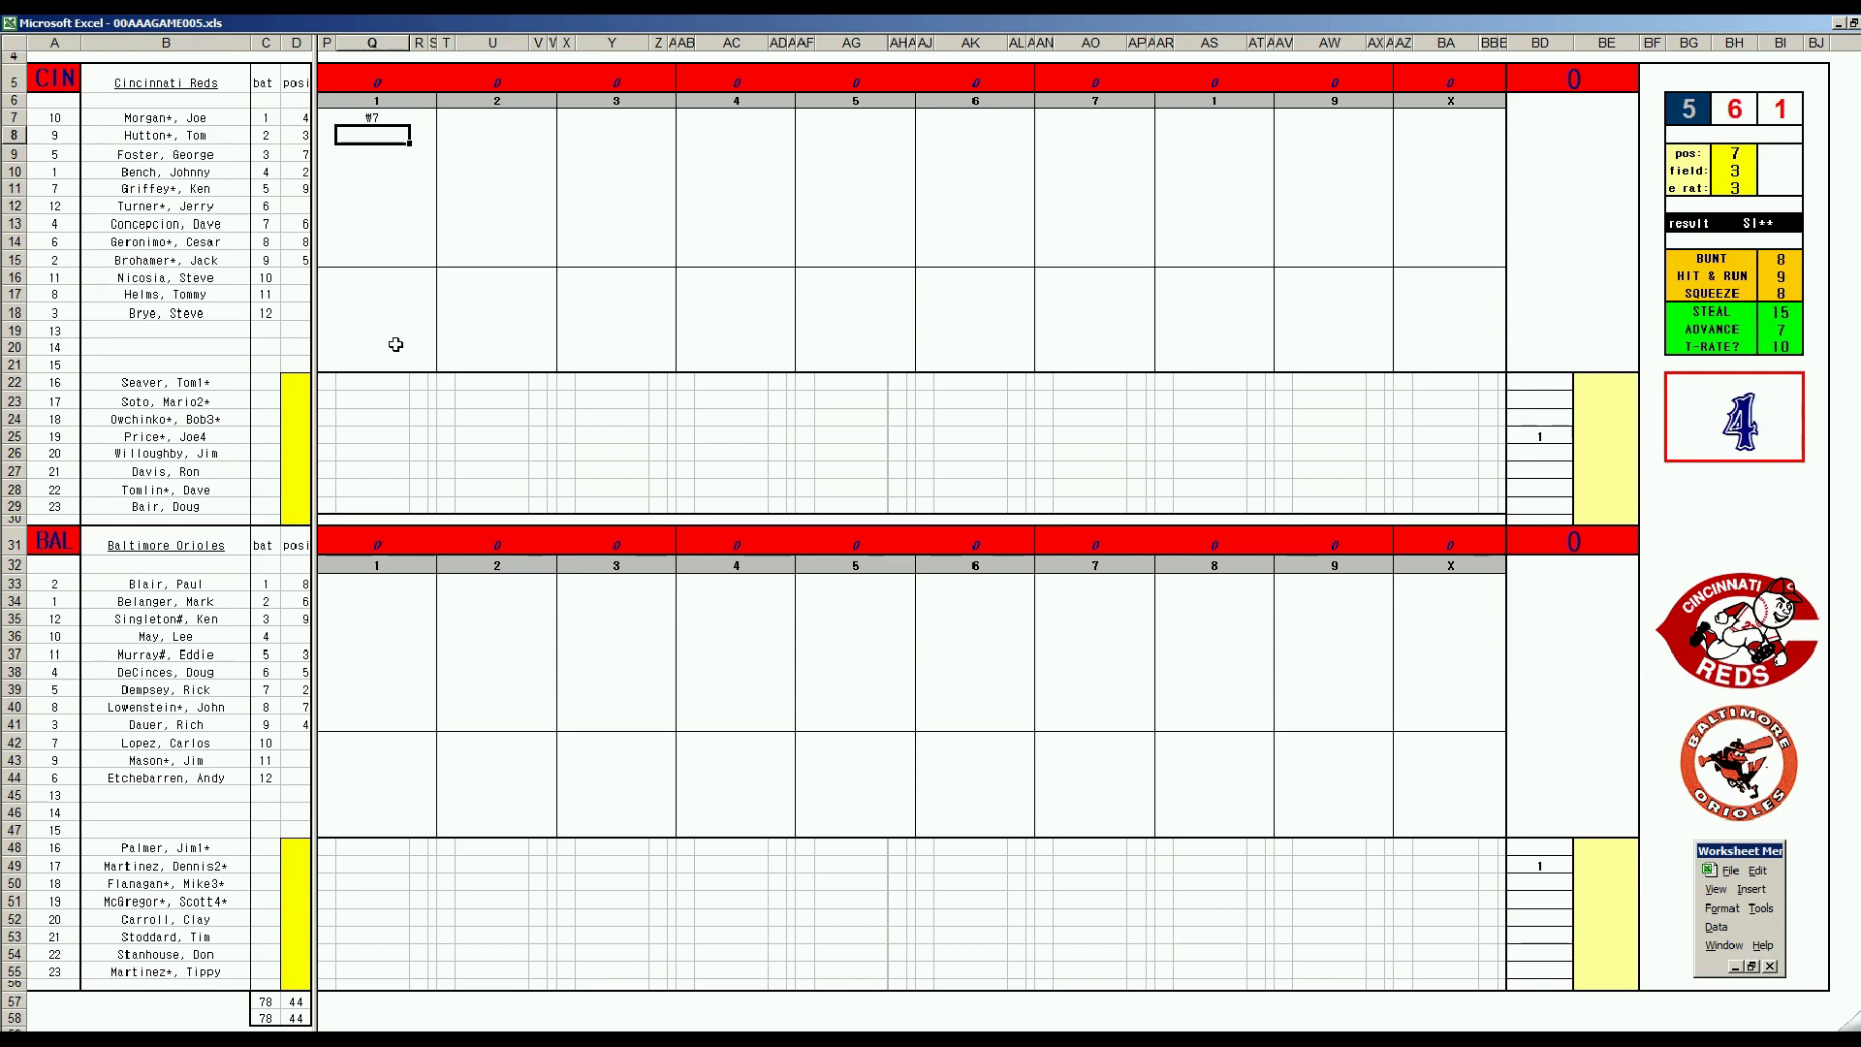
pyautogui.write('k')
pyautogui.press('Return')
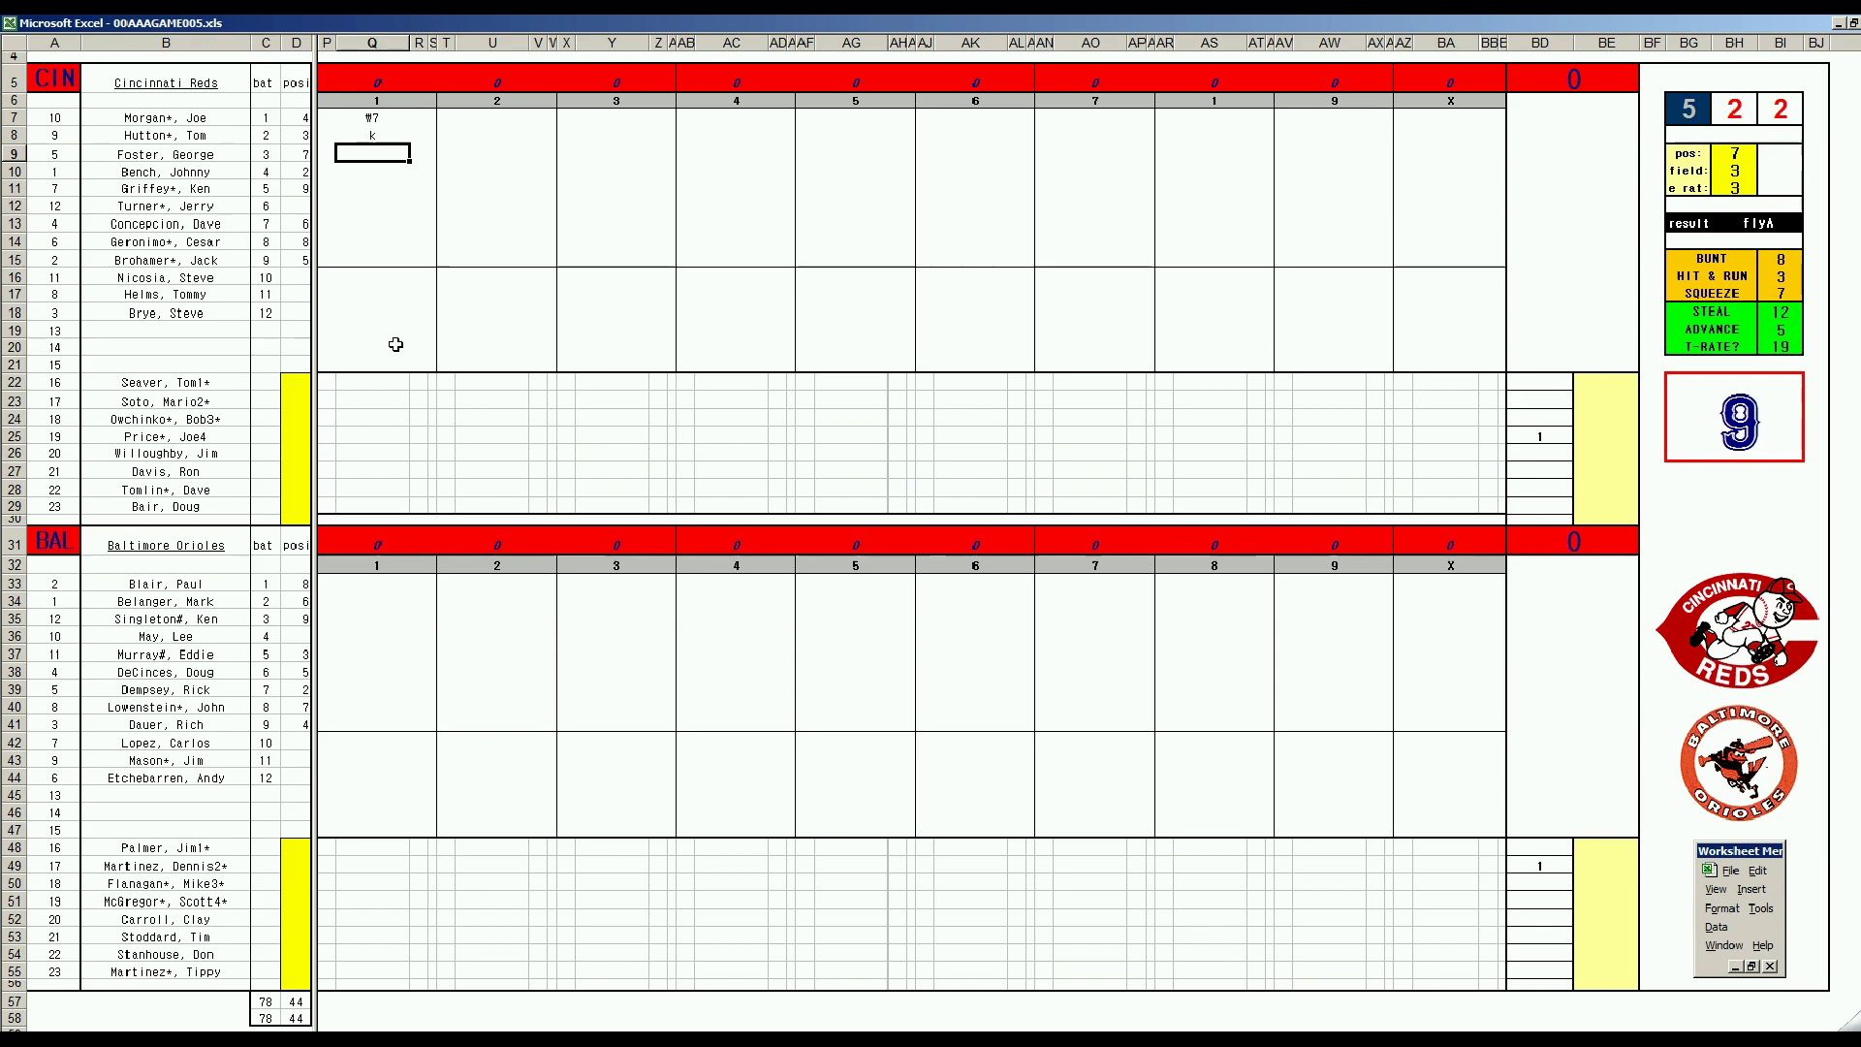
# - Set the dice panel to pos 5 and field 2, then select the third batter's cell
pyautogui.write('5')
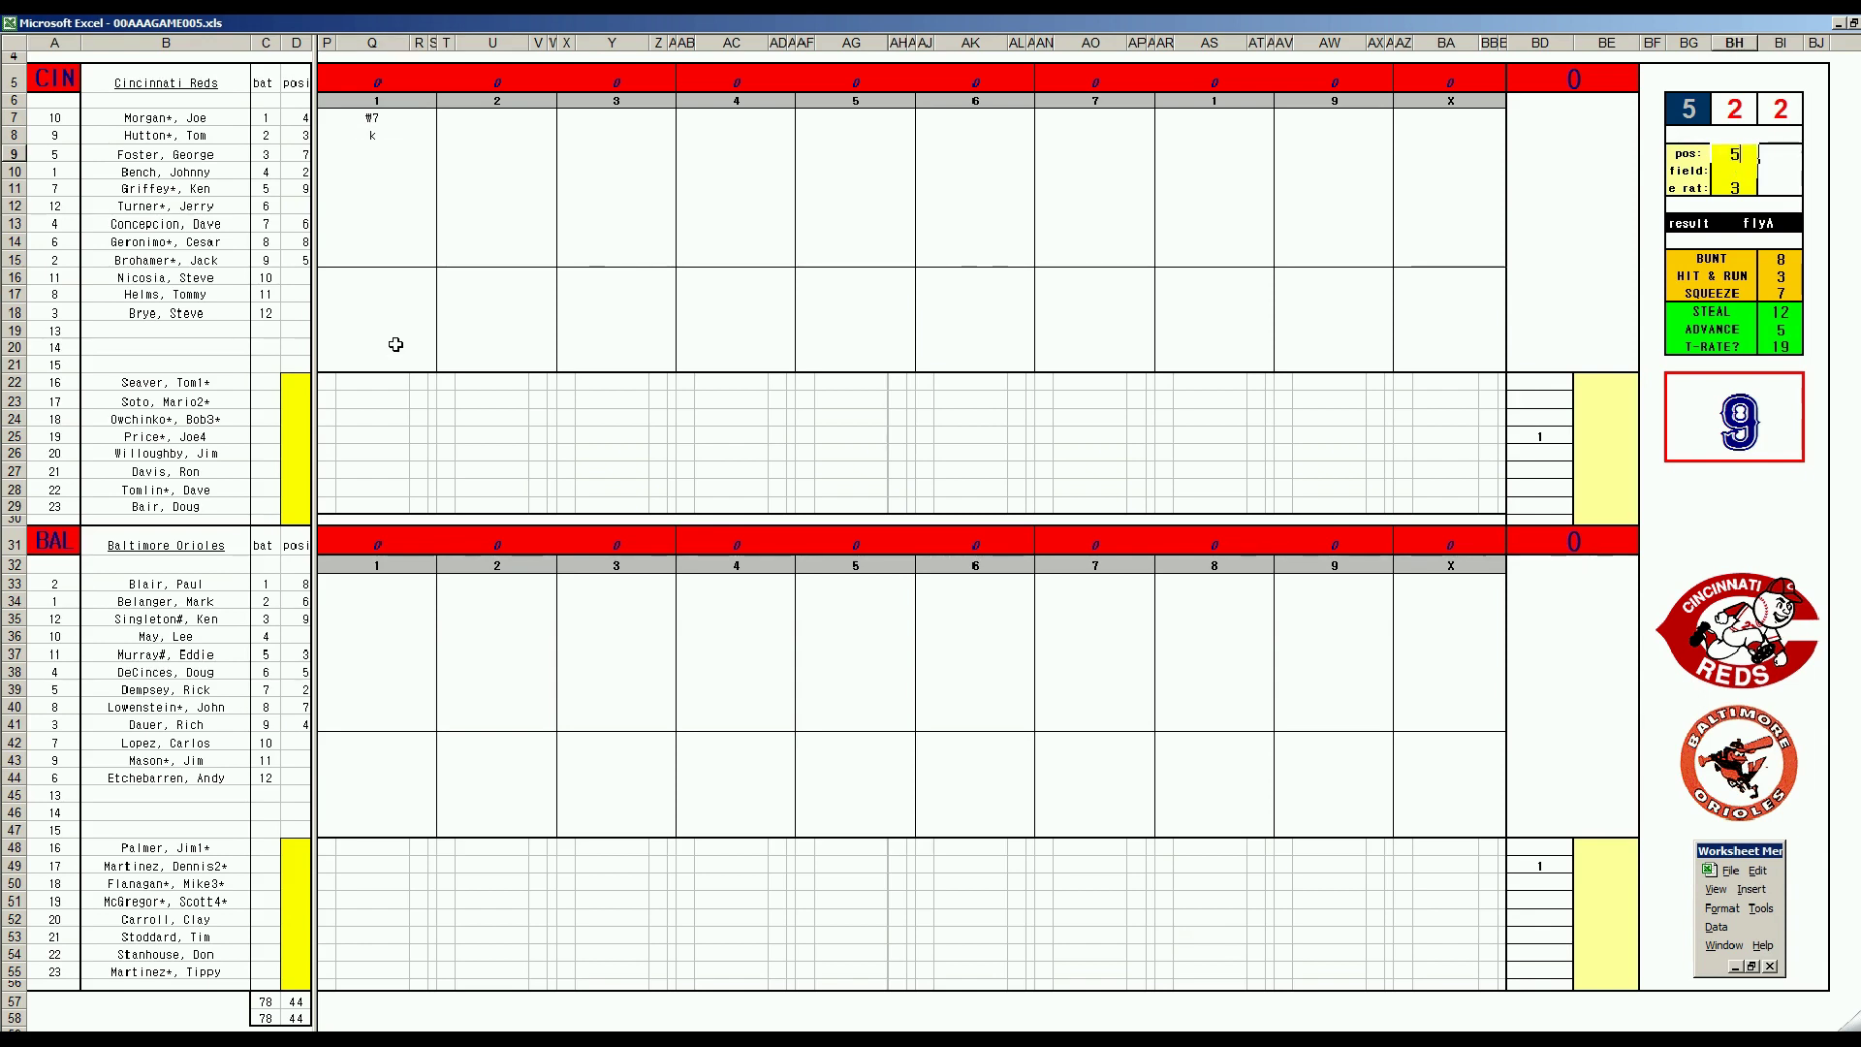
pyautogui.press('Return')
pyautogui.write('2')
pyautogui.press('Return')
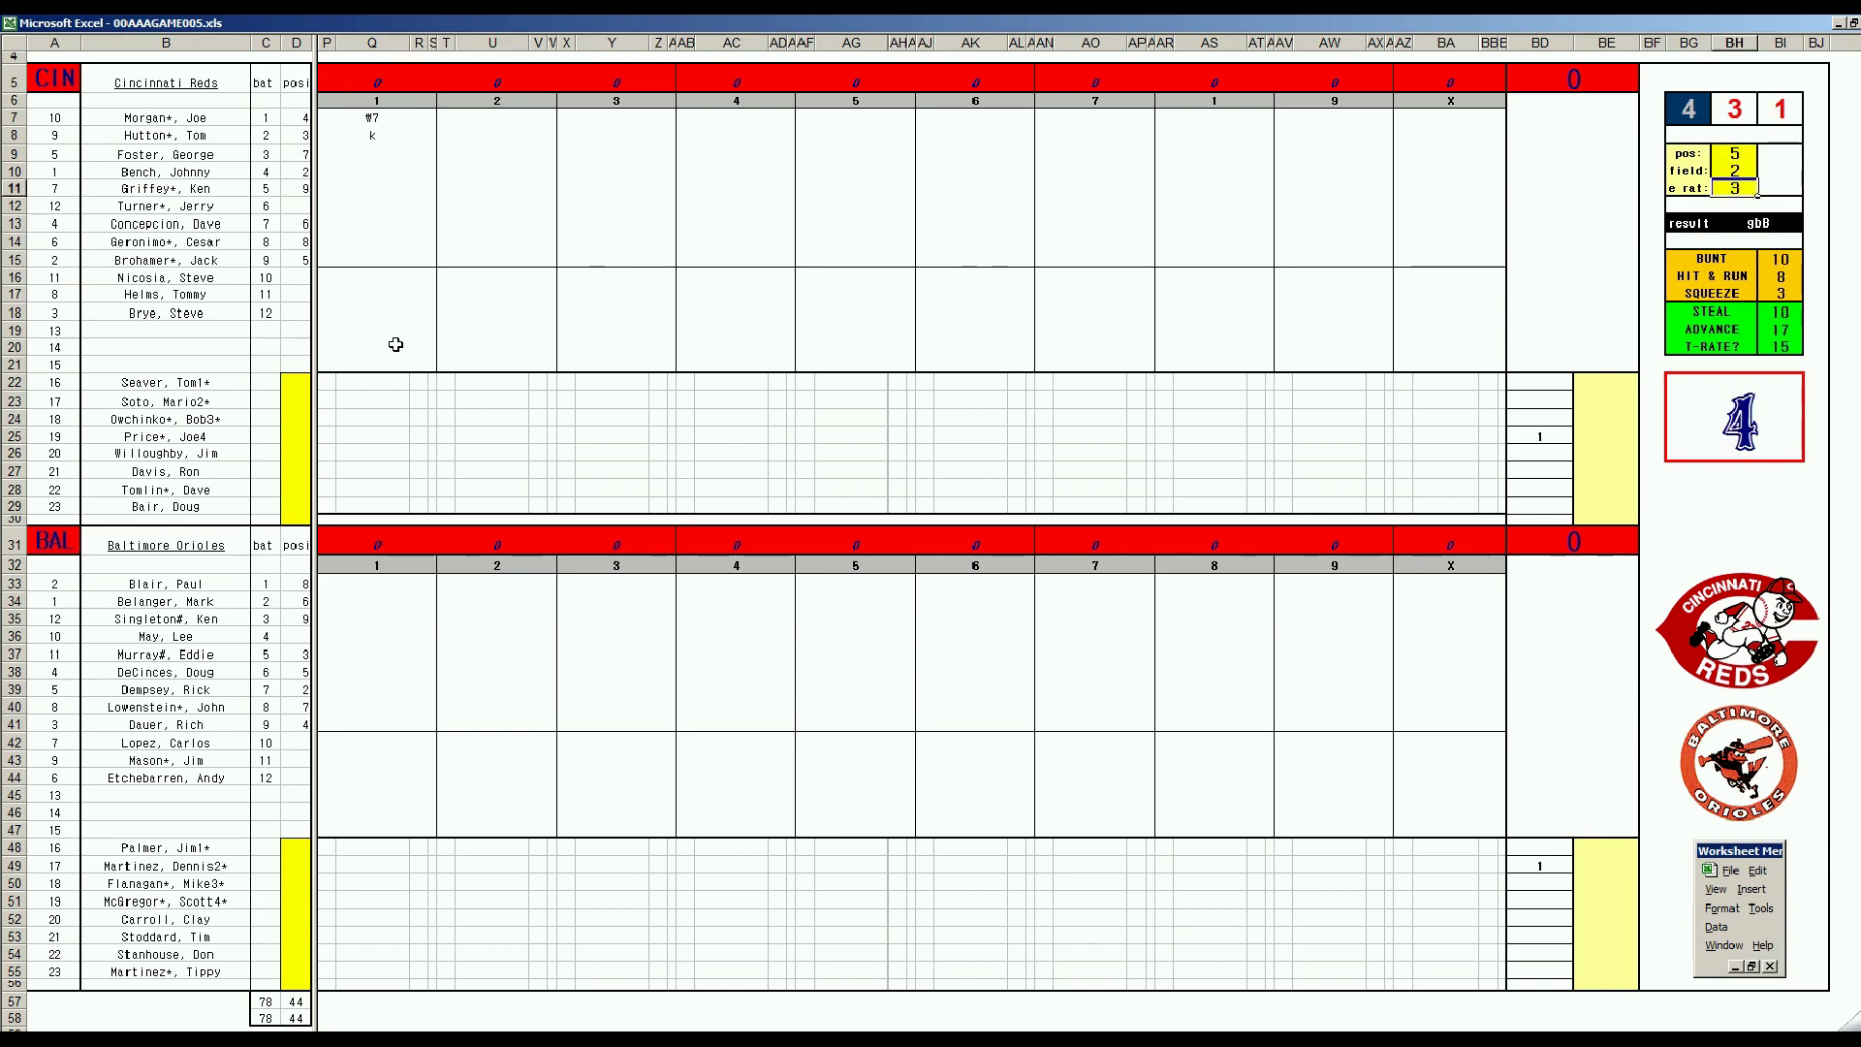
pyautogui.click(374, 151)
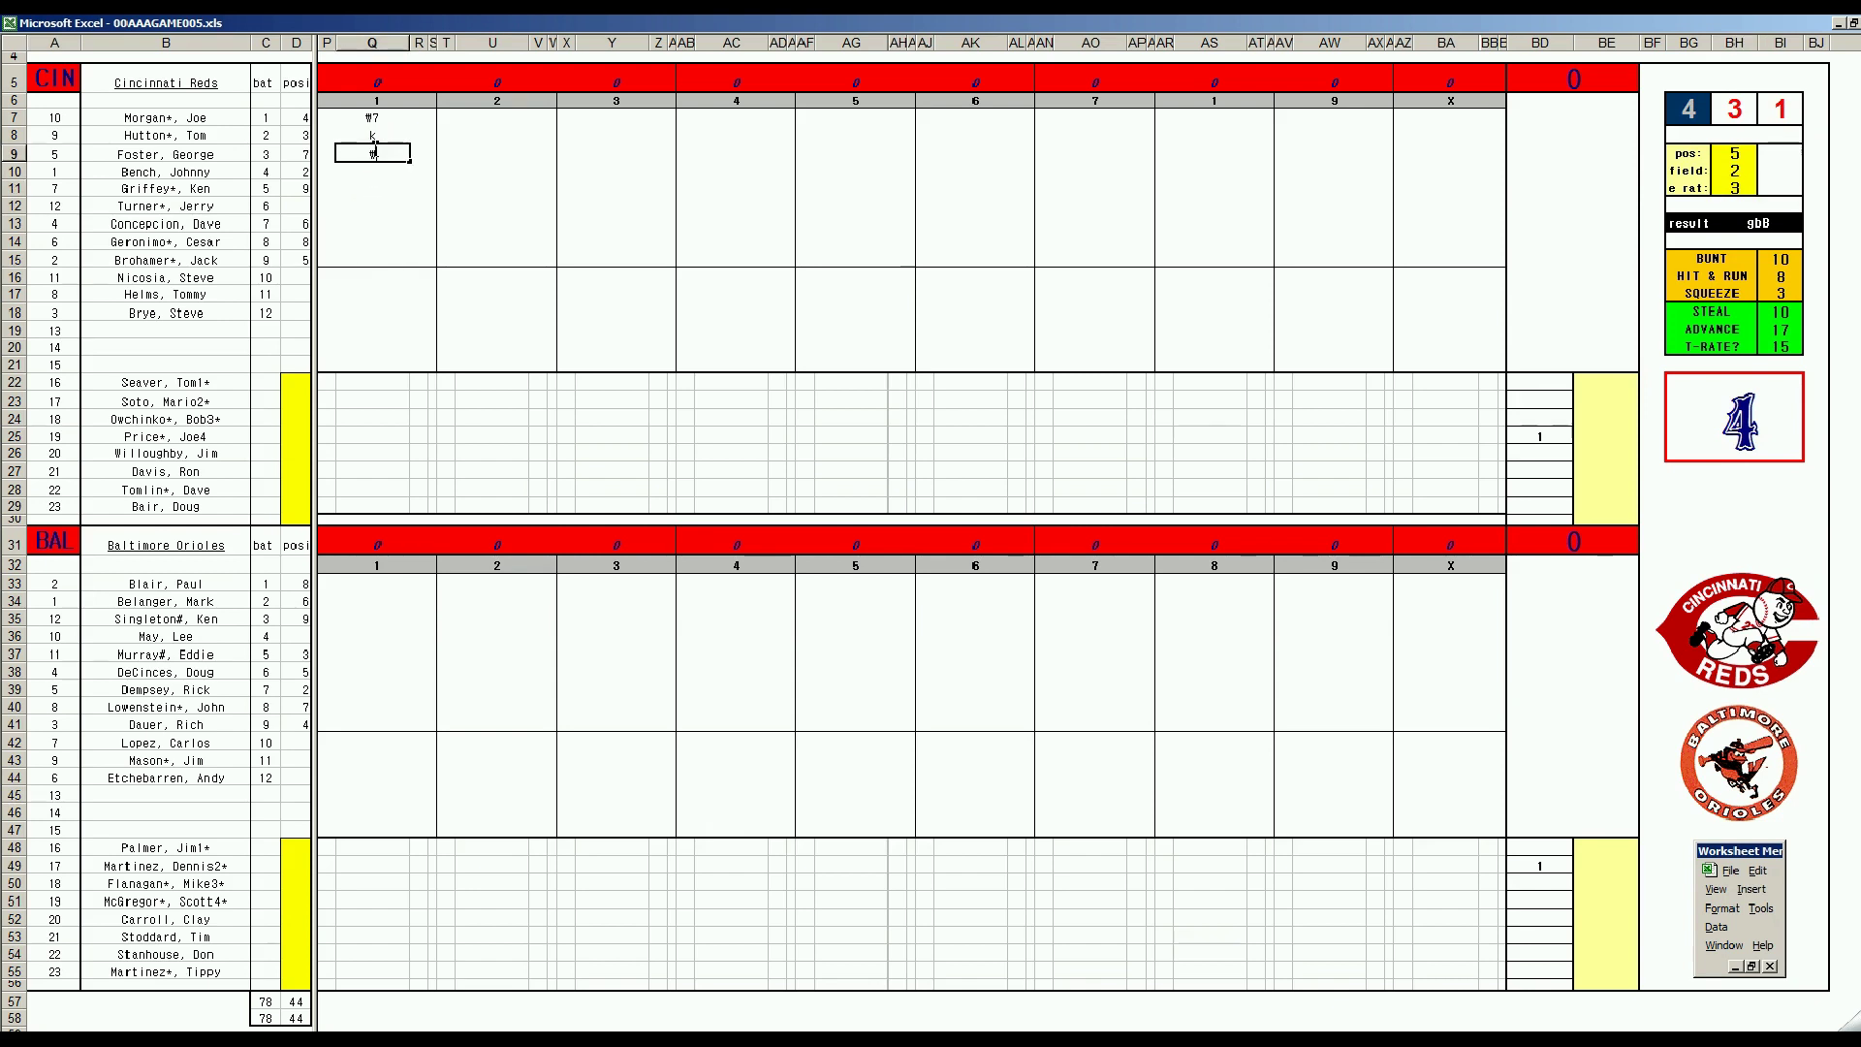
# - Enter #53 for the Reds' third batter, then #8 and 8 for the first two Orioles batters
pyautogui.write('#53')
pyautogui.click(387, 585)
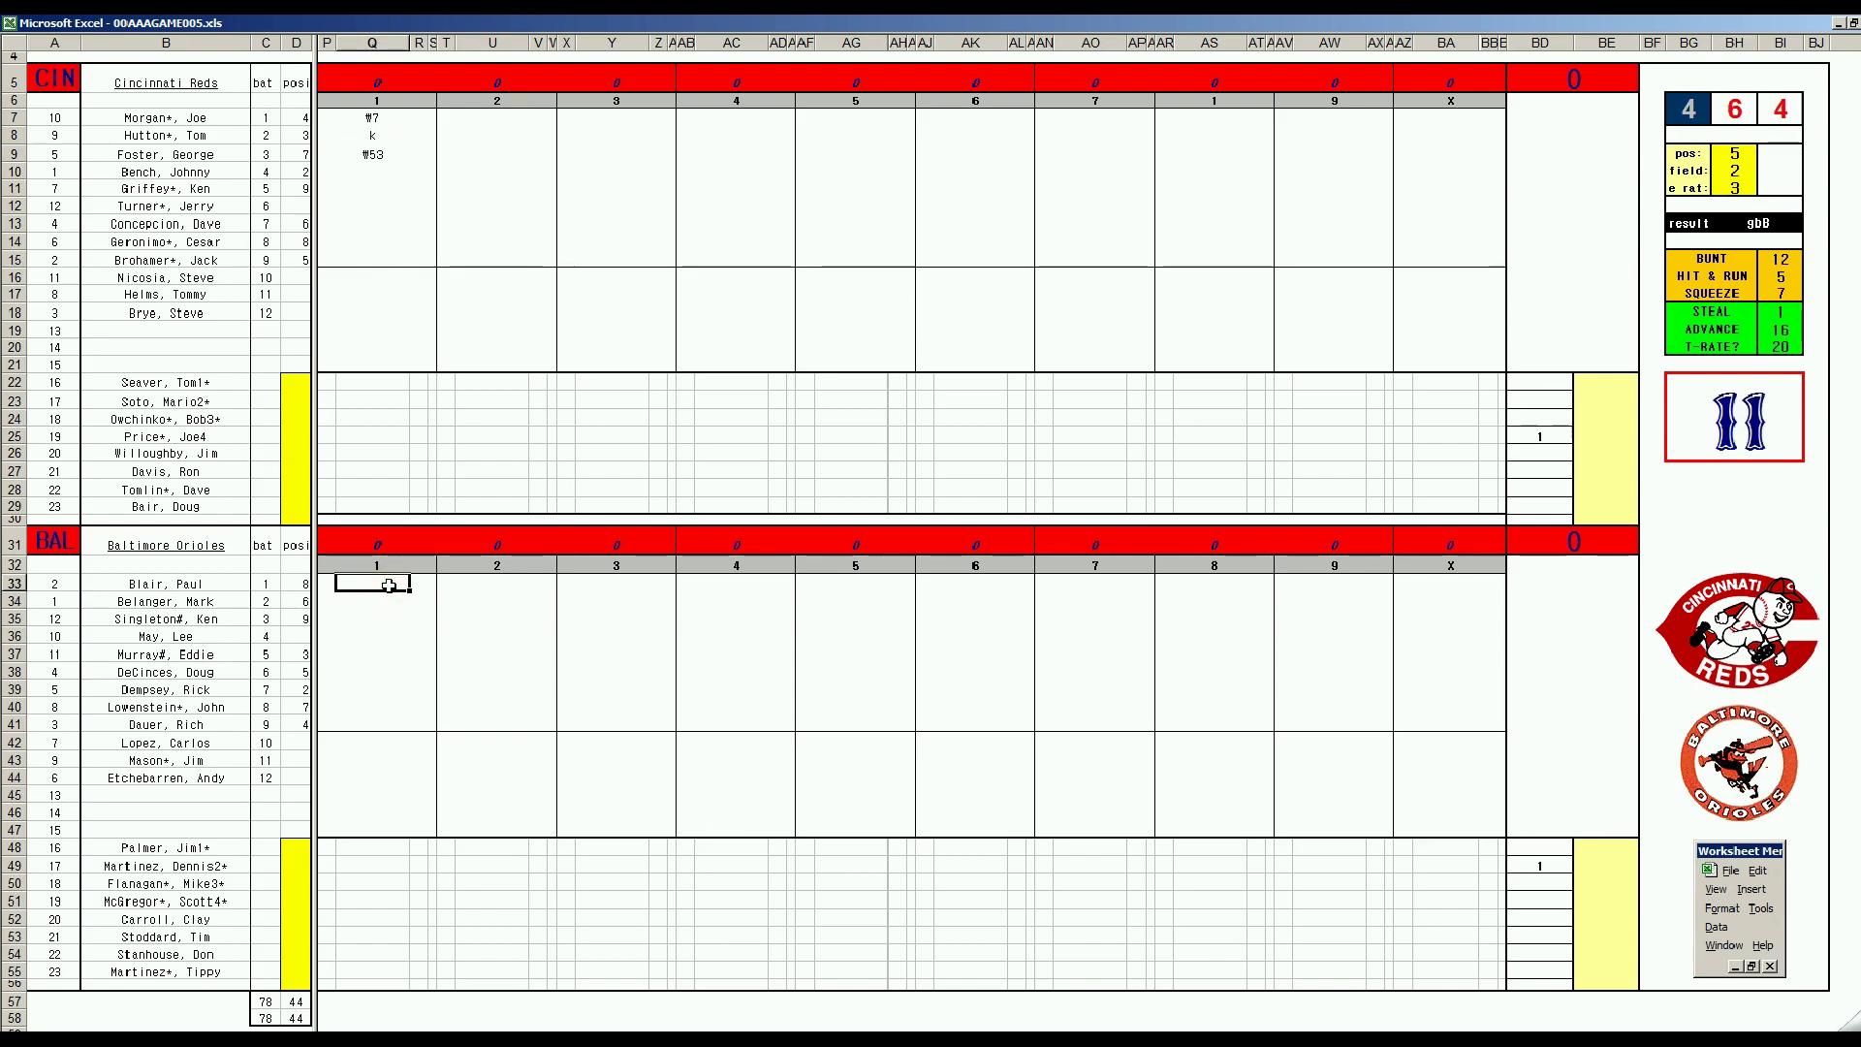
pyautogui.write('#8')
pyautogui.press('Return')
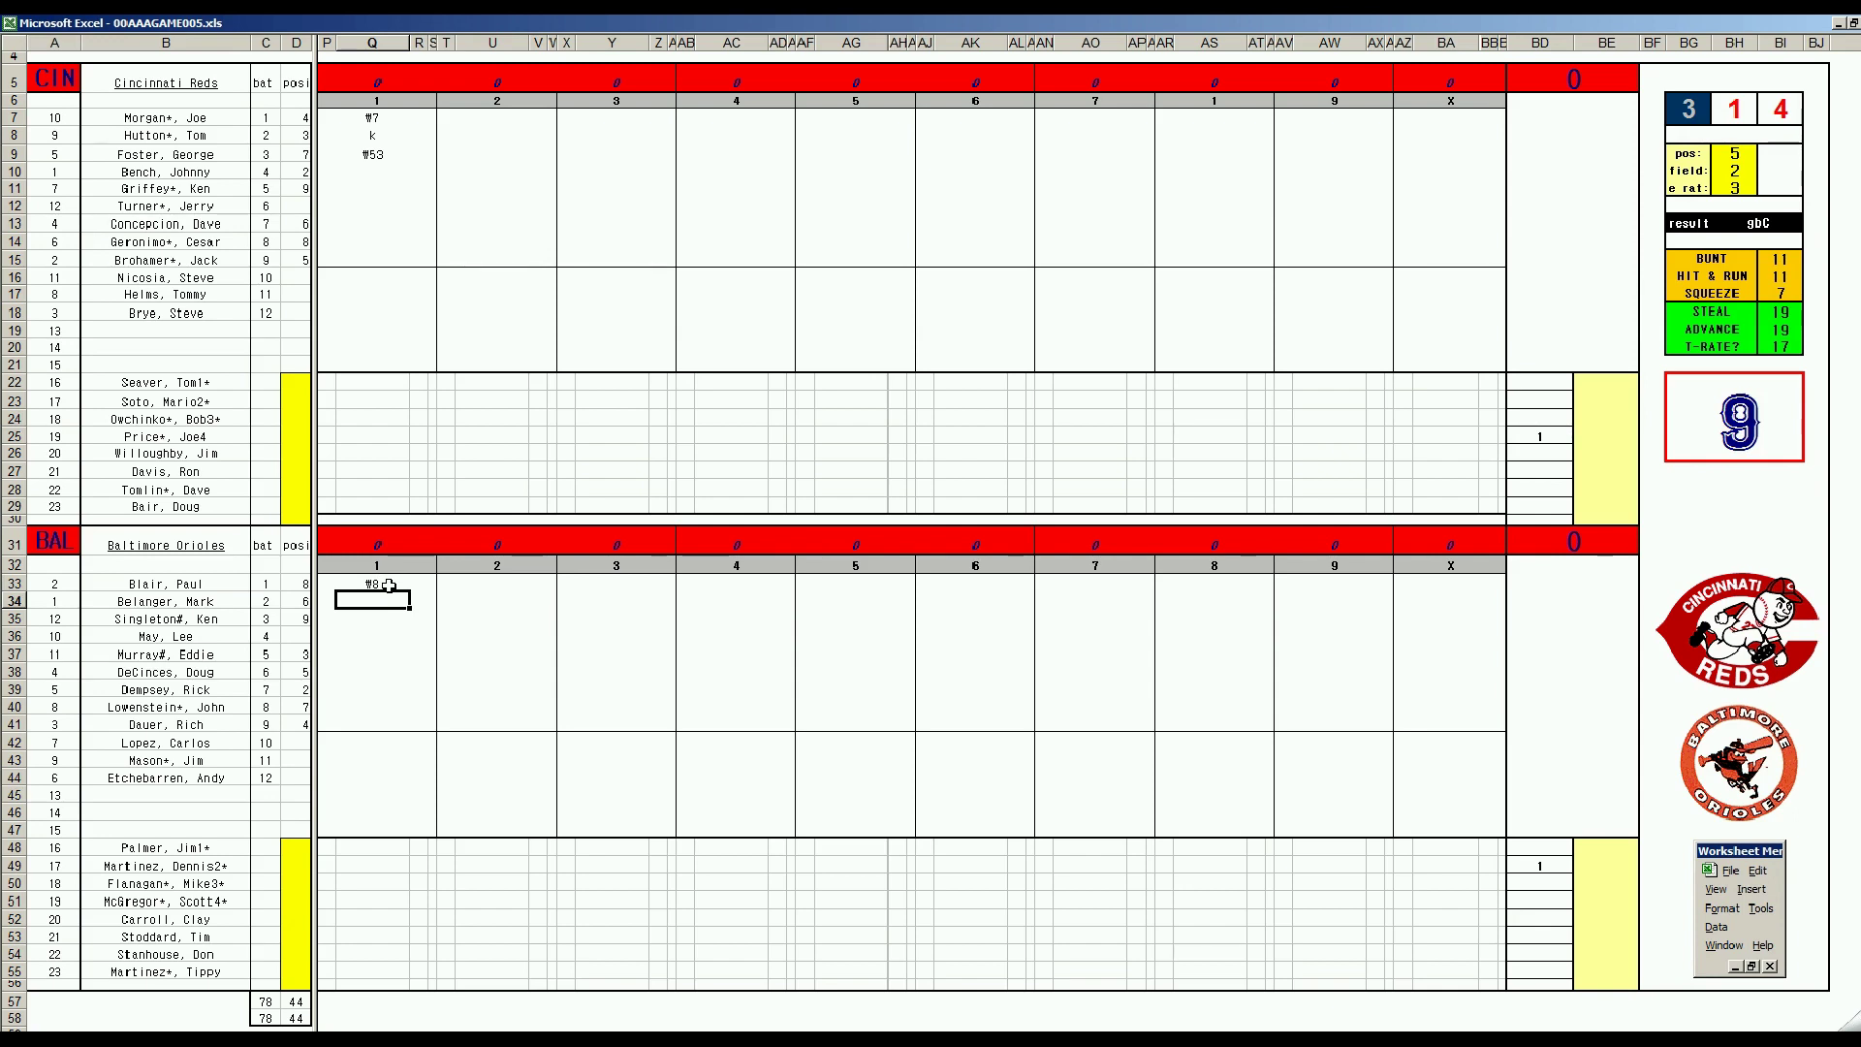
pyautogui.write('8')
pyautogui.press('Return')
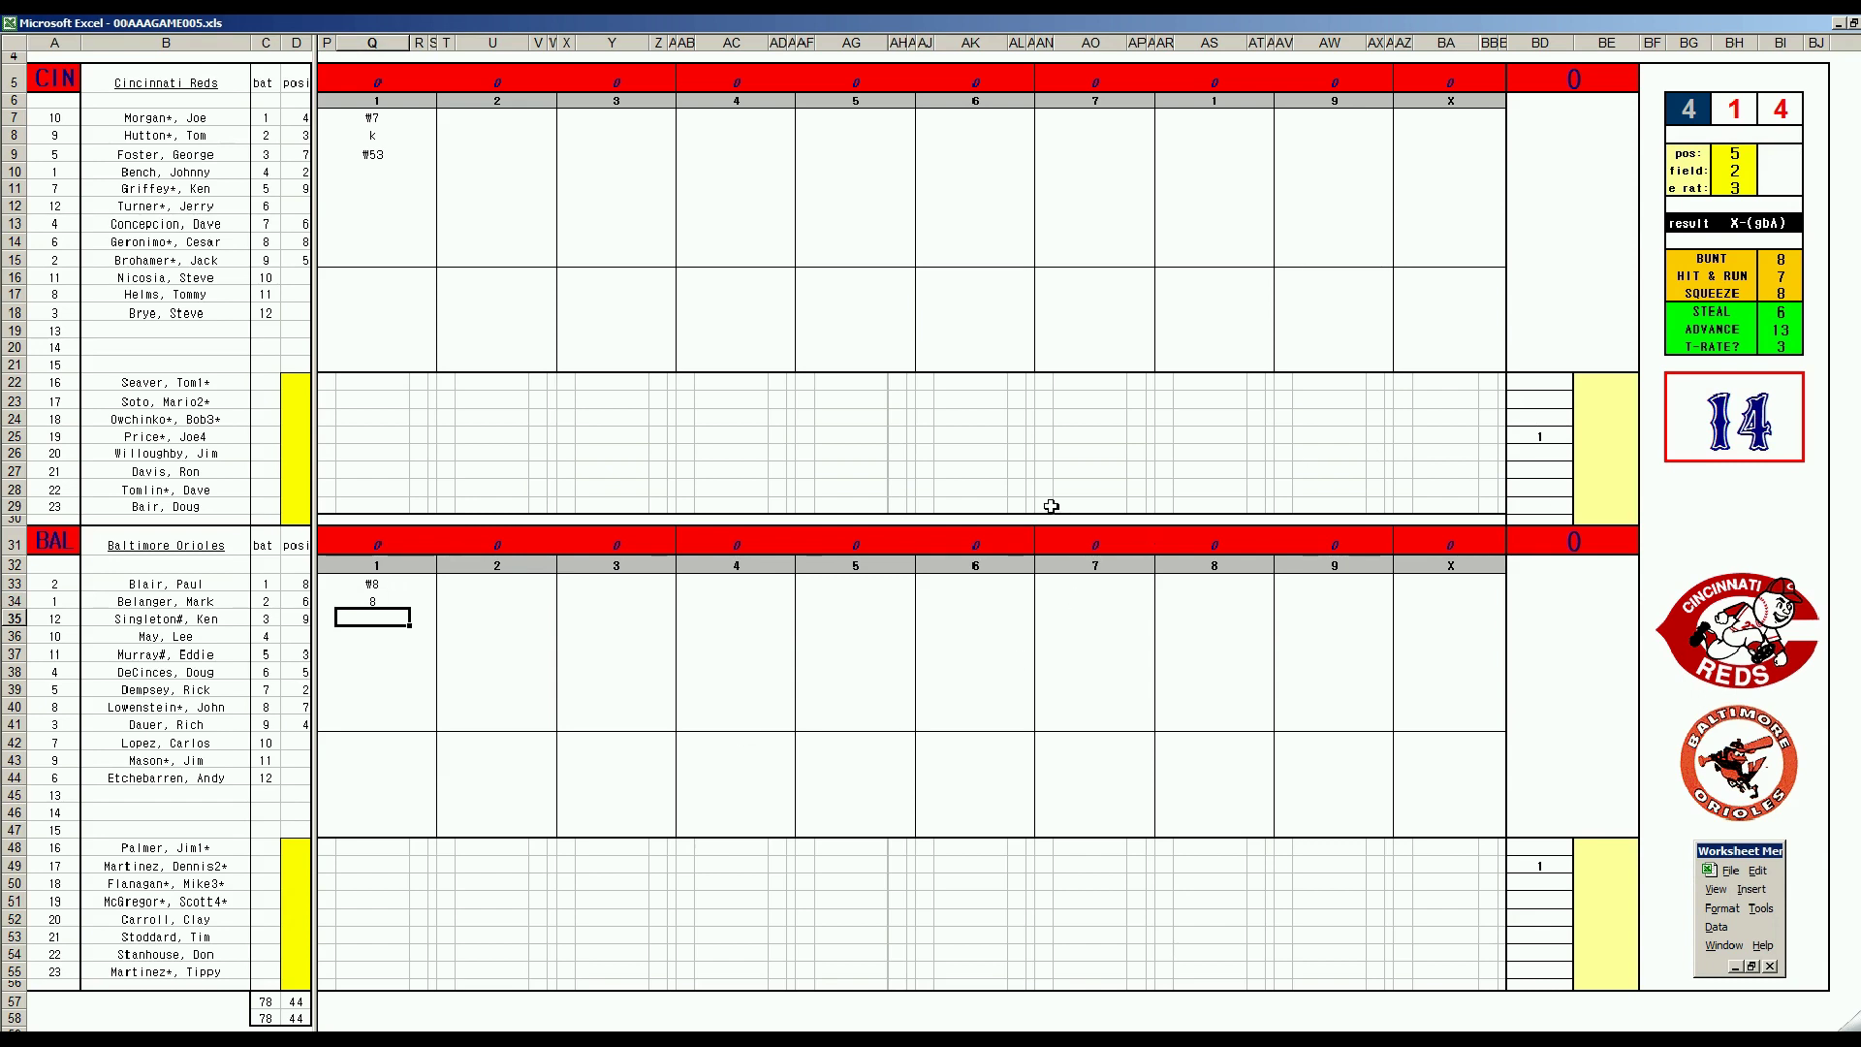
# - Record 2 and 9 for the next Orioles batters and update the dice panel's fielding inputs
pyautogui.write('2')
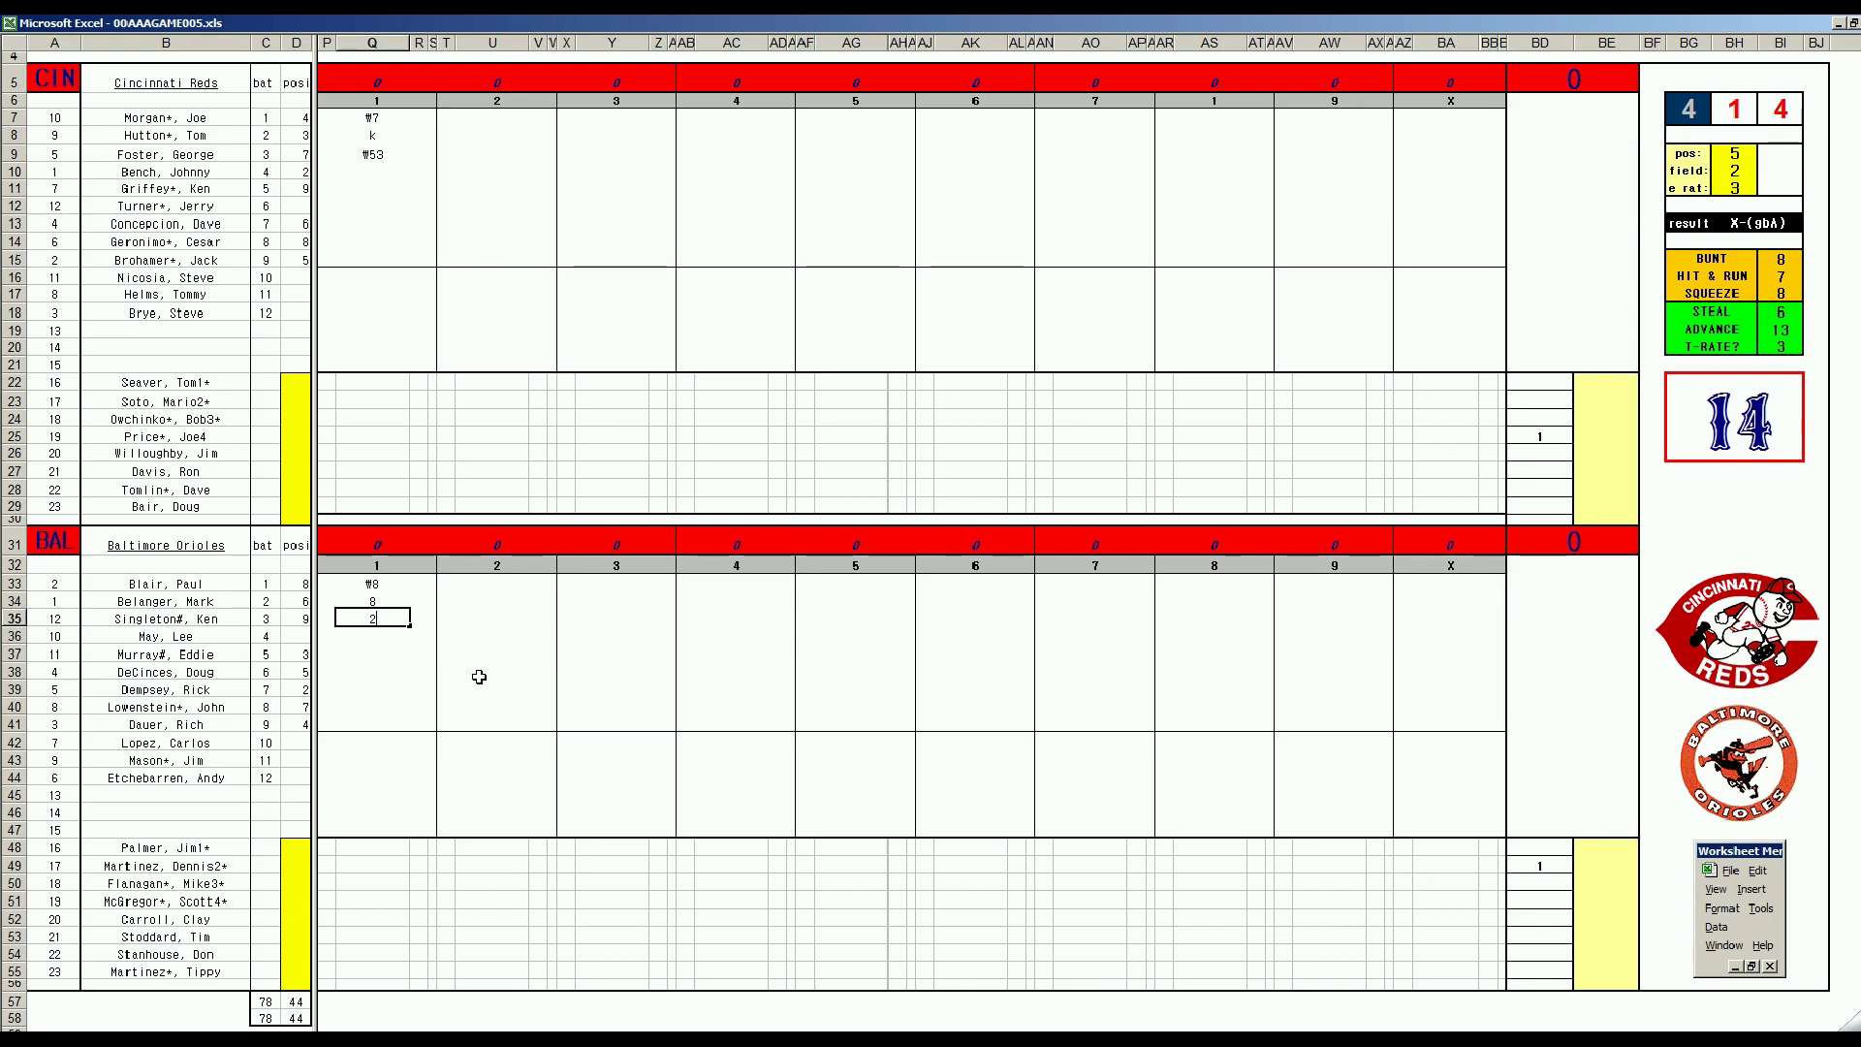
pyautogui.press('Return')
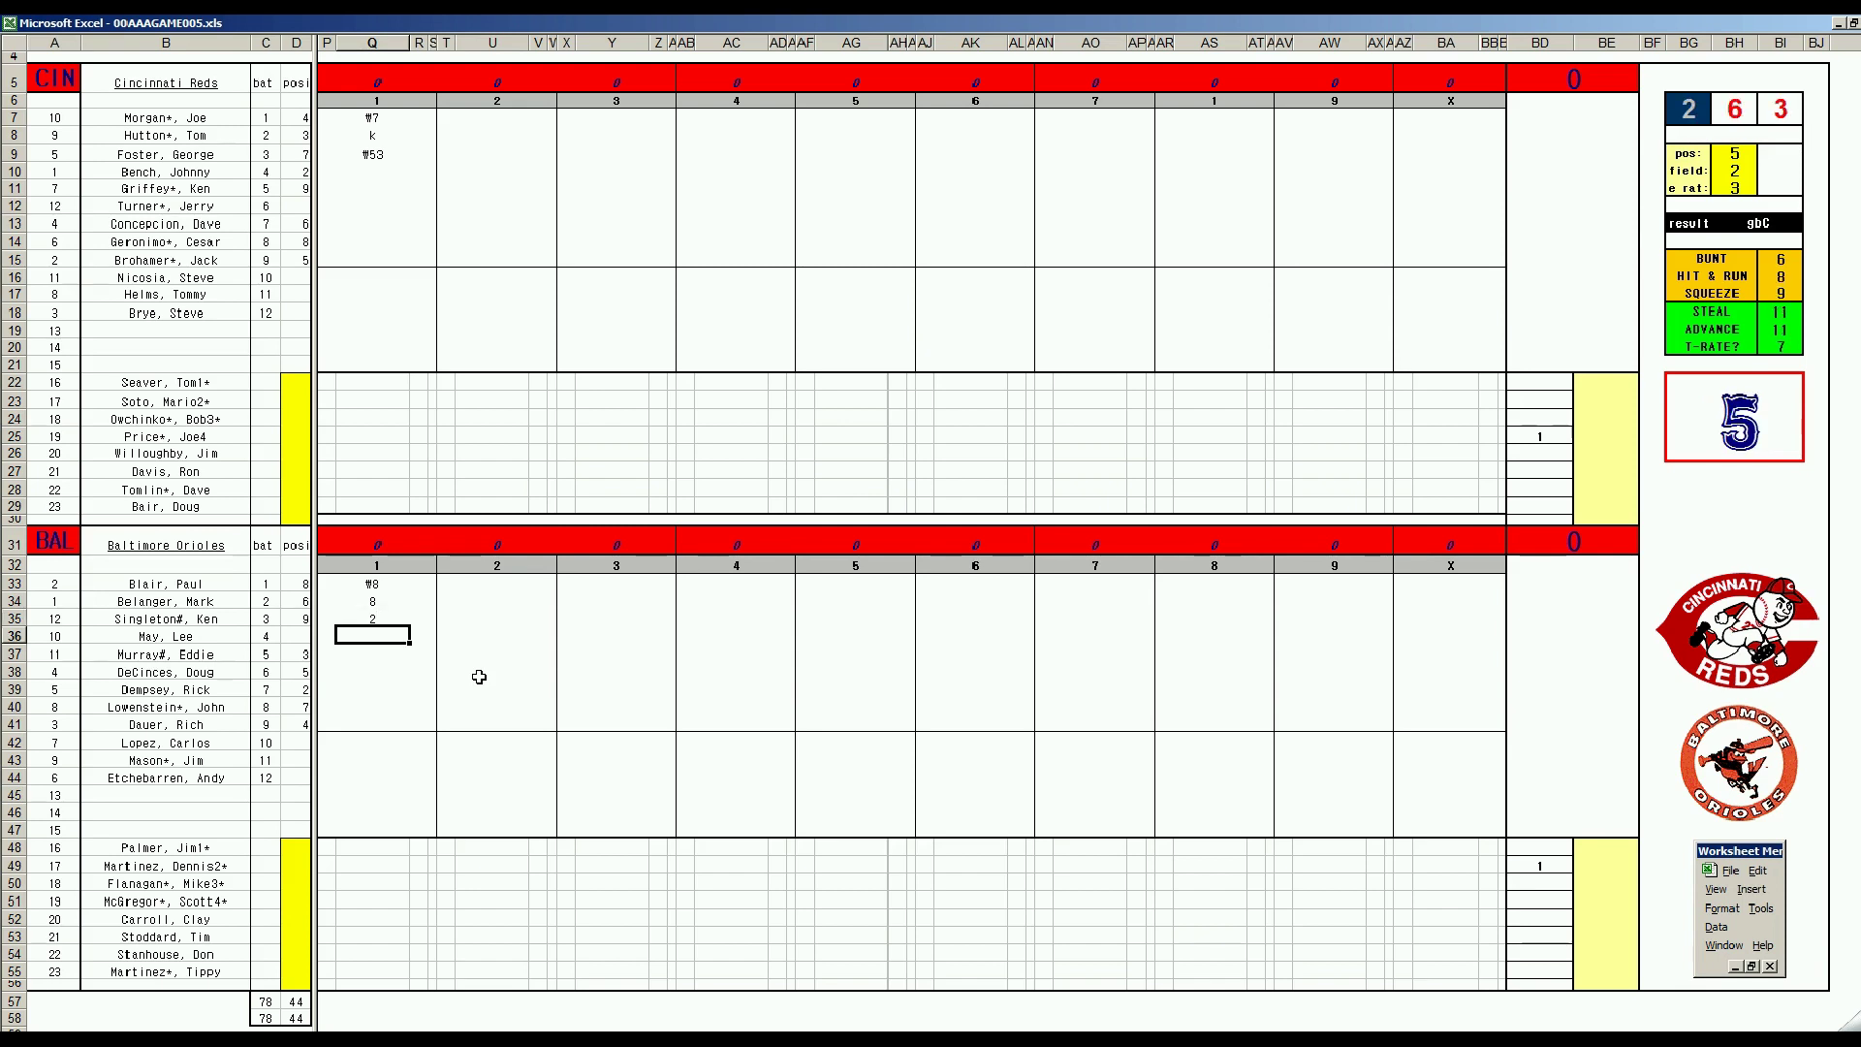
pyautogui.write('9')
pyautogui.press('Return')
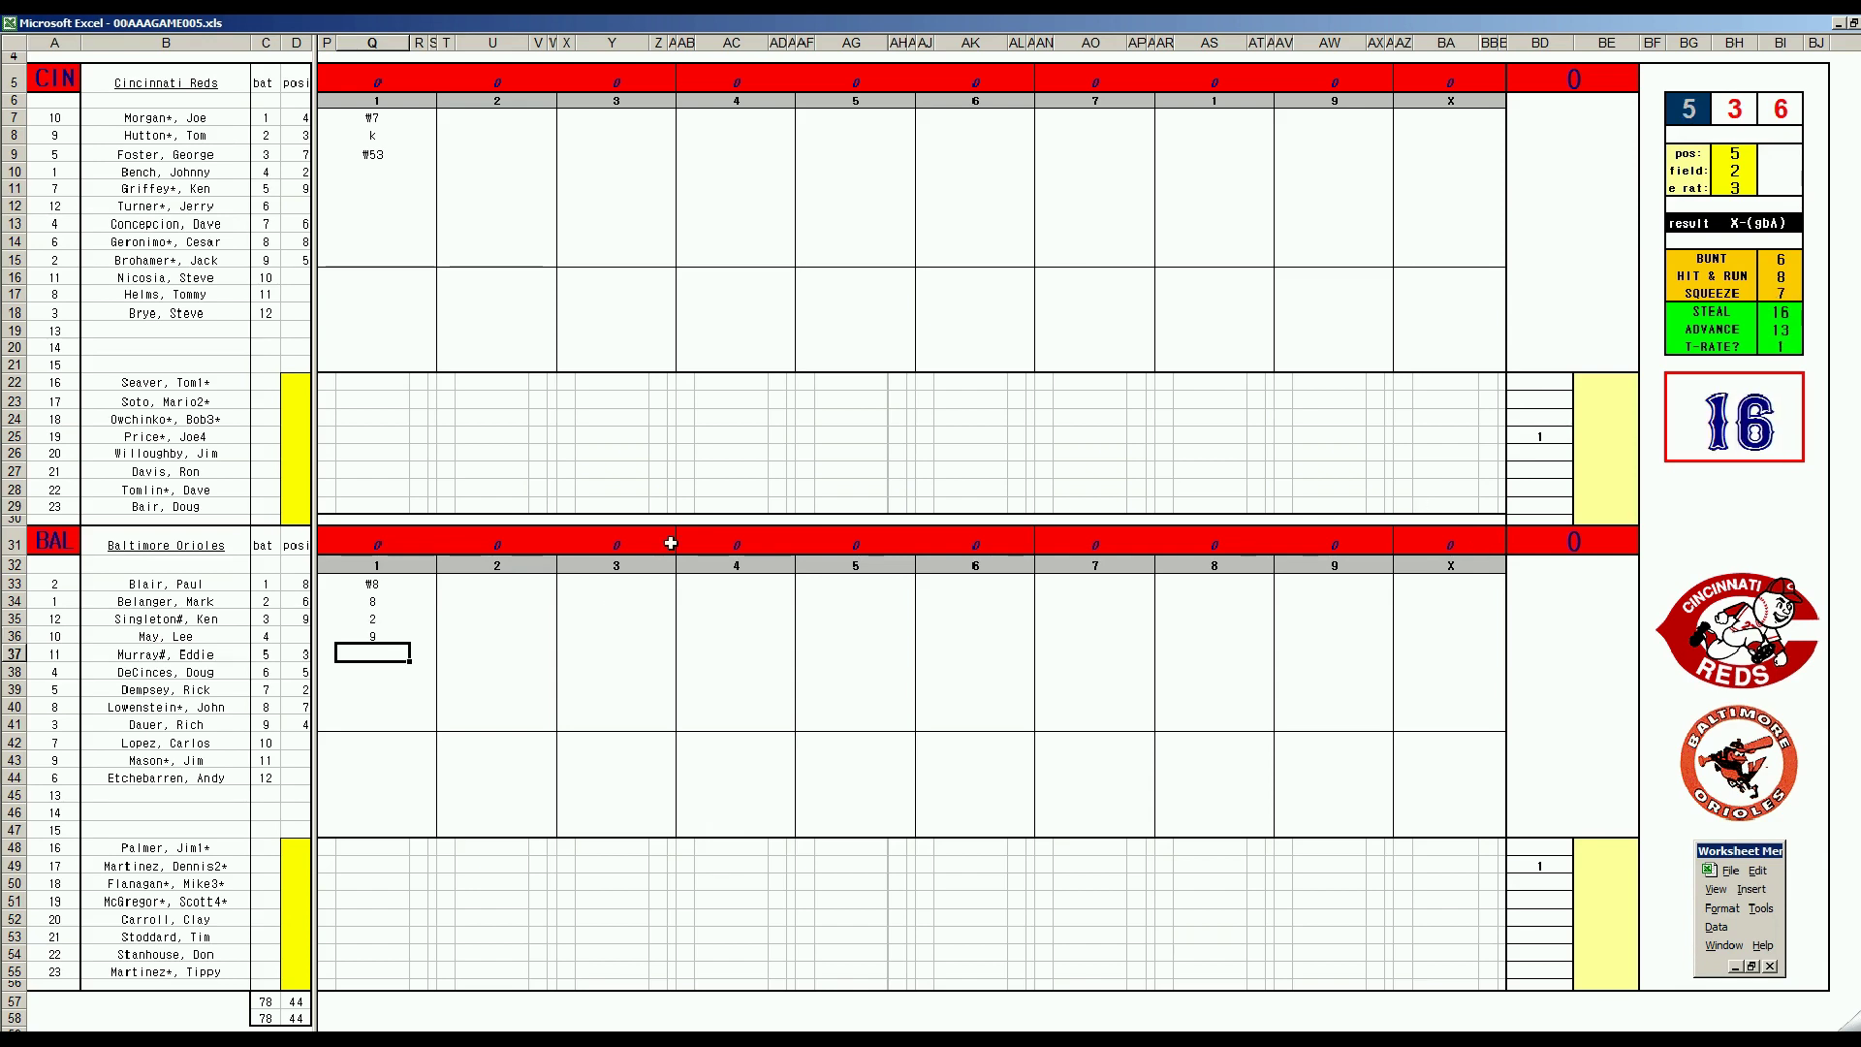
pyautogui.press('Right')
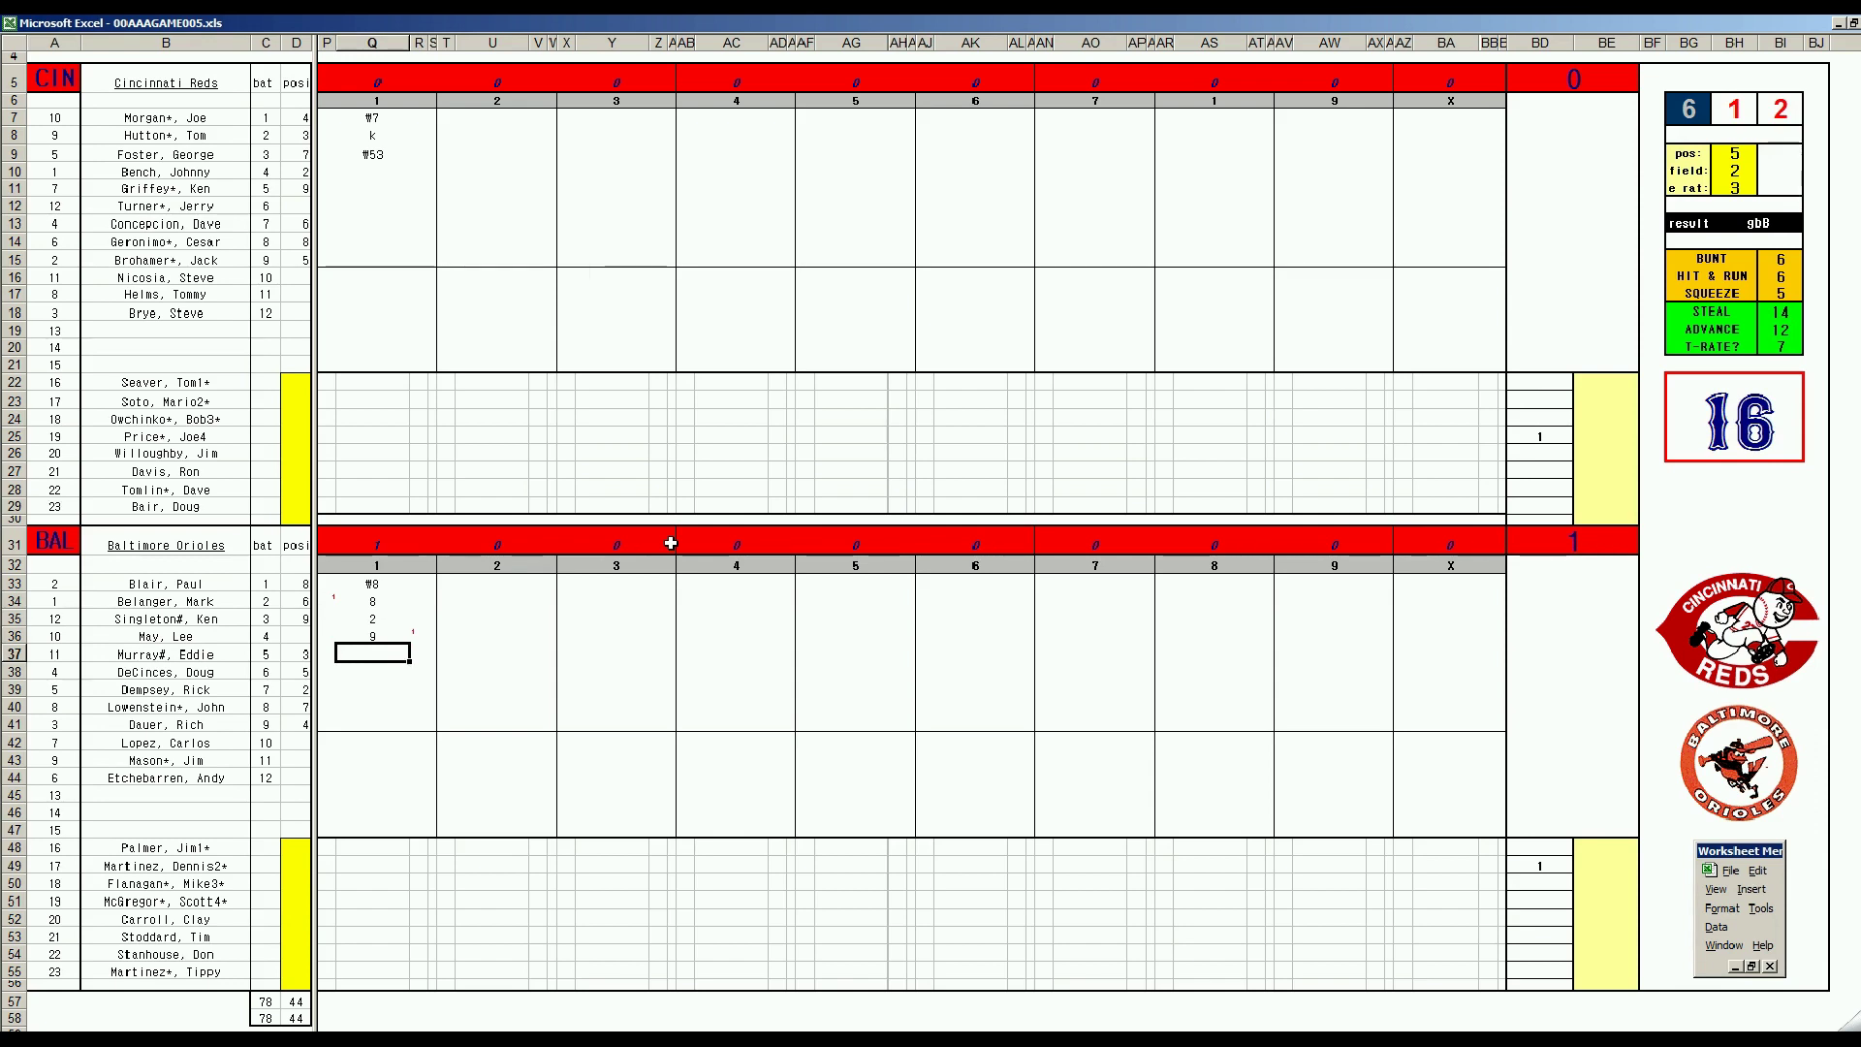
pyautogui.hotkey('ctrl', 'r')
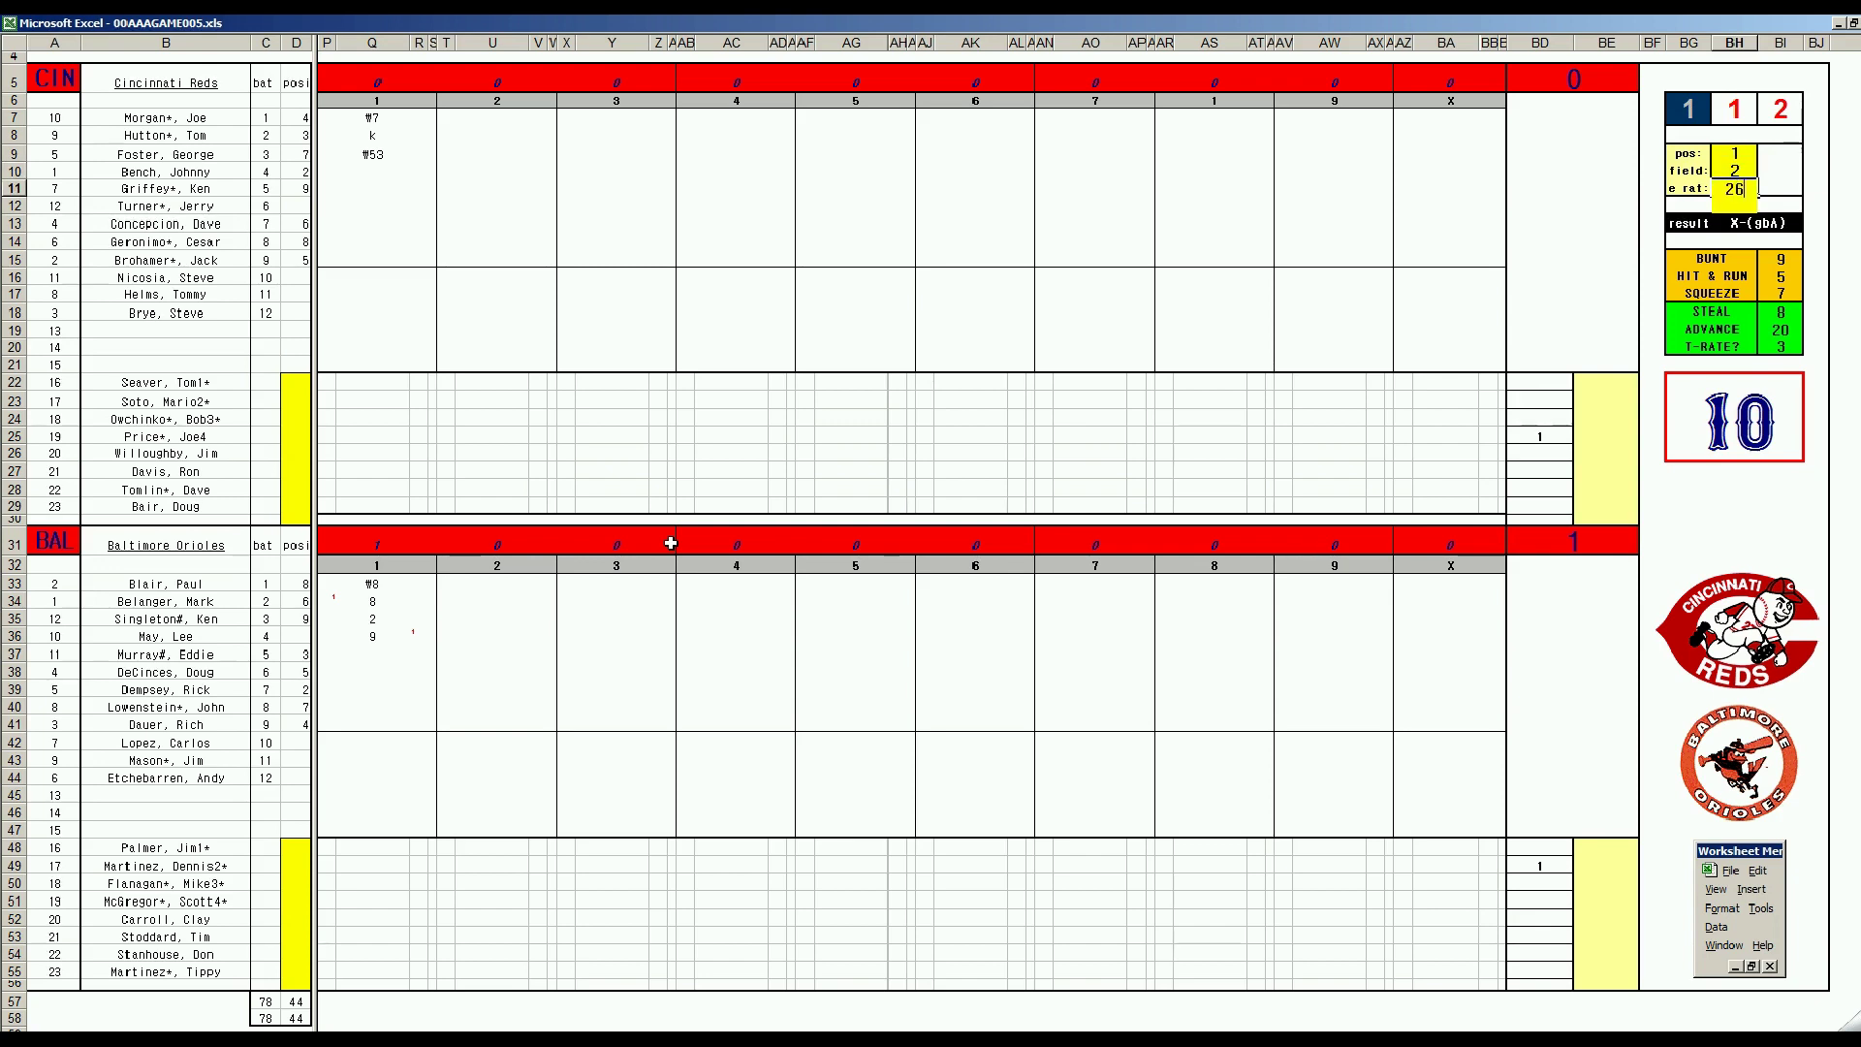
pyautogui.click(380, 655)
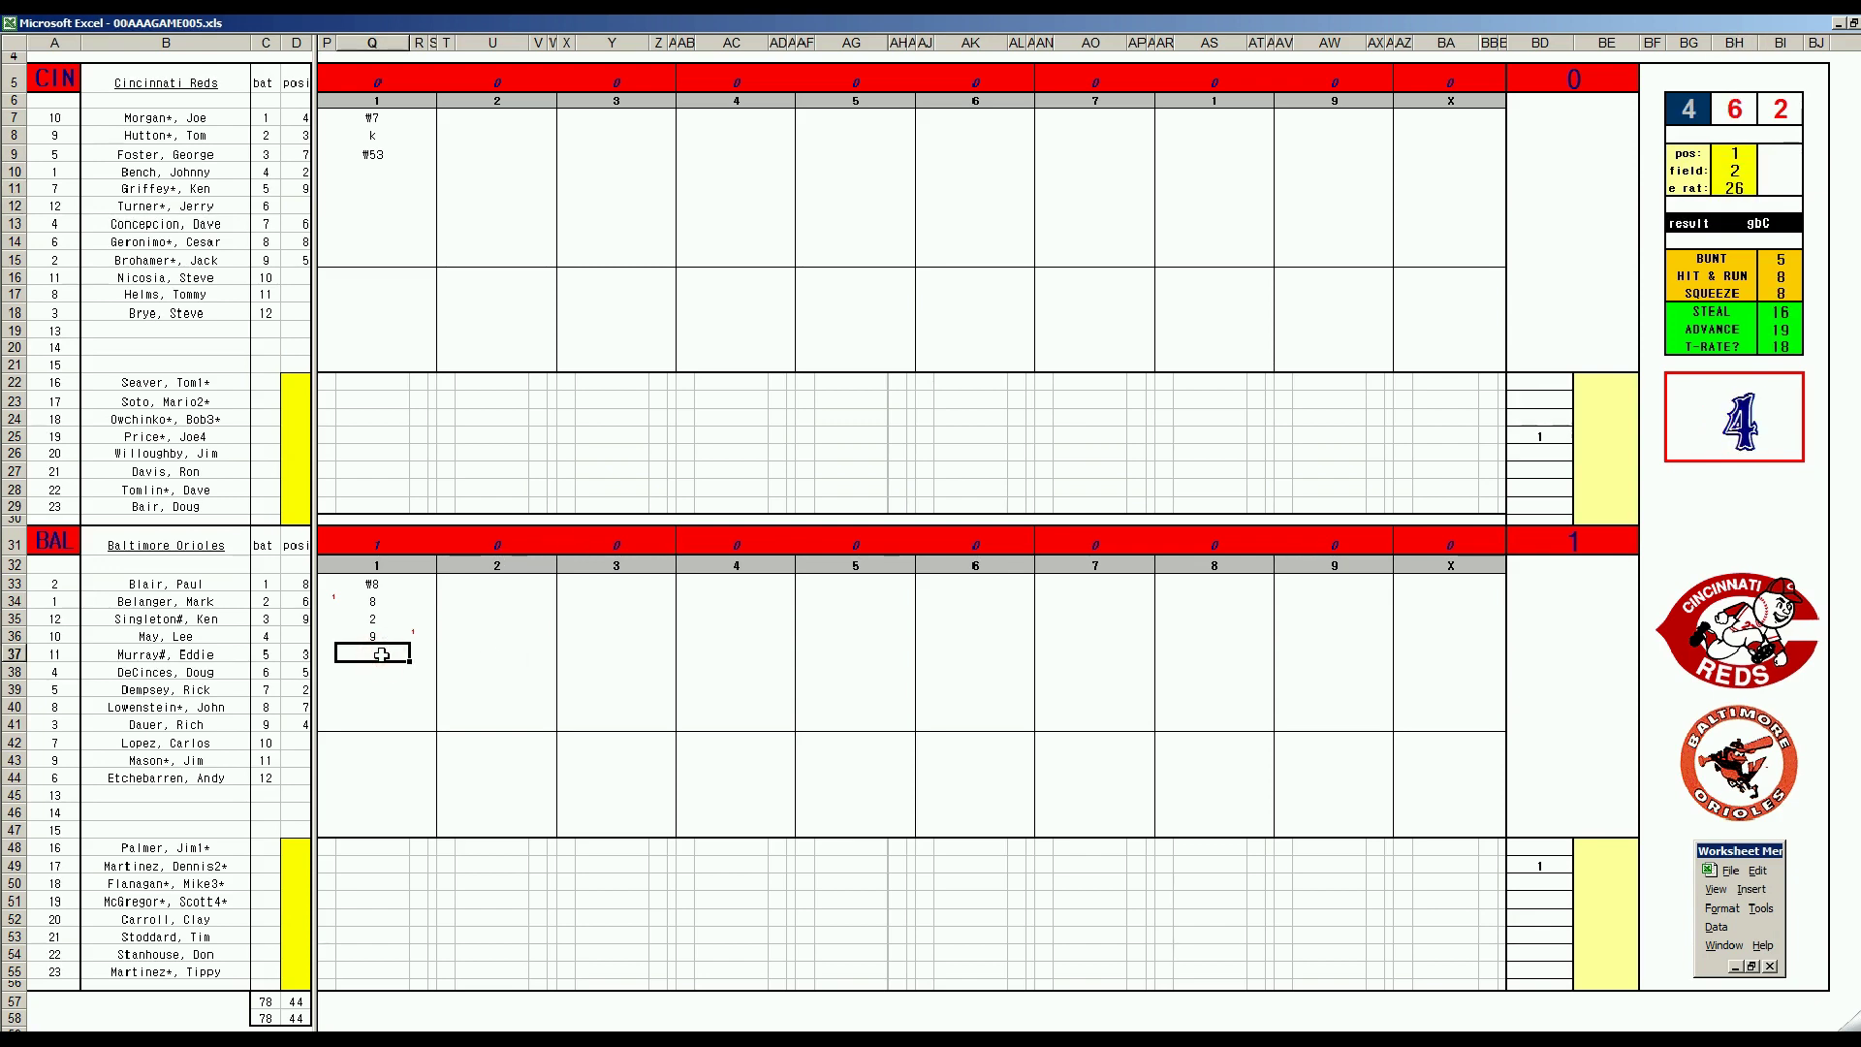
# - Enter #13 for the Orioles' fifth batter, then #8 and #43 in the Reds' second inning
pyautogui.write('#13')
pyautogui.click(470, 167)
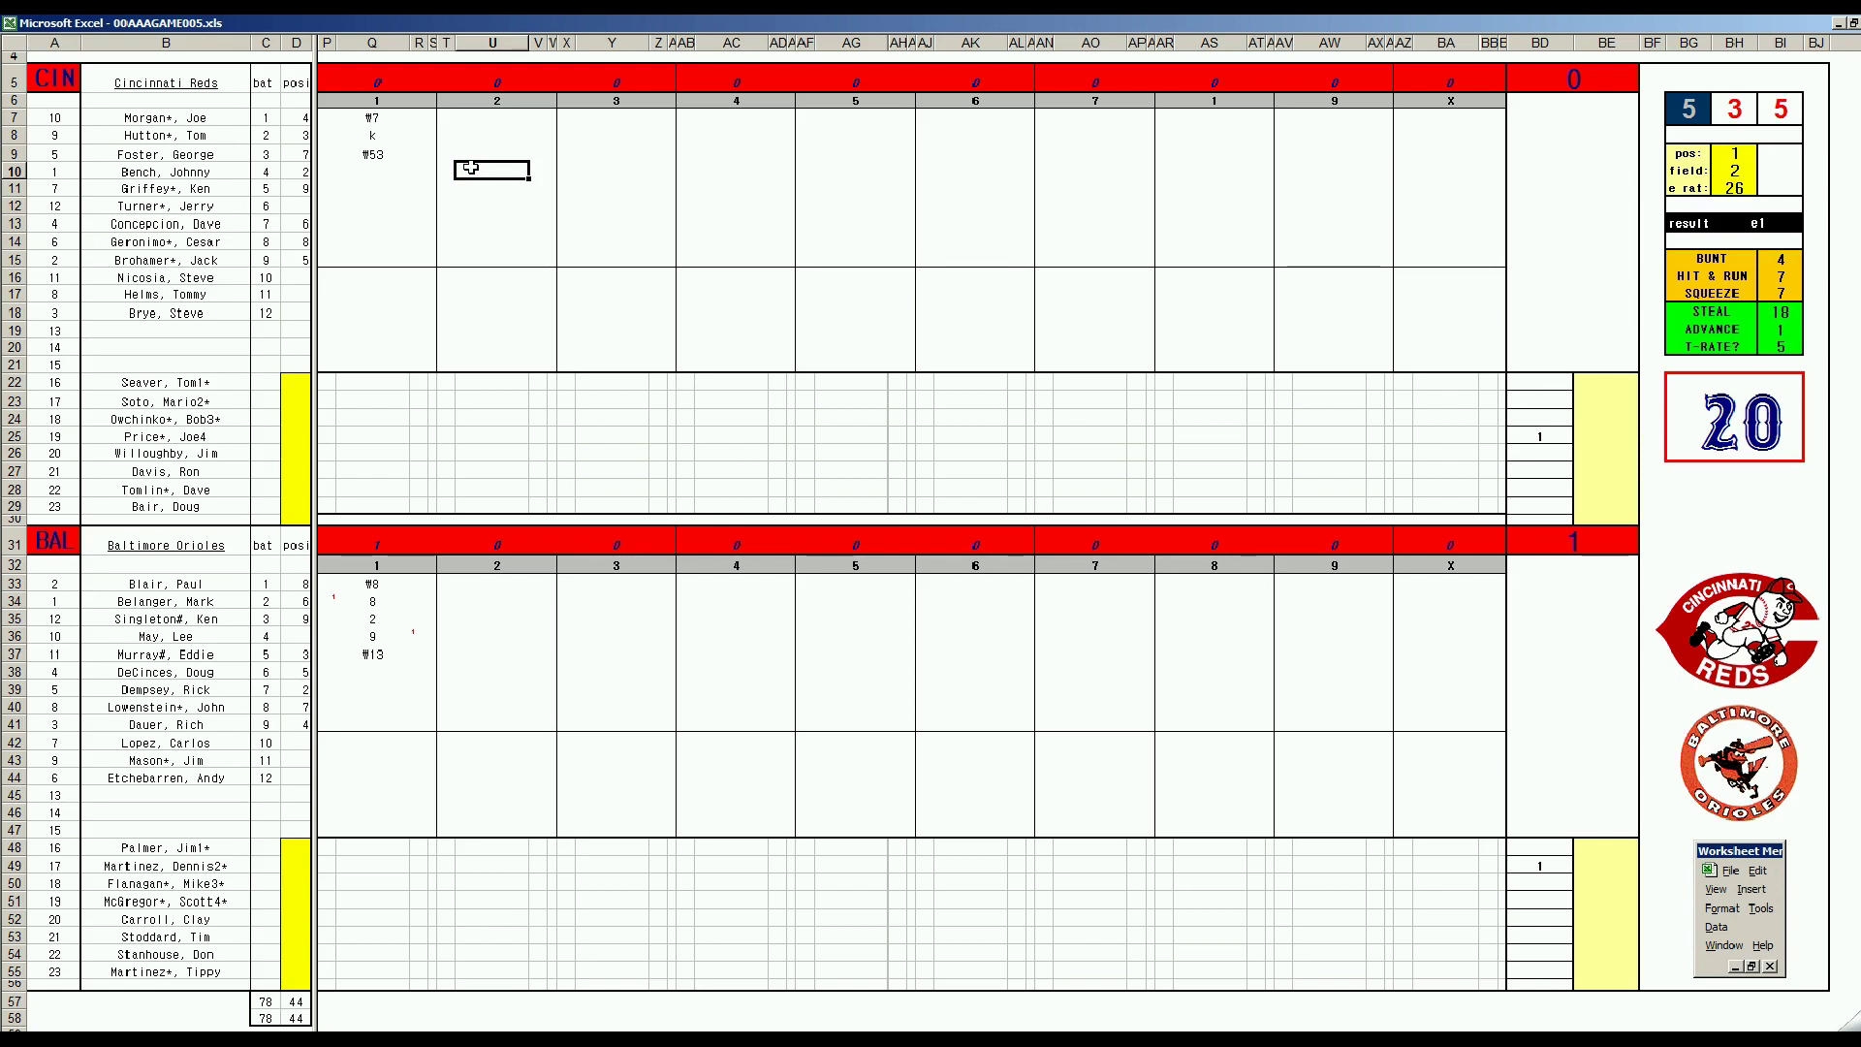
pyautogui.write('#8')
pyautogui.press('Return')
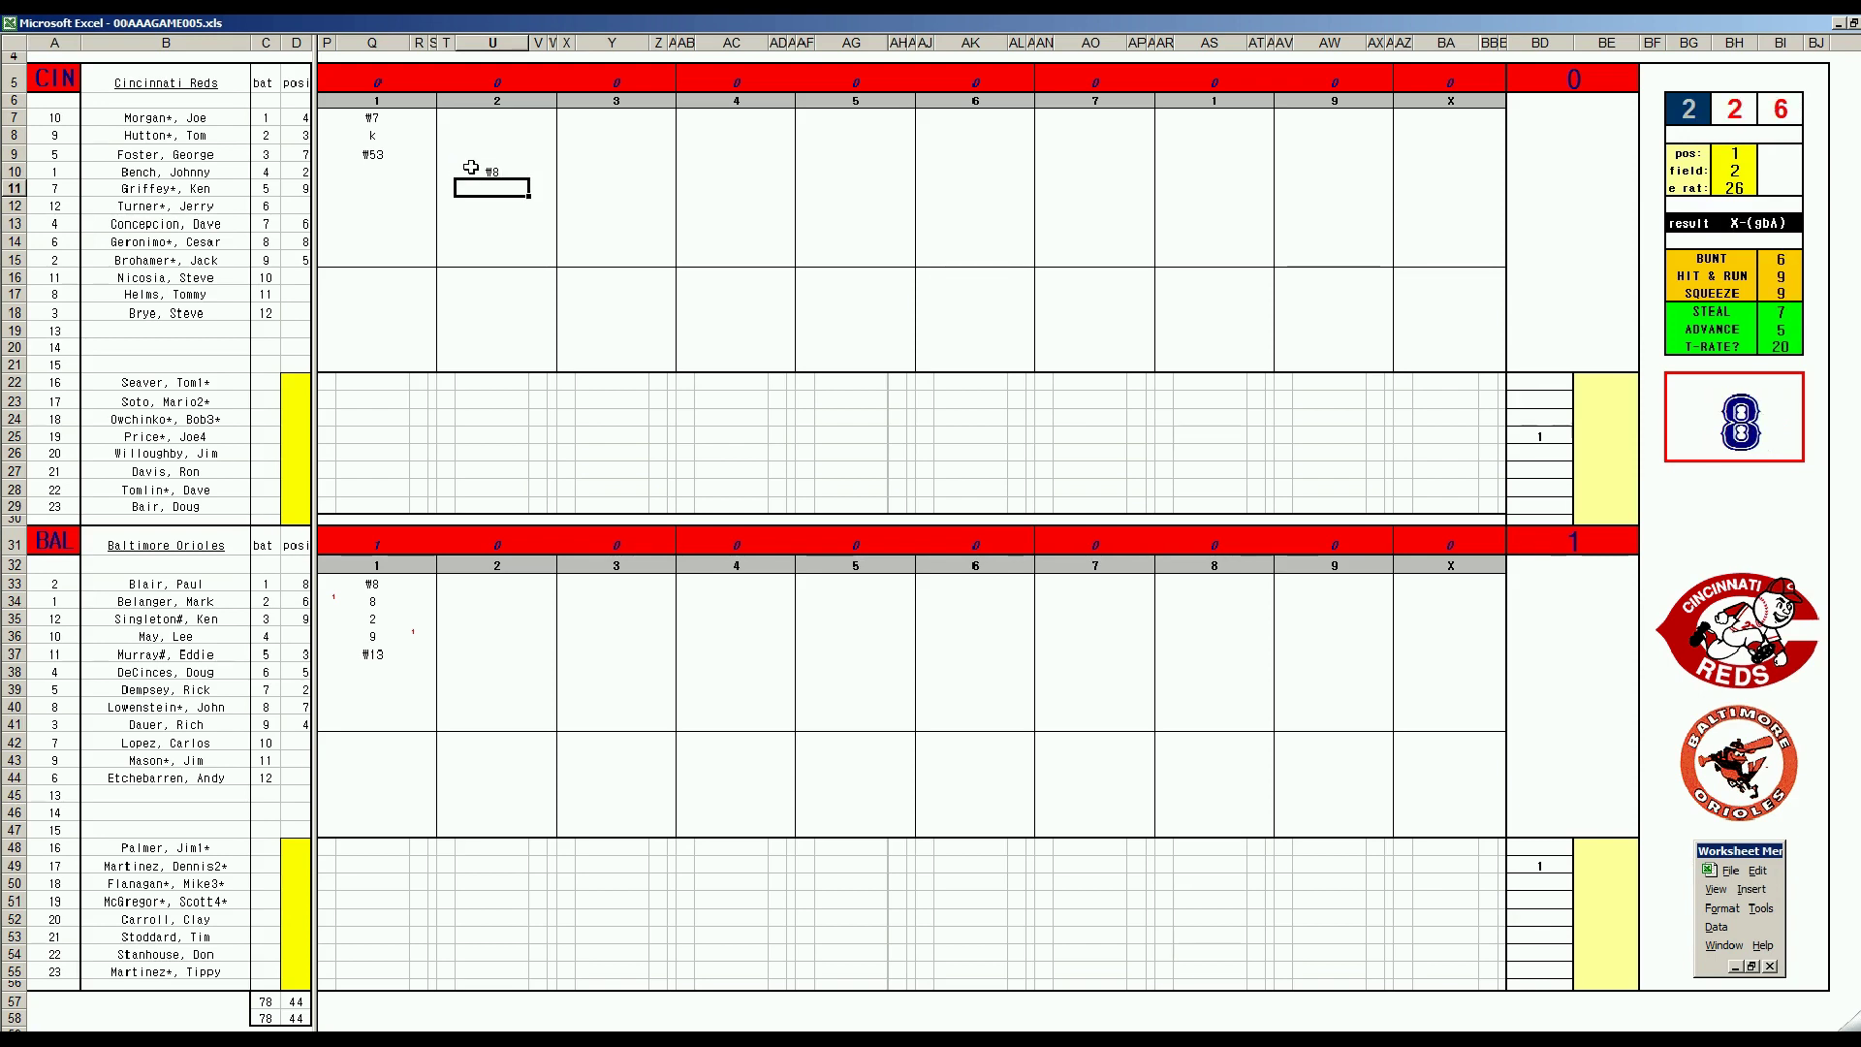
pyautogui.write('#43')
pyautogui.press('Return')
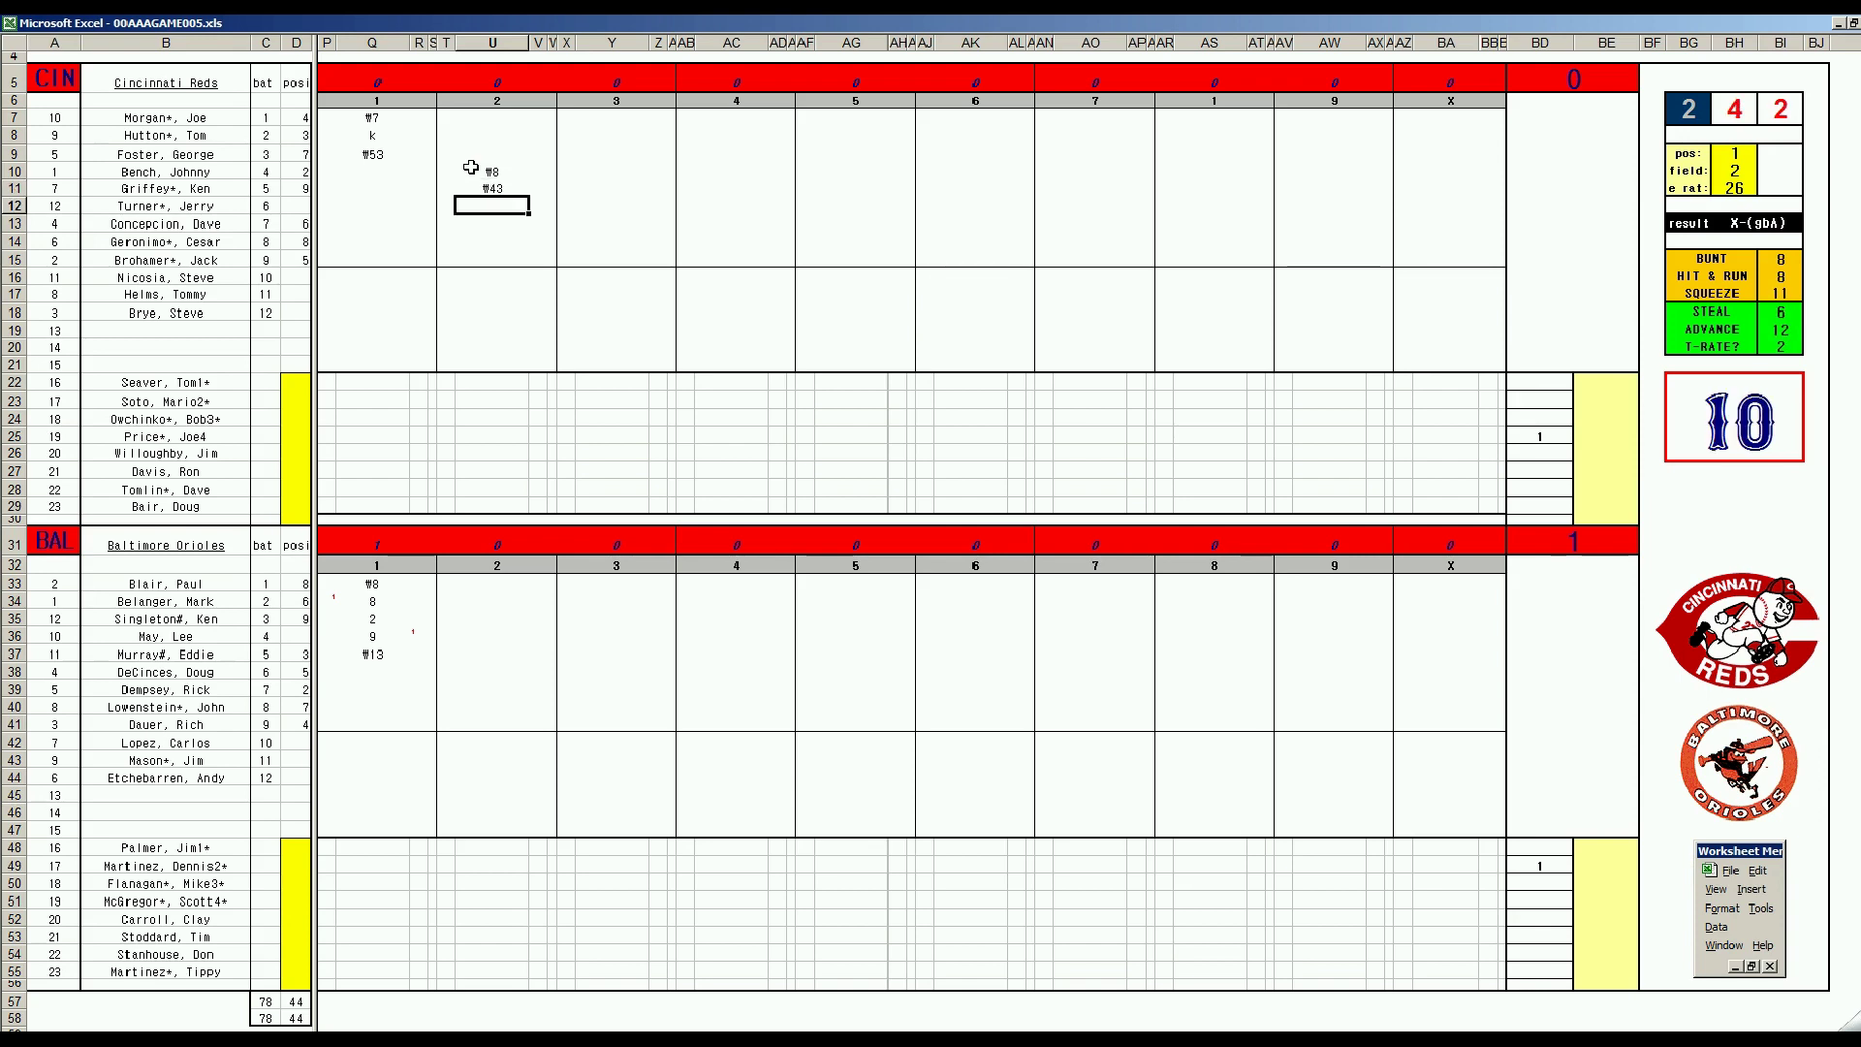
# - Record three consecutive singles (1) for the next Reds batters in column U
pyautogui.write('1')
pyautogui.press('Return')
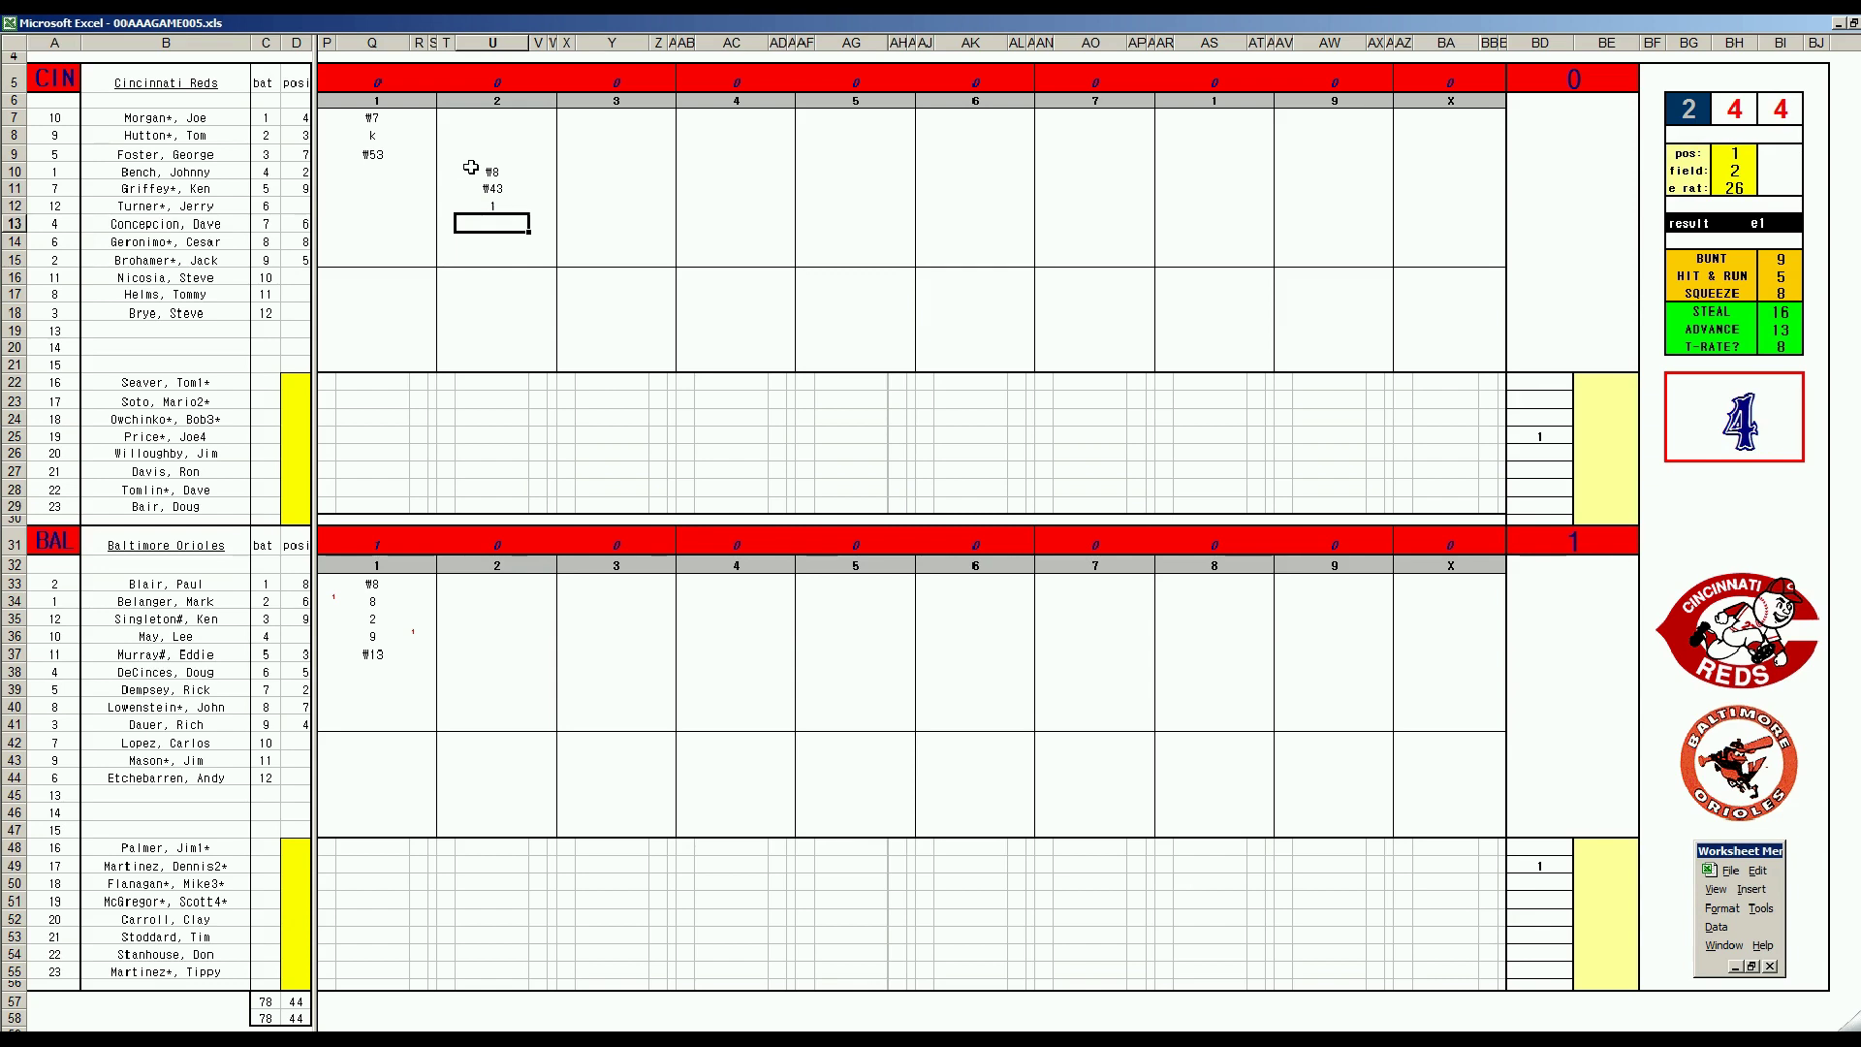
pyautogui.write('1')
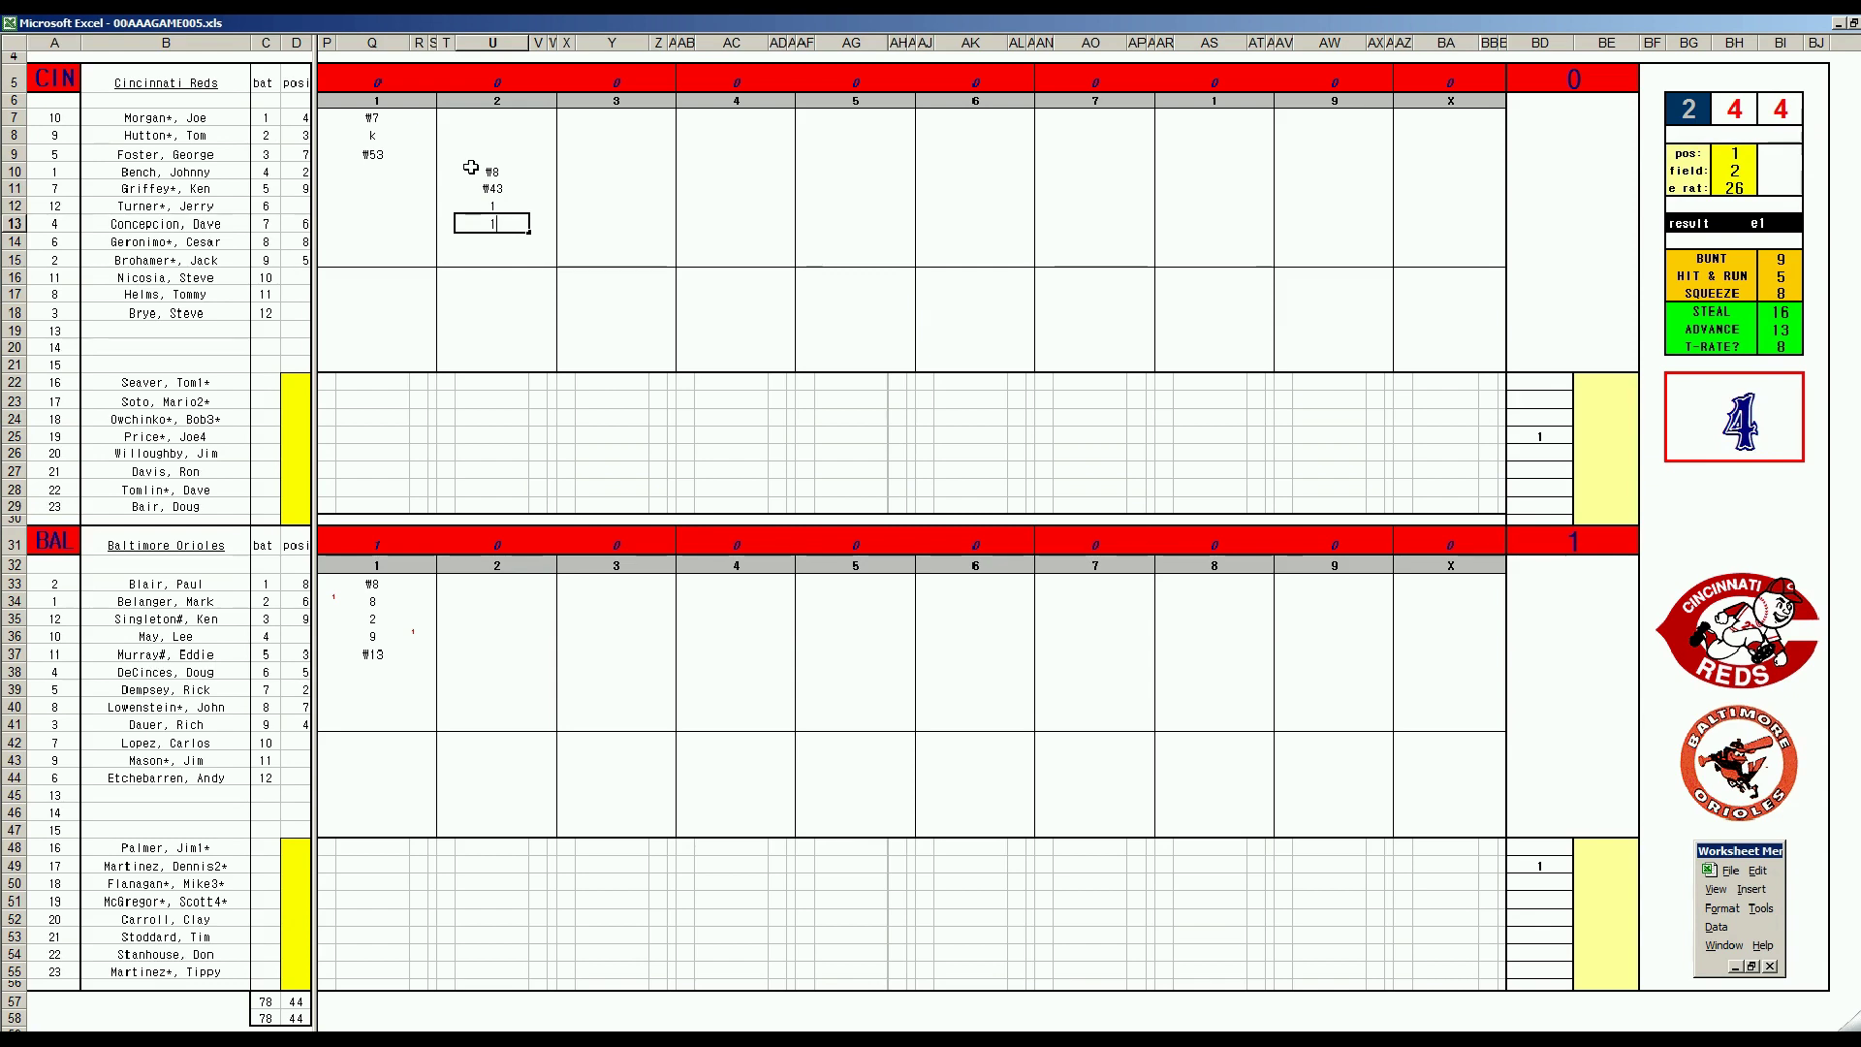
pyautogui.press('Return')
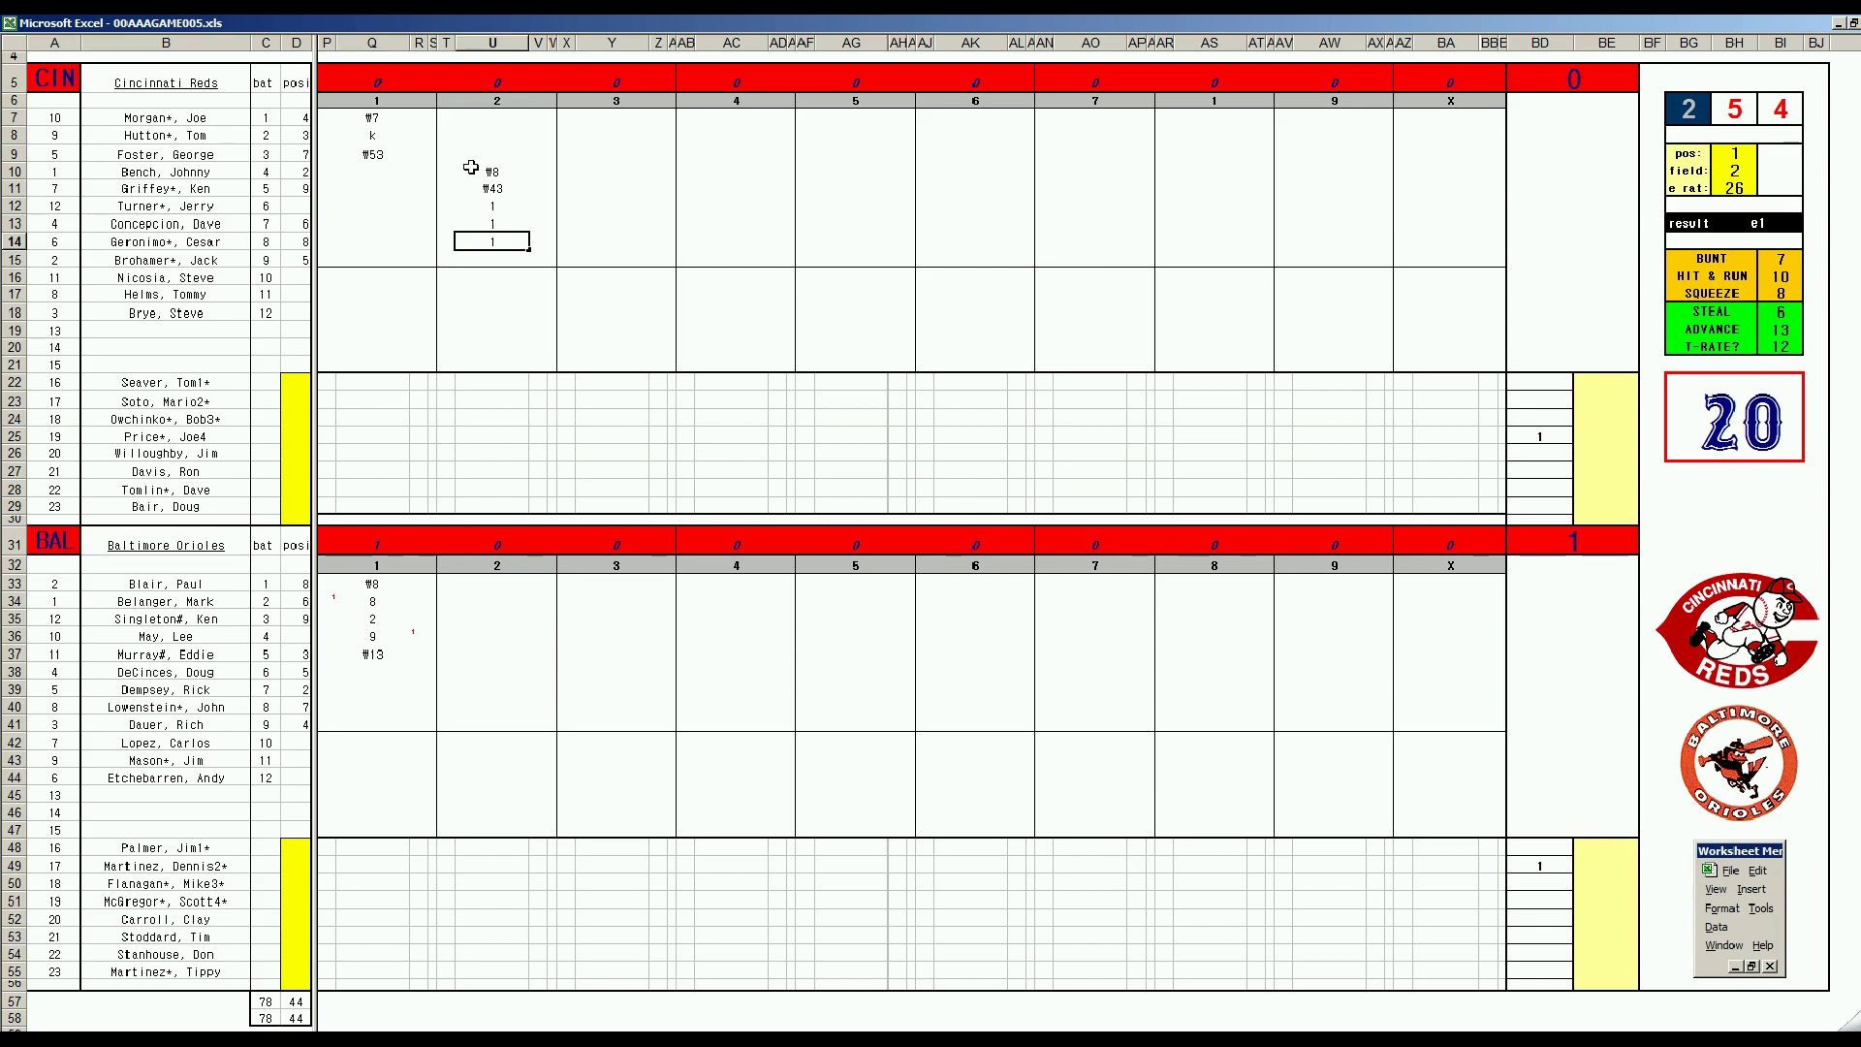
pyautogui.press('Return')
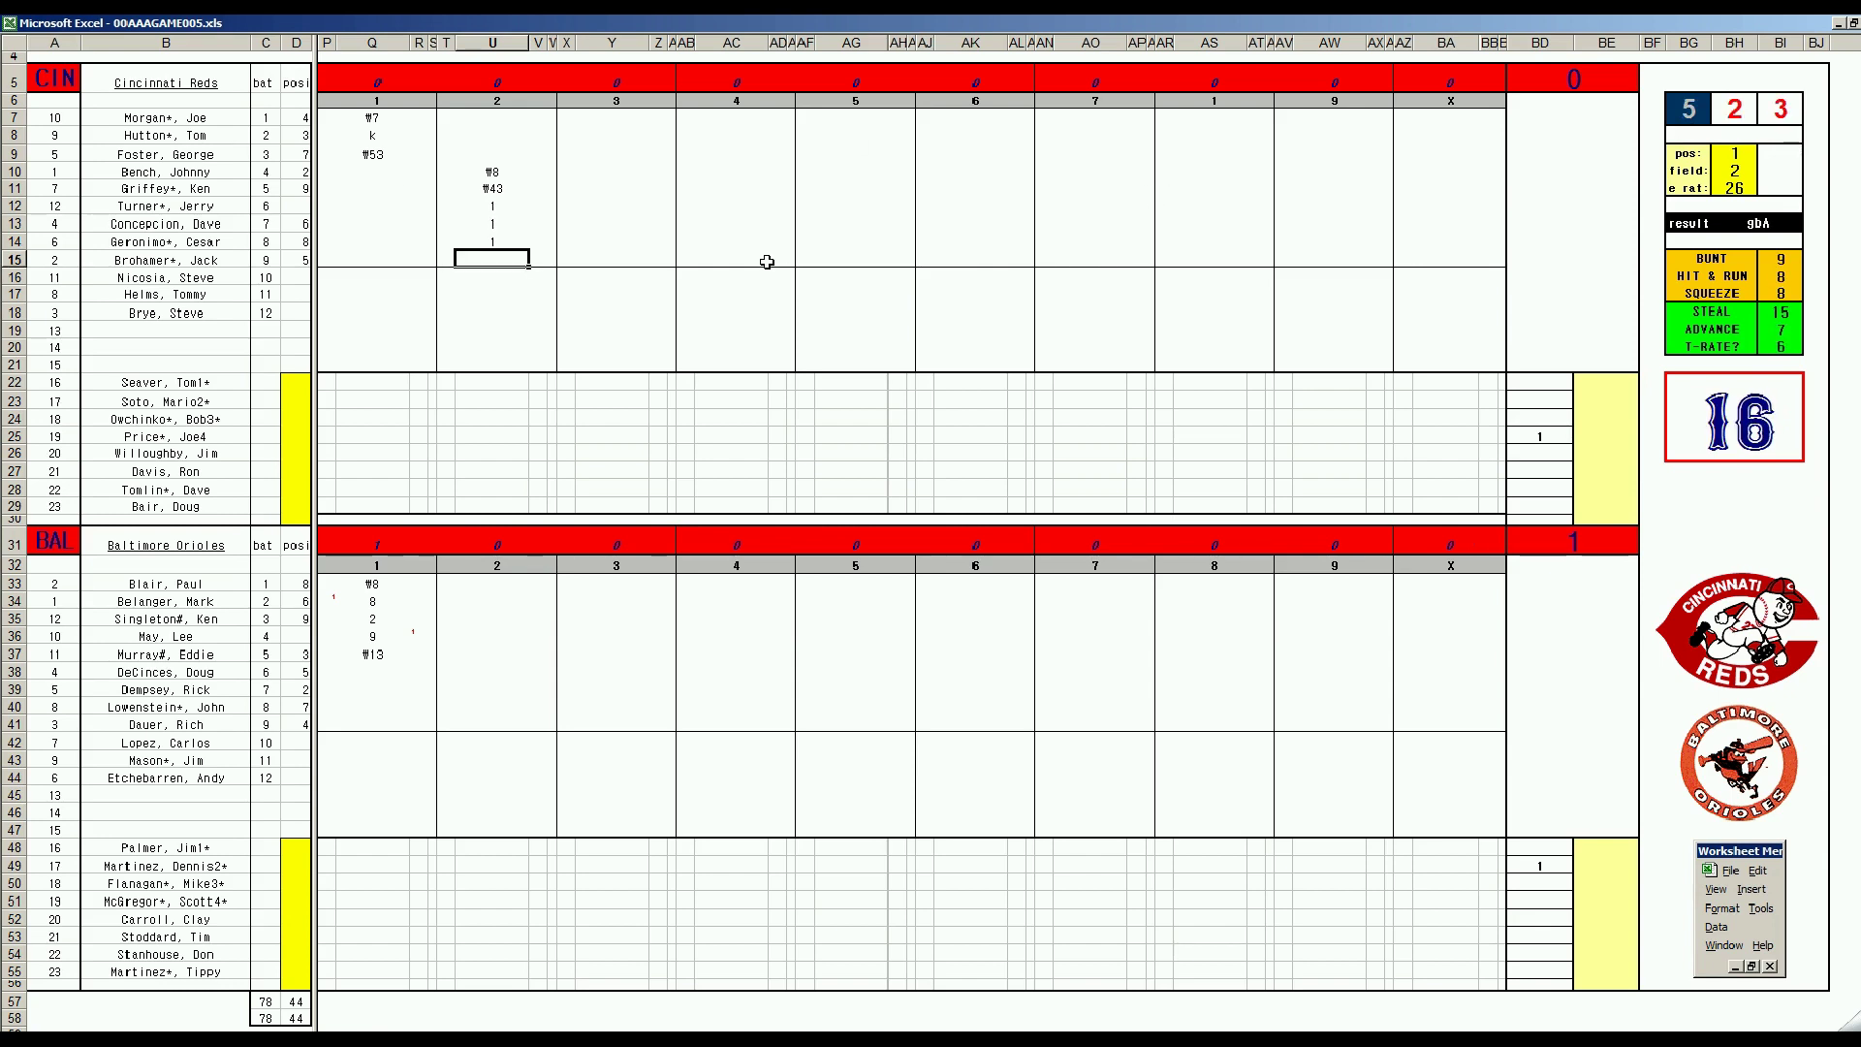
# - Mark the row 12 runner as scored with a 1 in T12, giving inning 2 one run
pyautogui.press('Up')
pyautogui.press('Left')
pyautogui.press('Up')
pyautogui.press('Up')
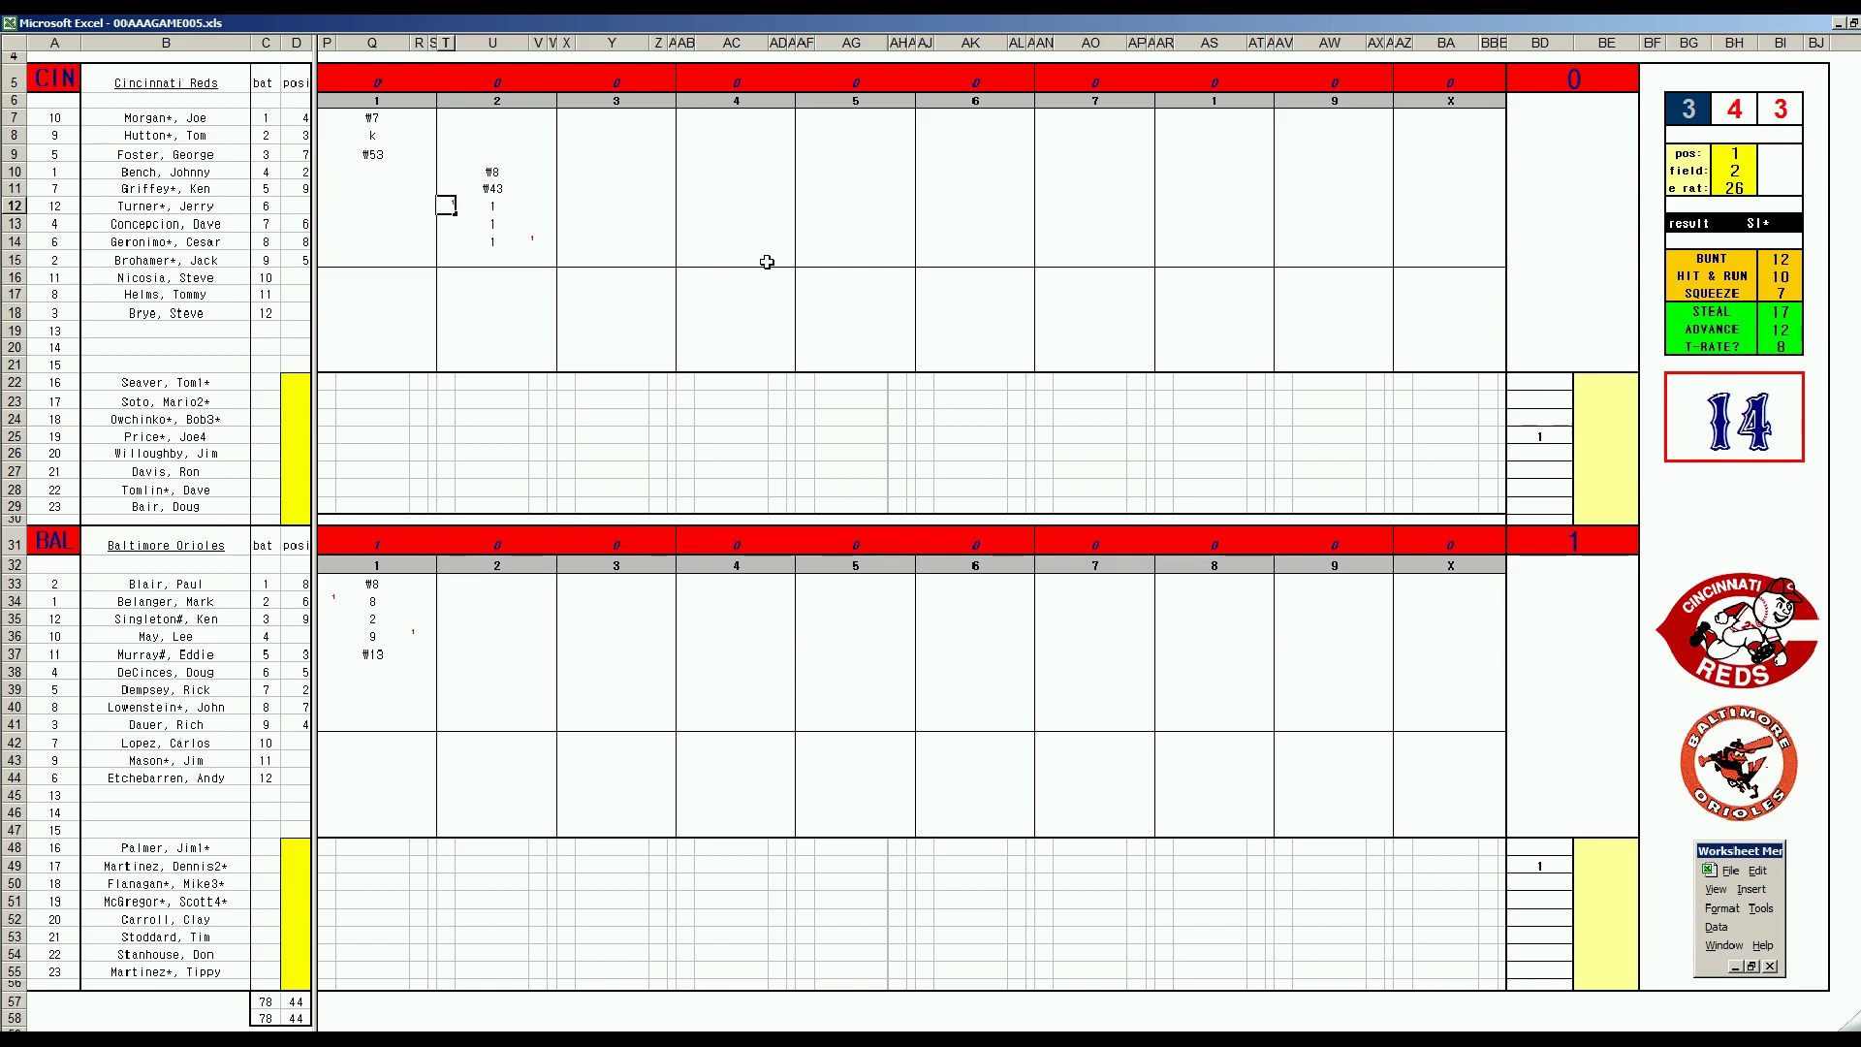
pyautogui.write('1')
pyautogui.press('Return')
pyautogui.press('Right')
pyautogui.press('Down')
pyautogui.press('Down')
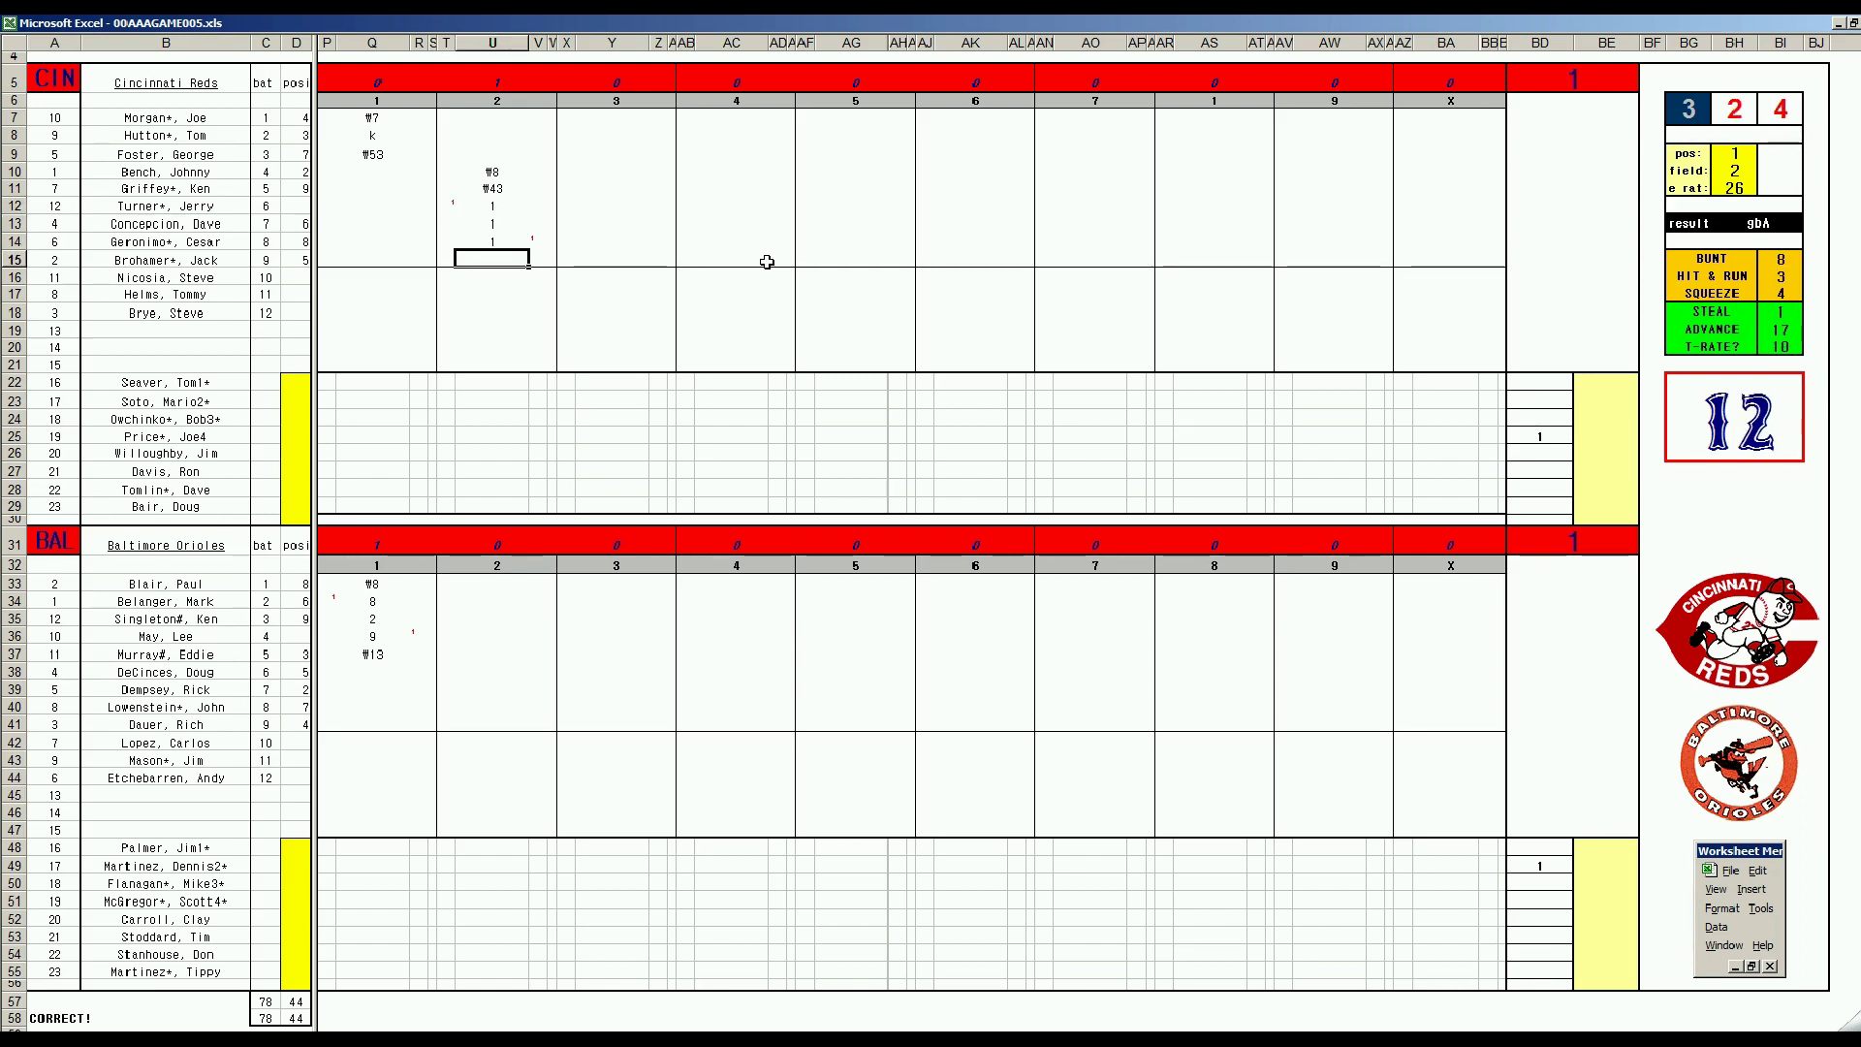
# - Enter 8 for the next batter and #64 in the inning's leadoff cell U7
pyautogui.write('8')
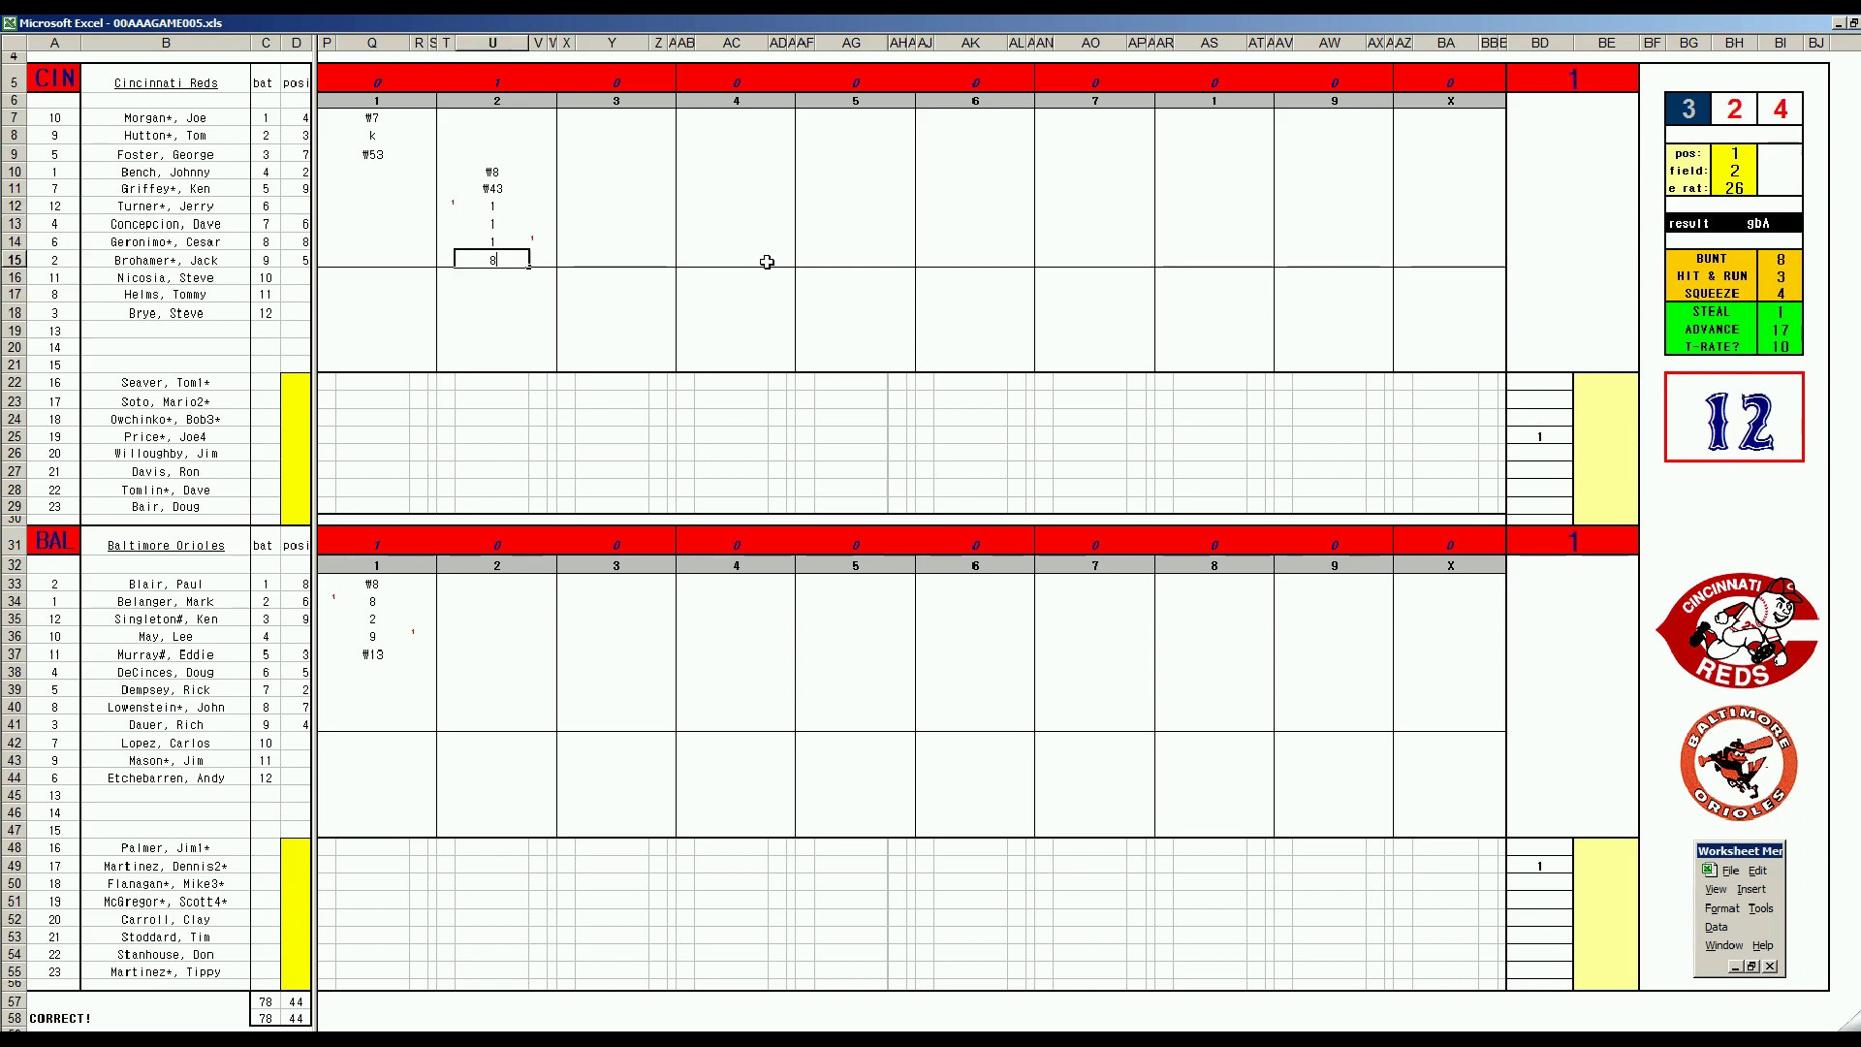
pyautogui.click(490, 116)
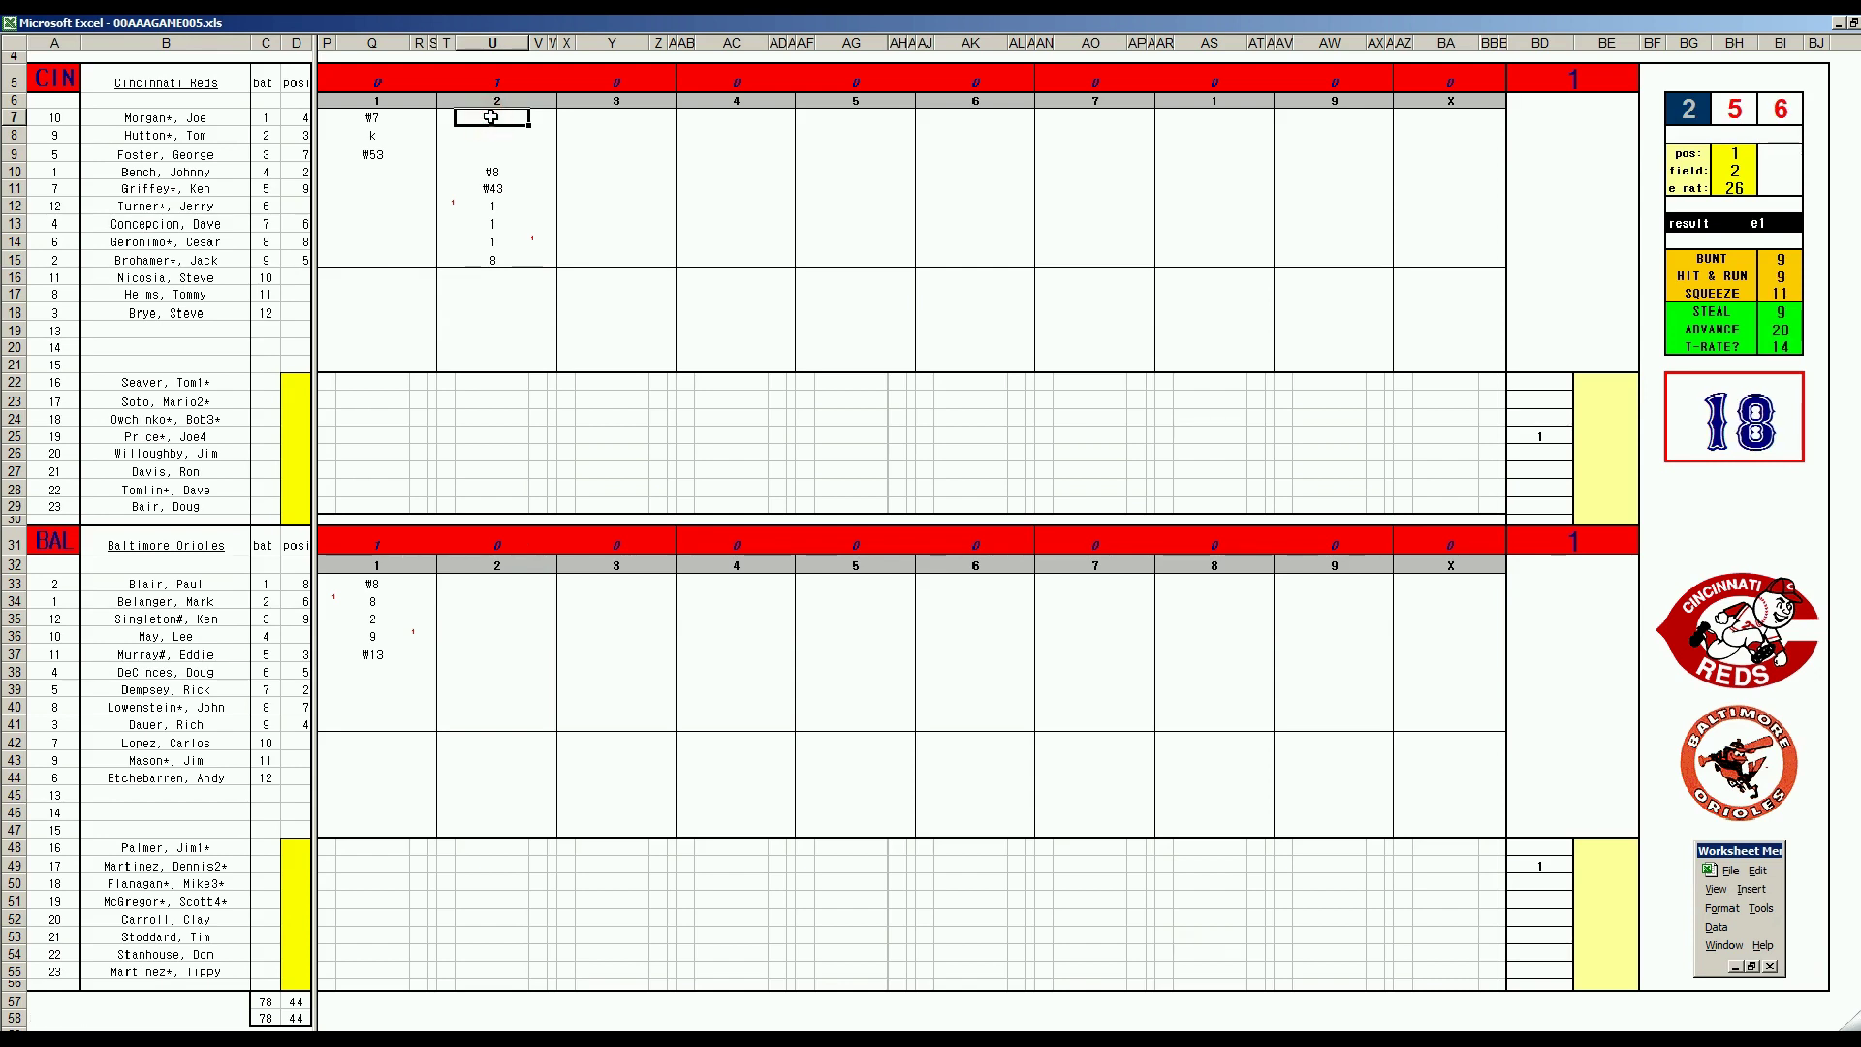
pyautogui.doubleClick(492, 116)
pyautogui.write('#64')
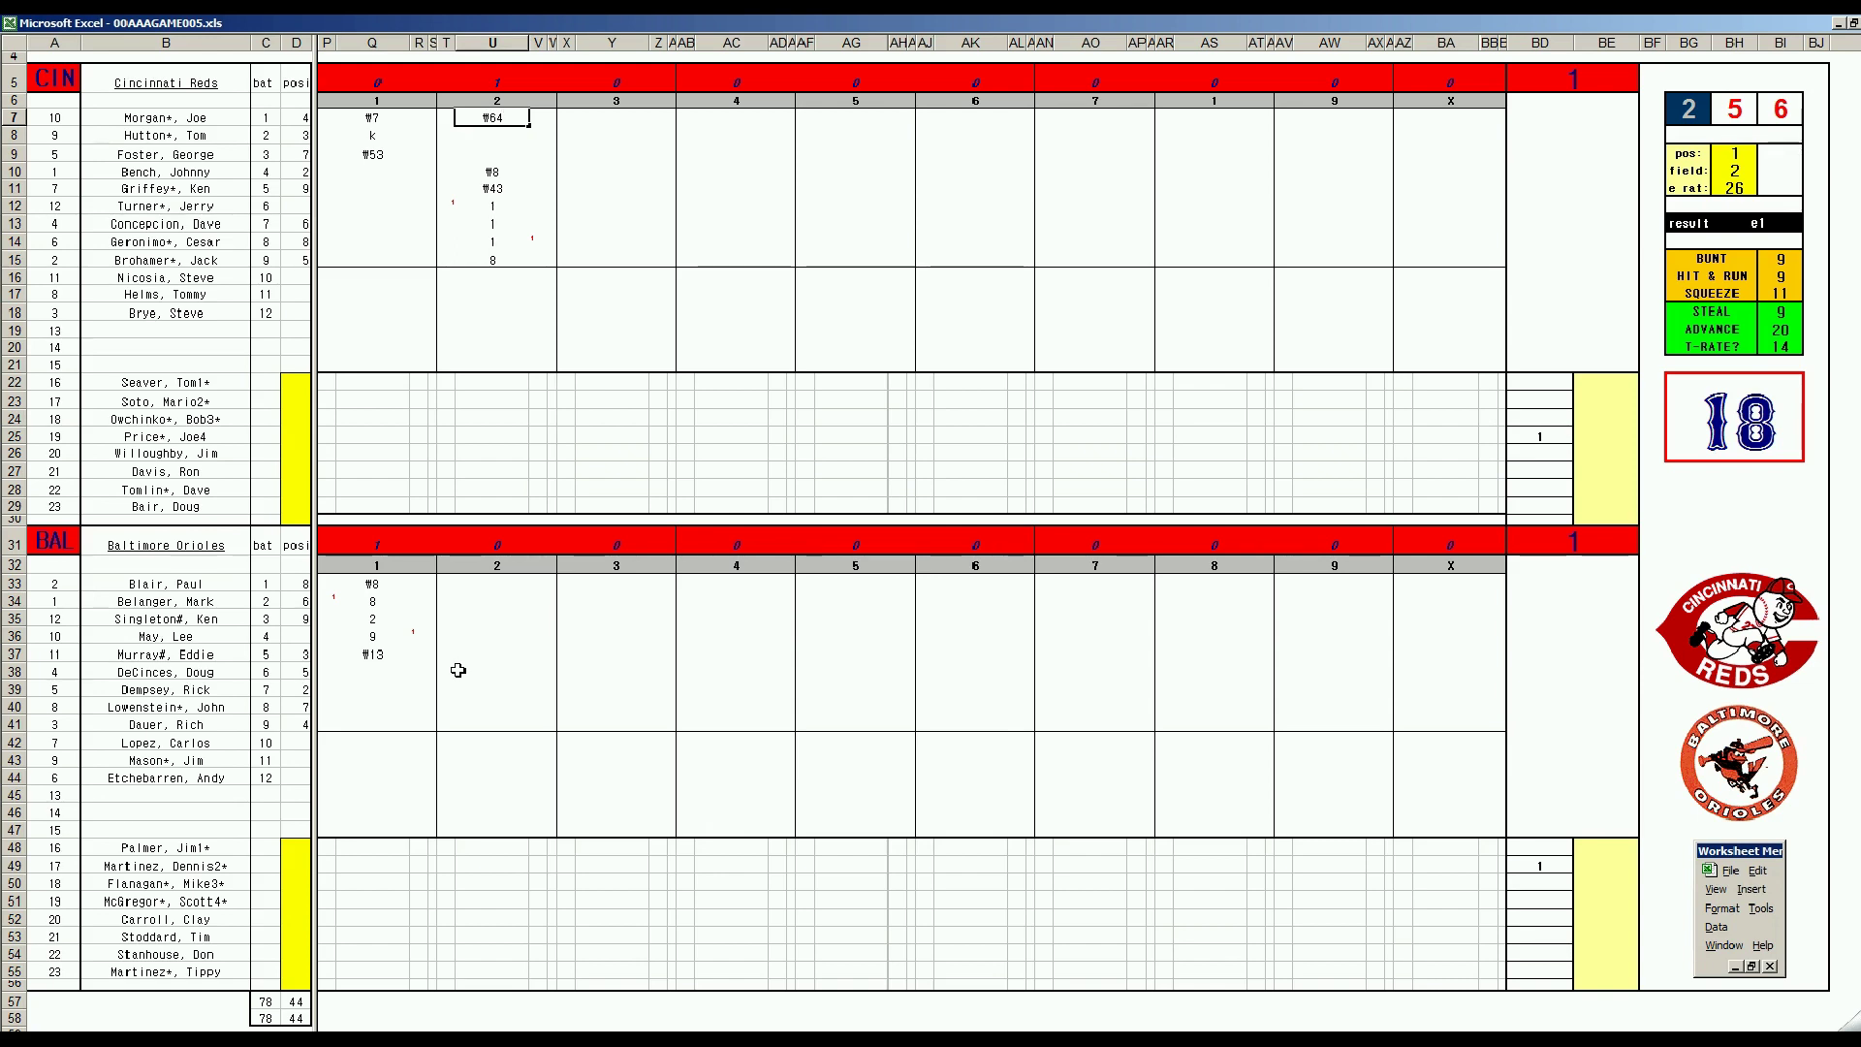
# - Record #8, 8 and k for the Orioles' first three second-inning batters starting at U38
pyautogui.click(473, 670)
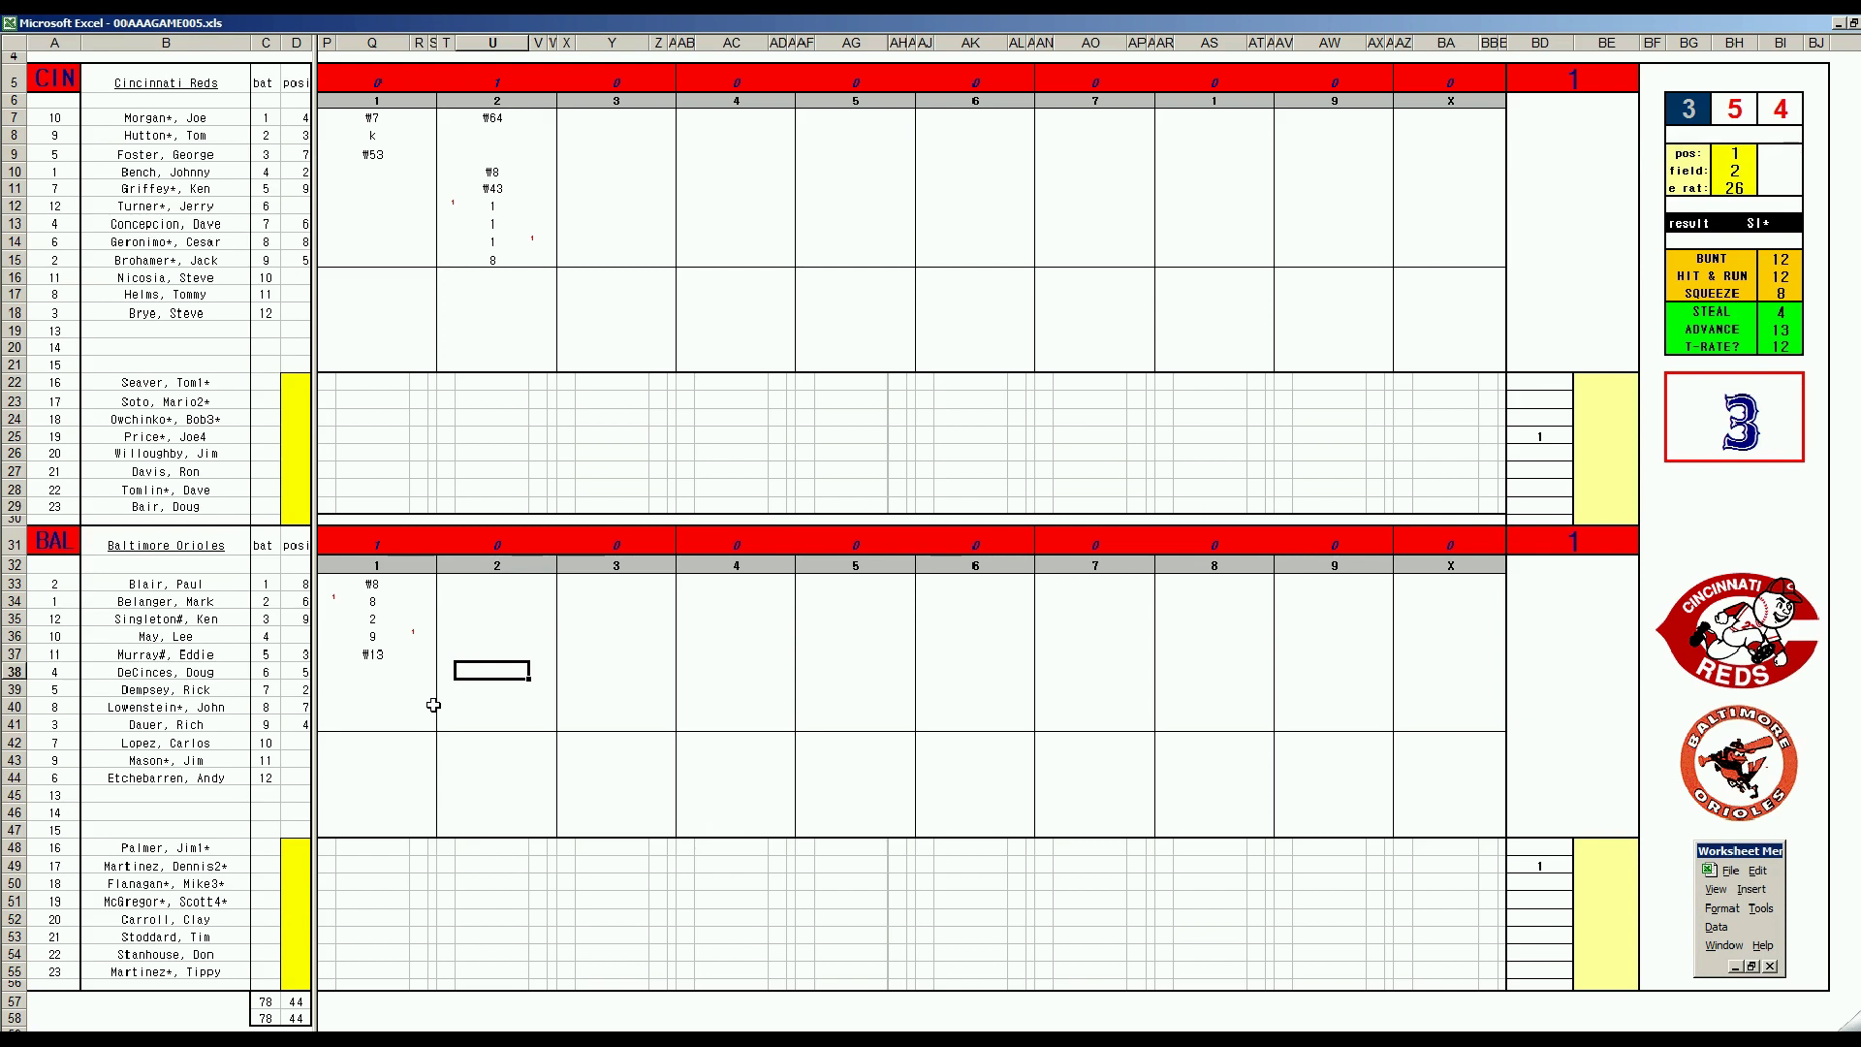
pyautogui.write('#8')
pyautogui.press('Return')
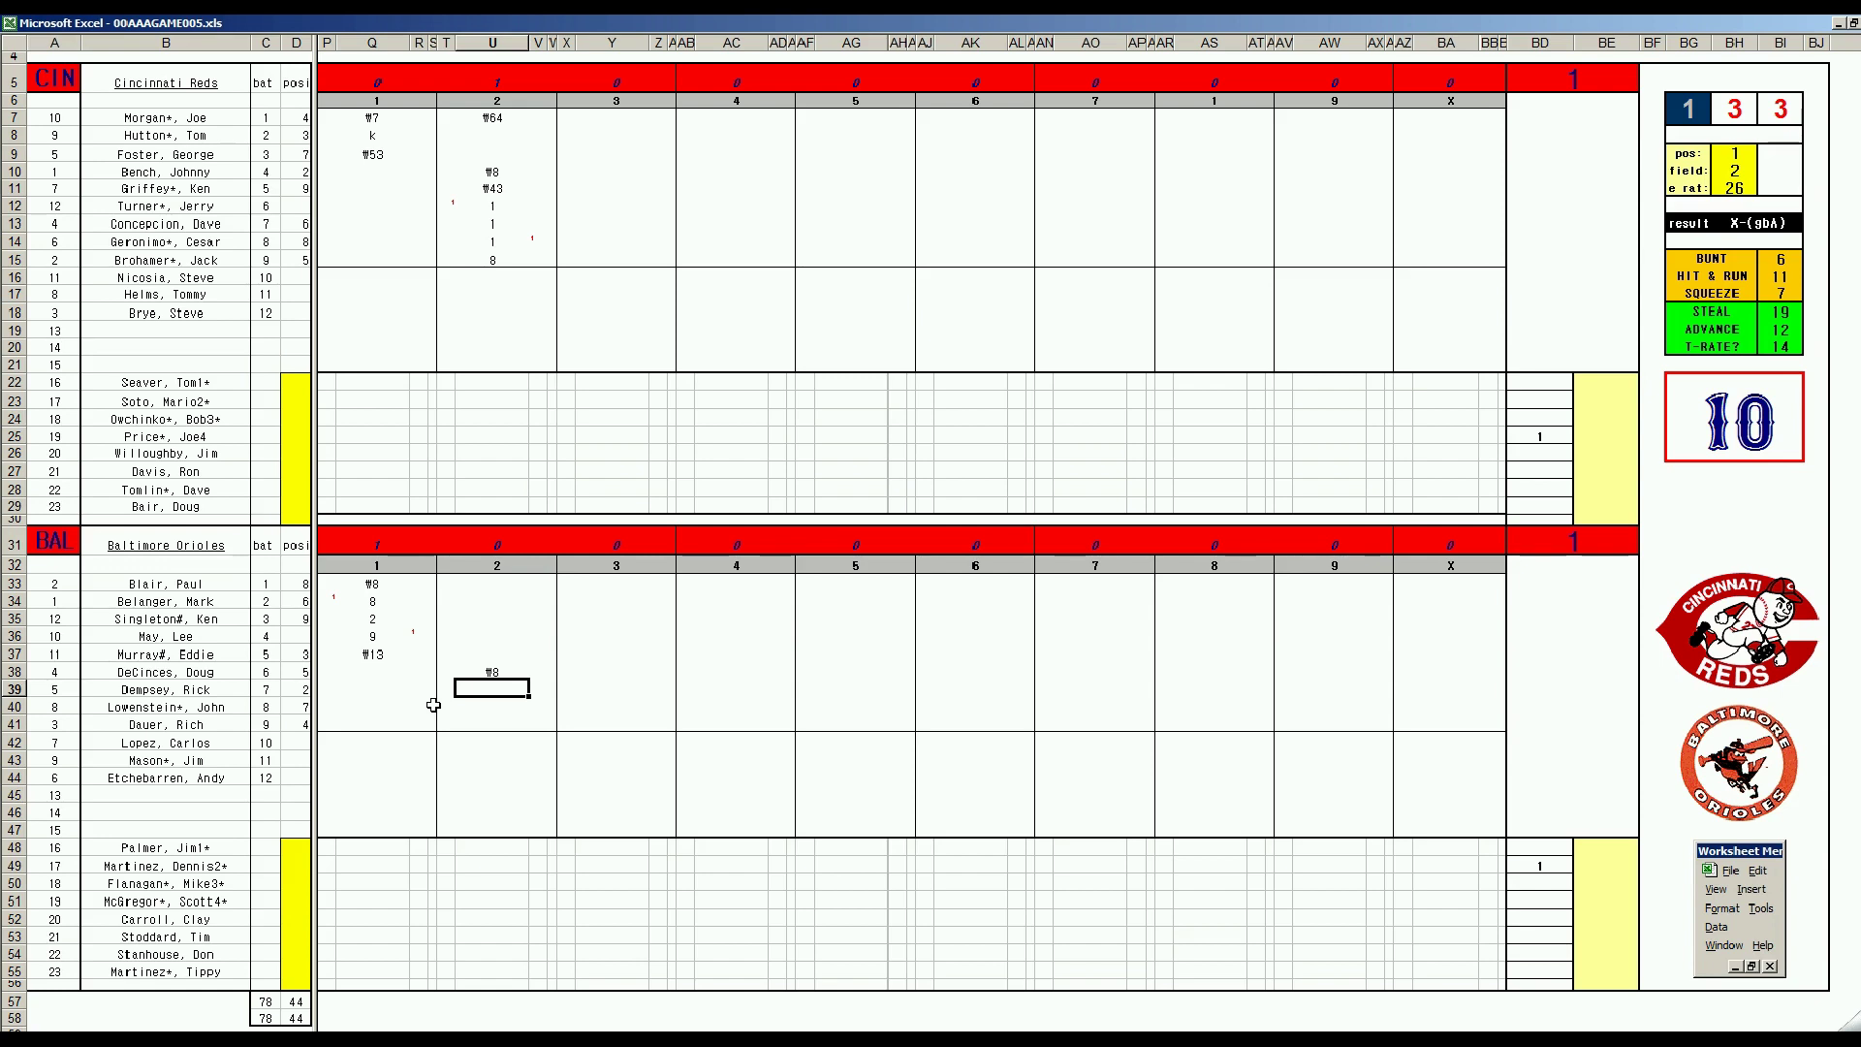
pyautogui.write('8')
pyautogui.press('Return')
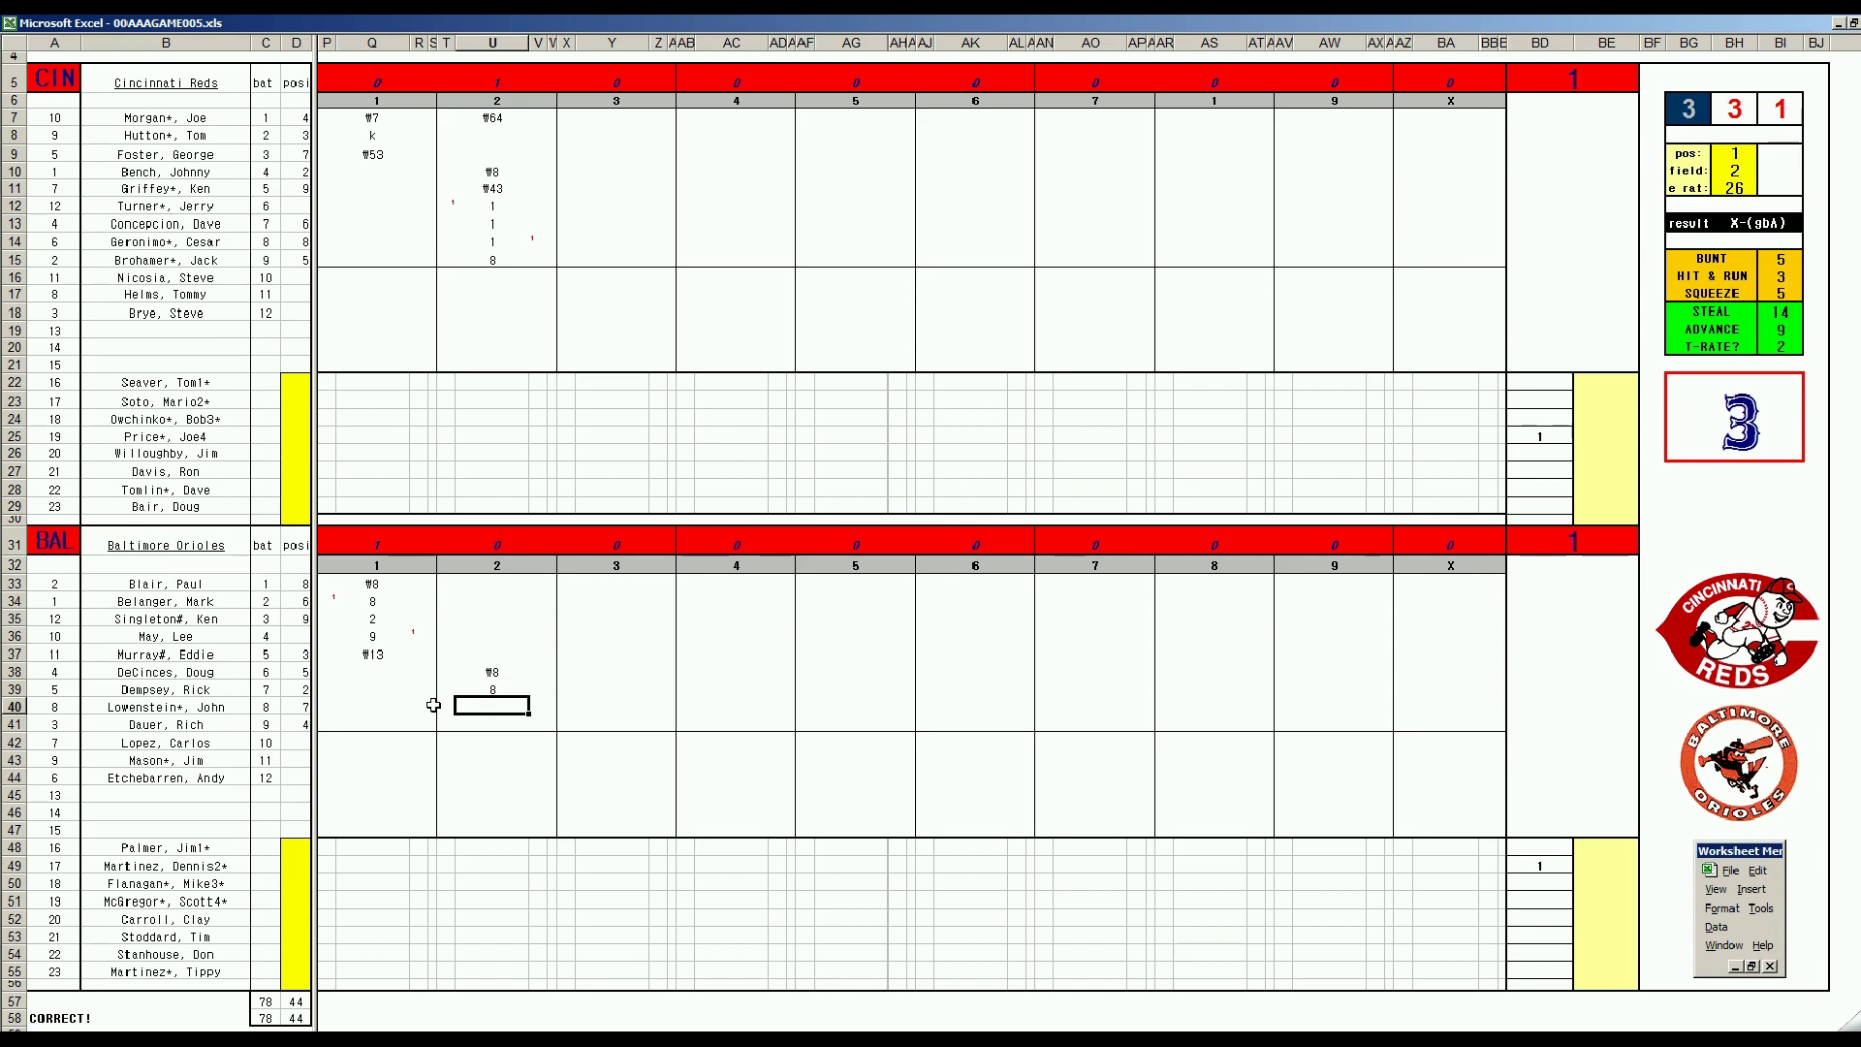
pyautogui.write('k')
pyautogui.press('Return')
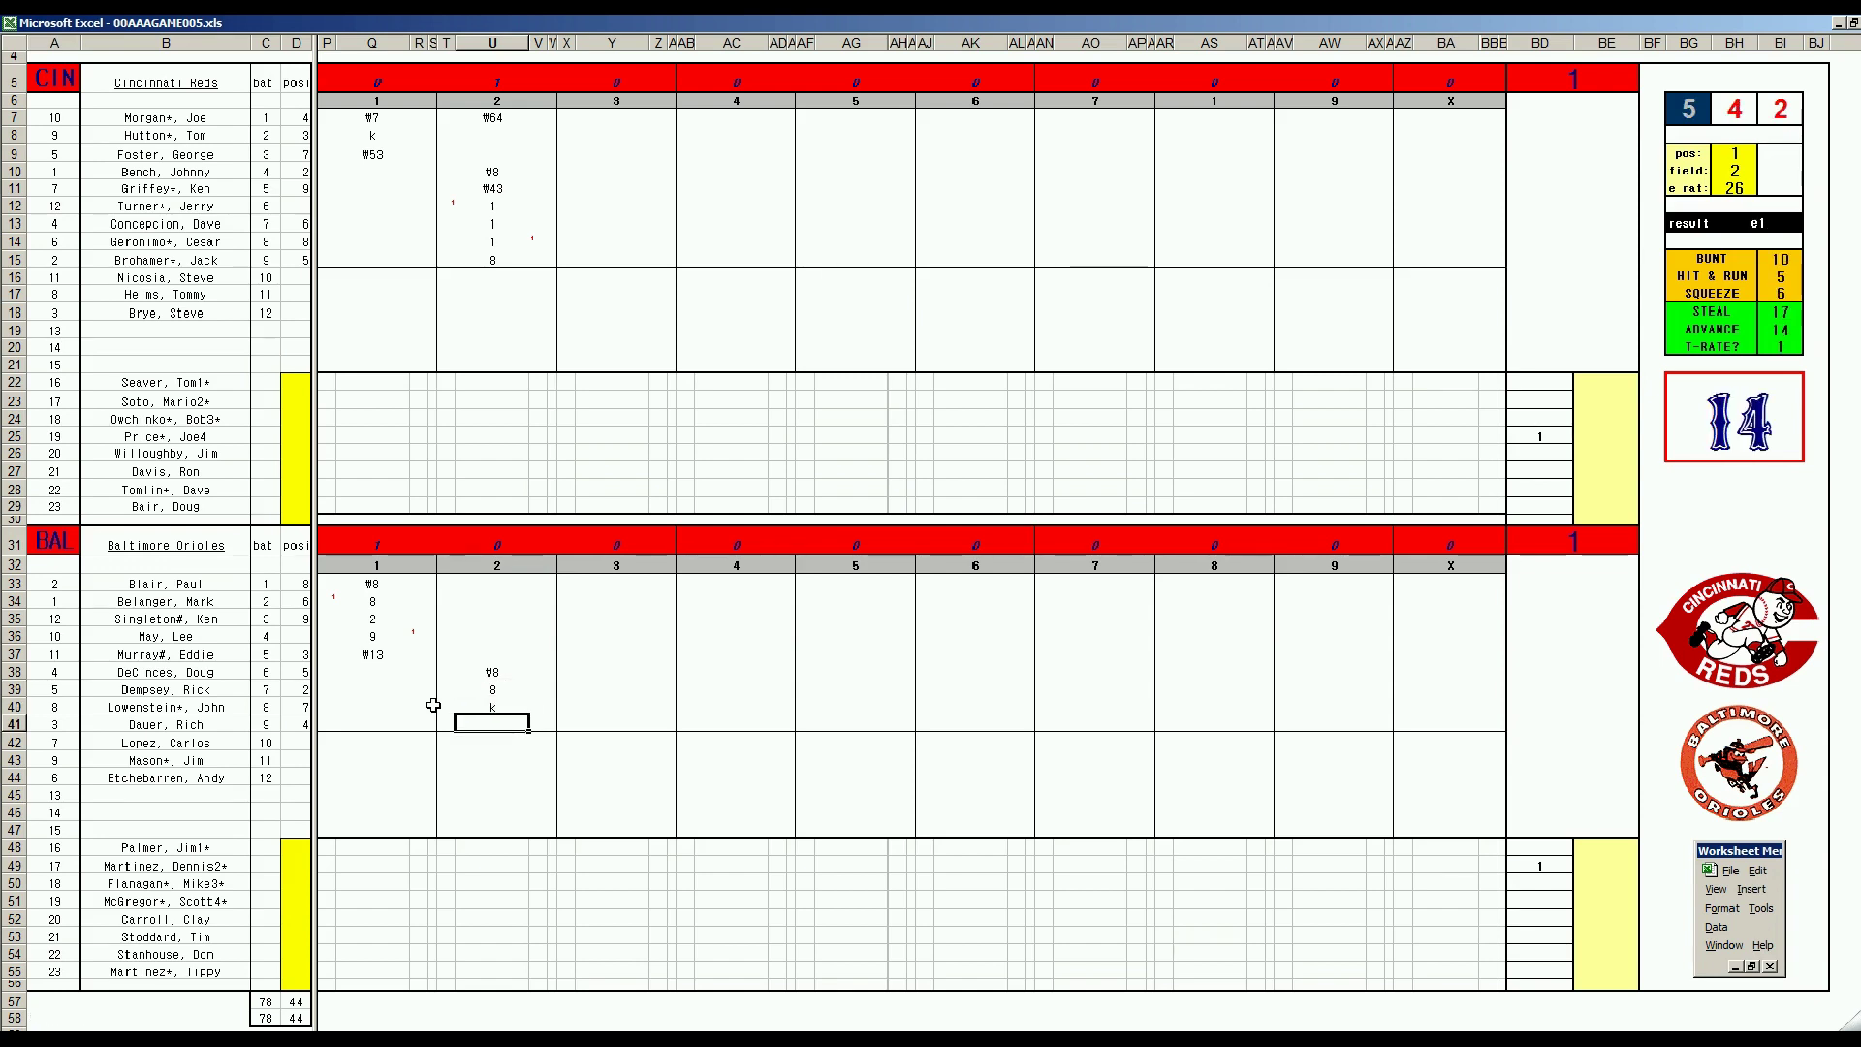
# - Set the fielding panel to field 1 and e rat 6, then enter #43 in U41
pyautogui.hotkey('ctrl', 'm')
pyautogui.write('1')
pyautogui.press('Return')
pyautogui.write('6')
pyautogui.press('Return')
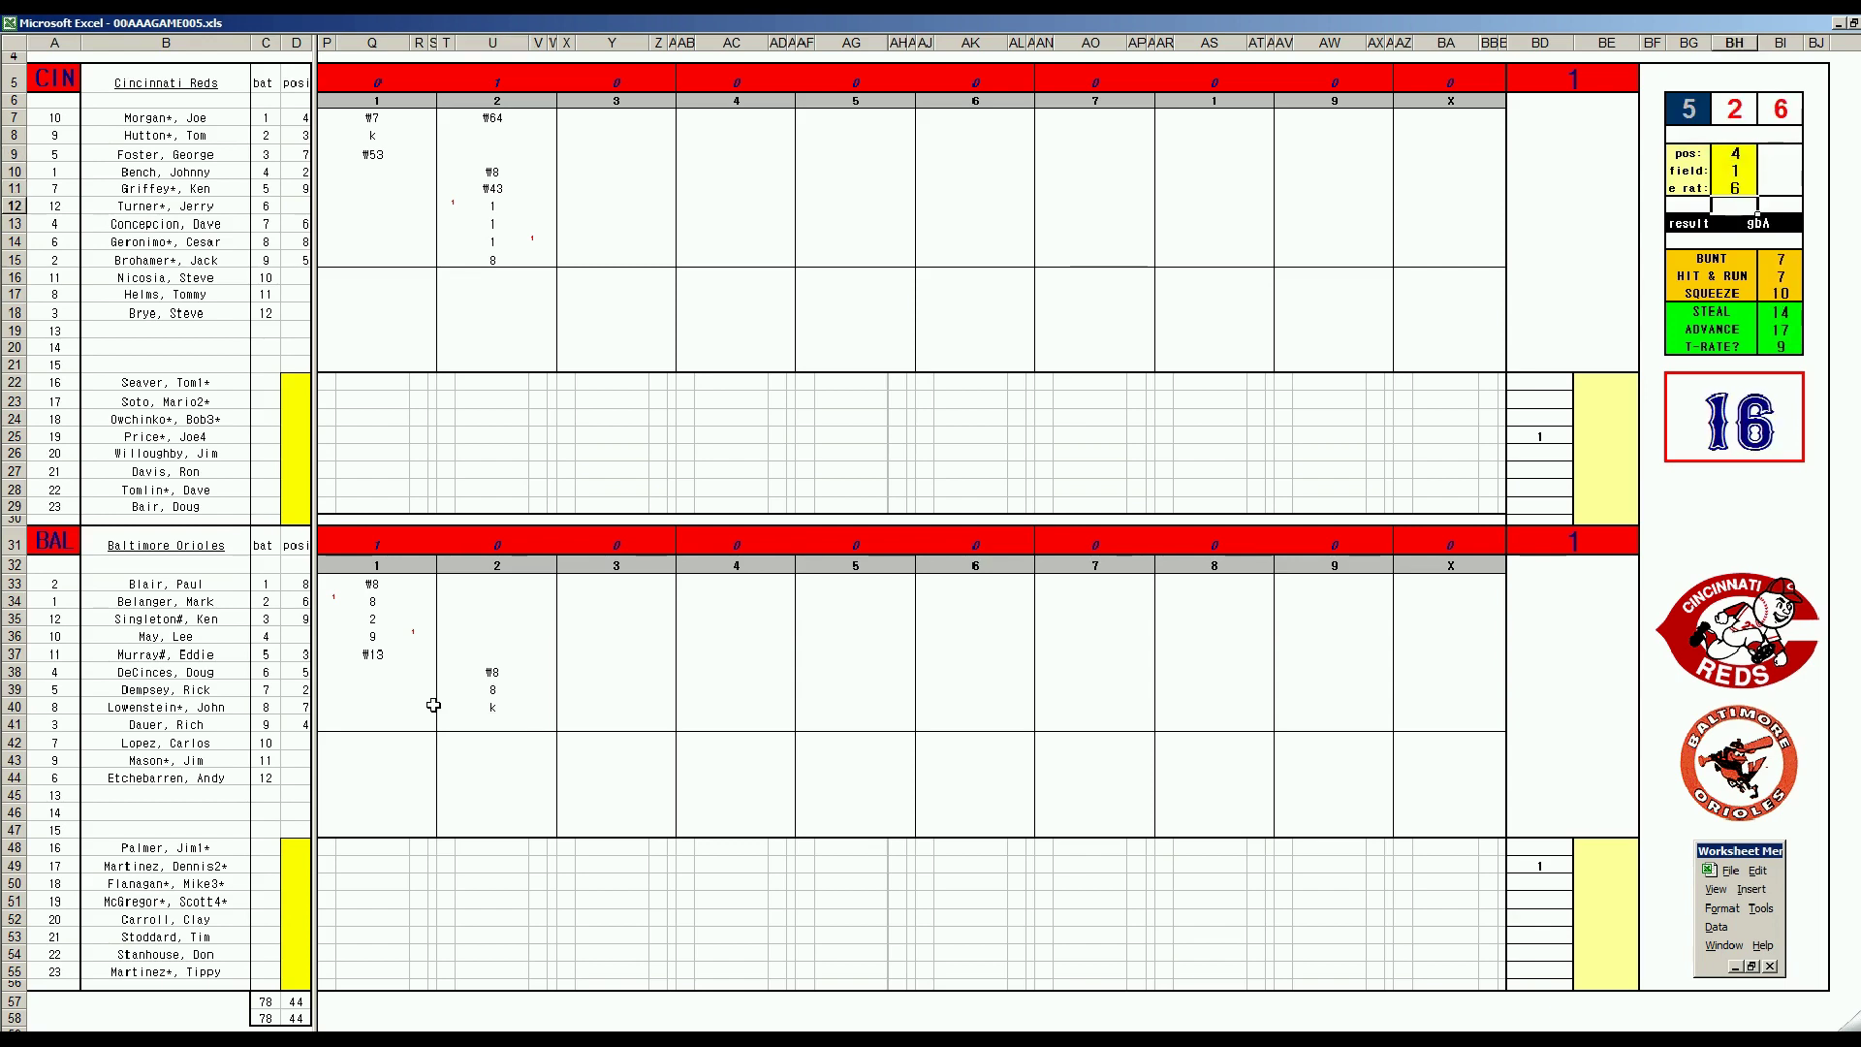
pyautogui.click(495, 723)
pyautogui.write('#43')
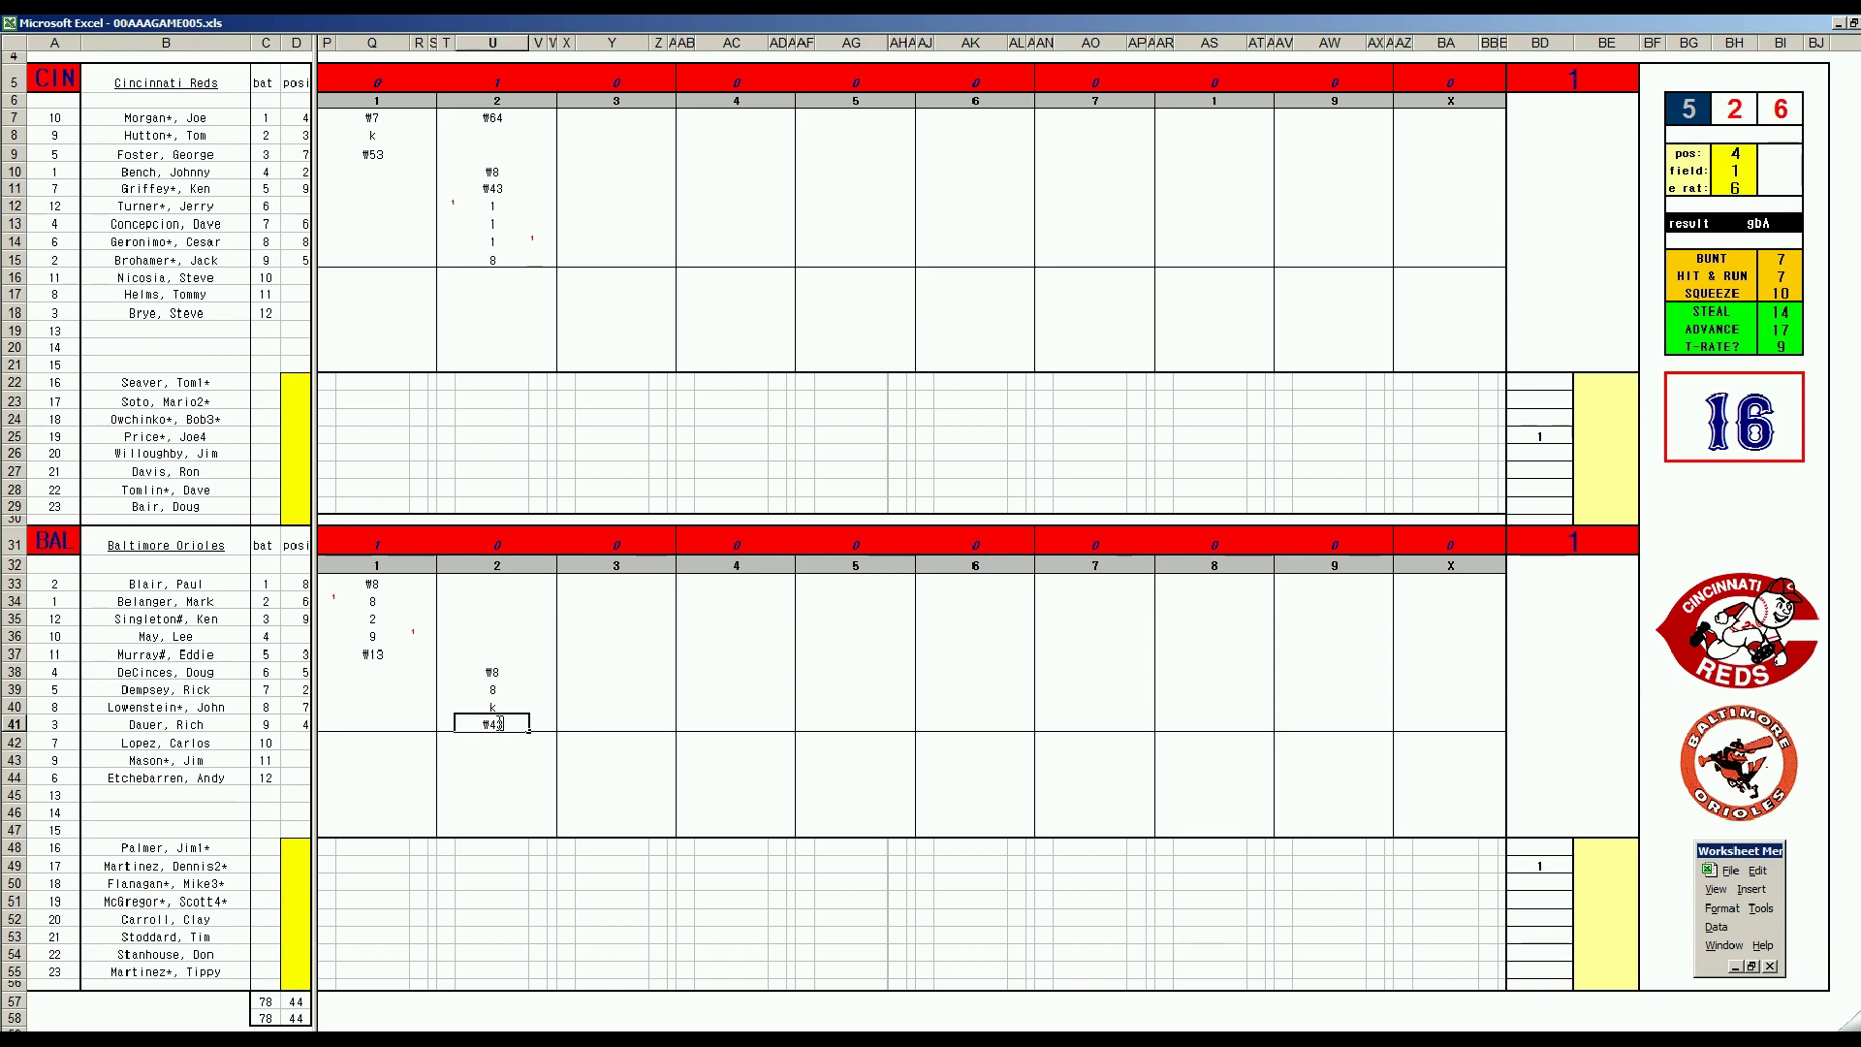
# - Start the Reds' third inning at Y8 and adjust the dice panel's e rat input
pyautogui.click(608, 131)
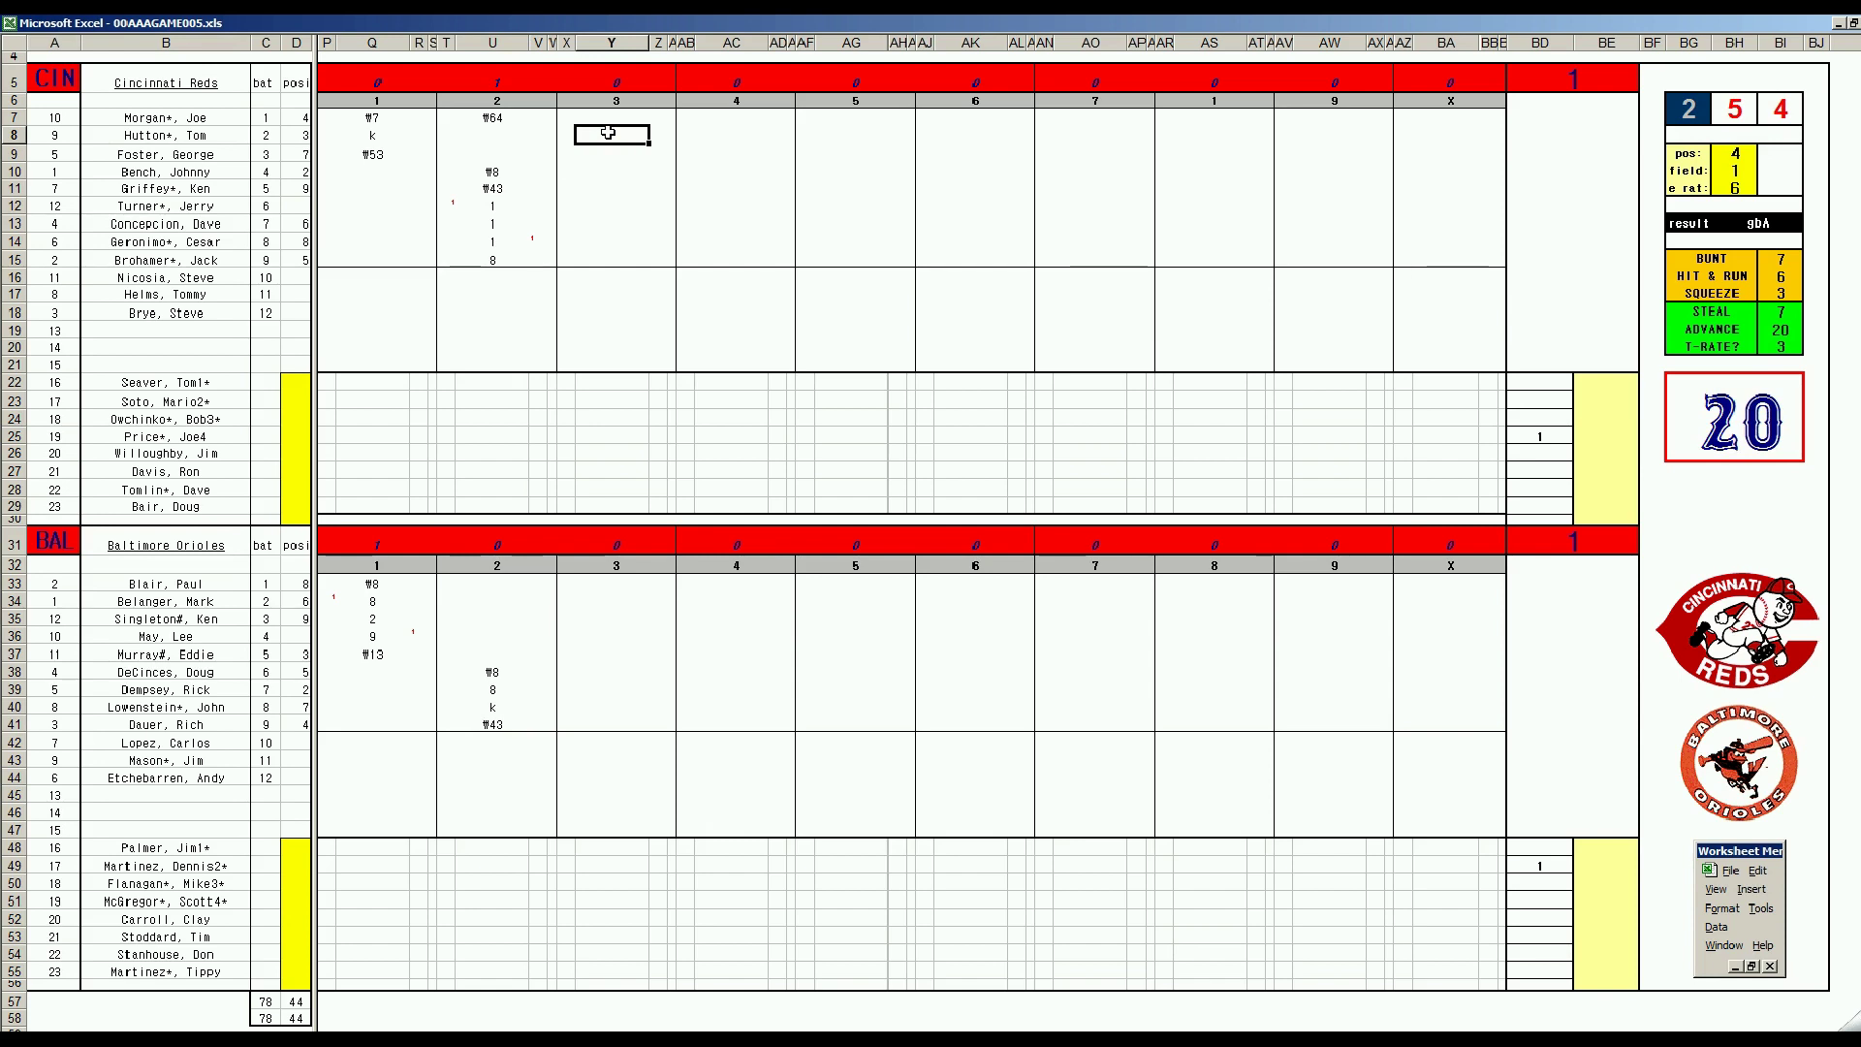
pyautogui.doubleClick(610, 134)
pyautogui.press('Return')
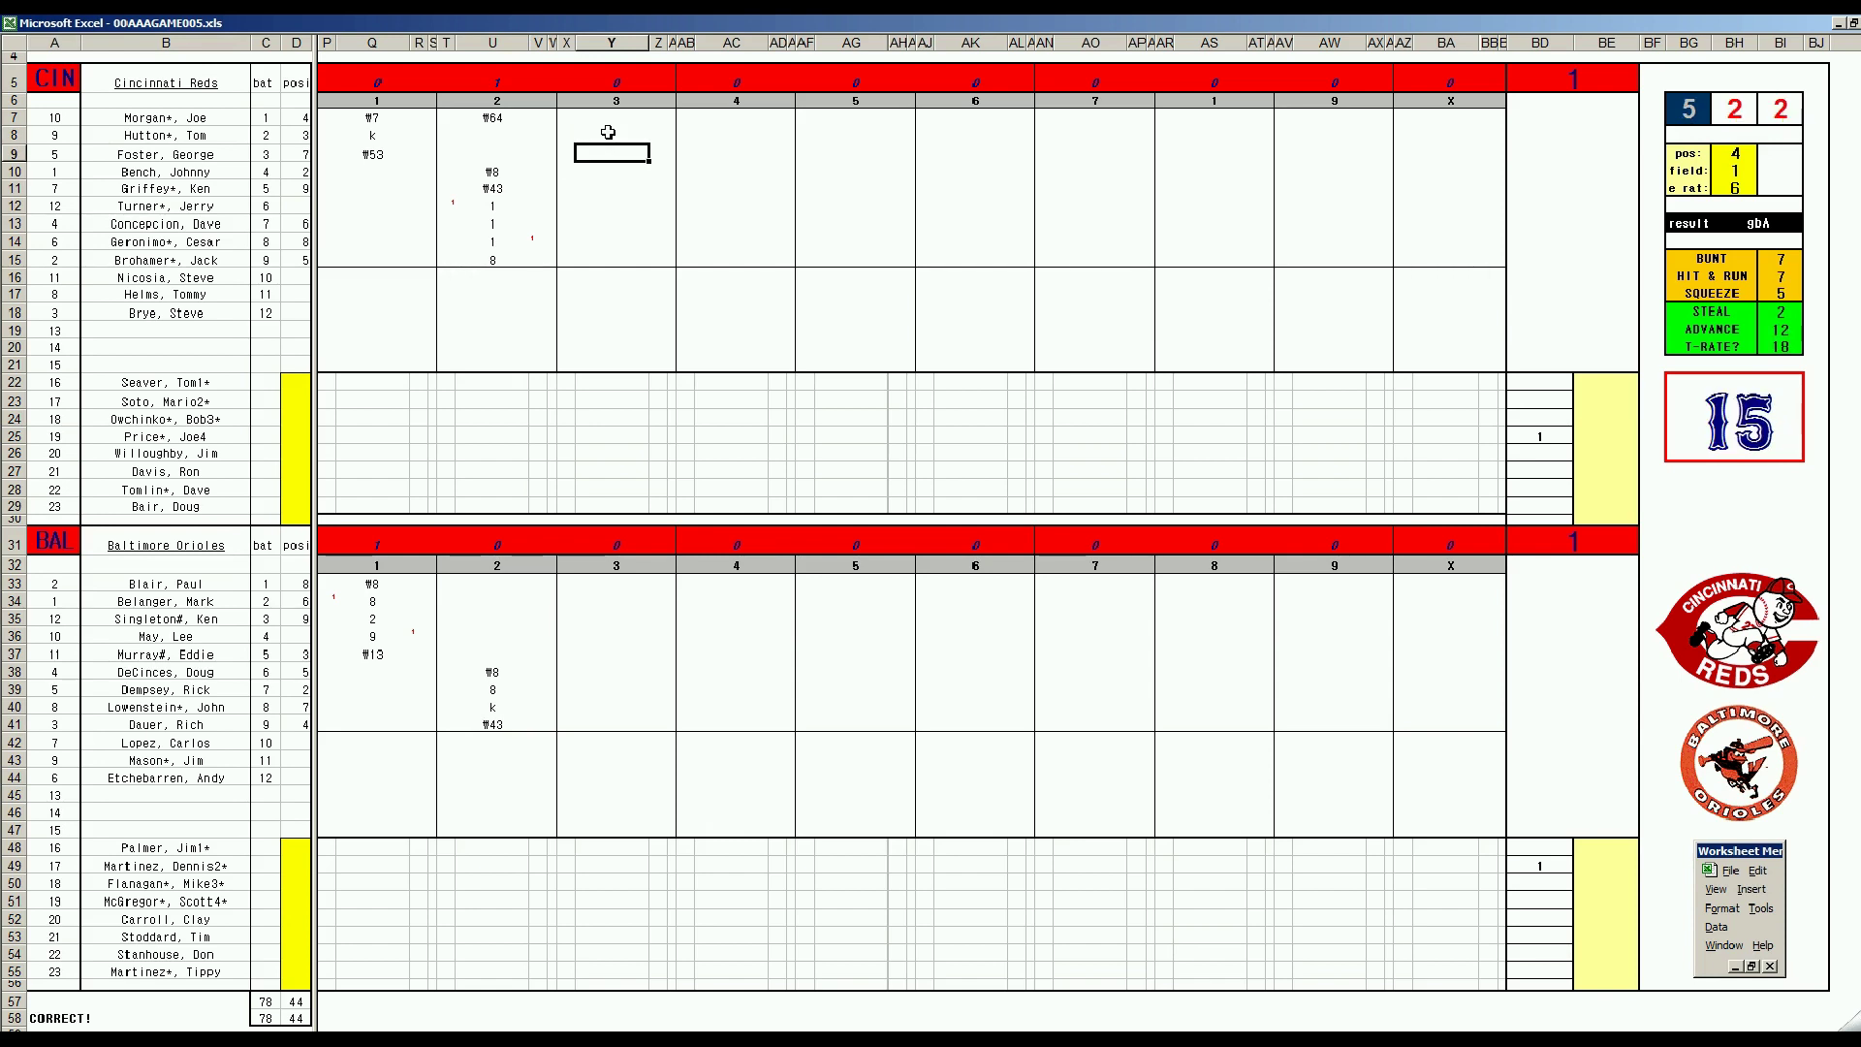
pyautogui.hotkey('ctrl', 'r')
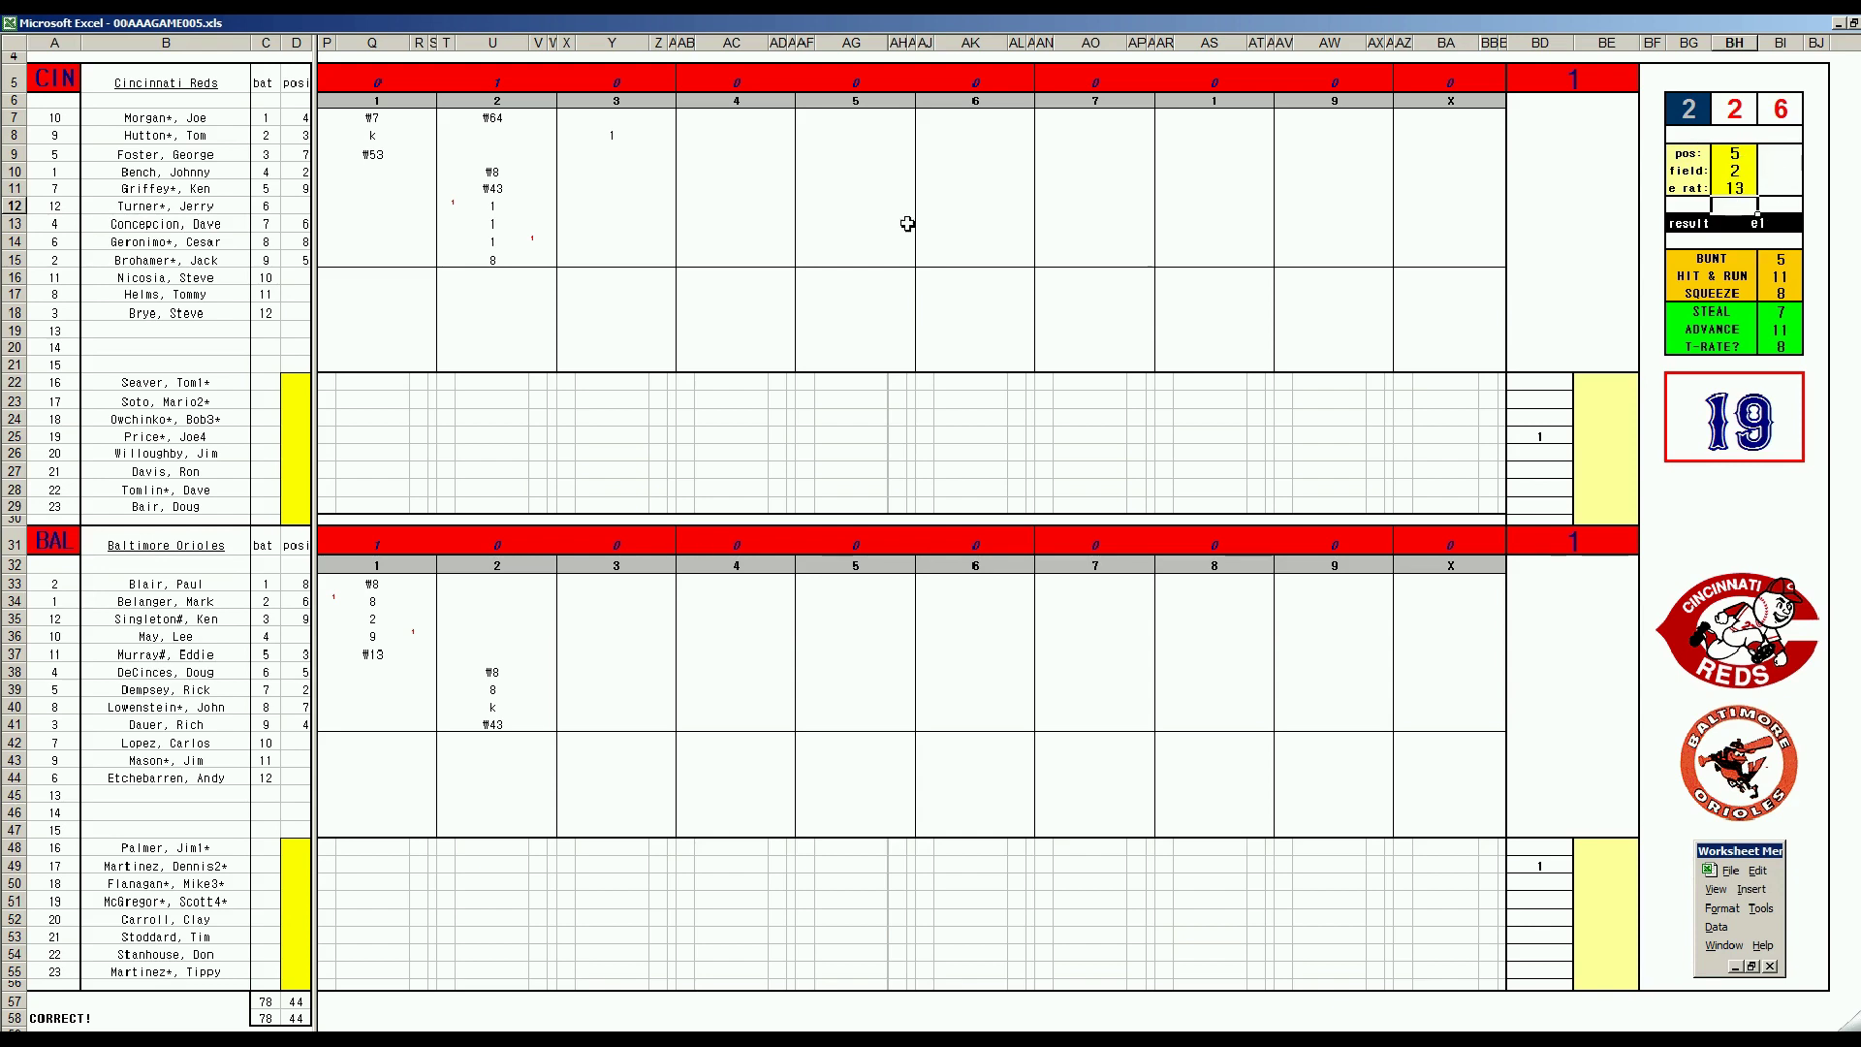
pyautogui.click(613, 155)
# - Record e5, #8, #9 and k down column Y for the next Reds batters
pyautogui.write('e5')
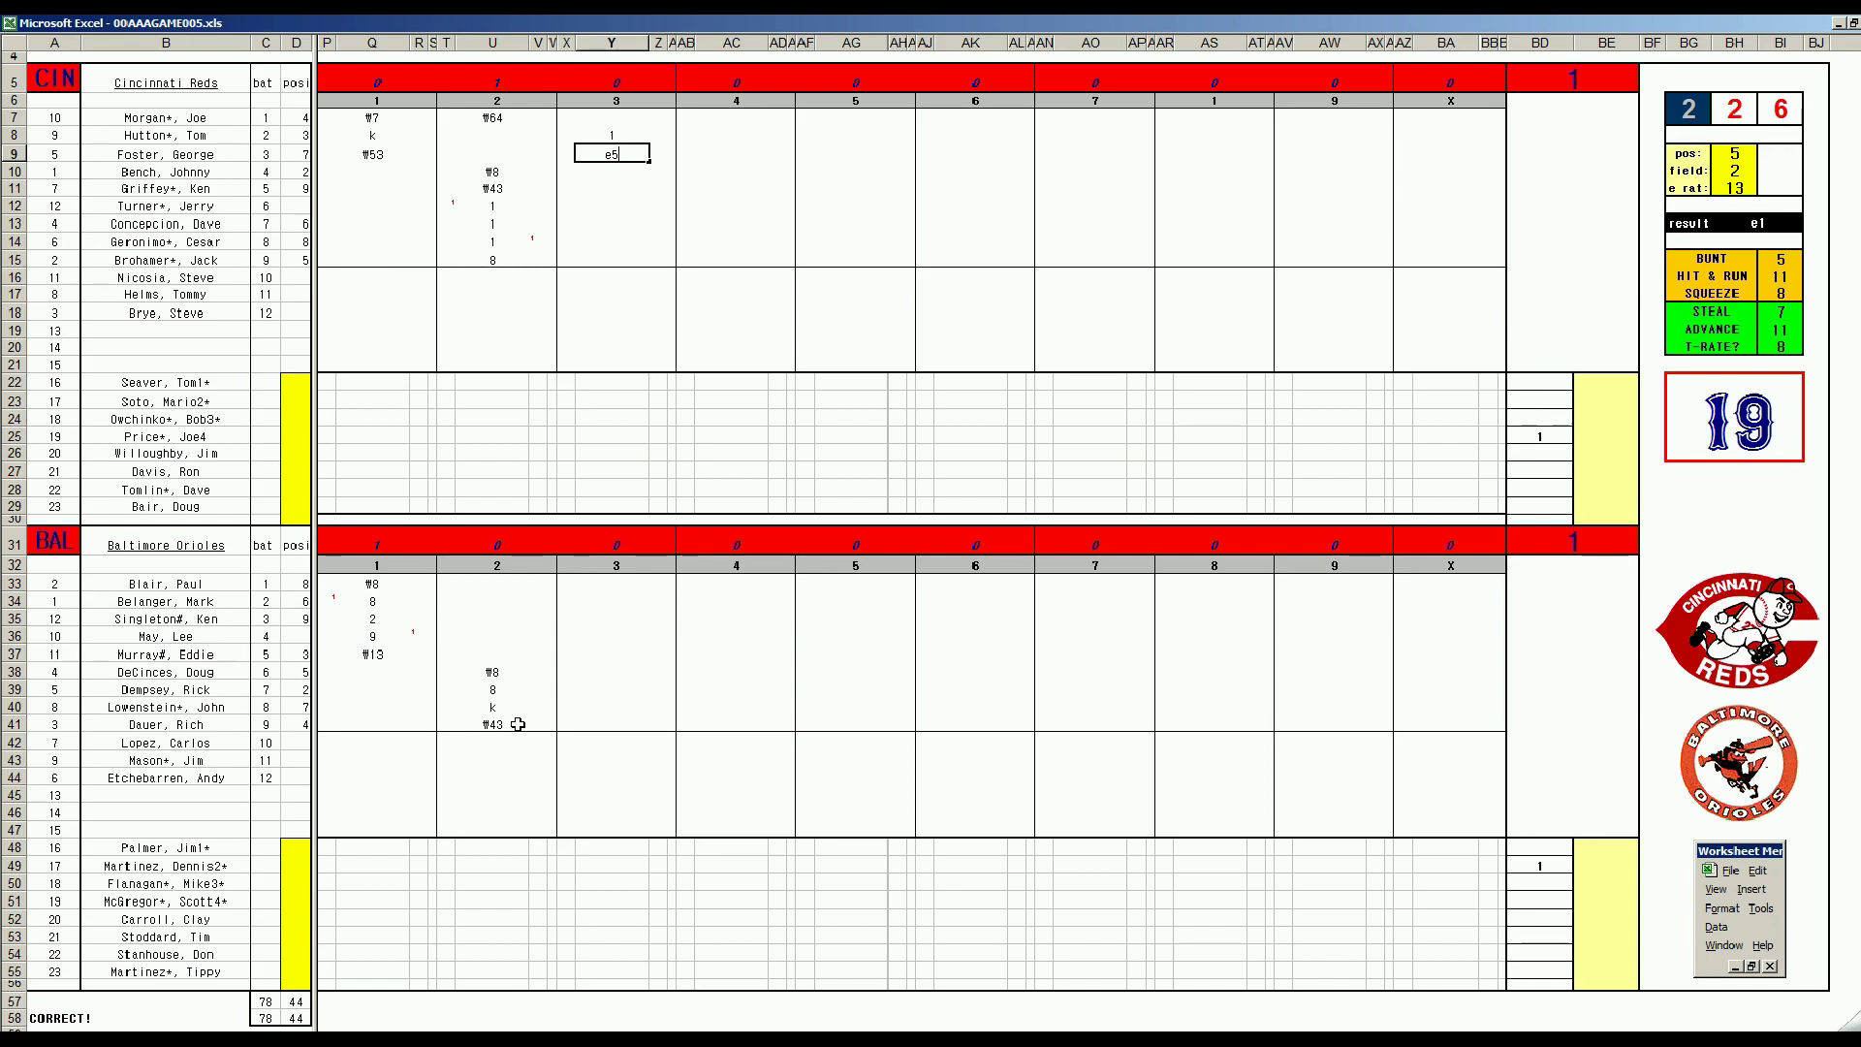
pyautogui.press('Return')
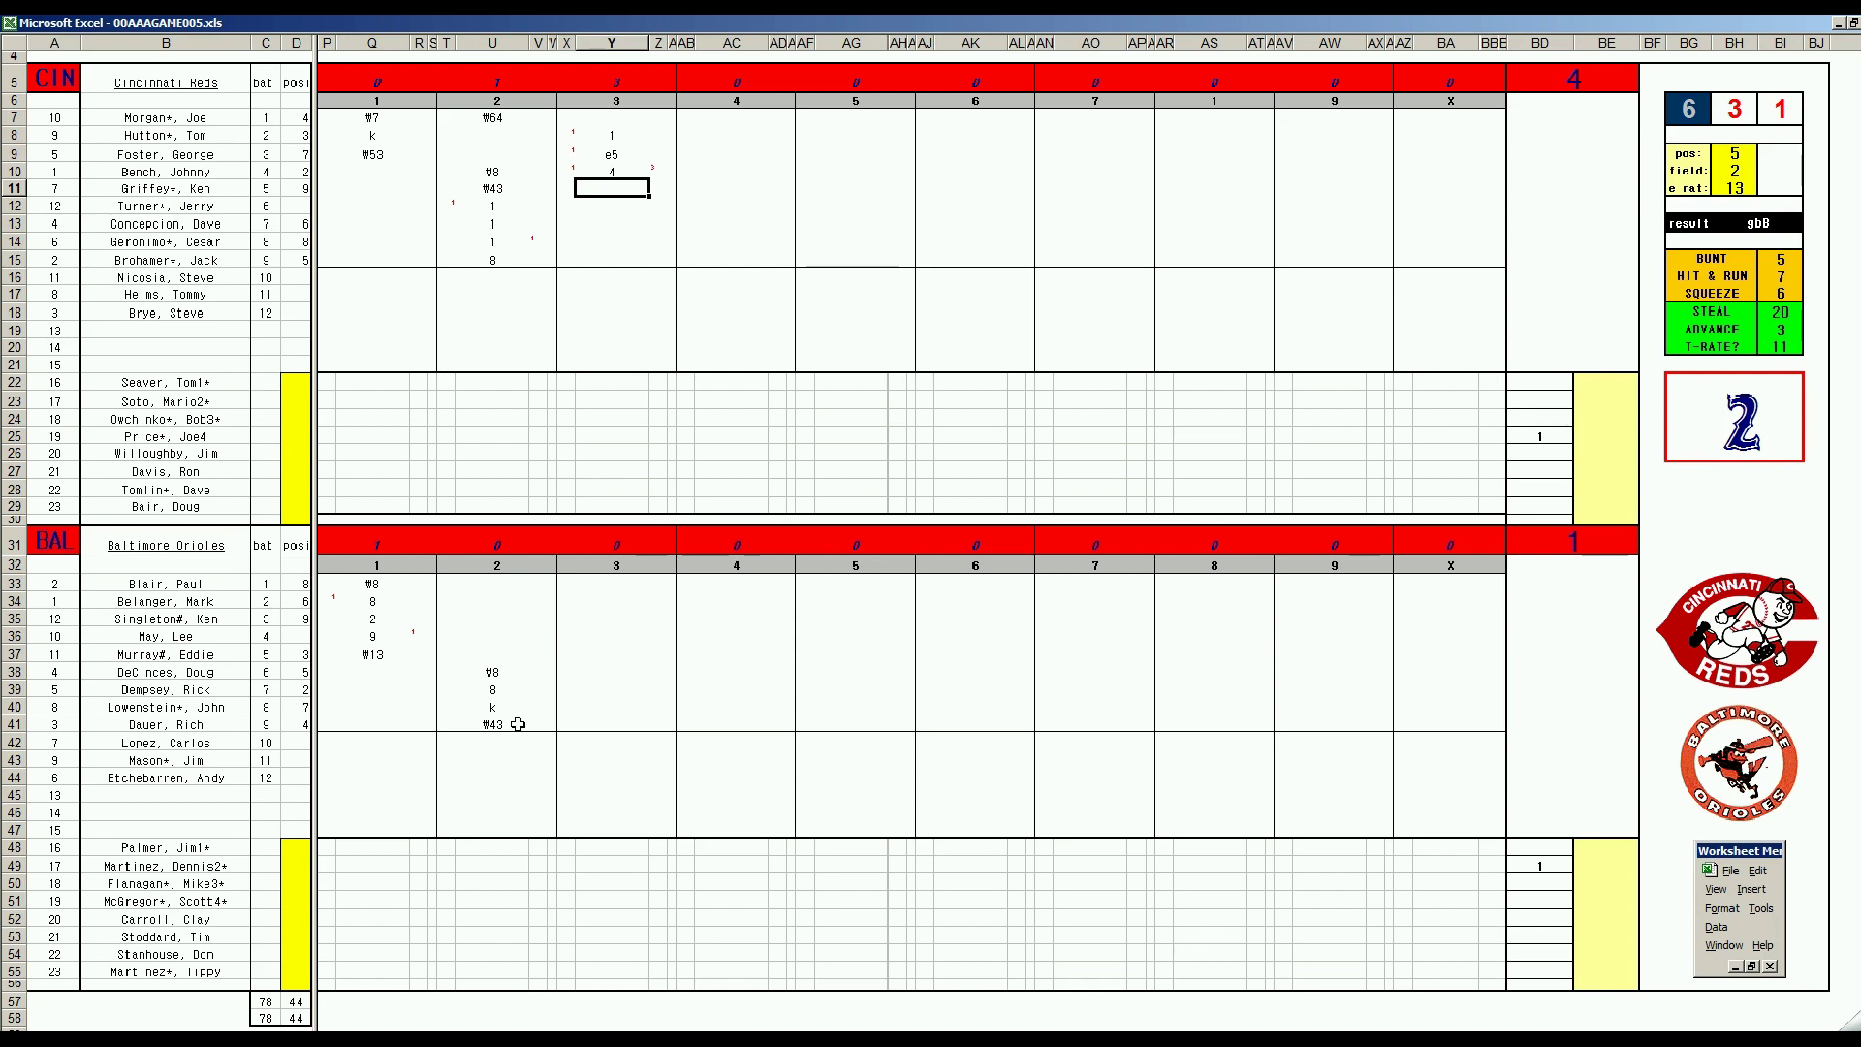
pyautogui.write('#8')
pyautogui.press('Return')
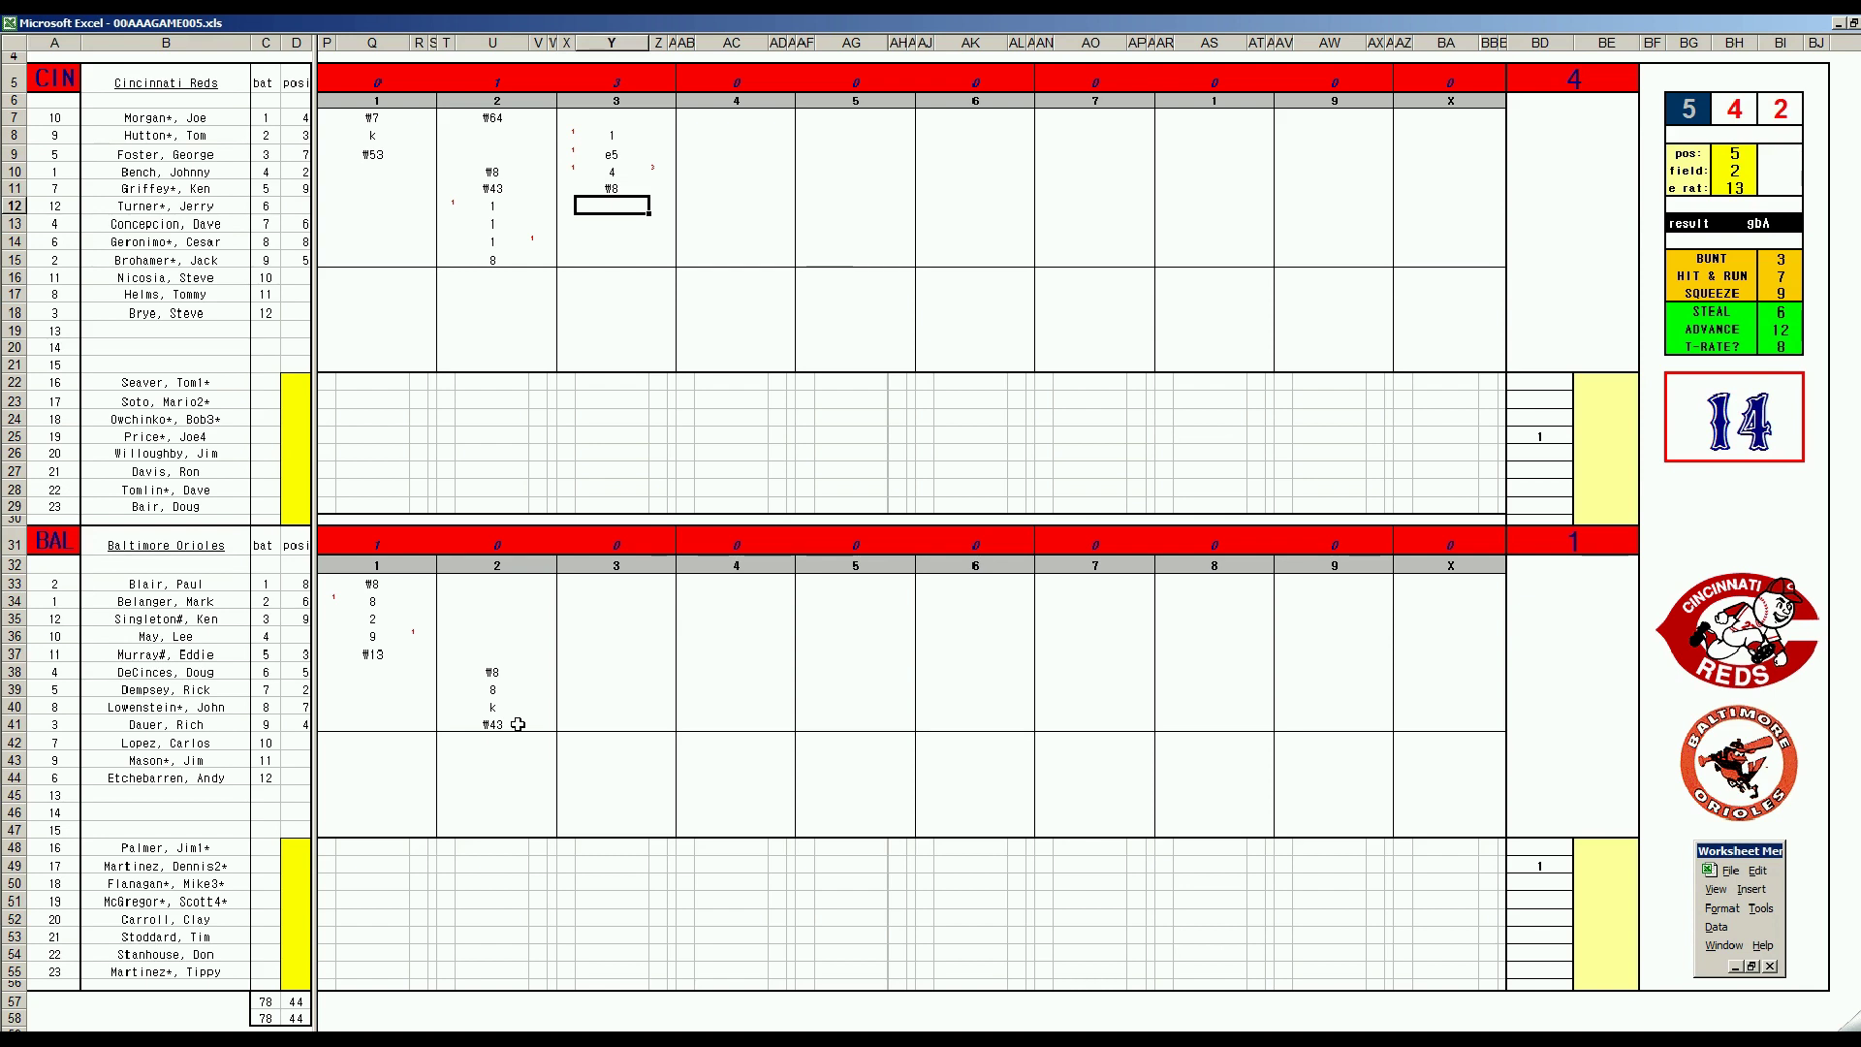
pyautogui.write('#9')
pyautogui.press('Return')
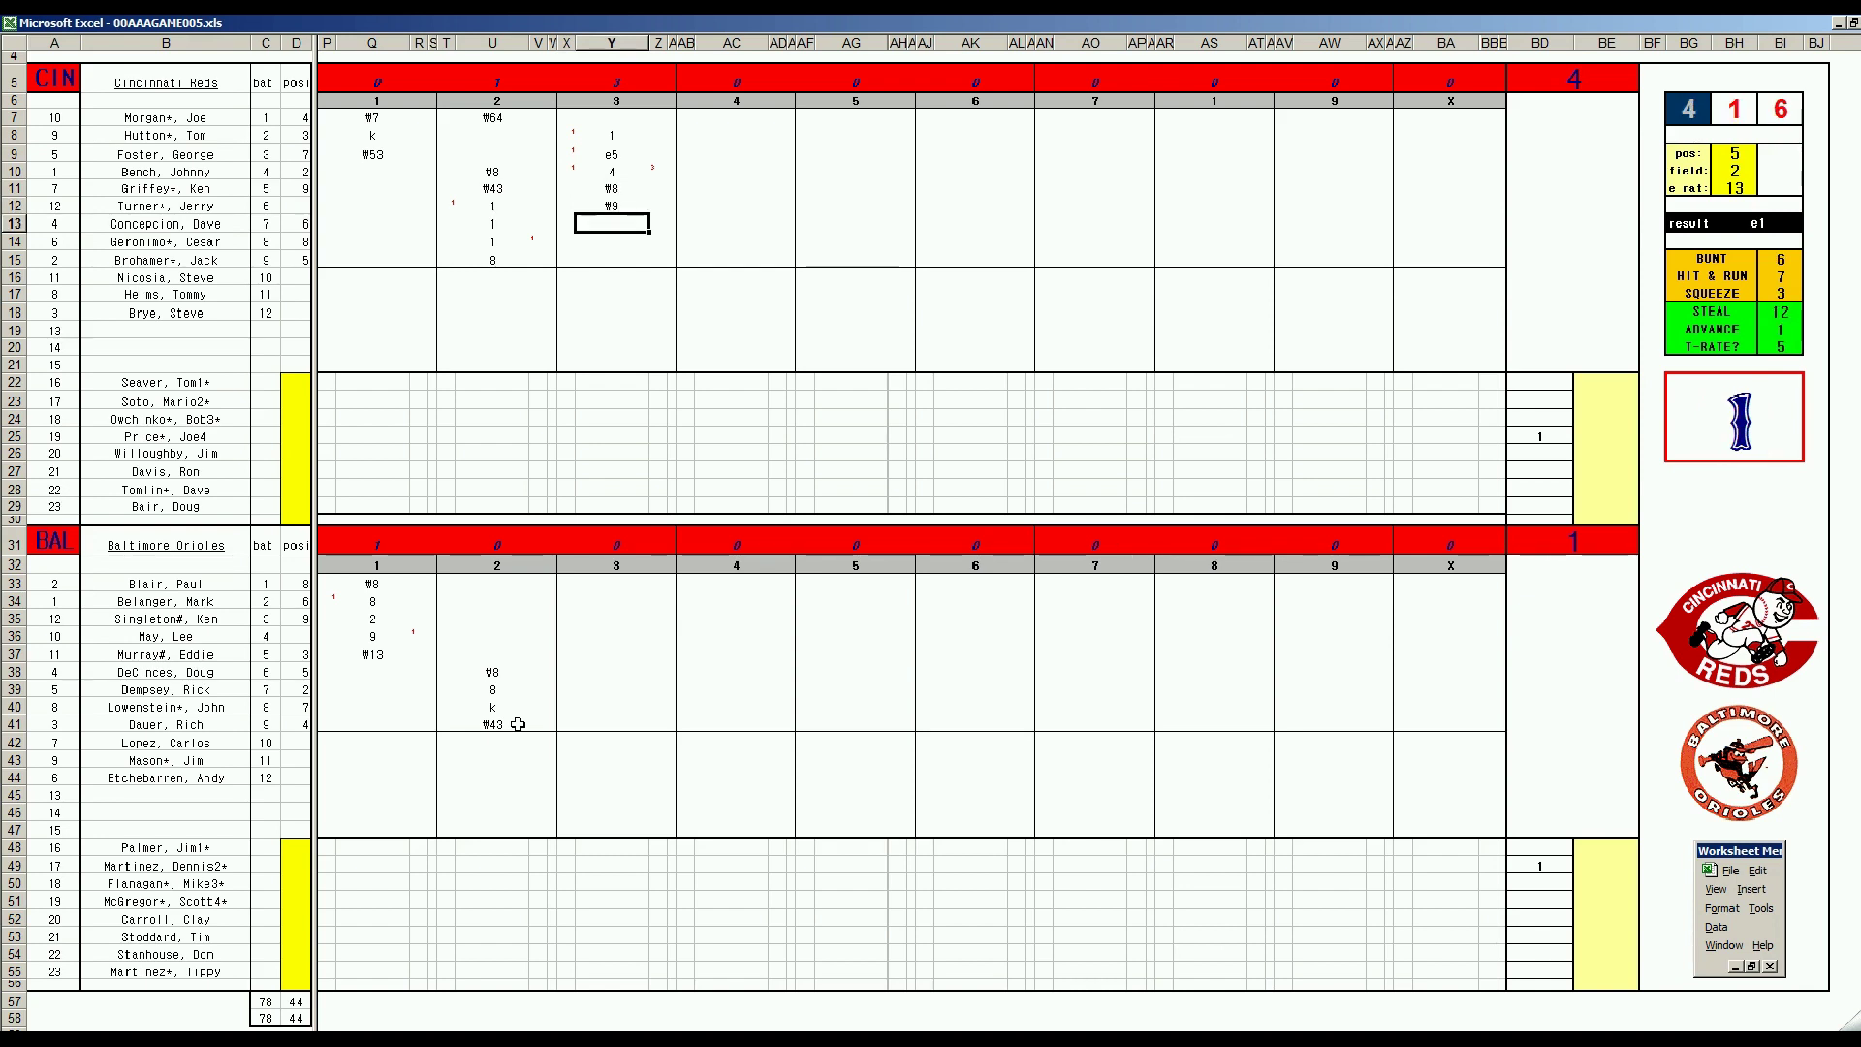
pyautogui.write('k')
pyautogui.click(614, 582)
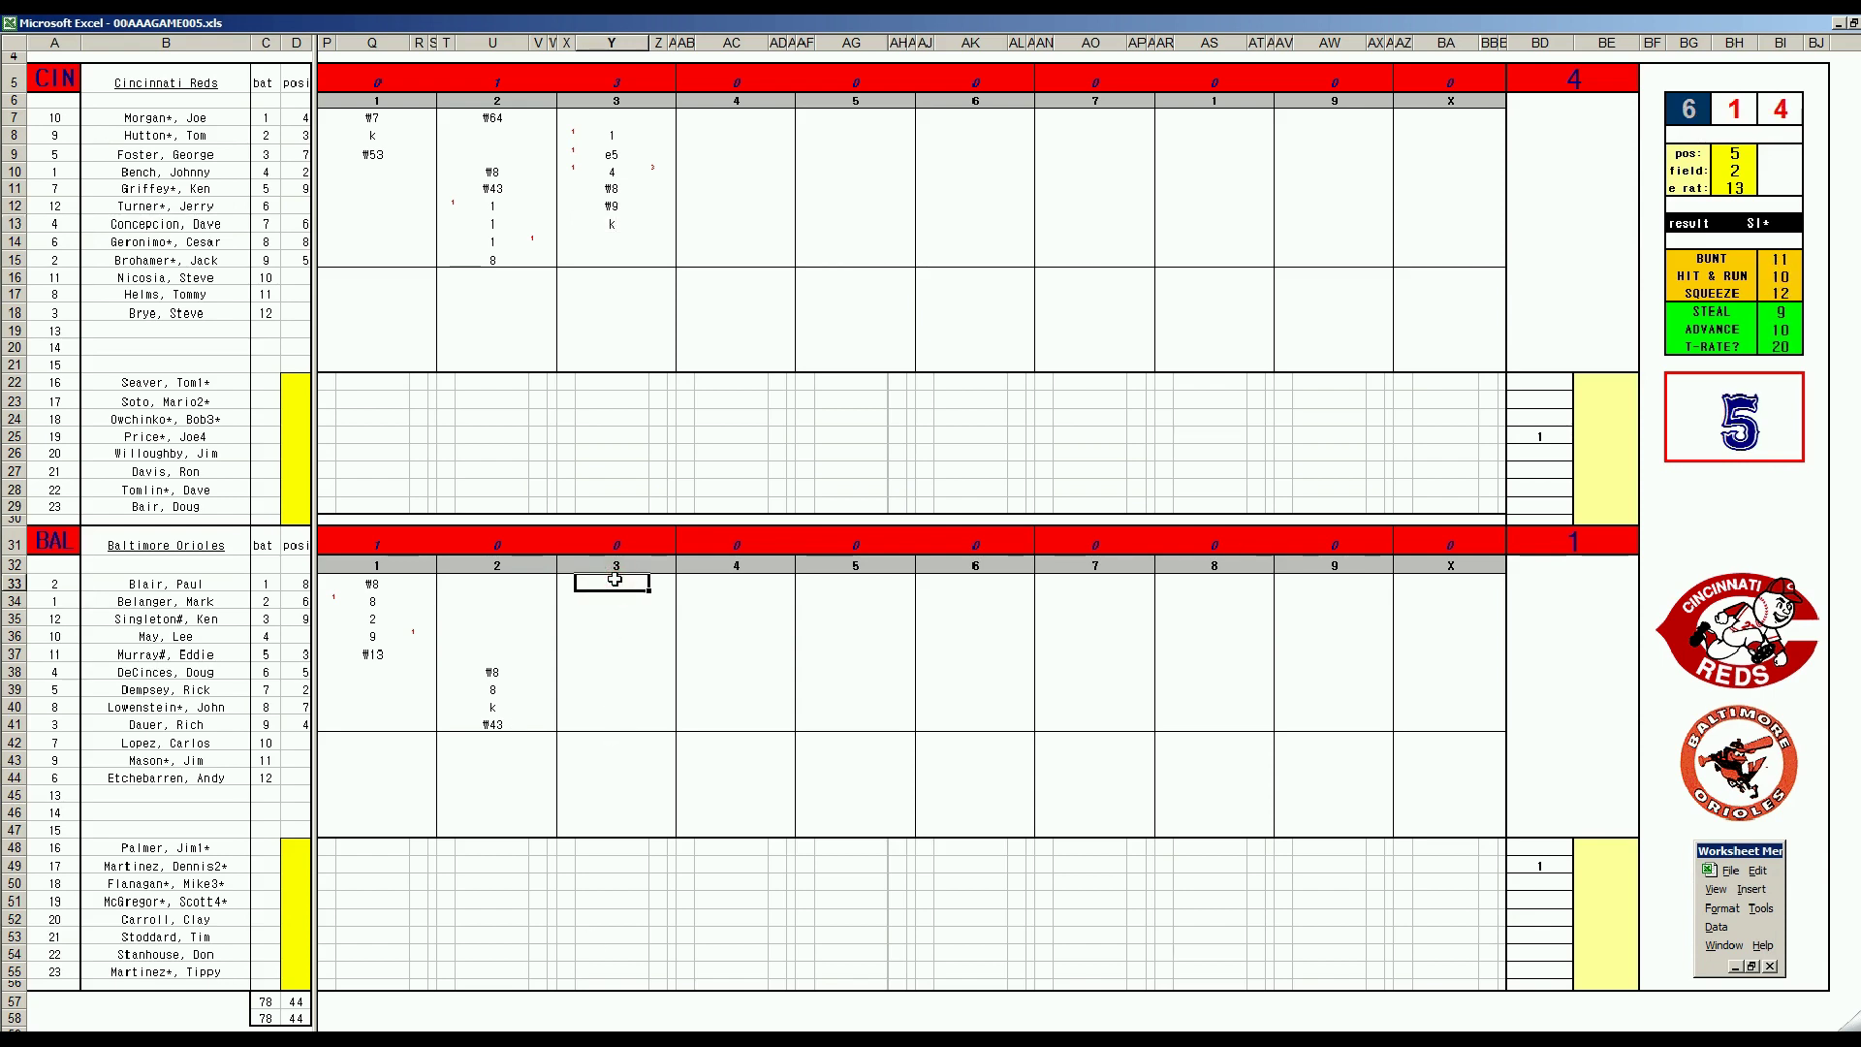
# - Enter #8 for the Orioles' third-inning leadoff batter and step through the fielding panel to reroll
pyautogui.write('#8')
pyautogui.press('Return')
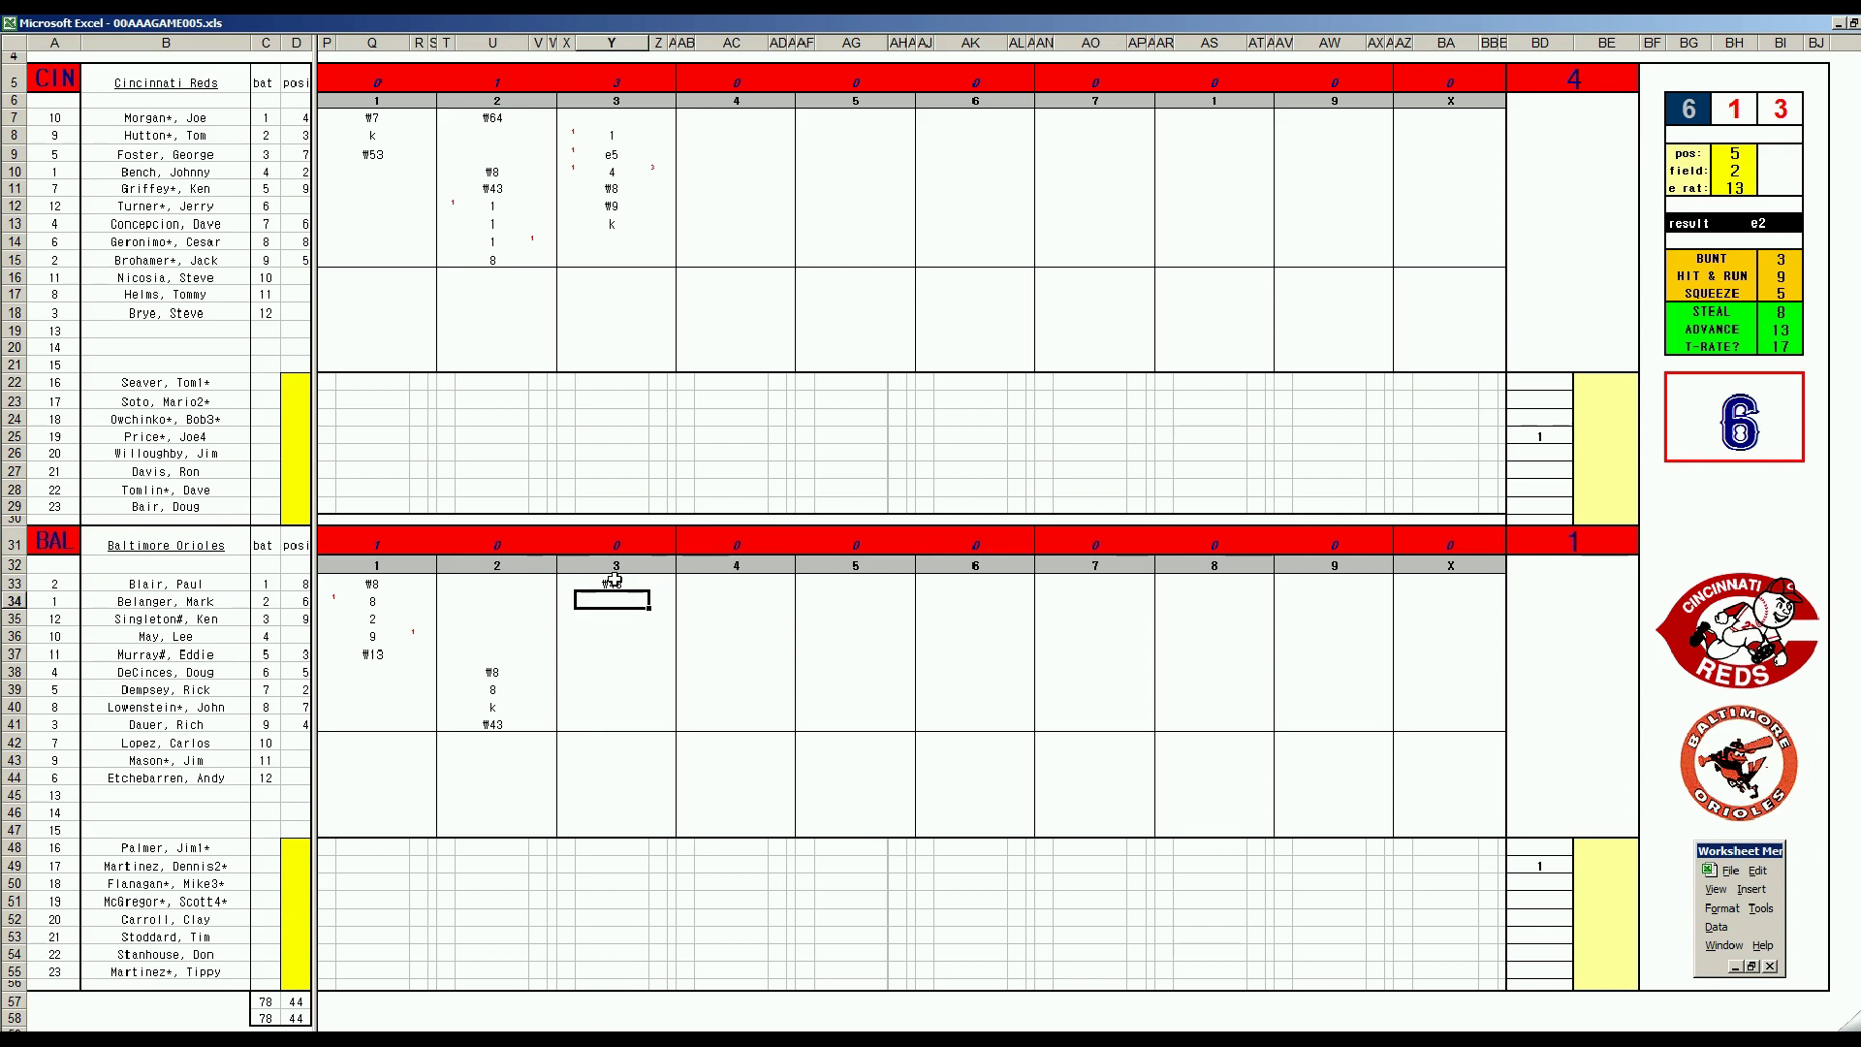
pyautogui.press('Return')
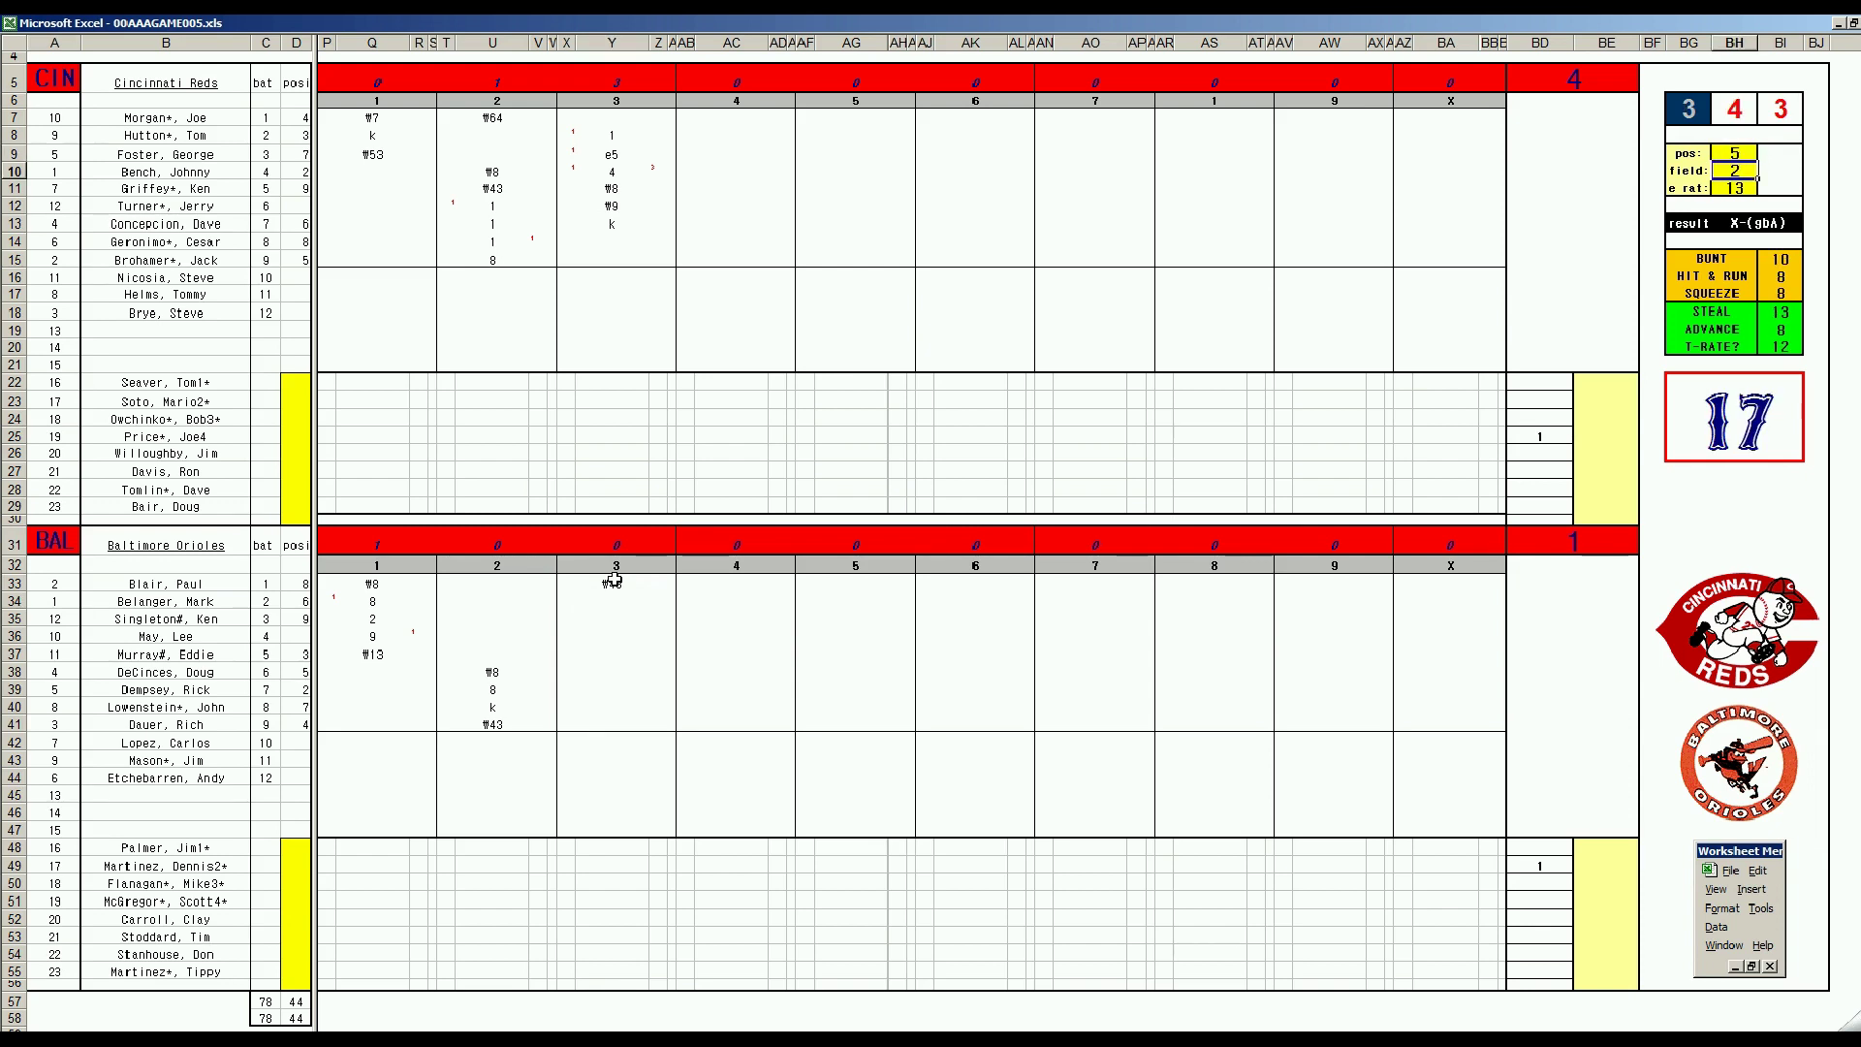
pyautogui.press('Return')
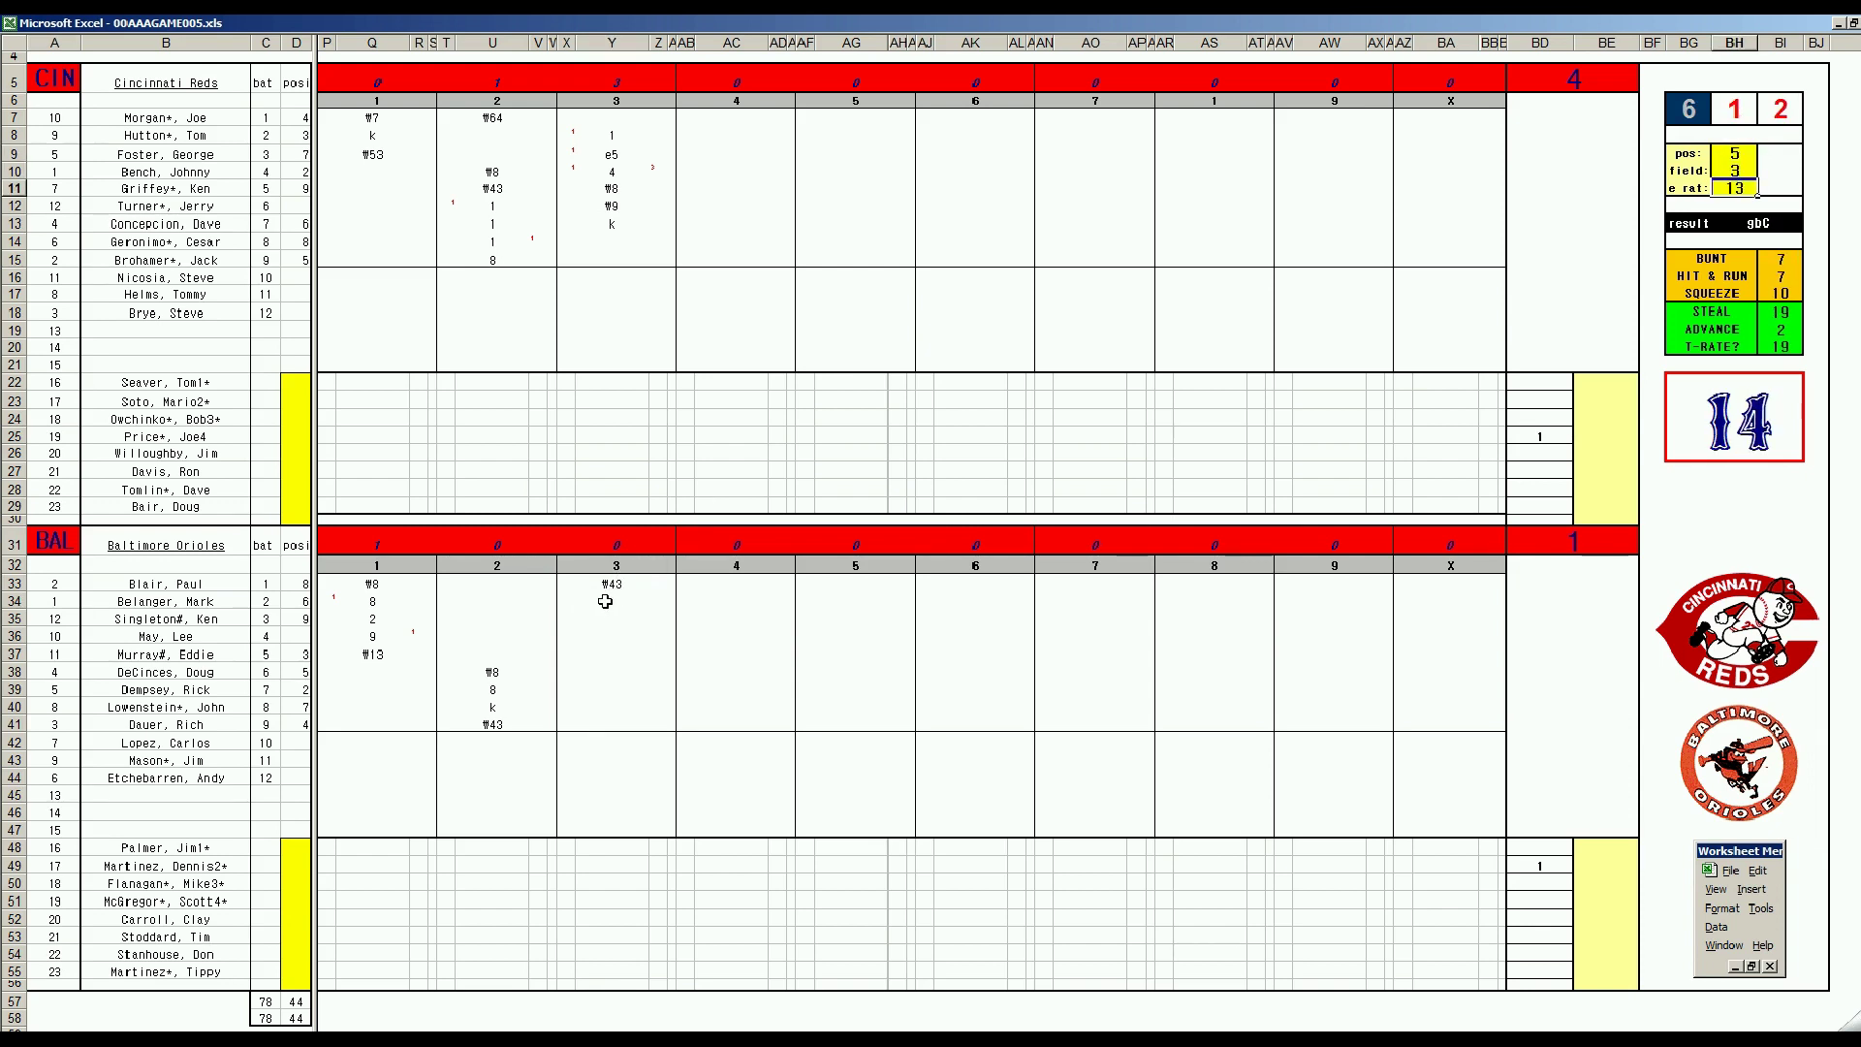
# - Record #53 in Y34 and #4 in Y35 for Baltimore's next two batters
pyautogui.click(606, 601)
pyautogui.write('#53')
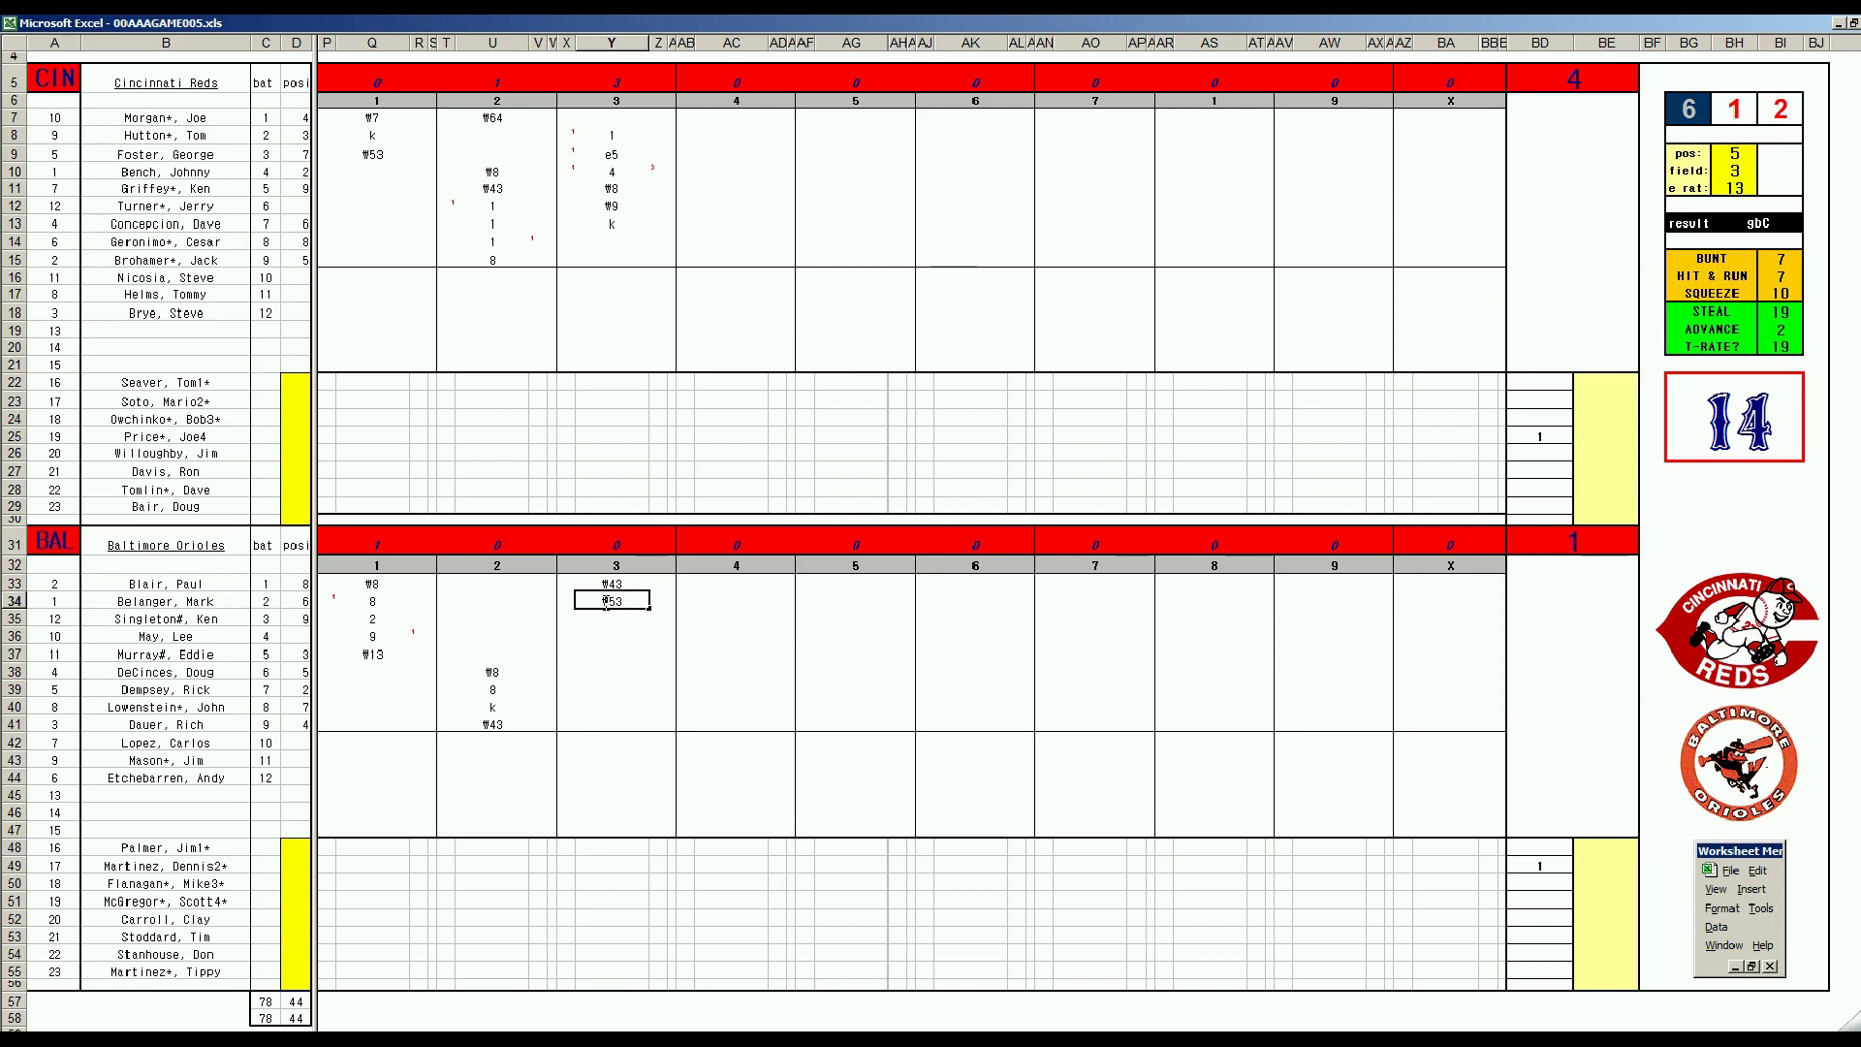
pyautogui.press('Return')
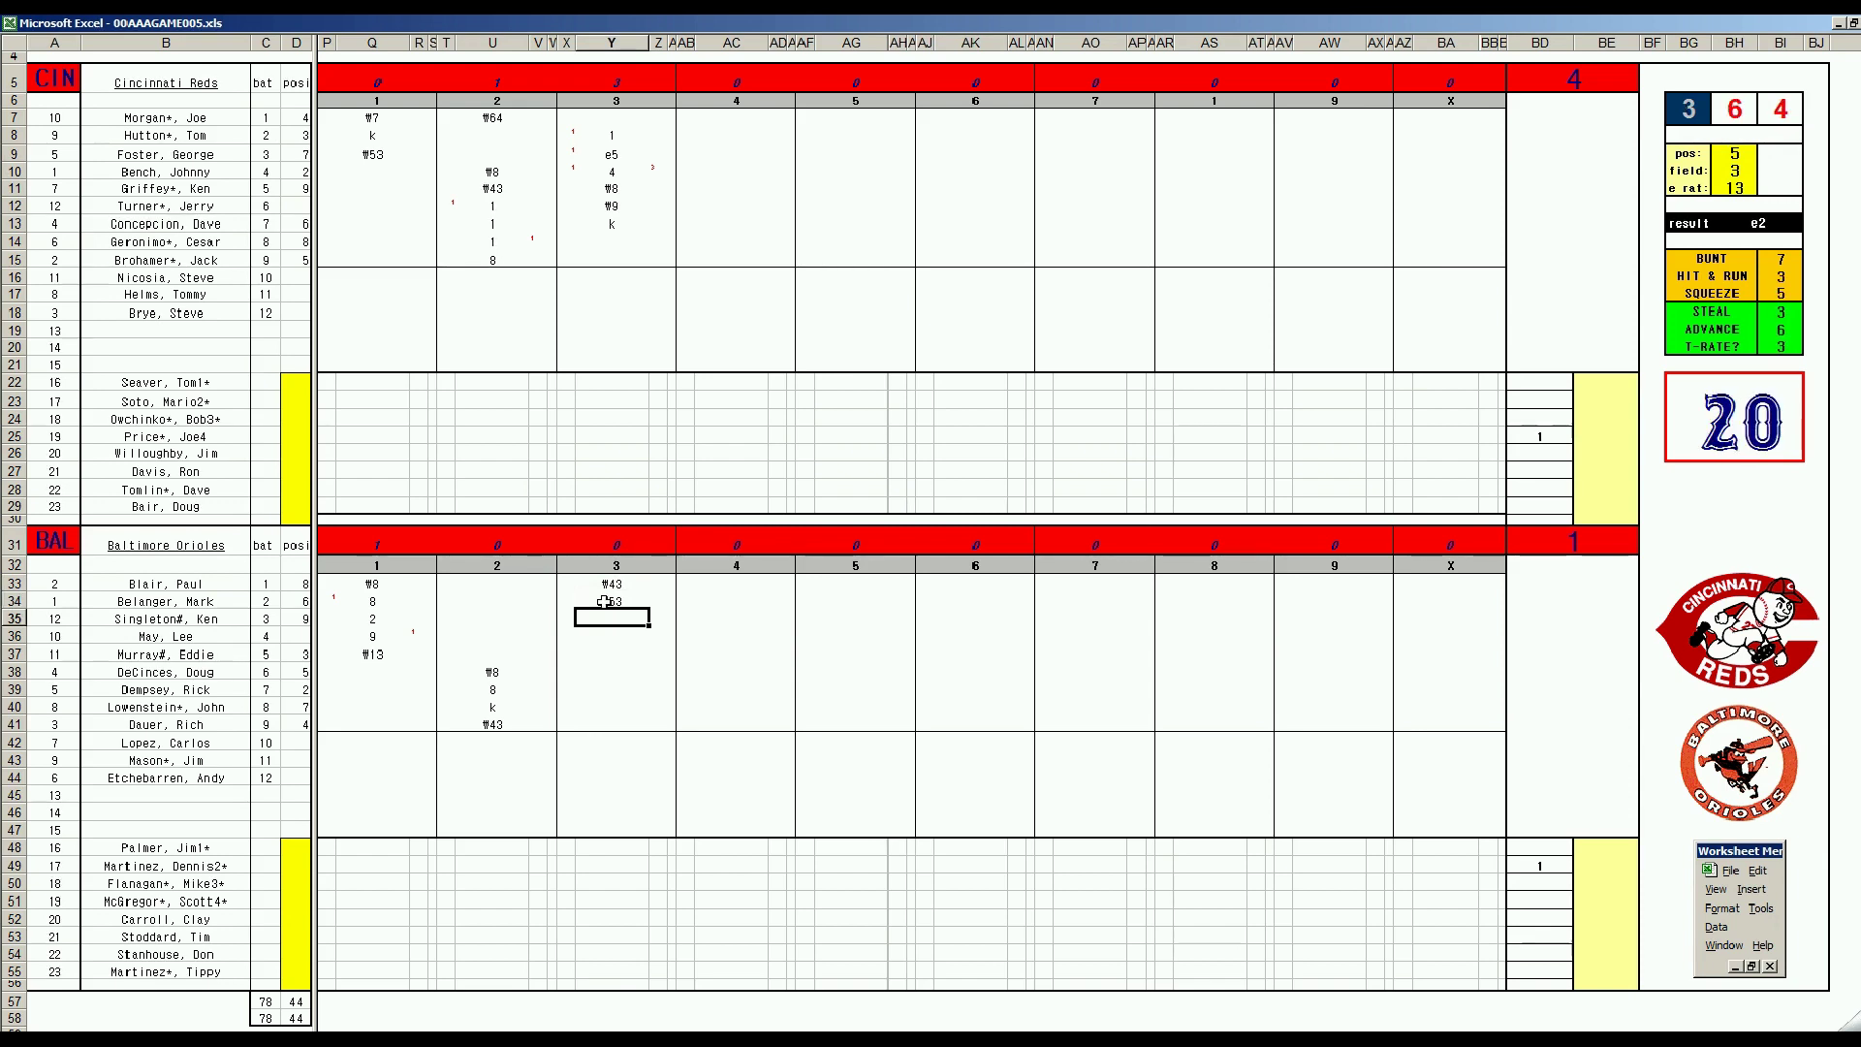
pyautogui.write('#4')
pyautogui.click(695, 245)
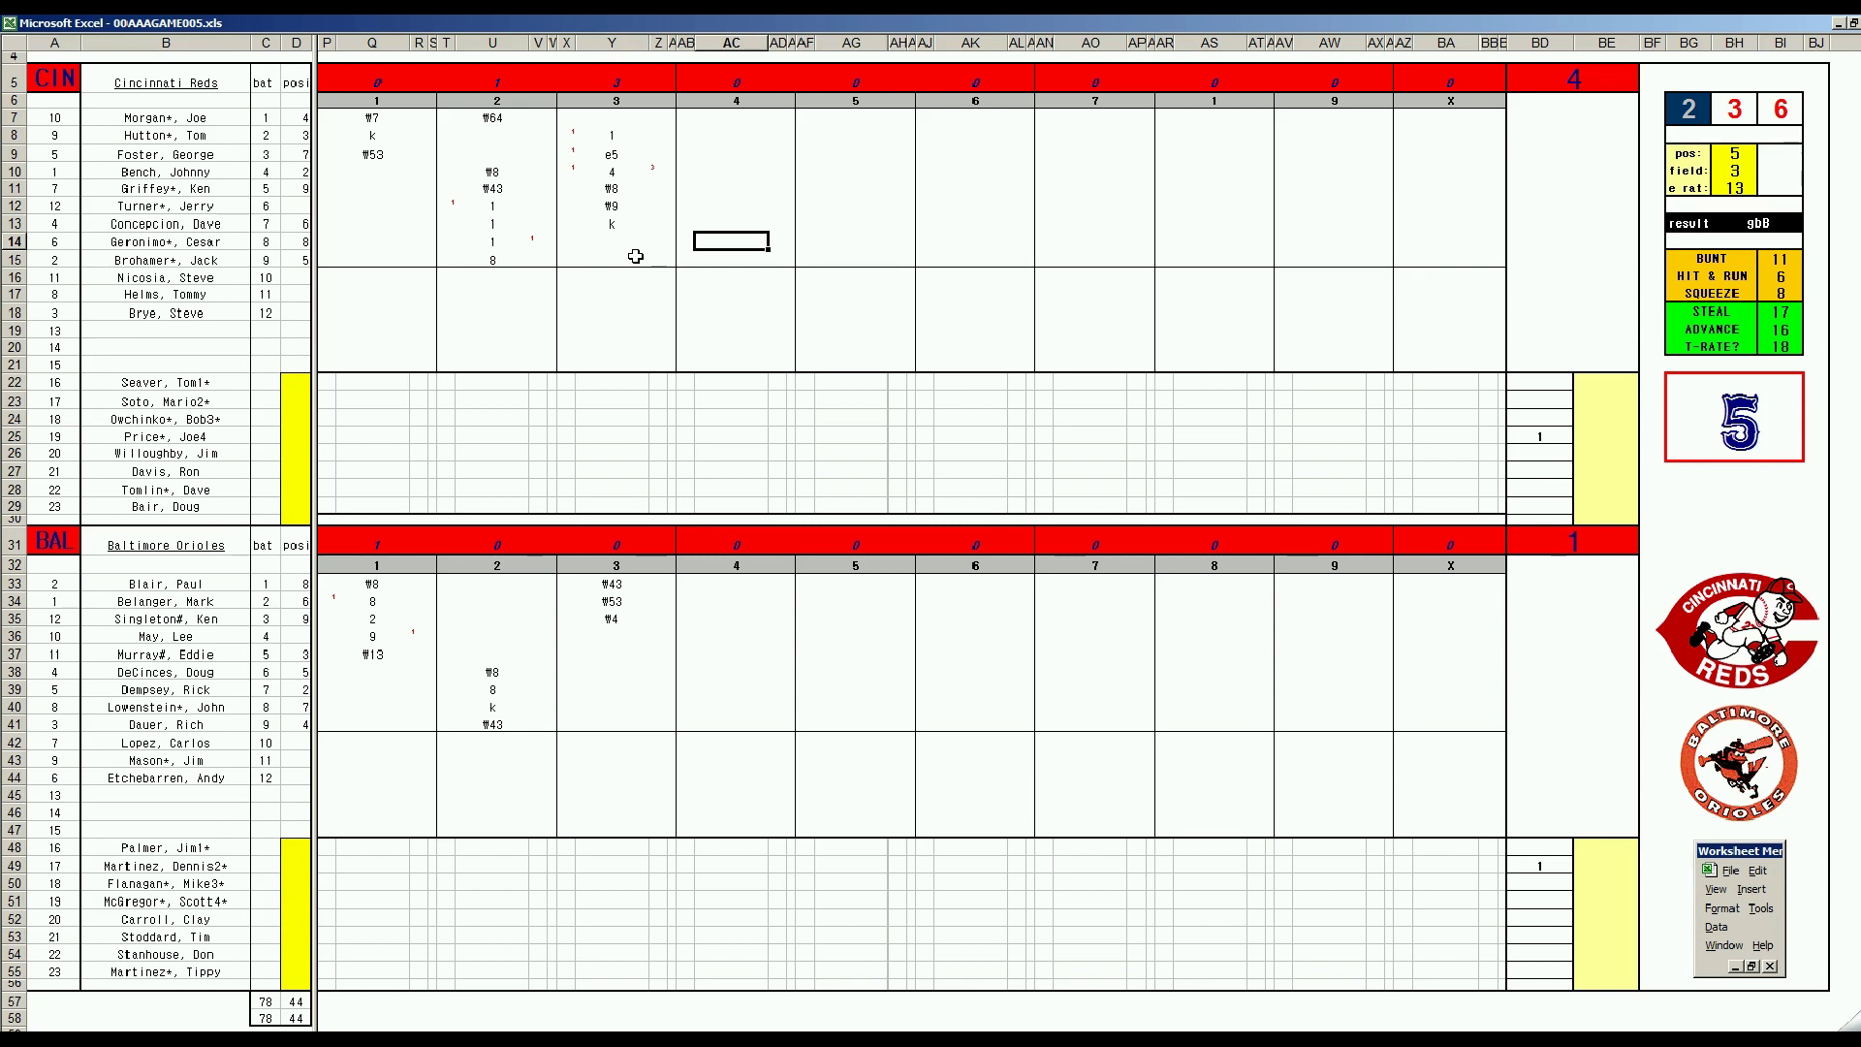
# - Enter 1 and #43 in the Reds' fourth inning, raising their runs to 5
pyautogui.write('1')
pyautogui.press('Return')
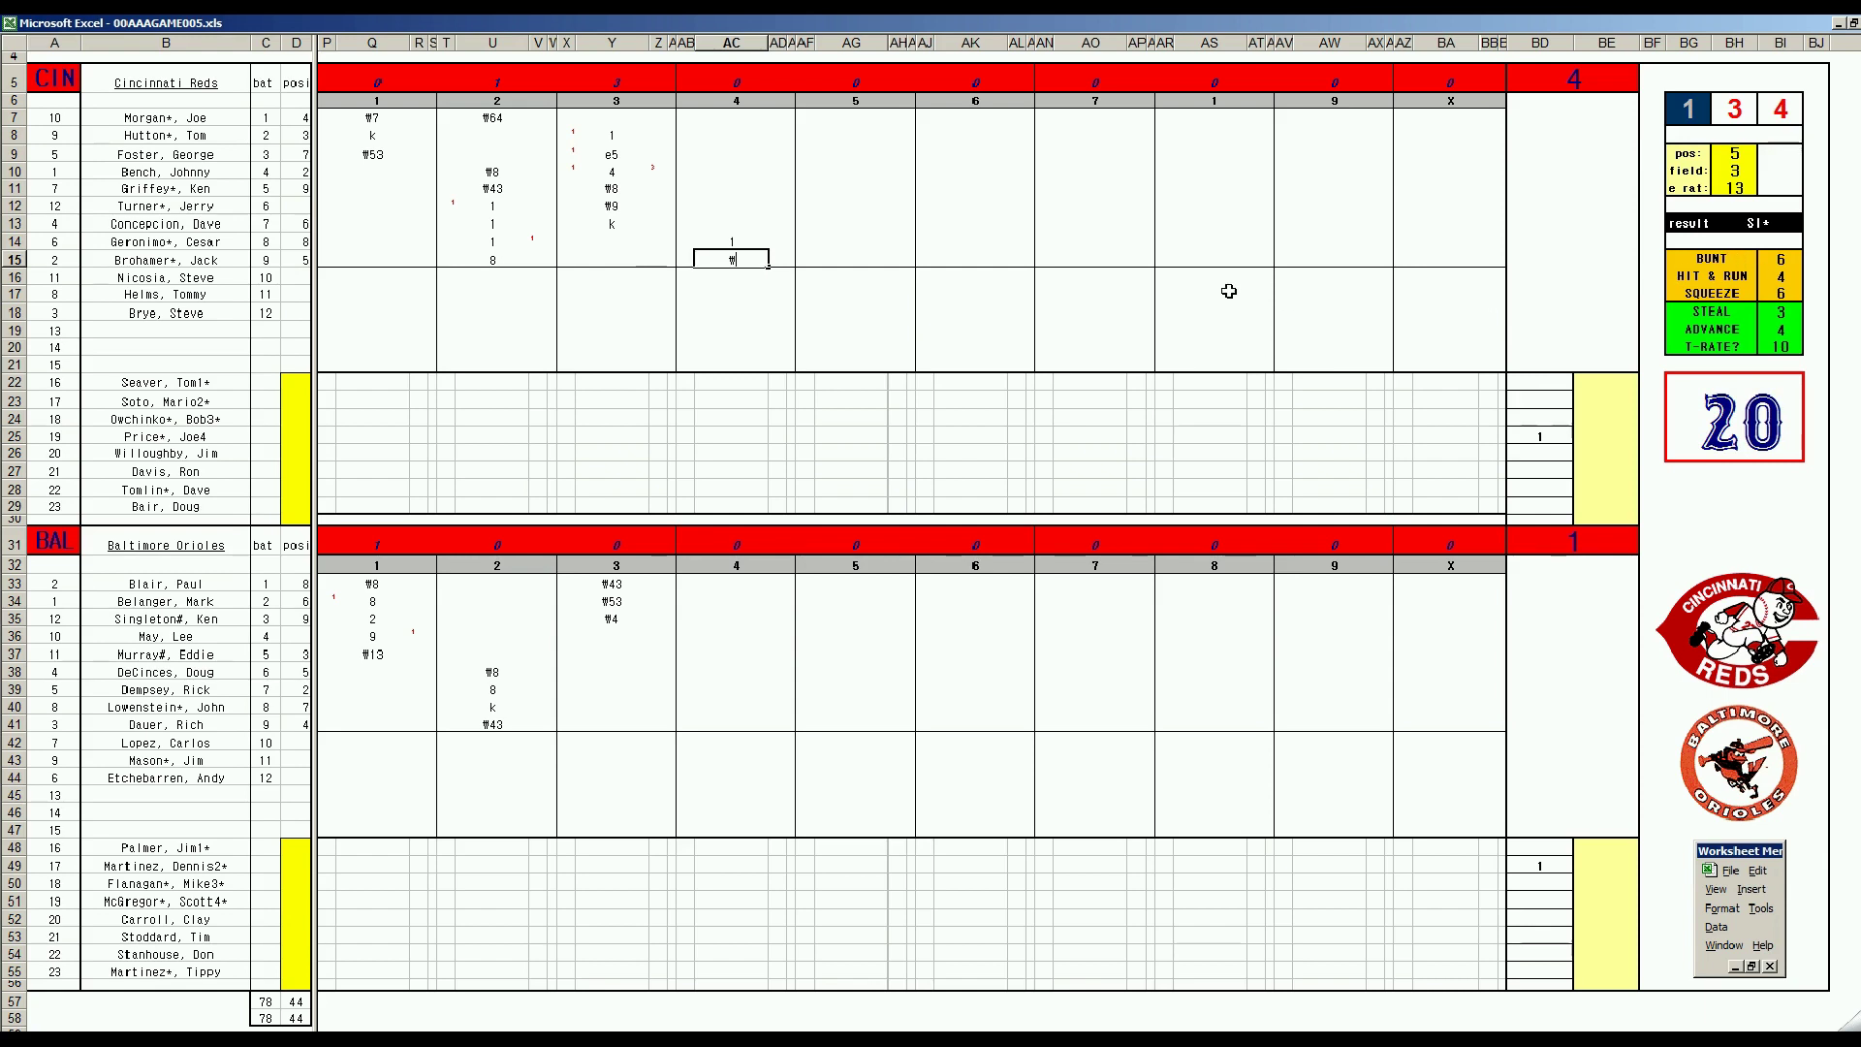
pyautogui.write('#43')
pyautogui.press('Return')
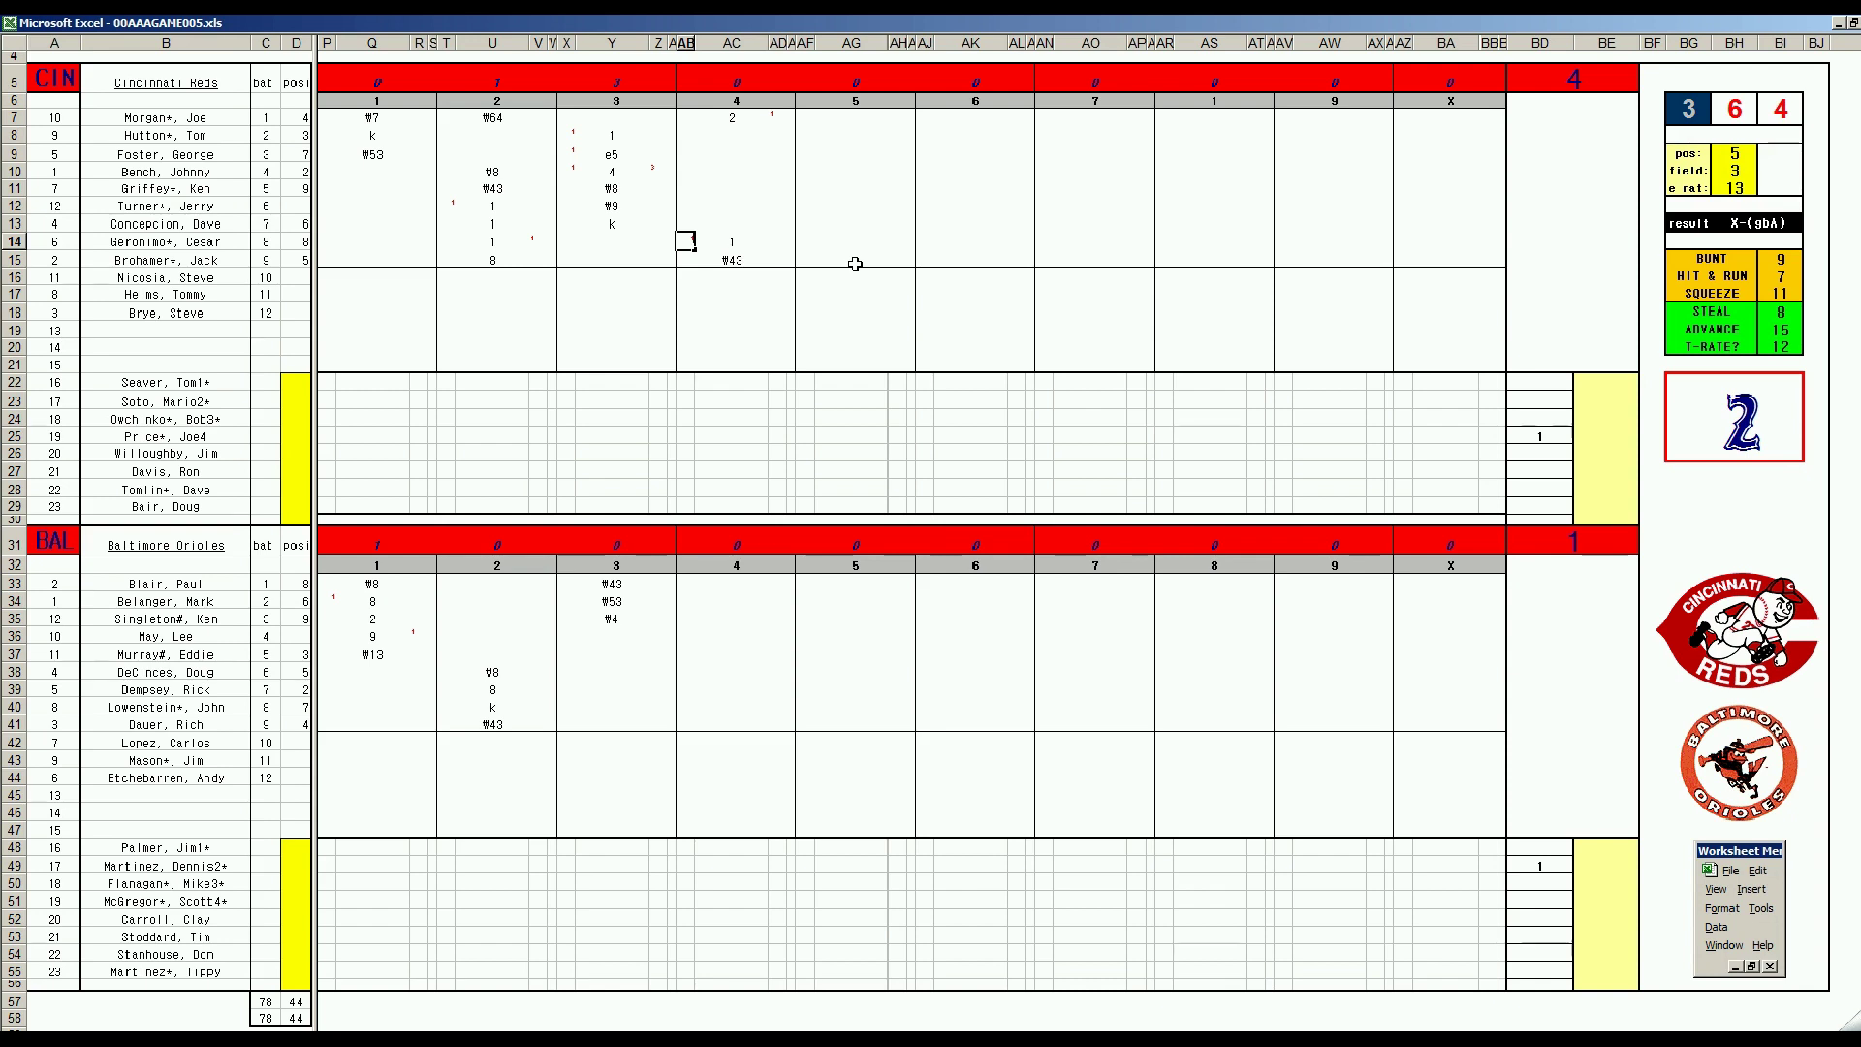
pyautogui.press('Right')
pyautogui.press('Up')
pyautogui.press('Up')
pyautogui.press('Up')
pyautogui.press('Up')
pyautogui.press('Up')
pyautogui.press('Up')
pyautogui.press('Up')
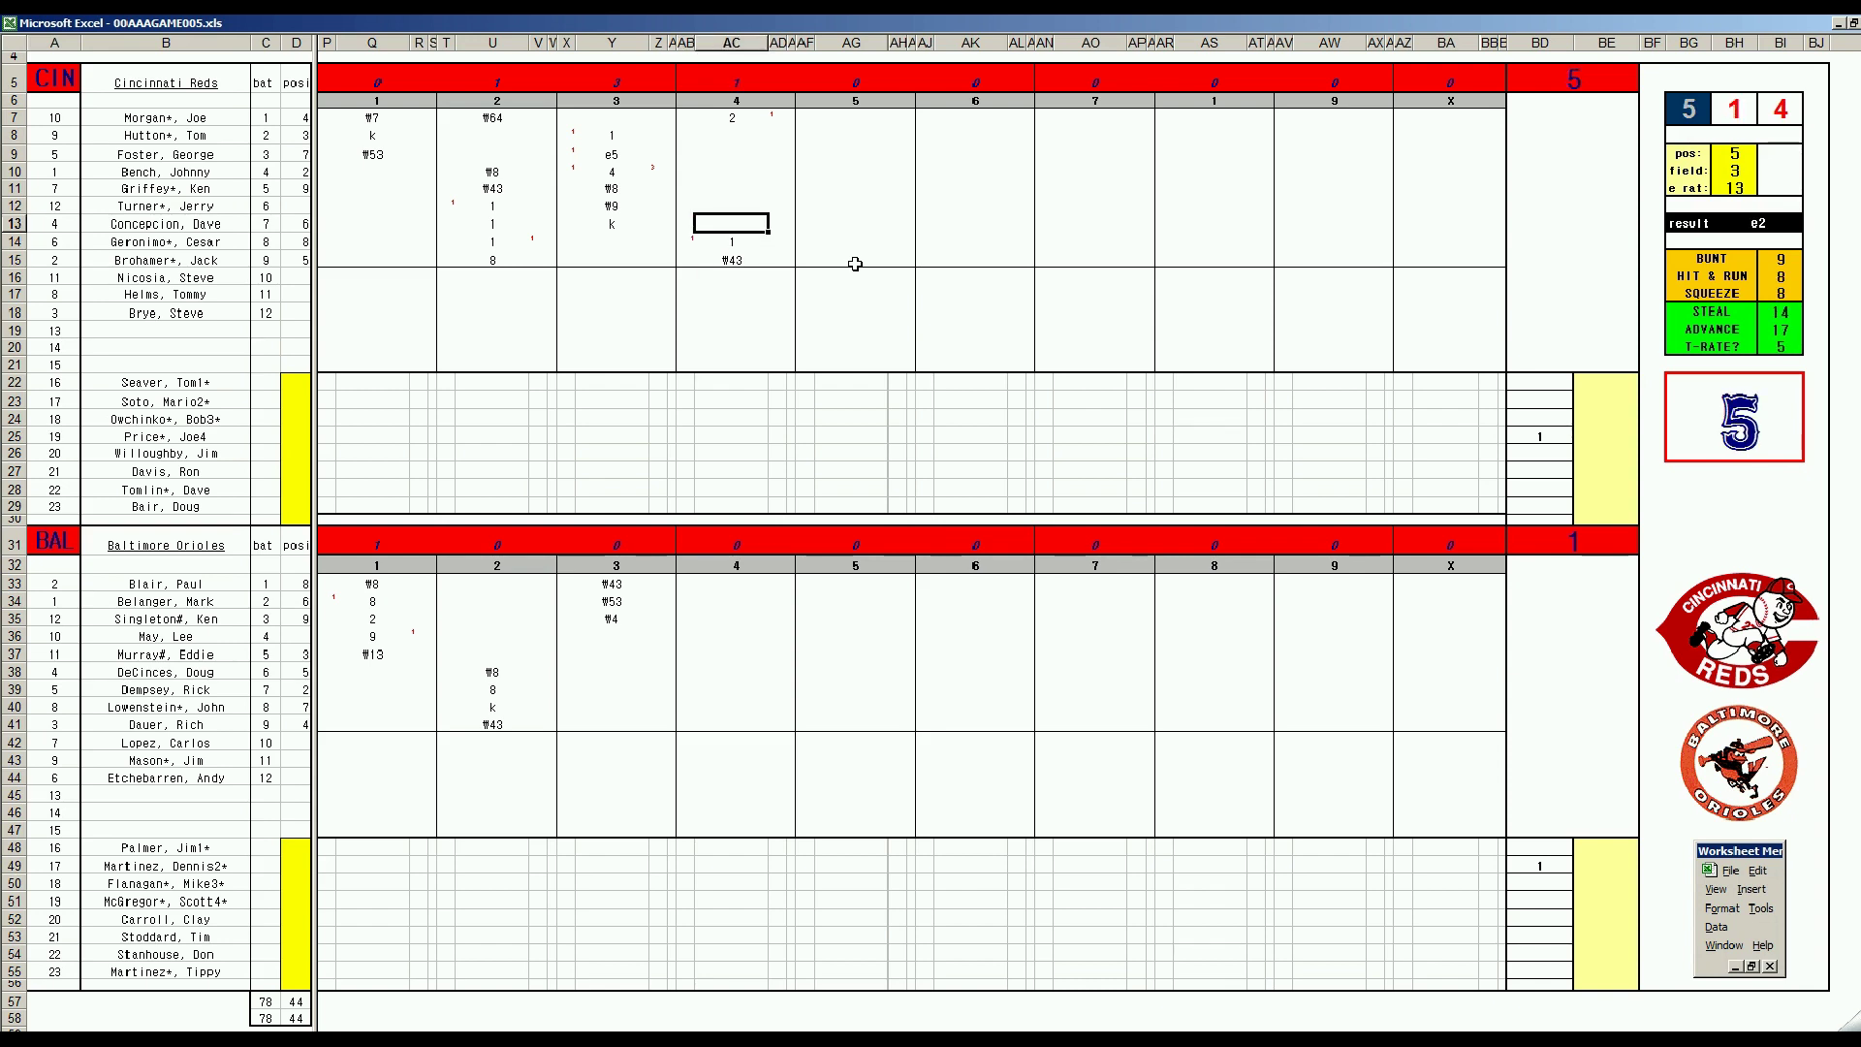
pyautogui.press('Down')
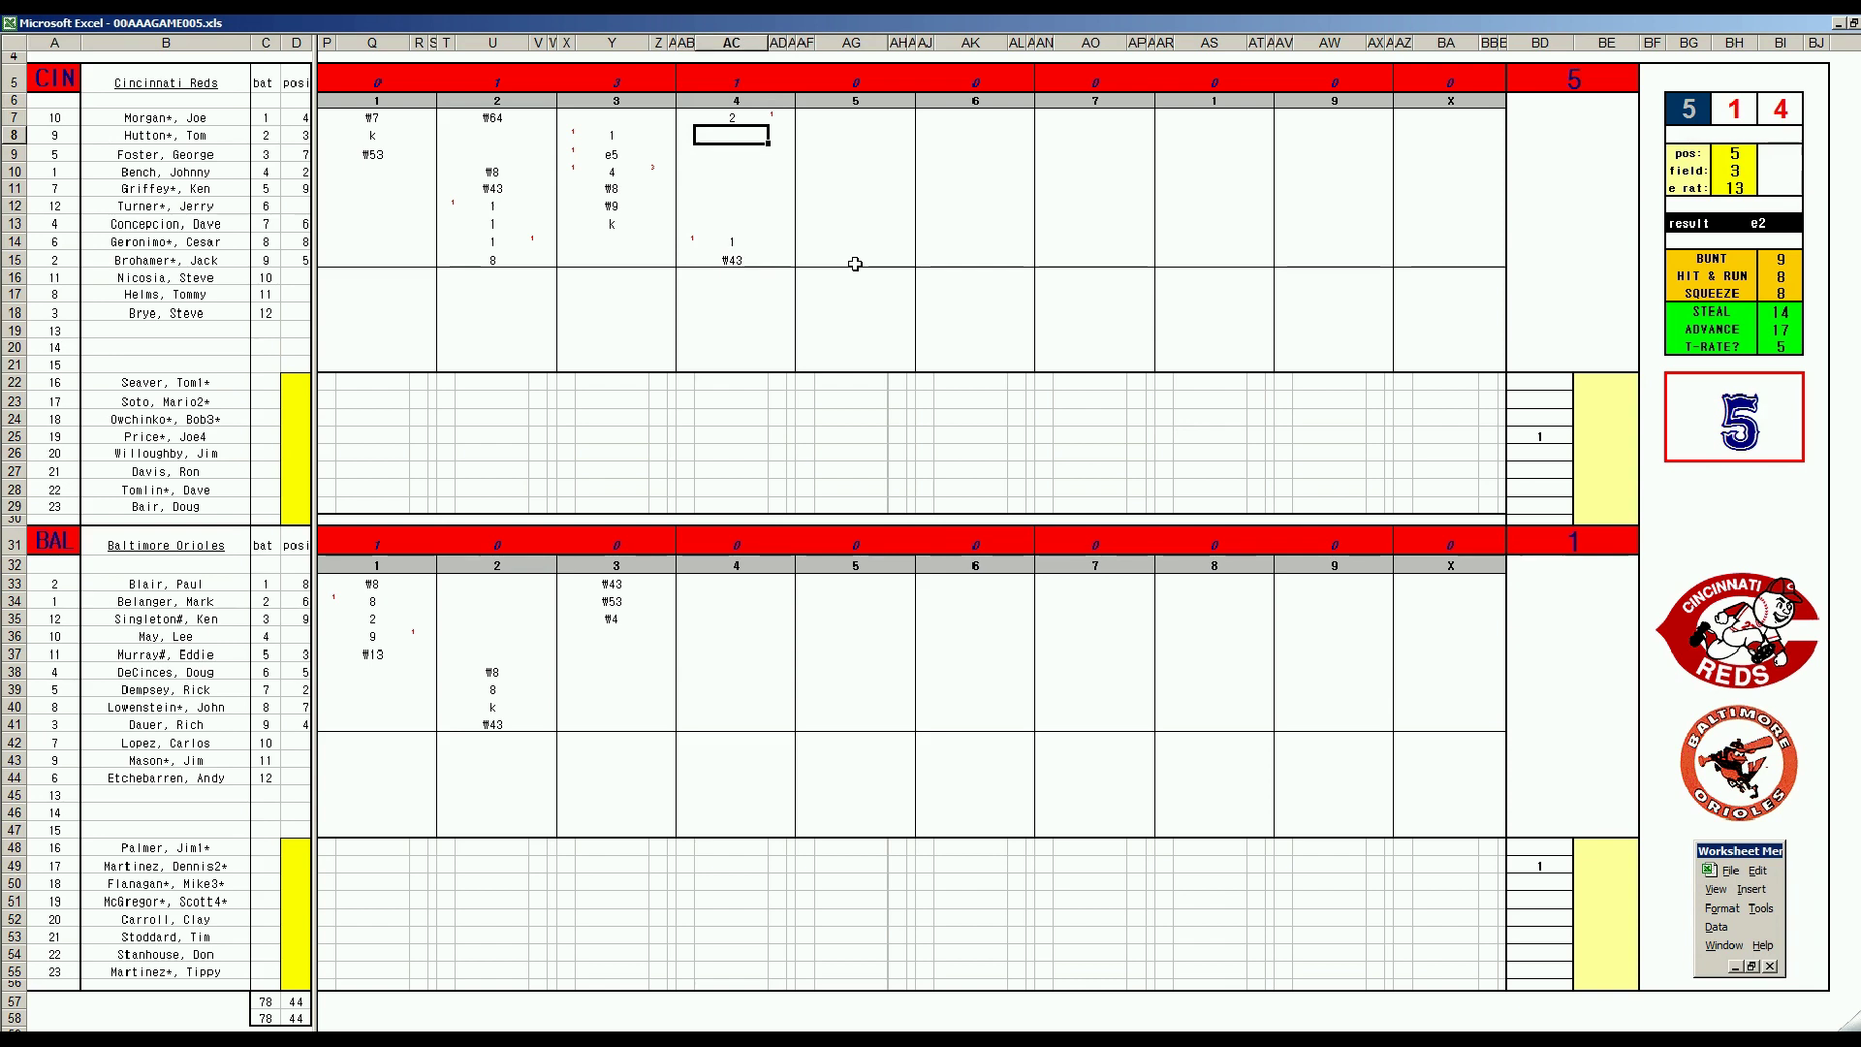
# - Set the dice panel's fielding inputs to pos 6, field 1 and e rat 14
pyautogui.hotkey('ctrl', 'r')
pyautogui.write('1')
pyautogui.press('Return')
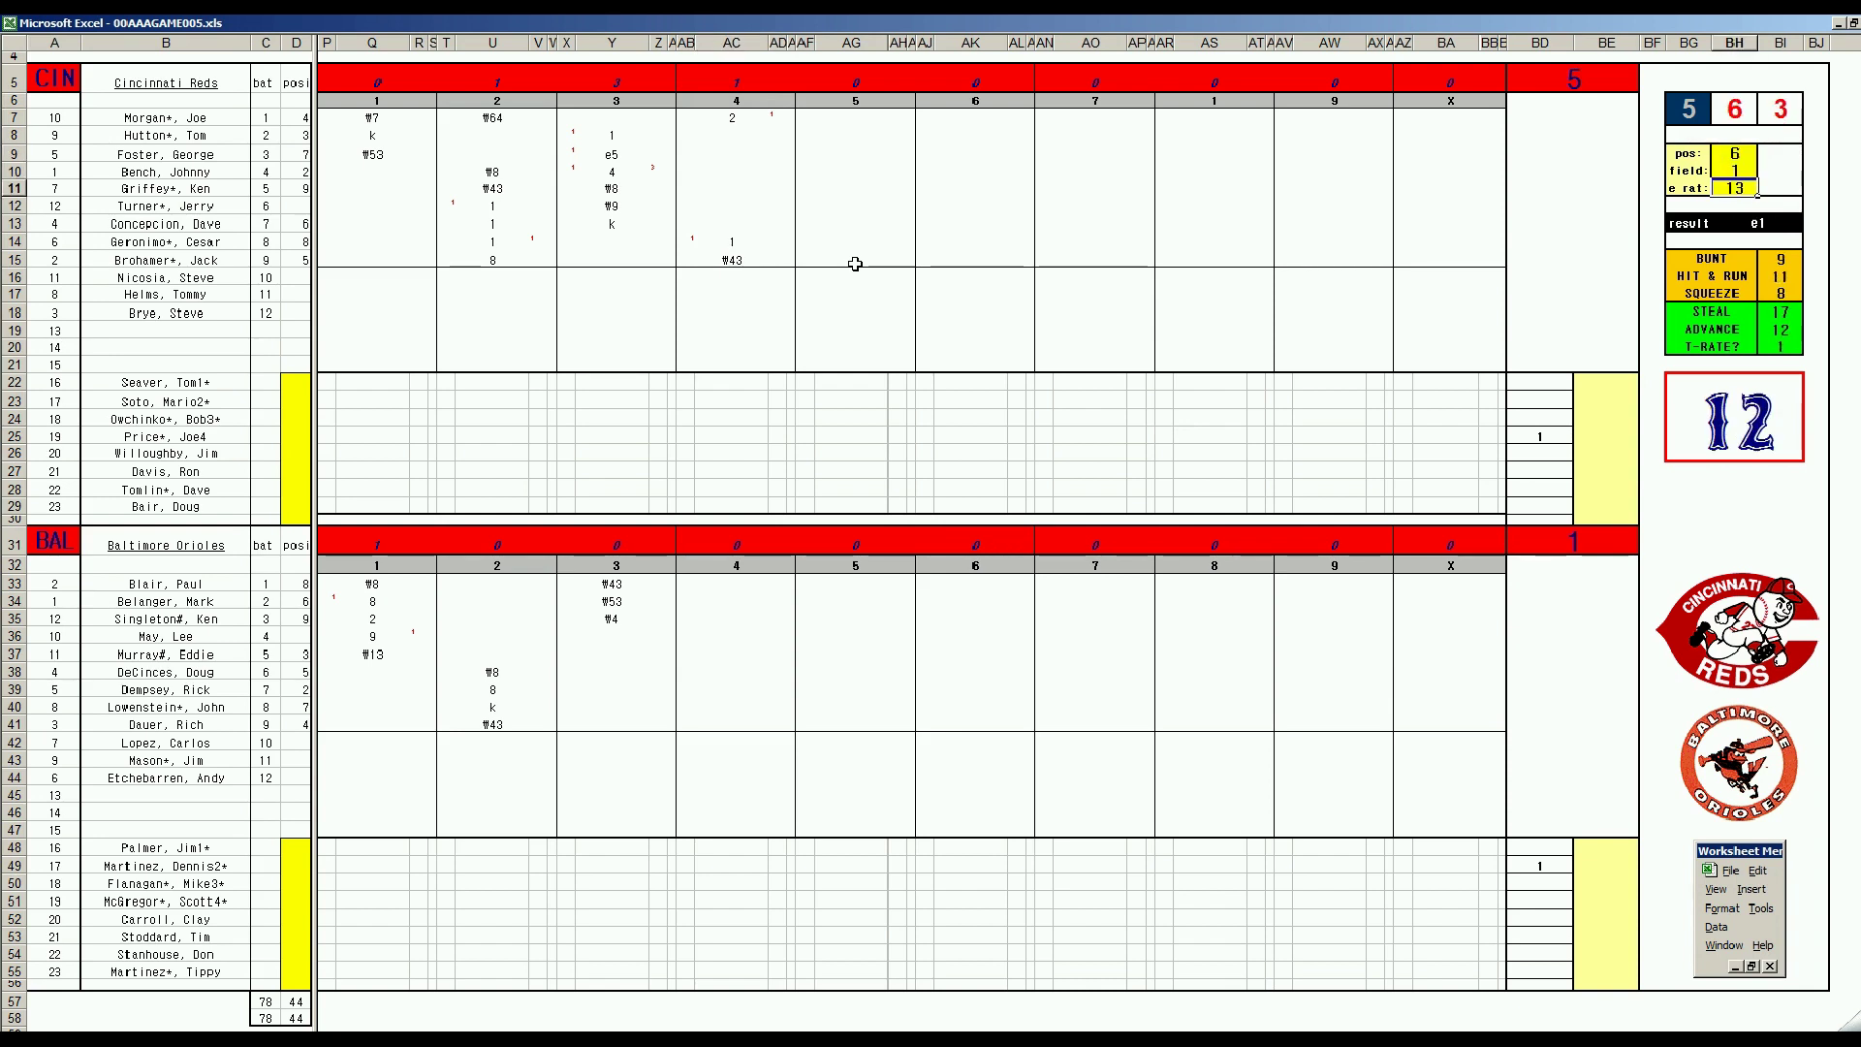
pyautogui.write('14')
pyautogui.press('Return')
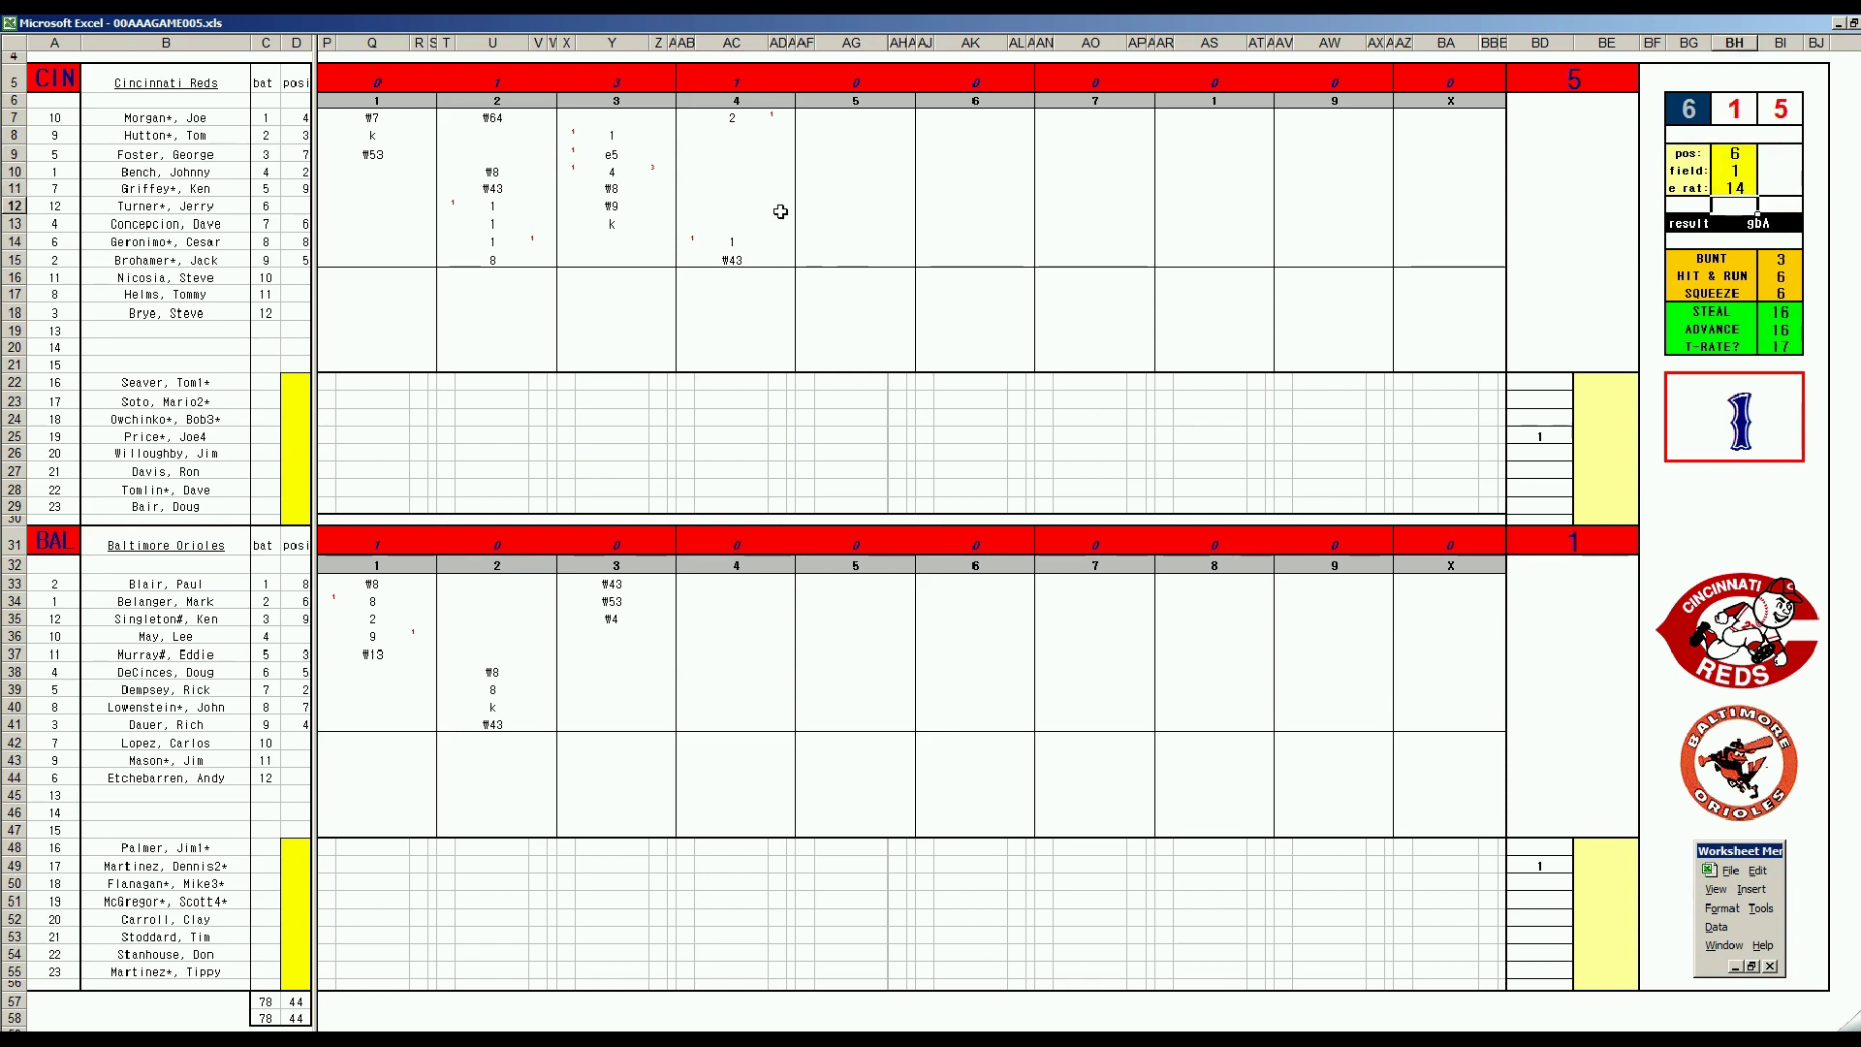
# - Enter #63 in AC8 and #53 for the following batter
pyautogui.click(741, 134)
pyautogui.write('#63')
pyautogui.press('Return')
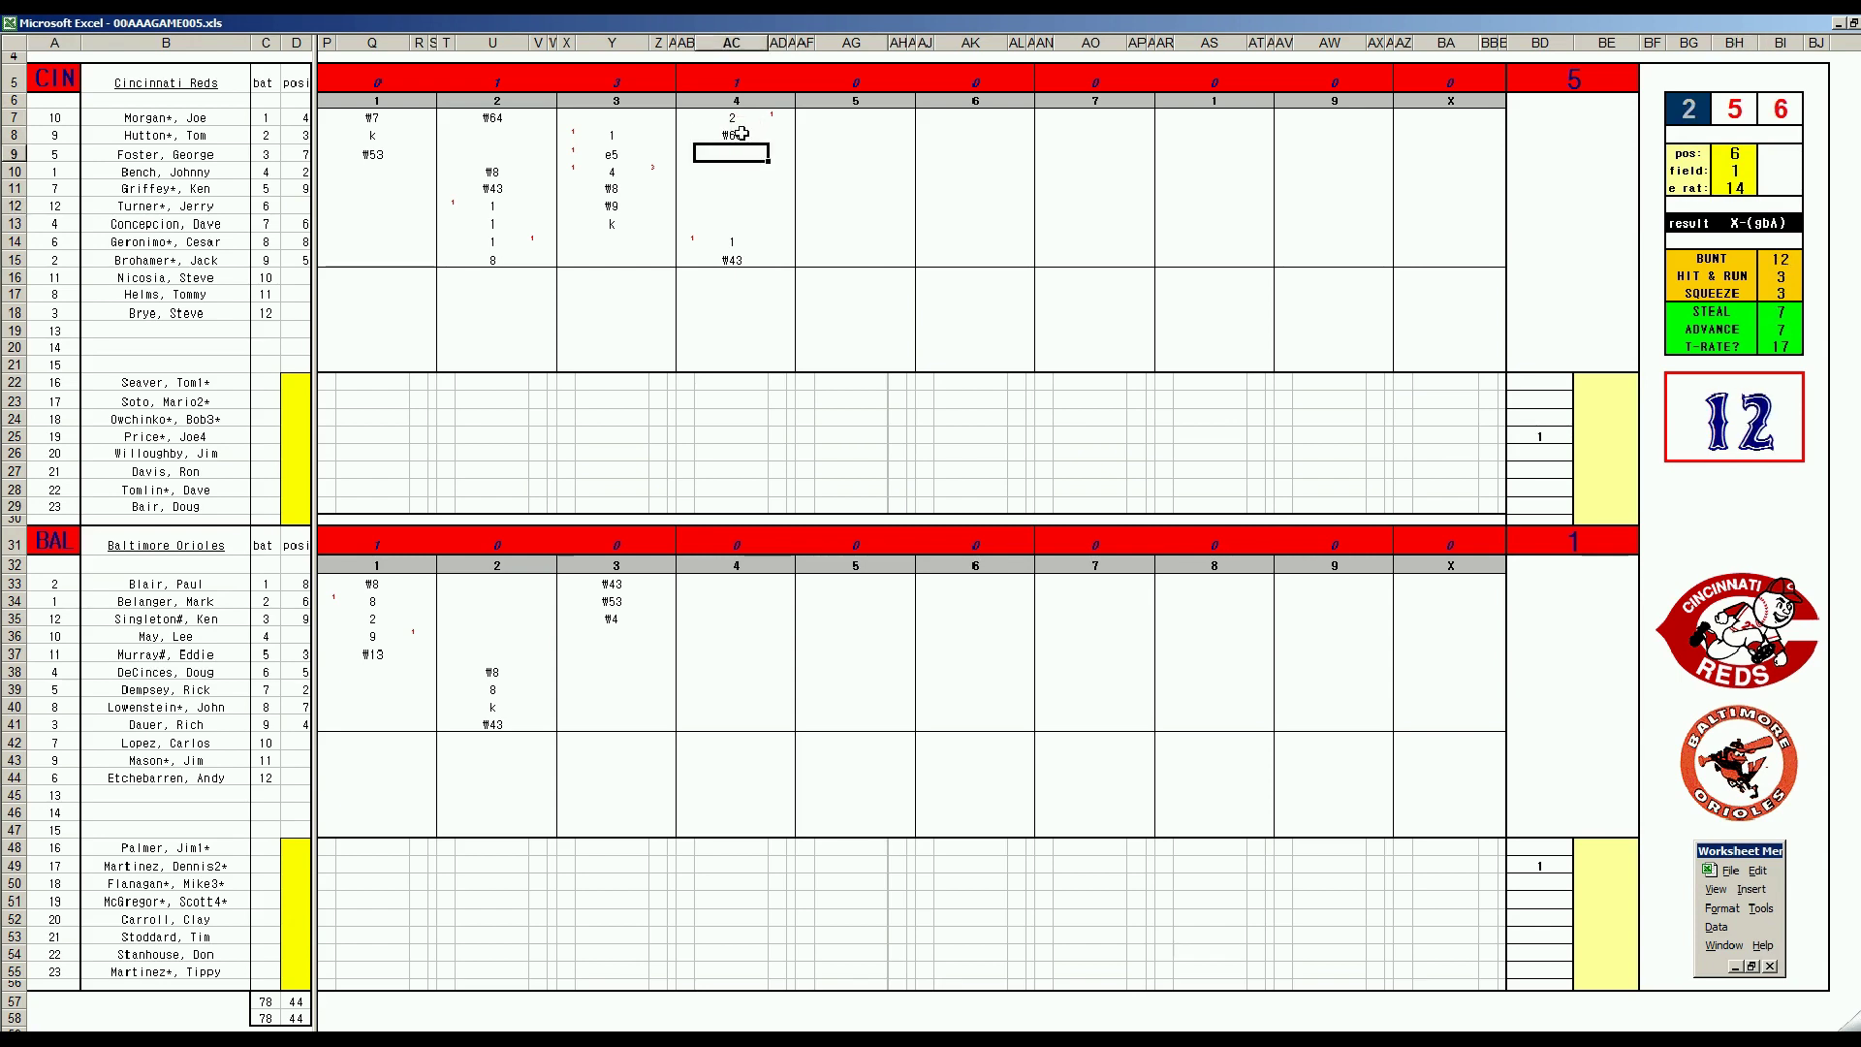
pyautogui.write('#53')
# - Enter #63 in AC36 for Baltimore and switch to the fielding lookup sheet
pyautogui.click(722, 639)
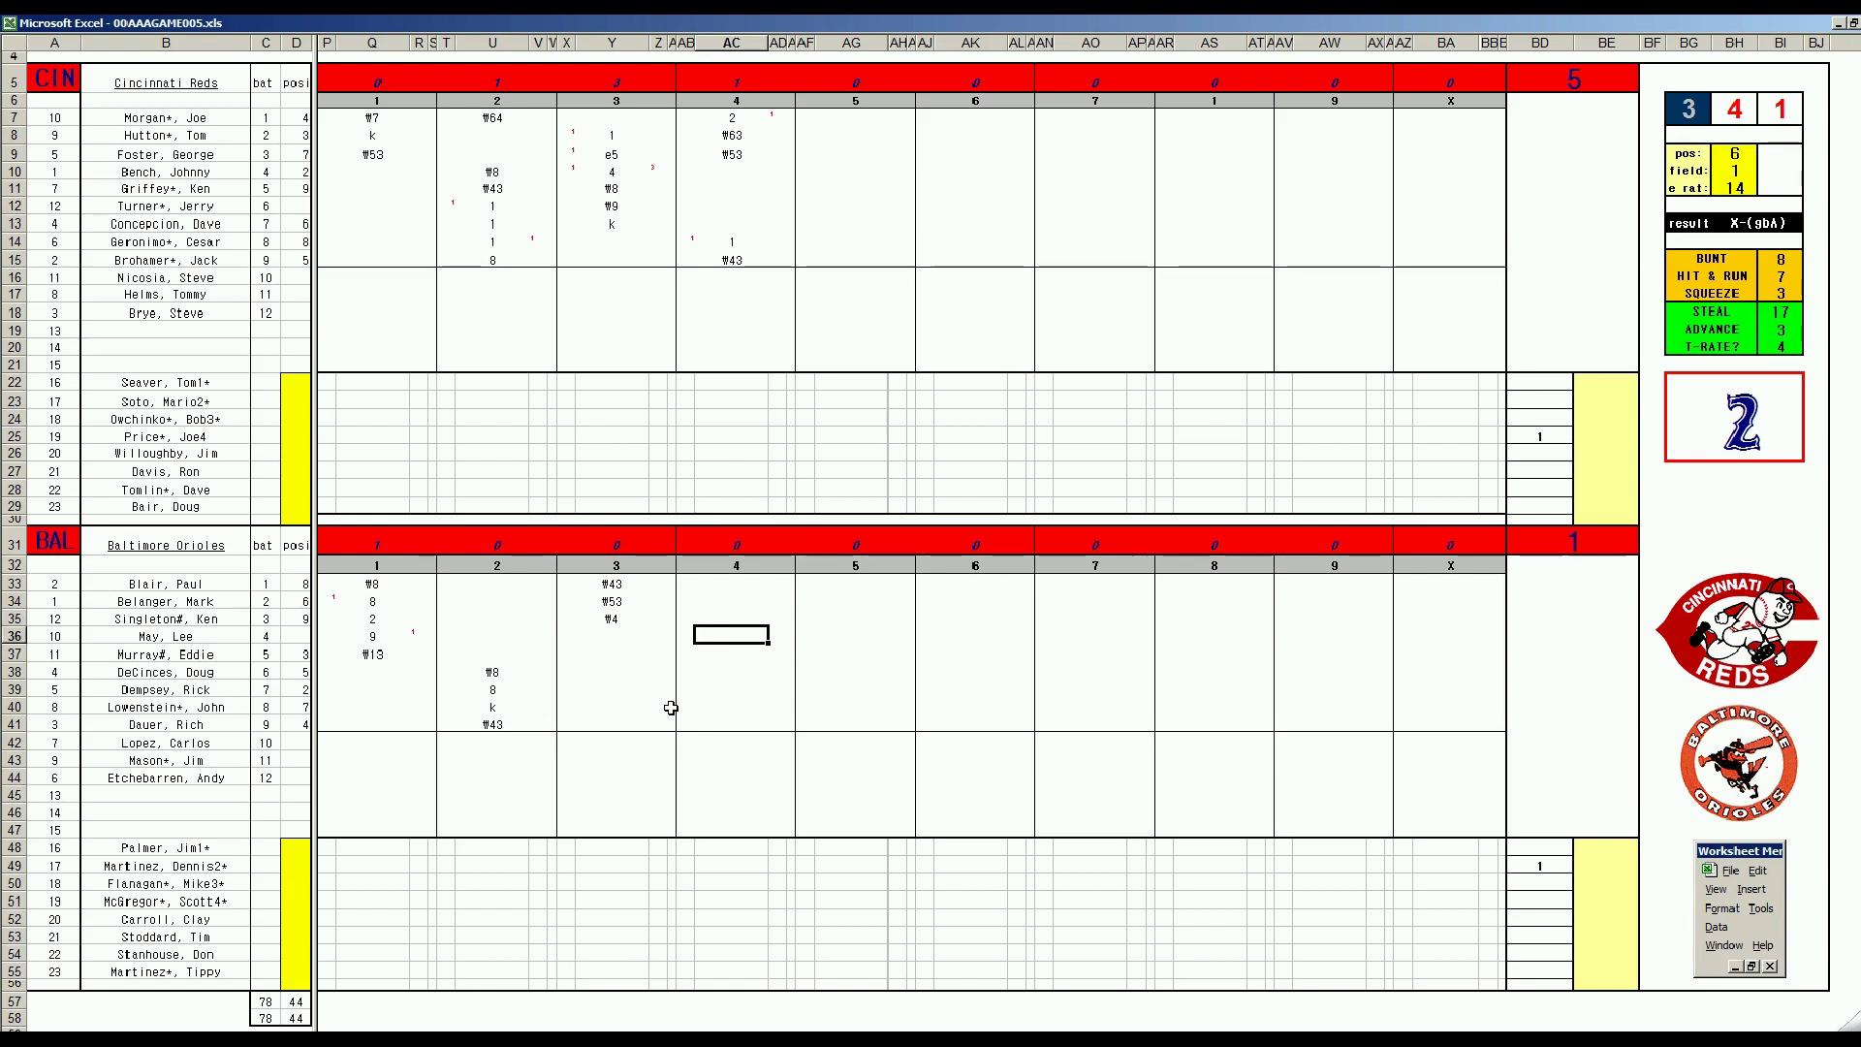
pyautogui.write('#63')
pyautogui.press('Return')
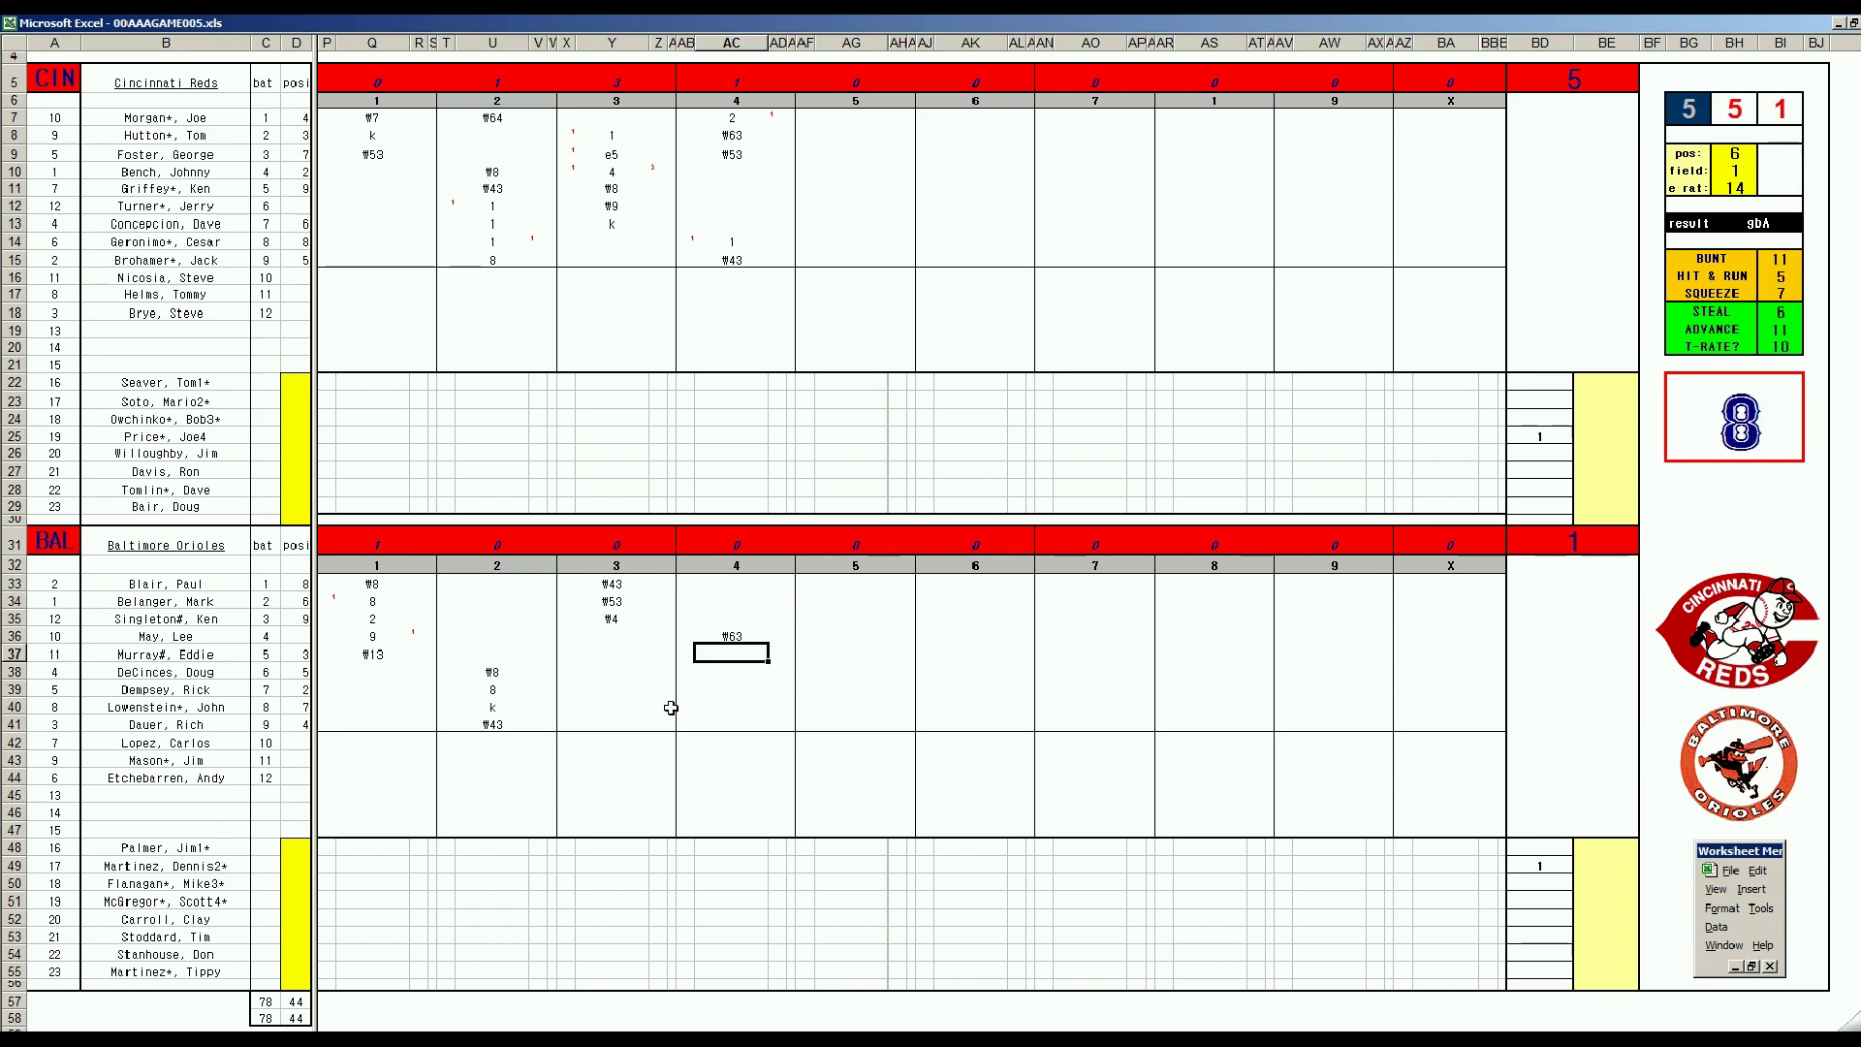
pyautogui.hotkey('ctrl', 'r')
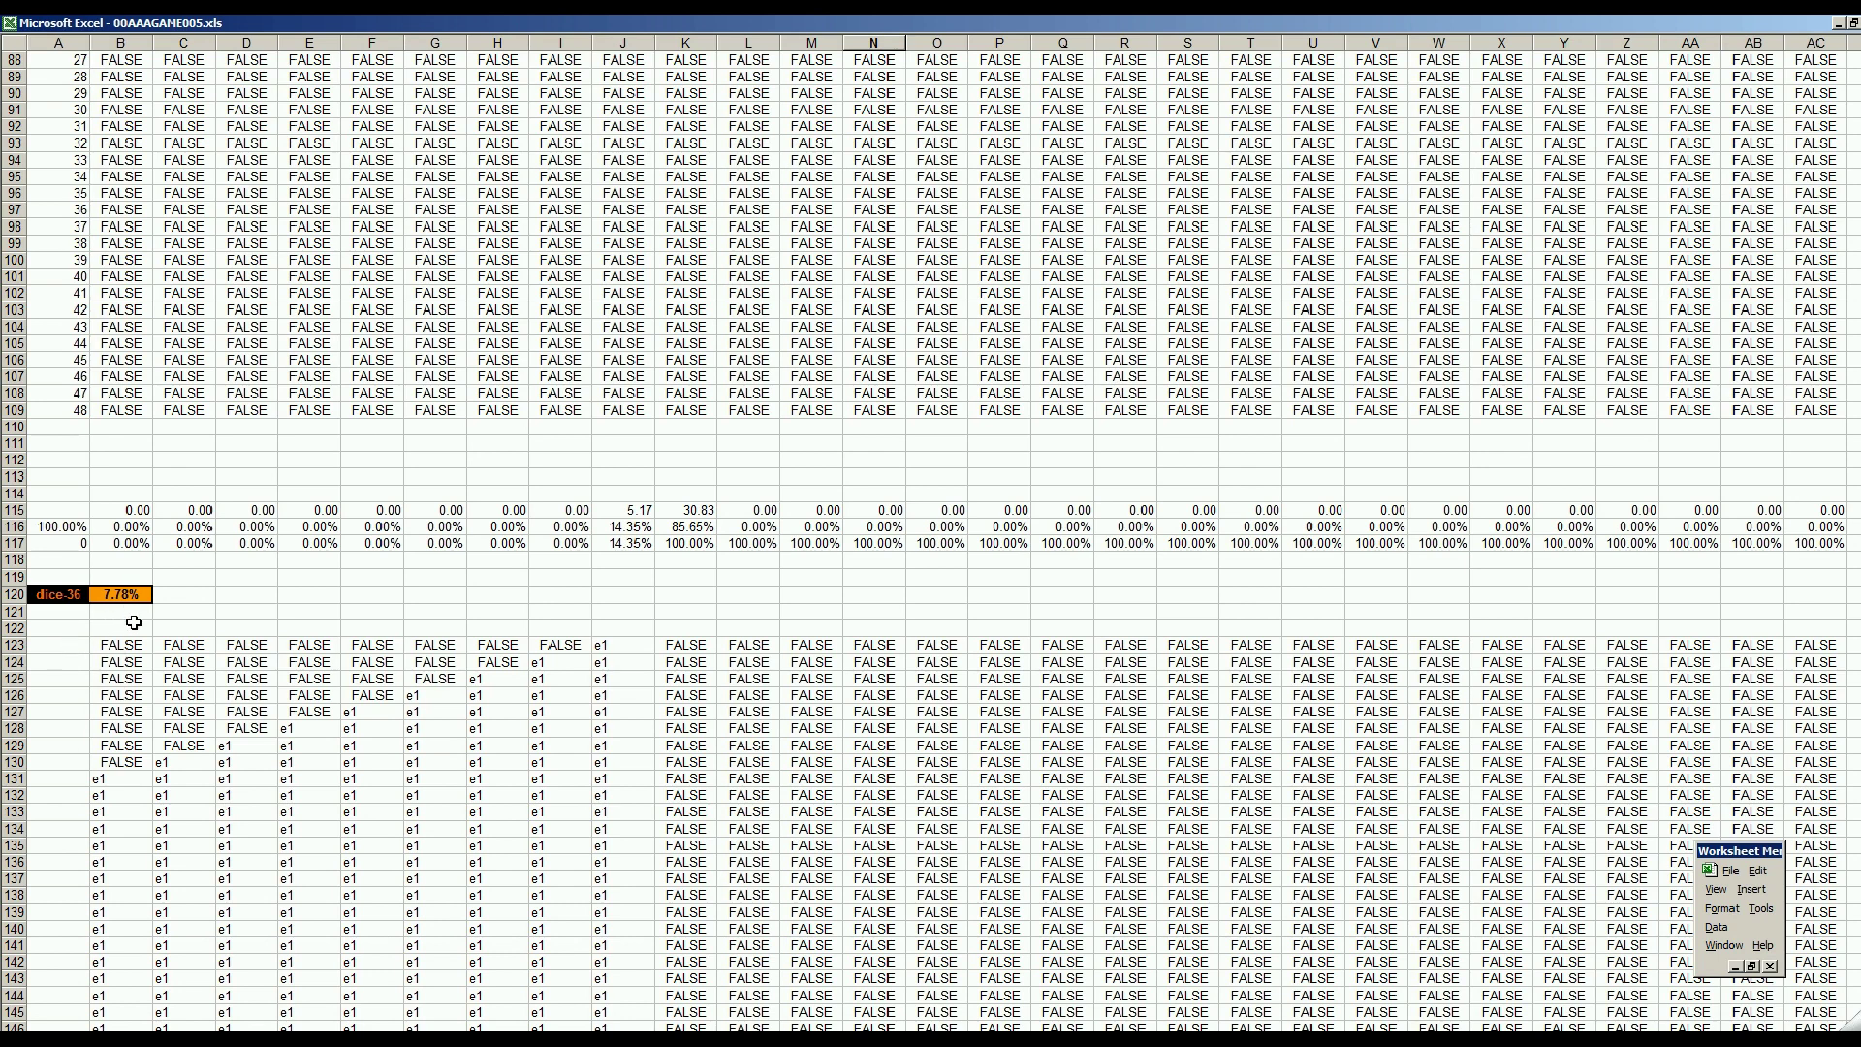
# - Scroll to the top of the fielding chart sheet, then return to the scoresheet with Ctrl+Page Up
pyautogui.scroll(20, 133, 622)
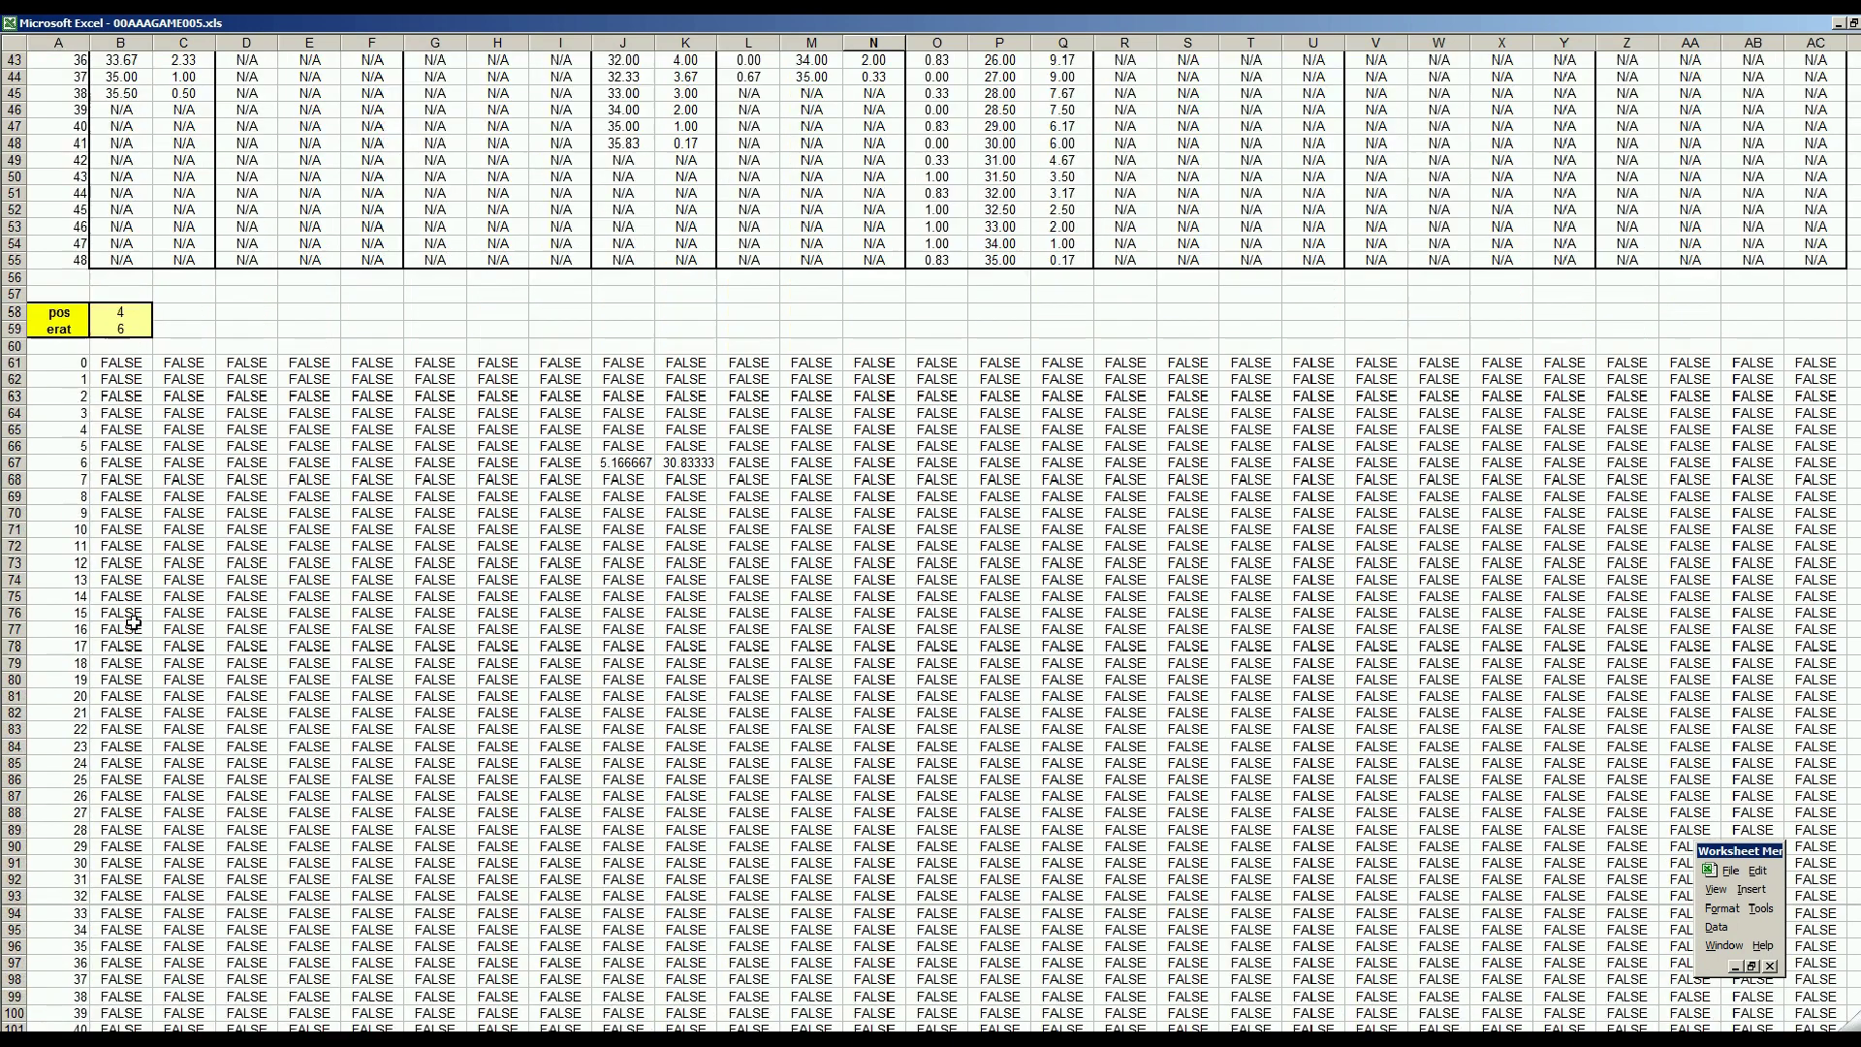
pyautogui.scroll(9, 134, 623)
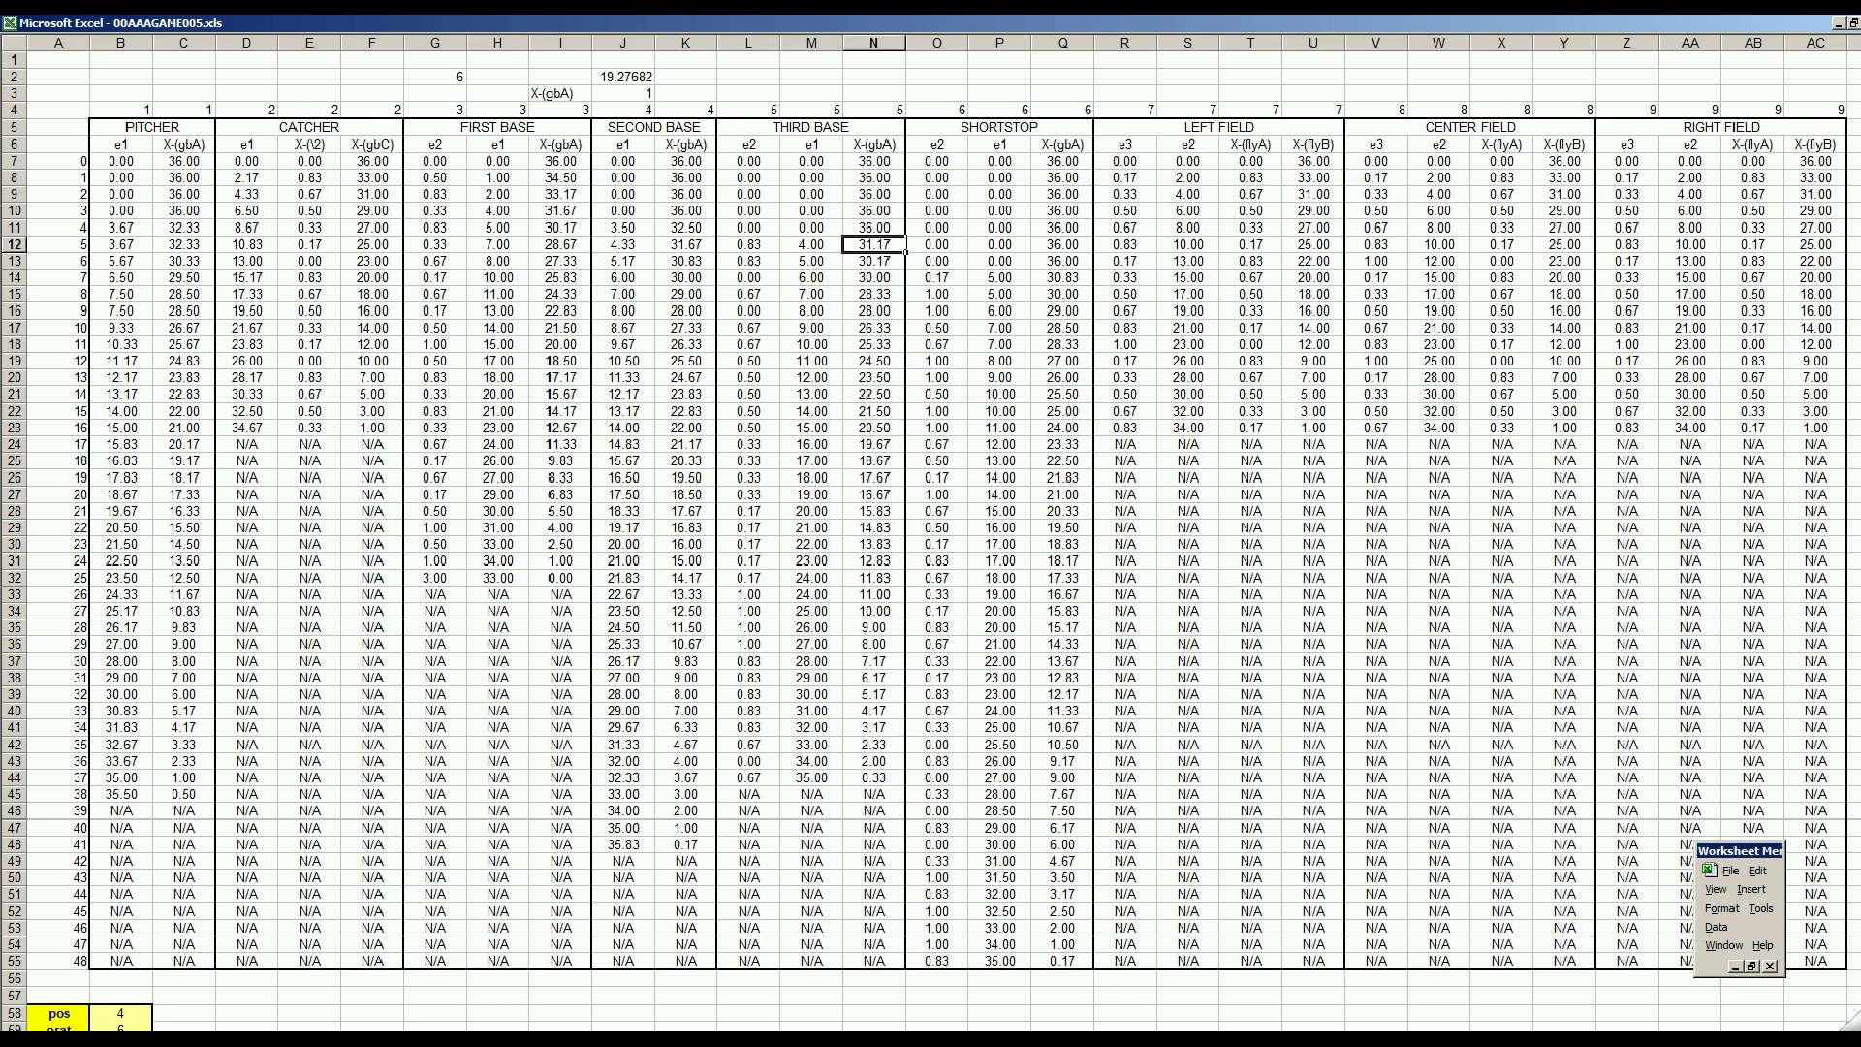
pyautogui.hotkey('ctrl', 'pageup')
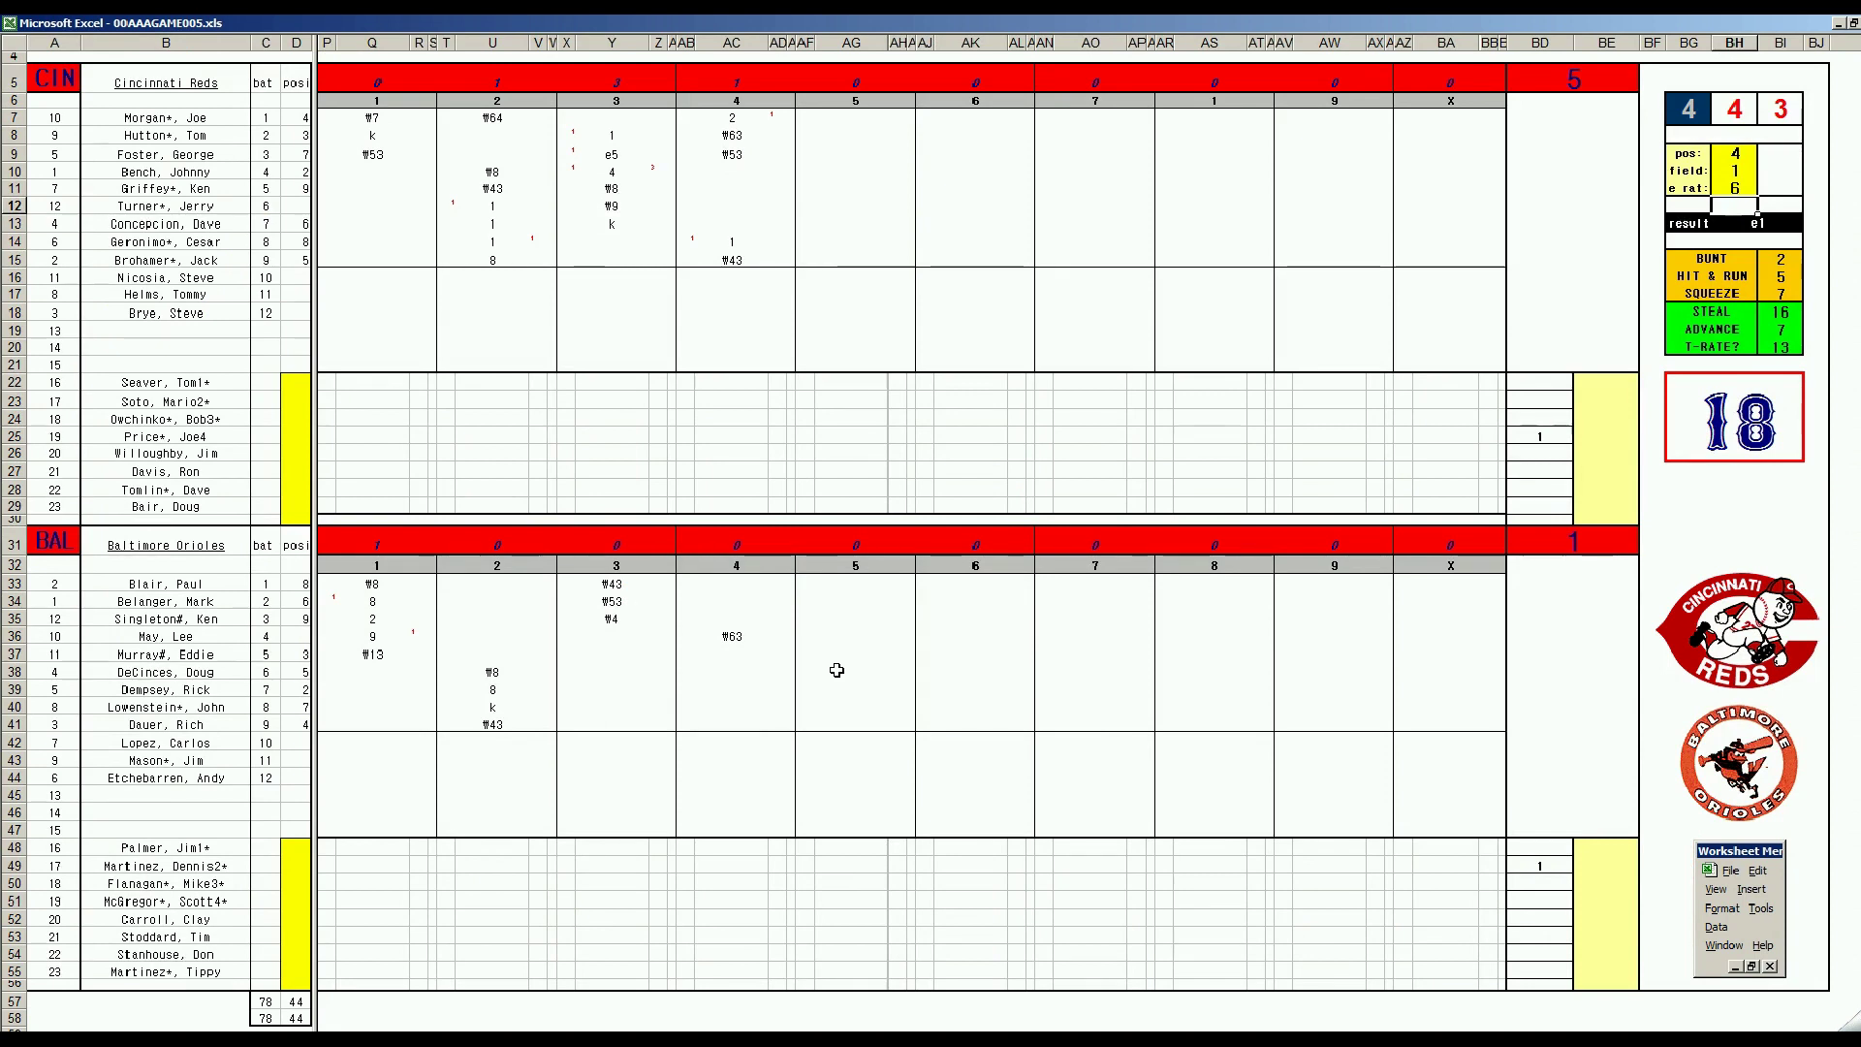
# - Enter e4 in AC37, \8 in AC38 and #43 in AC39 for Baltimore's batters
pyautogui.click(734, 652)
pyautogui.write('e4')
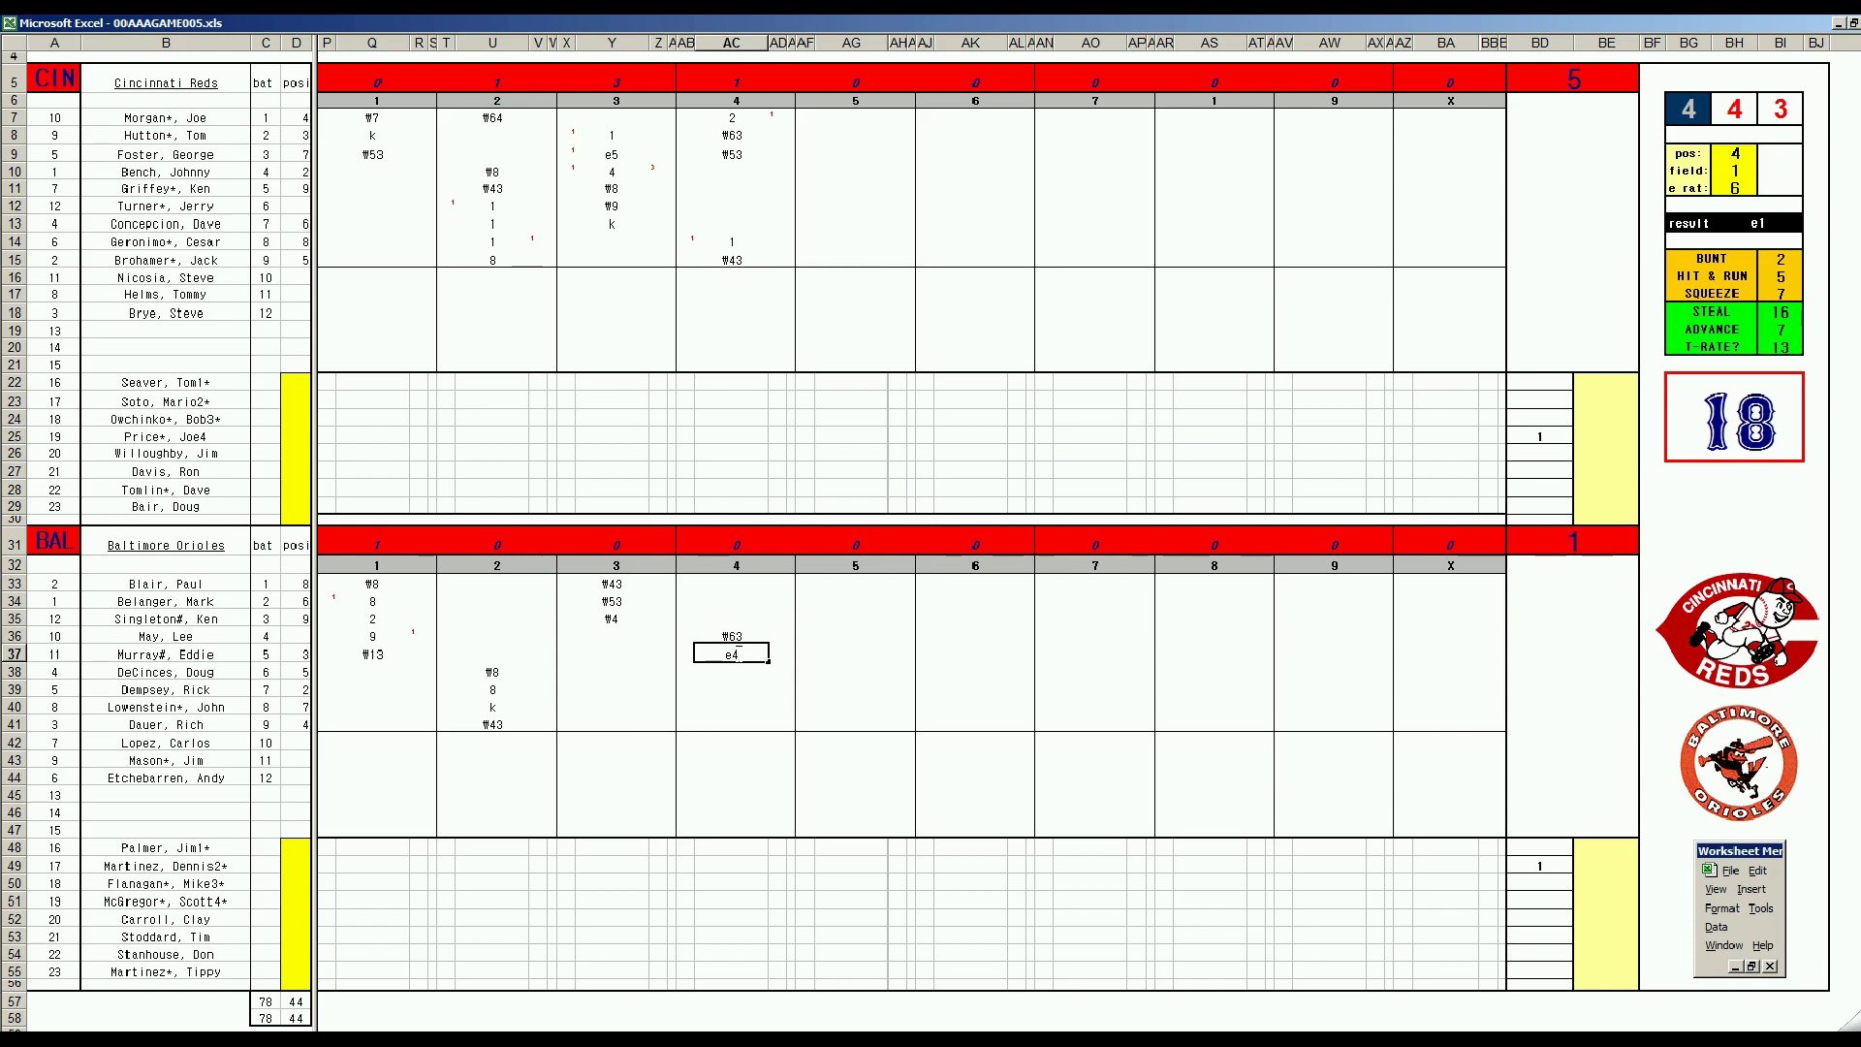
pyautogui.press('Return')
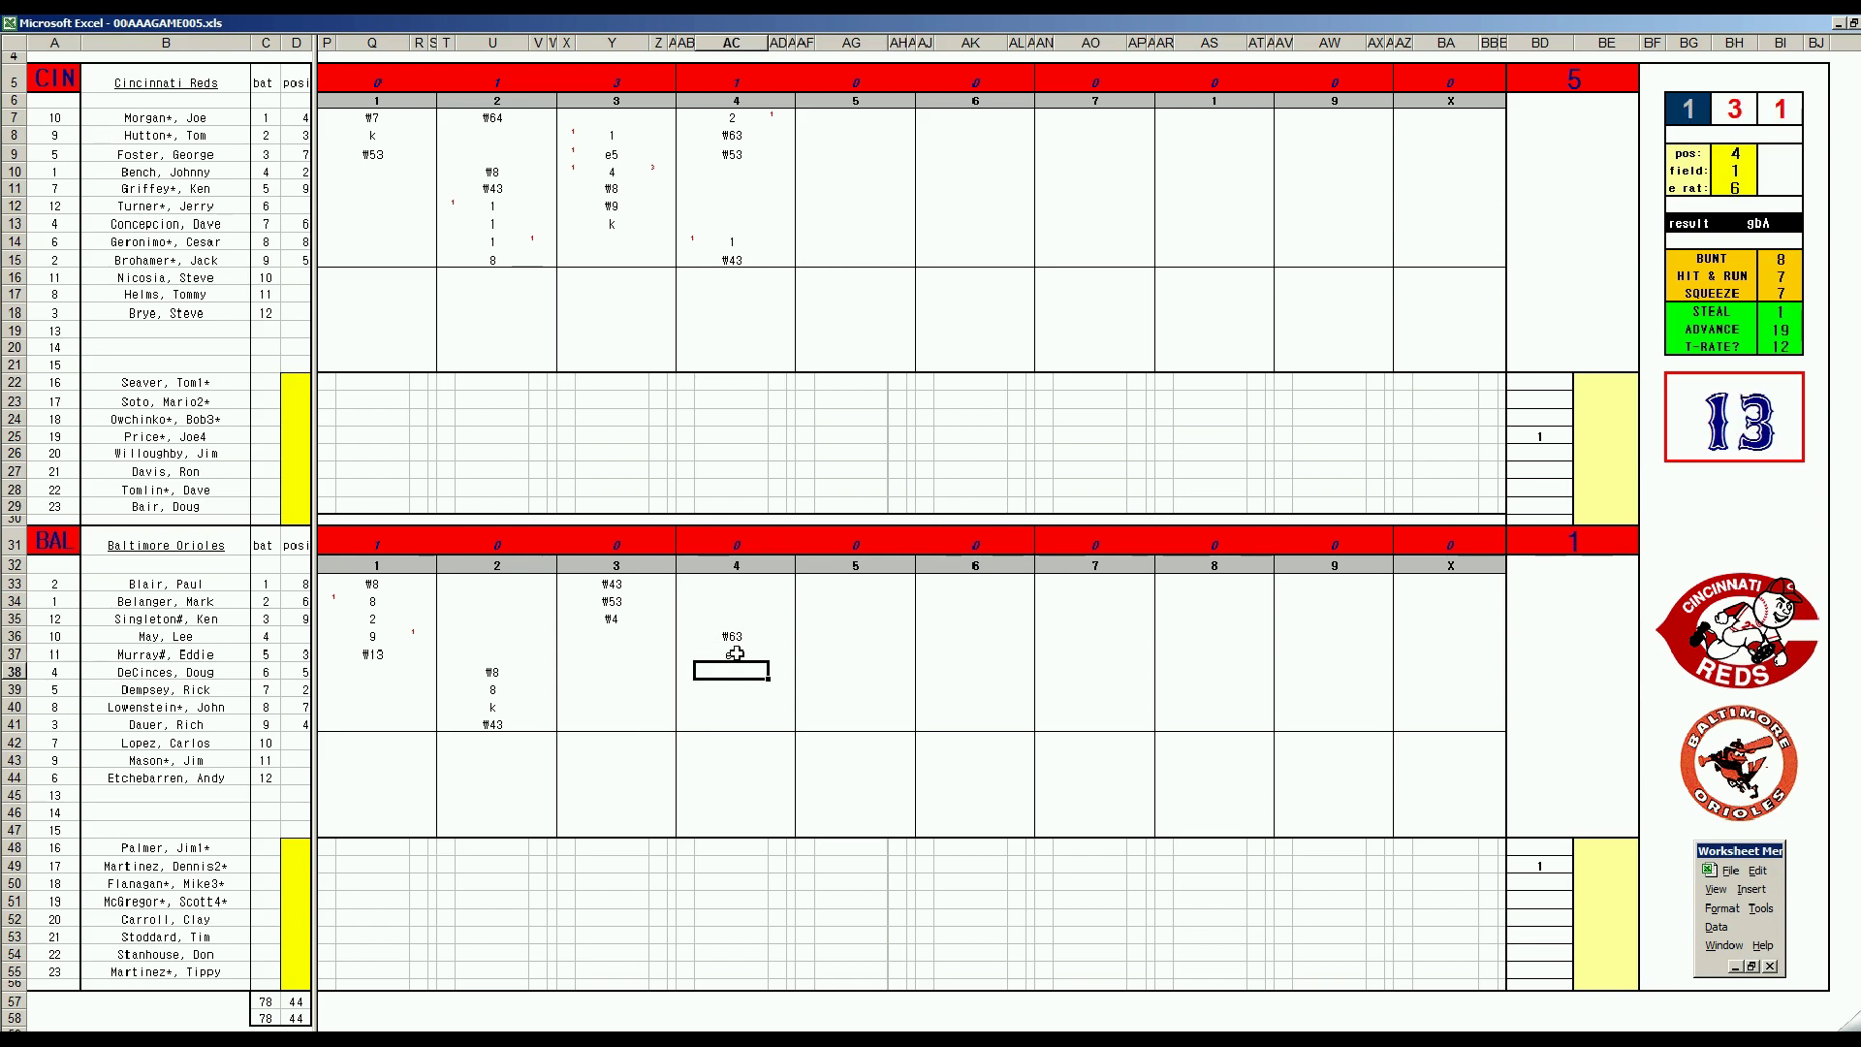
pyautogui.write('\\8')
pyautogui.press('Return')
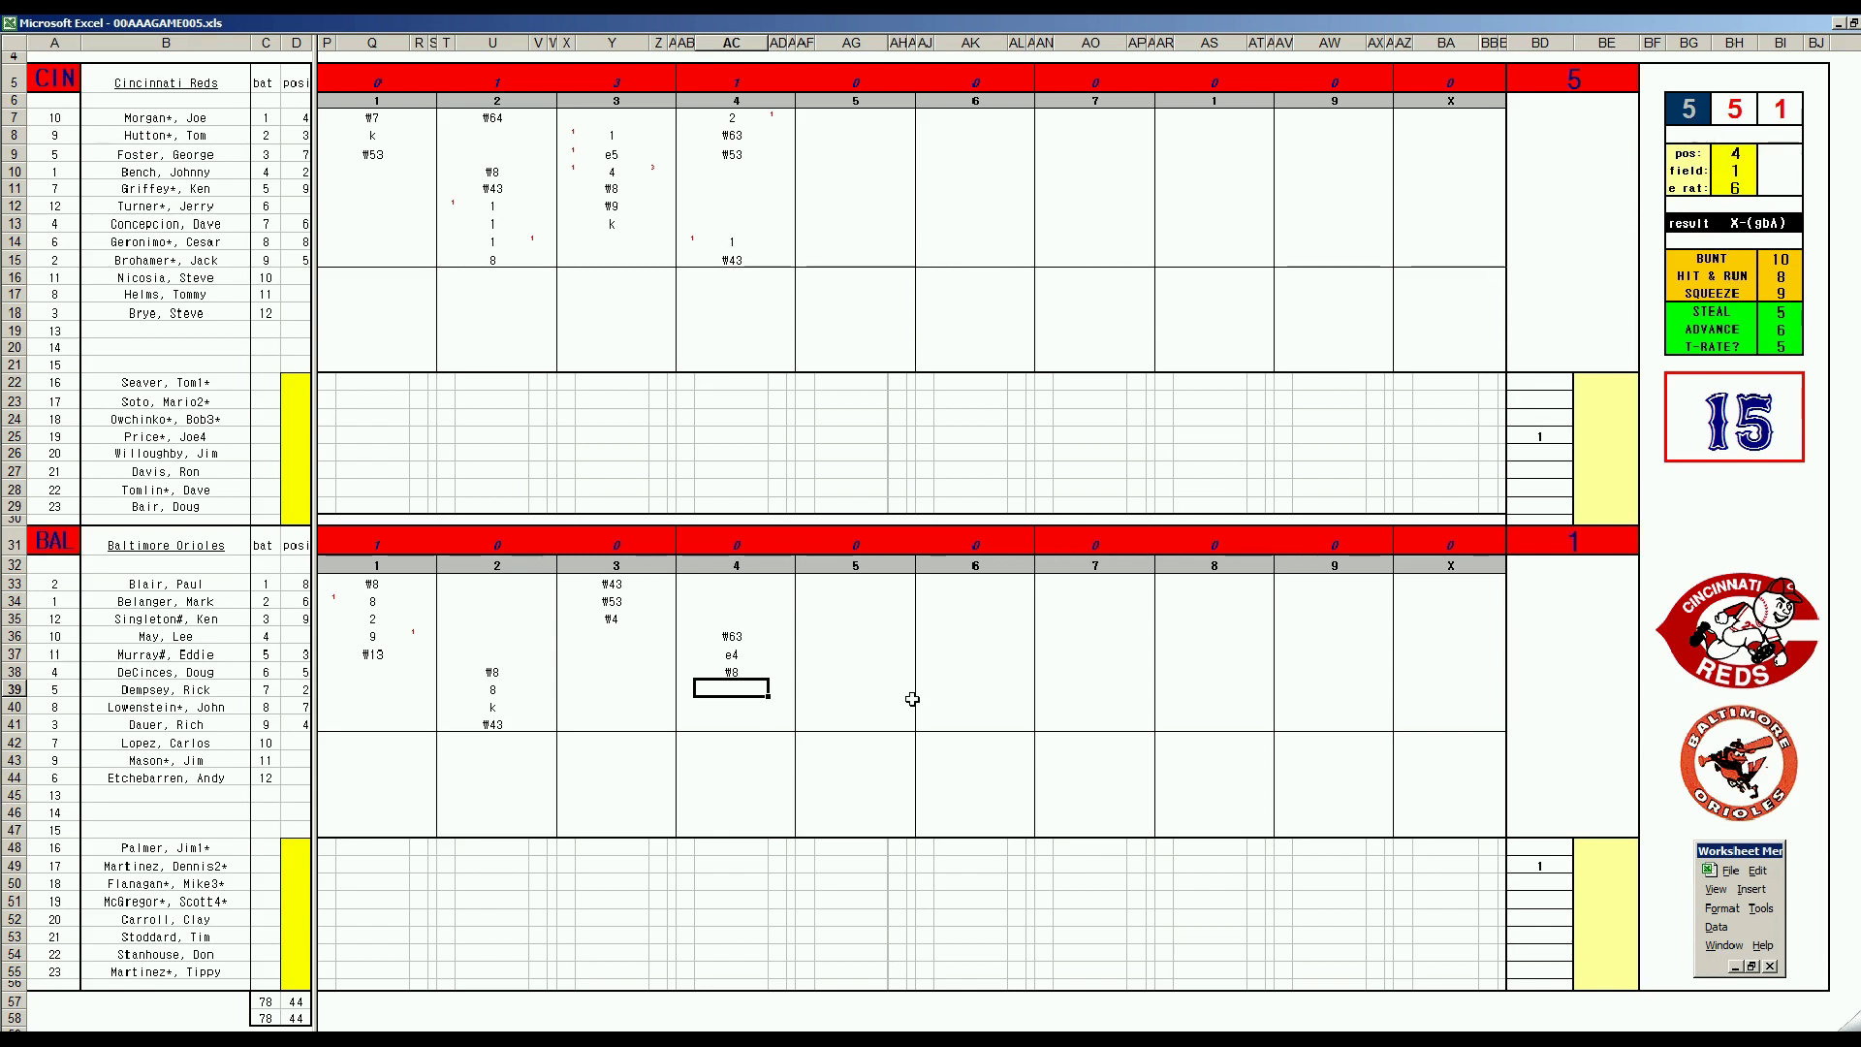
pyautogui.write('#43')
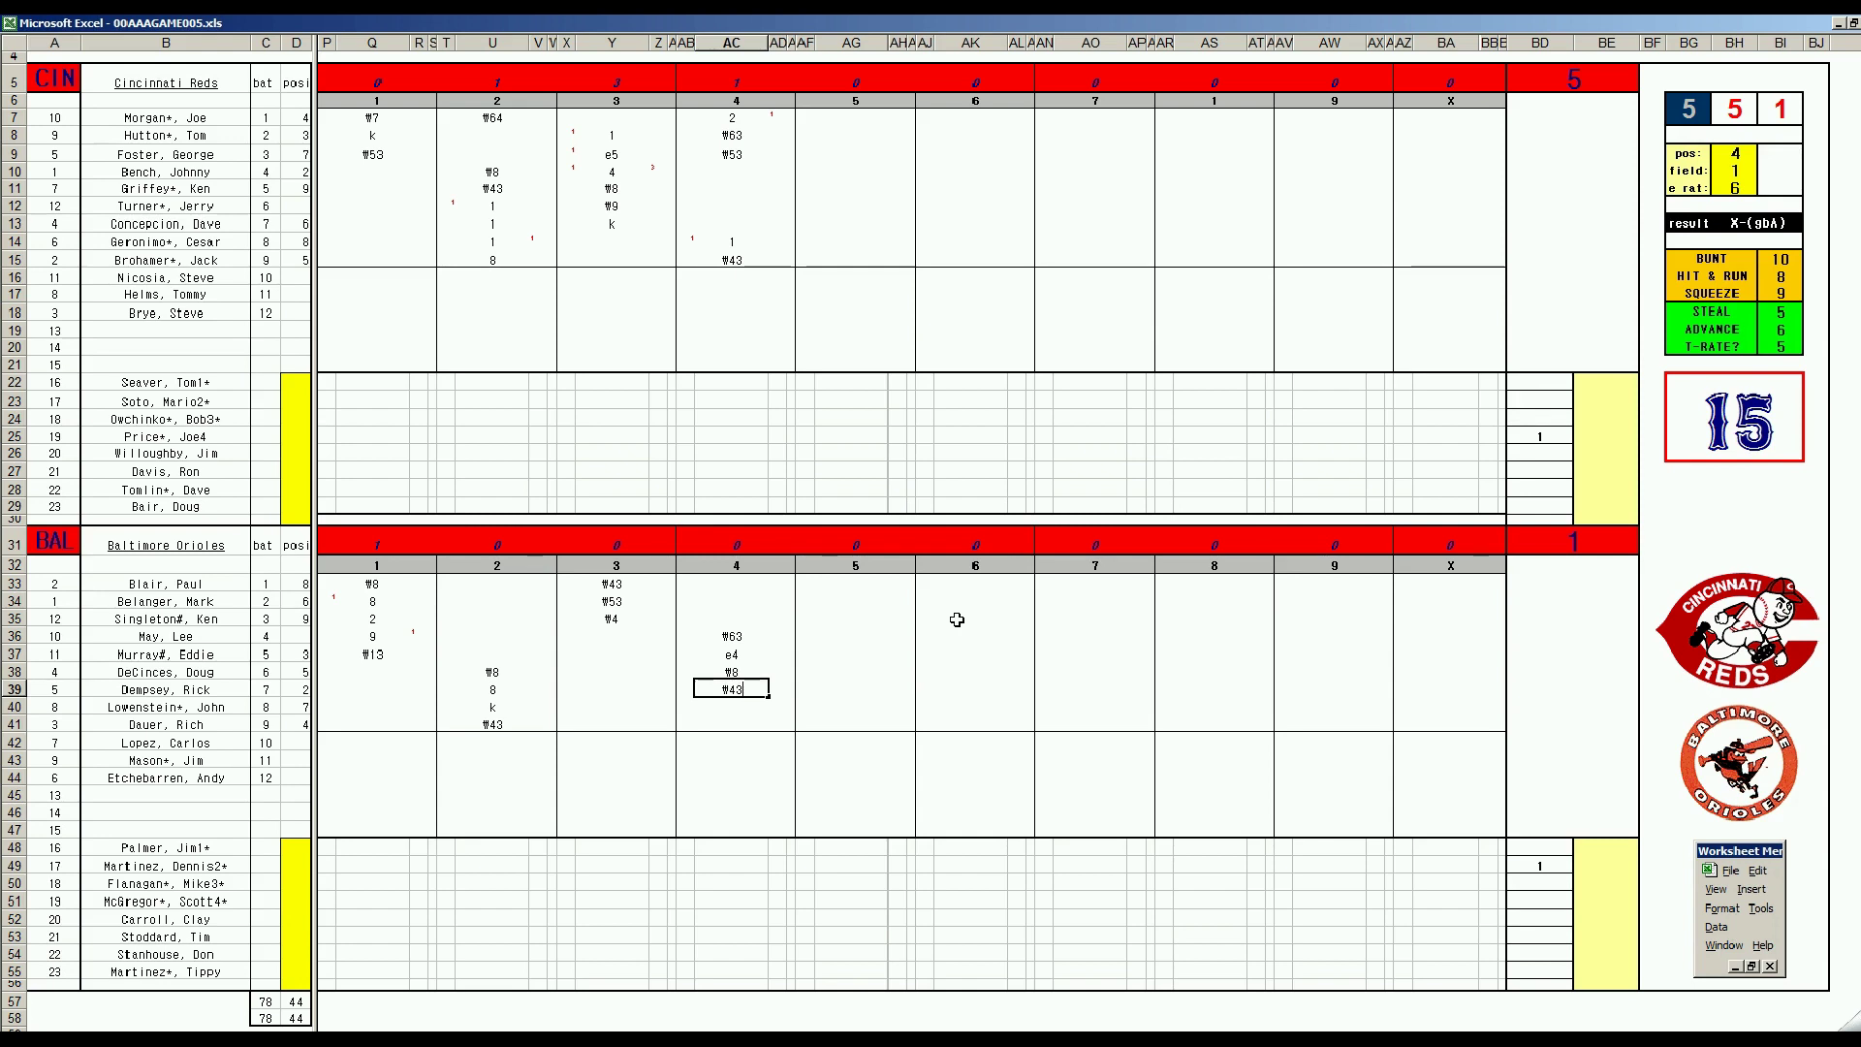
# - Commit #43 for Baltimore's fourth-inning batter, ending the inning with the Orioles at 1 run
pyautogui.click(1689, 226)
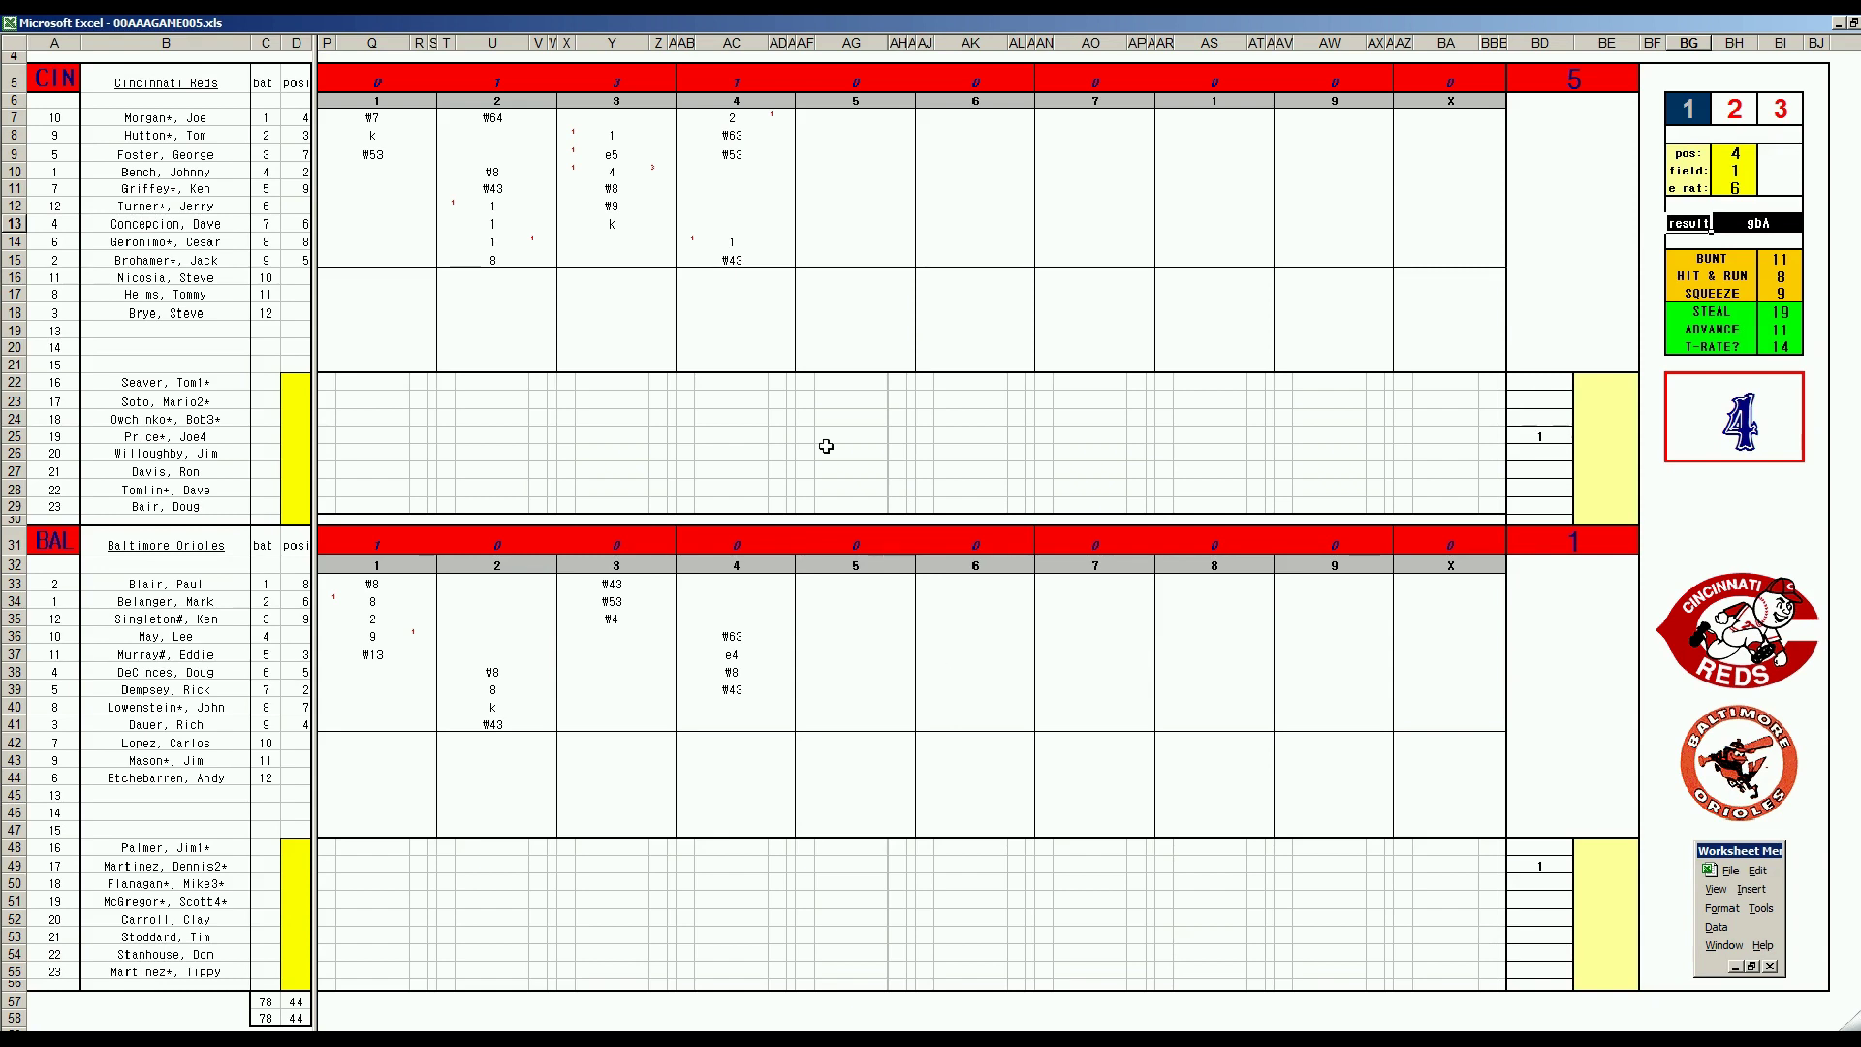
# - Enter a strikeout (k) in AG10 and set pos 5, field 2, e rat 13
pyautogui.click(828, 171)
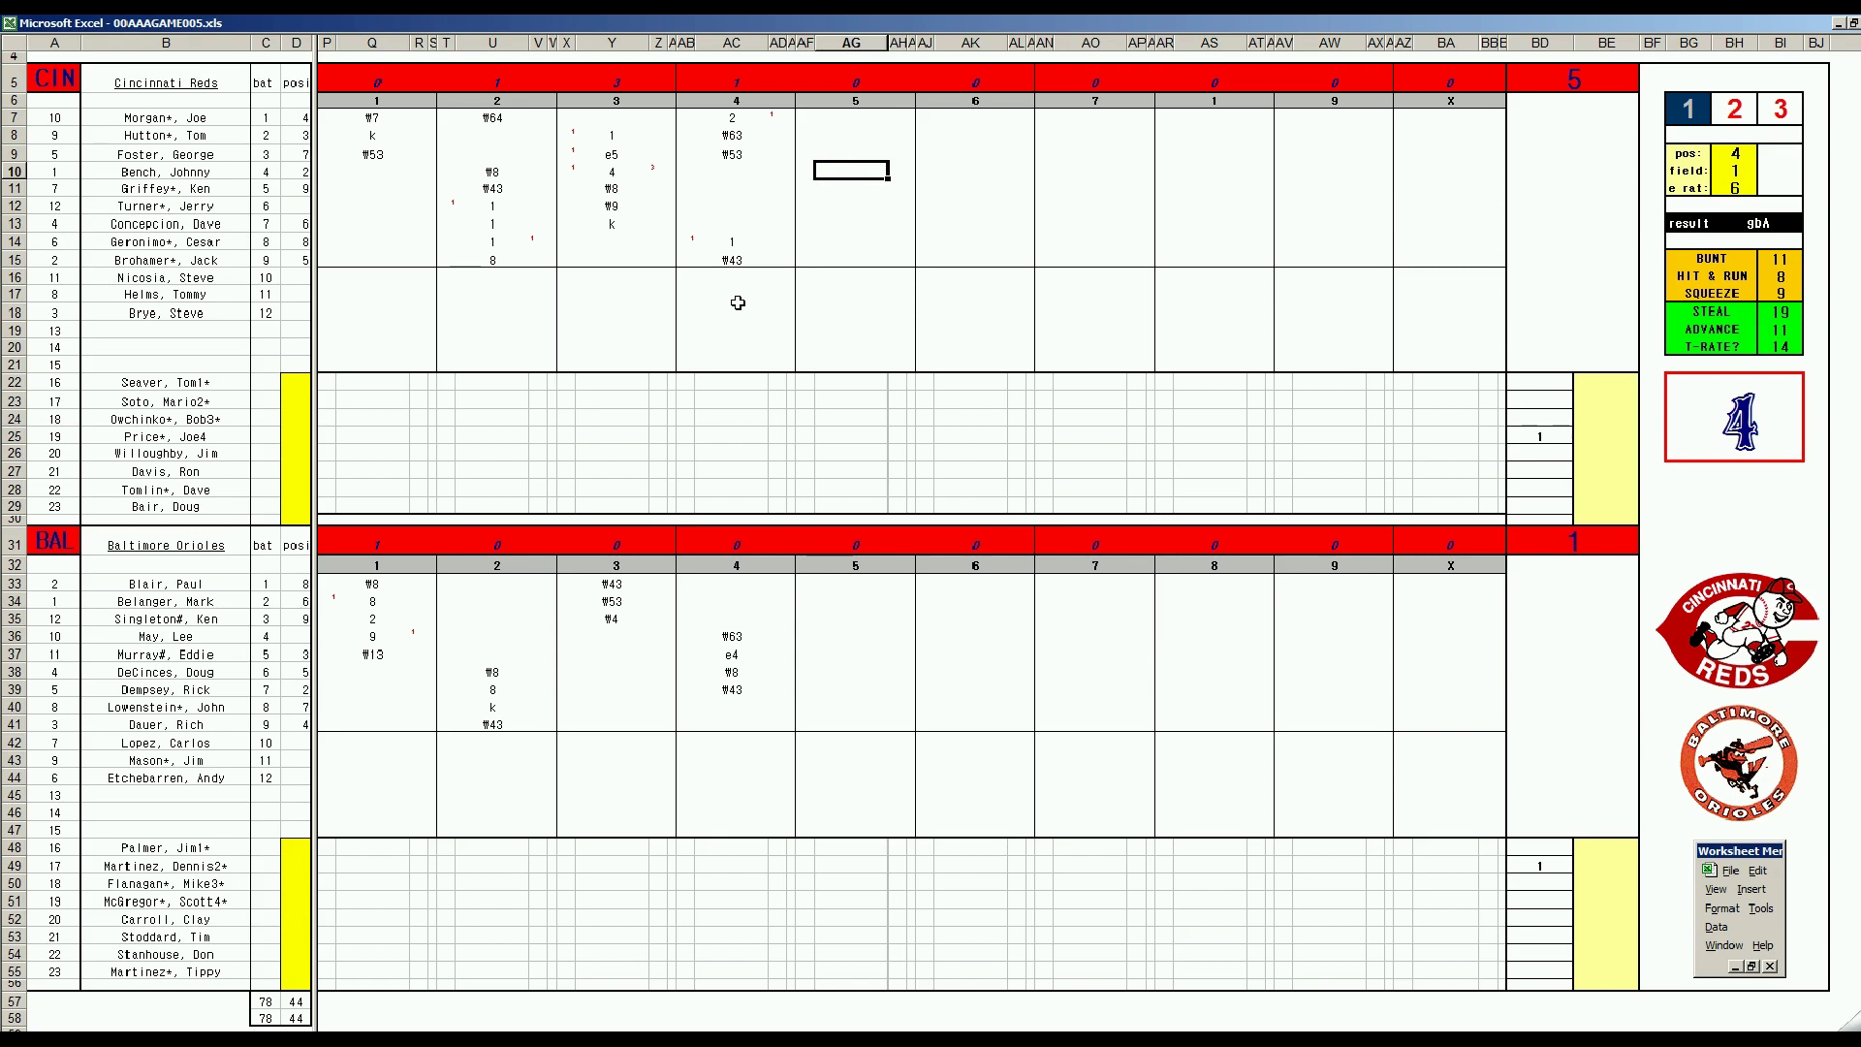
pyautogui.write('k')
pyautogui.press('Return')
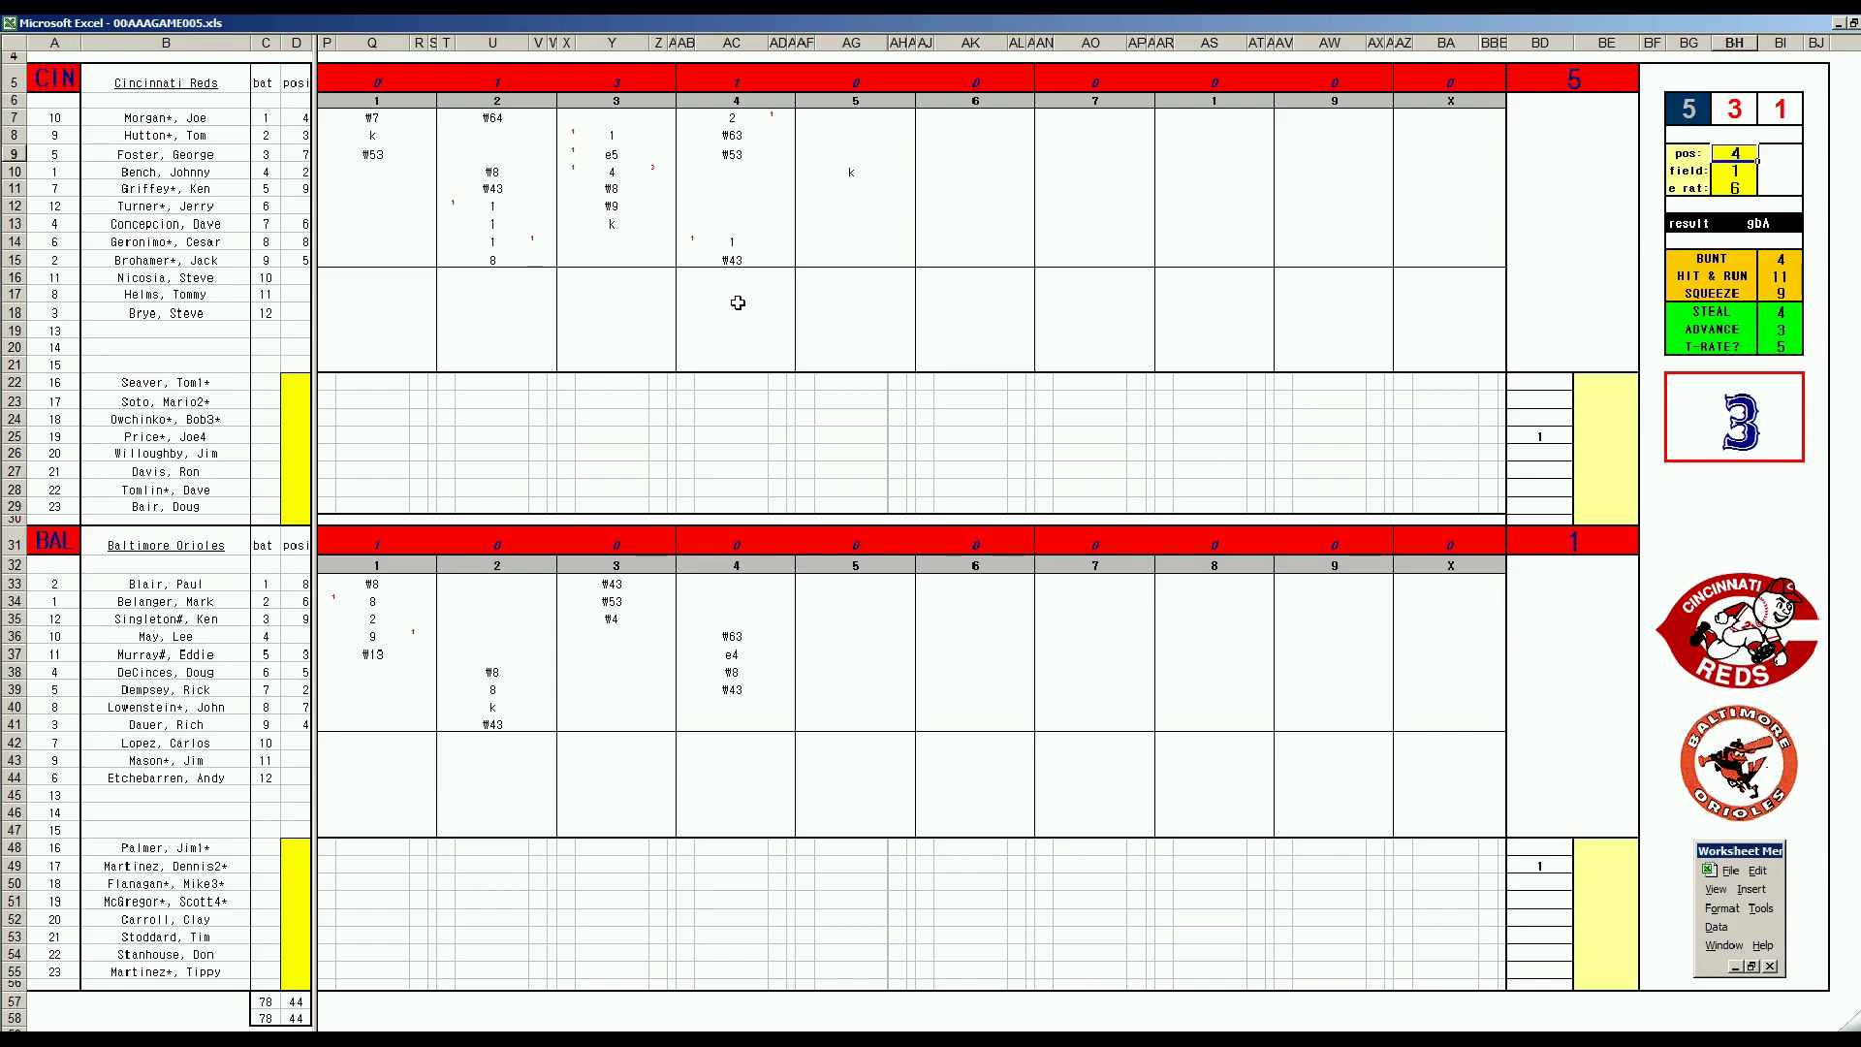
pyautogui.write('5')
pyautogui.press('Return')
pyautogui.write('2')
pyautogui.press('Return')
pyautogui.write('13')
pyautogui.press('Return')
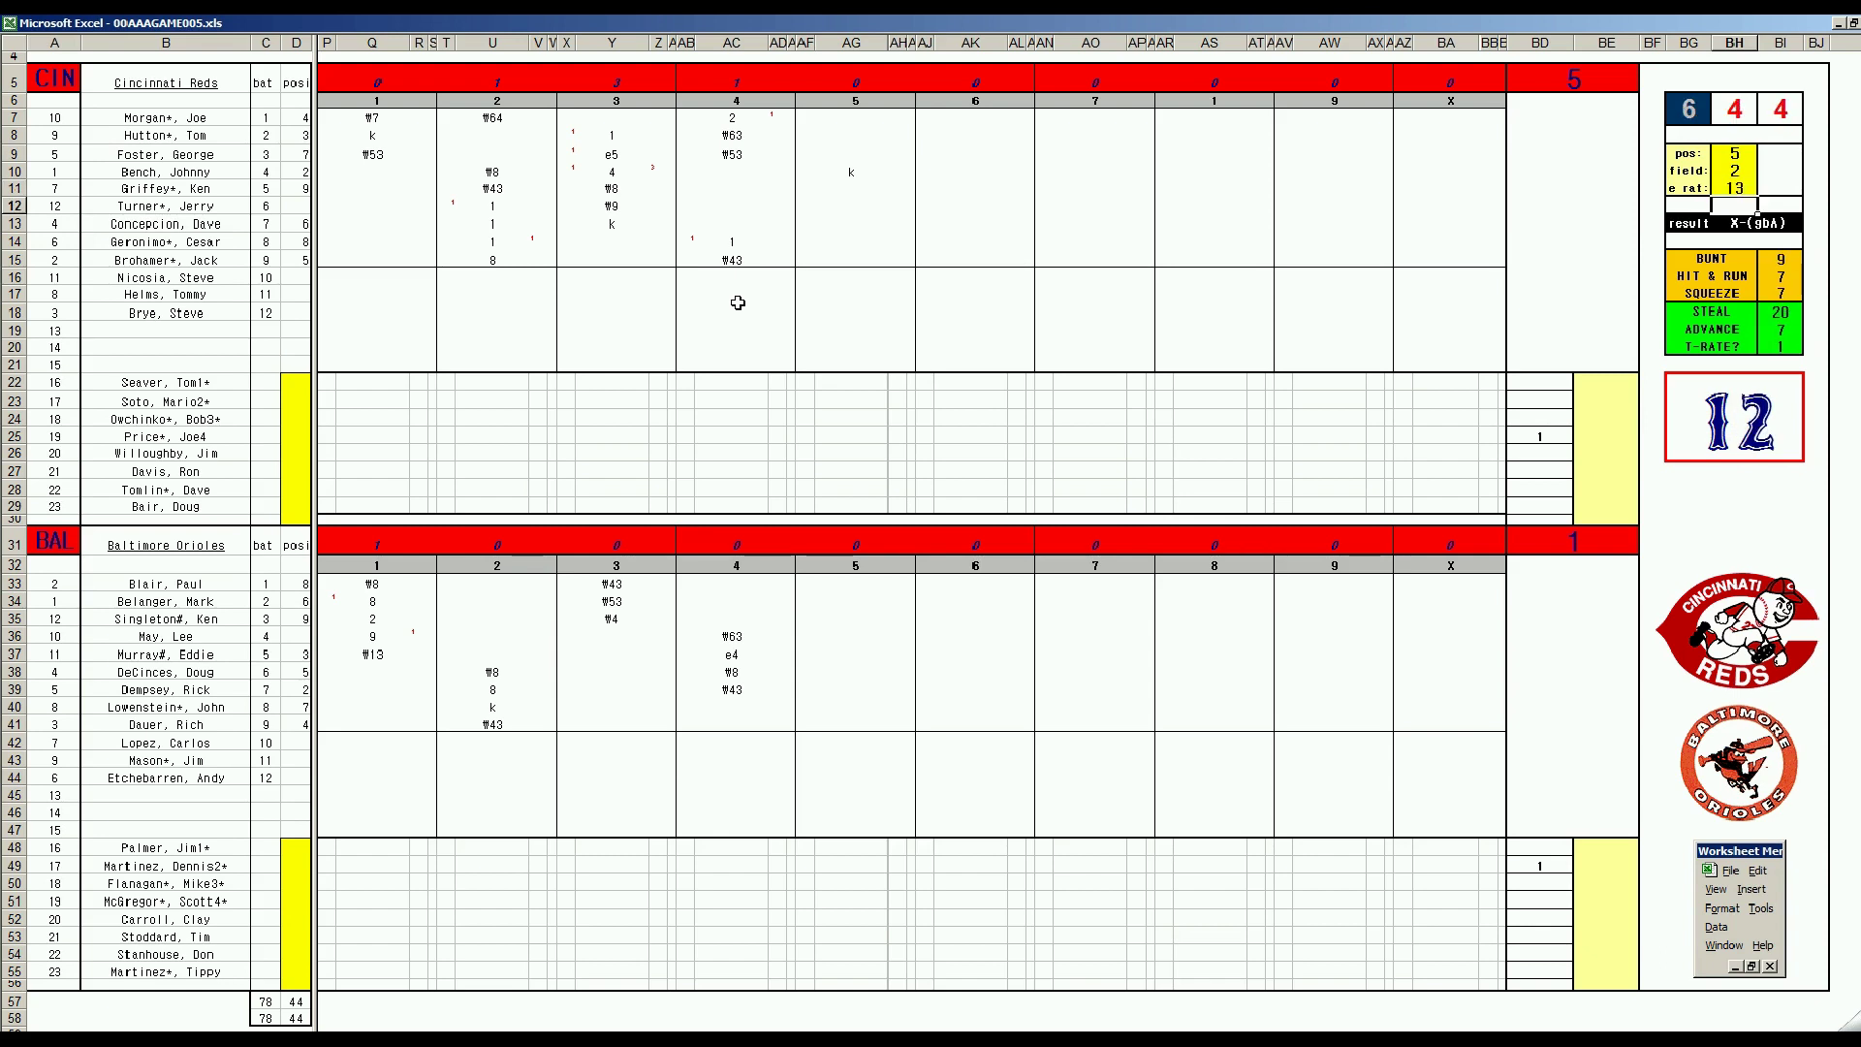
# - Enter #53 in AG11 and #8 for the next Reds batter
pyautogui.click(853, 190)
pyautogui.write('#53')
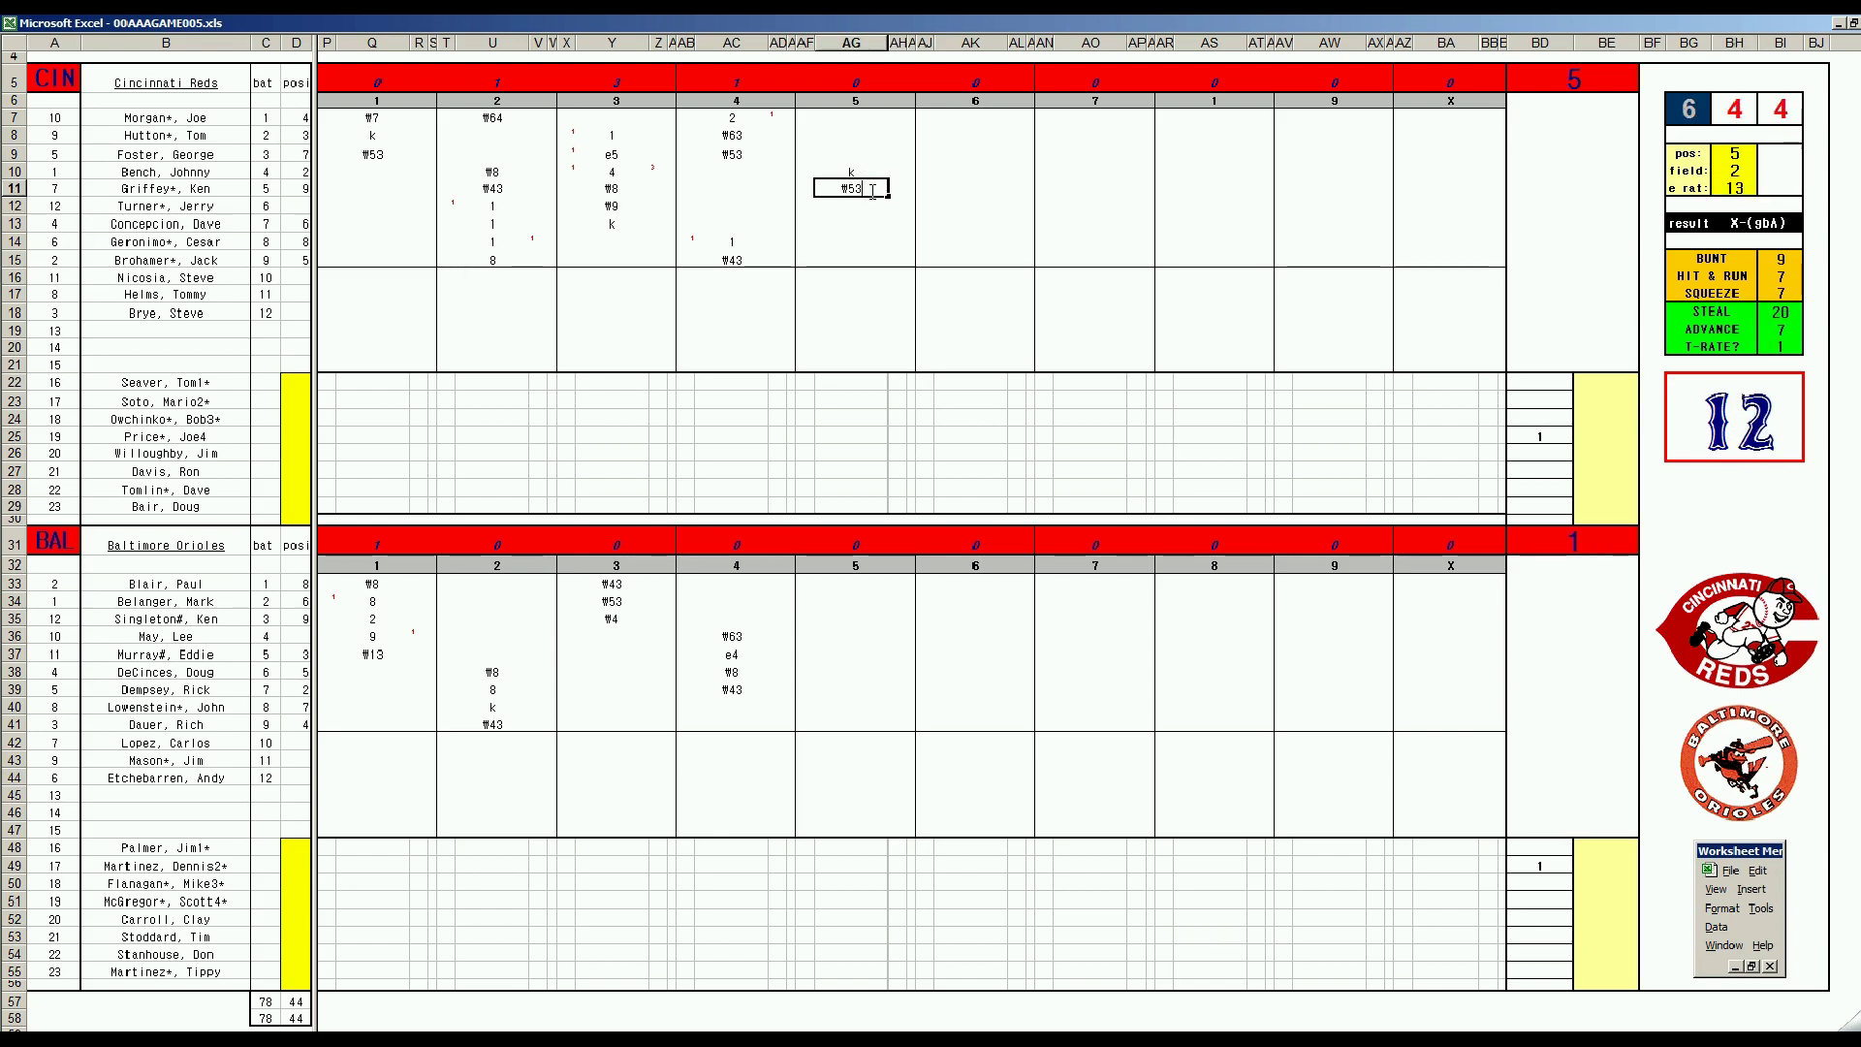
pyautogui.press('Return')
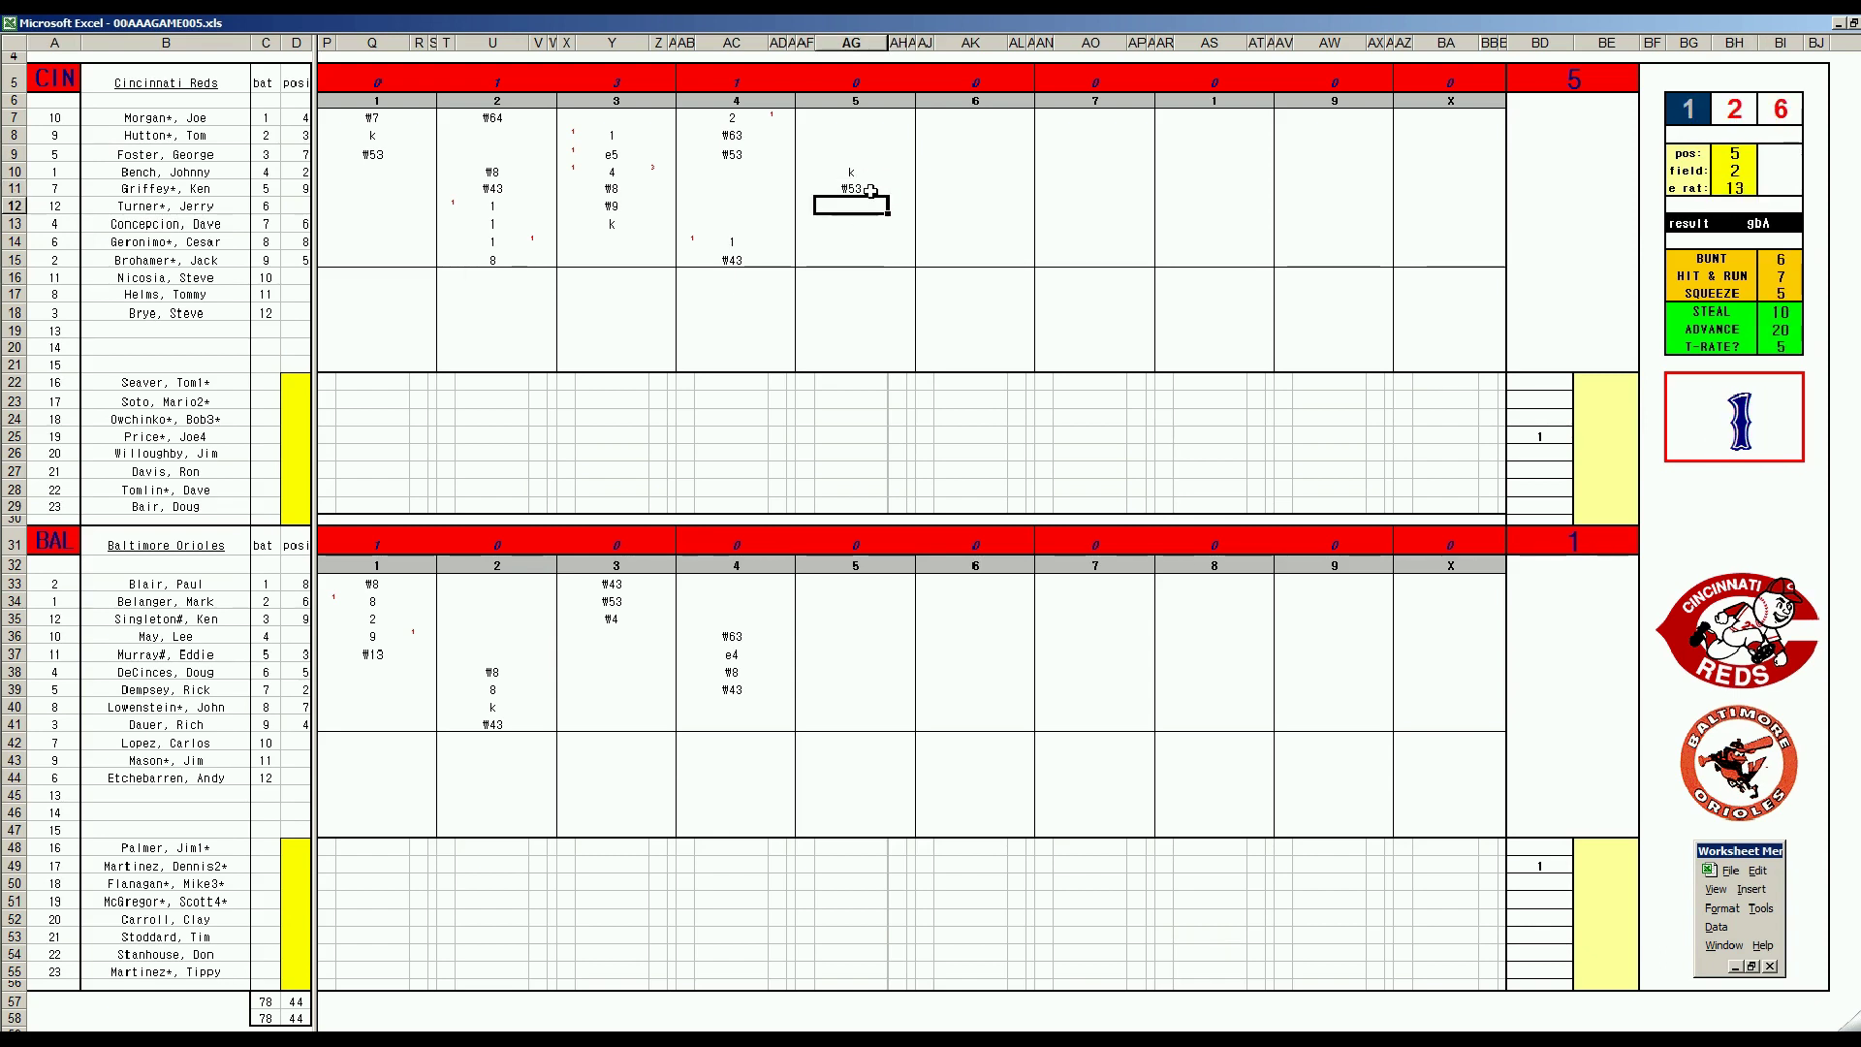
pyautogui.write('#8')
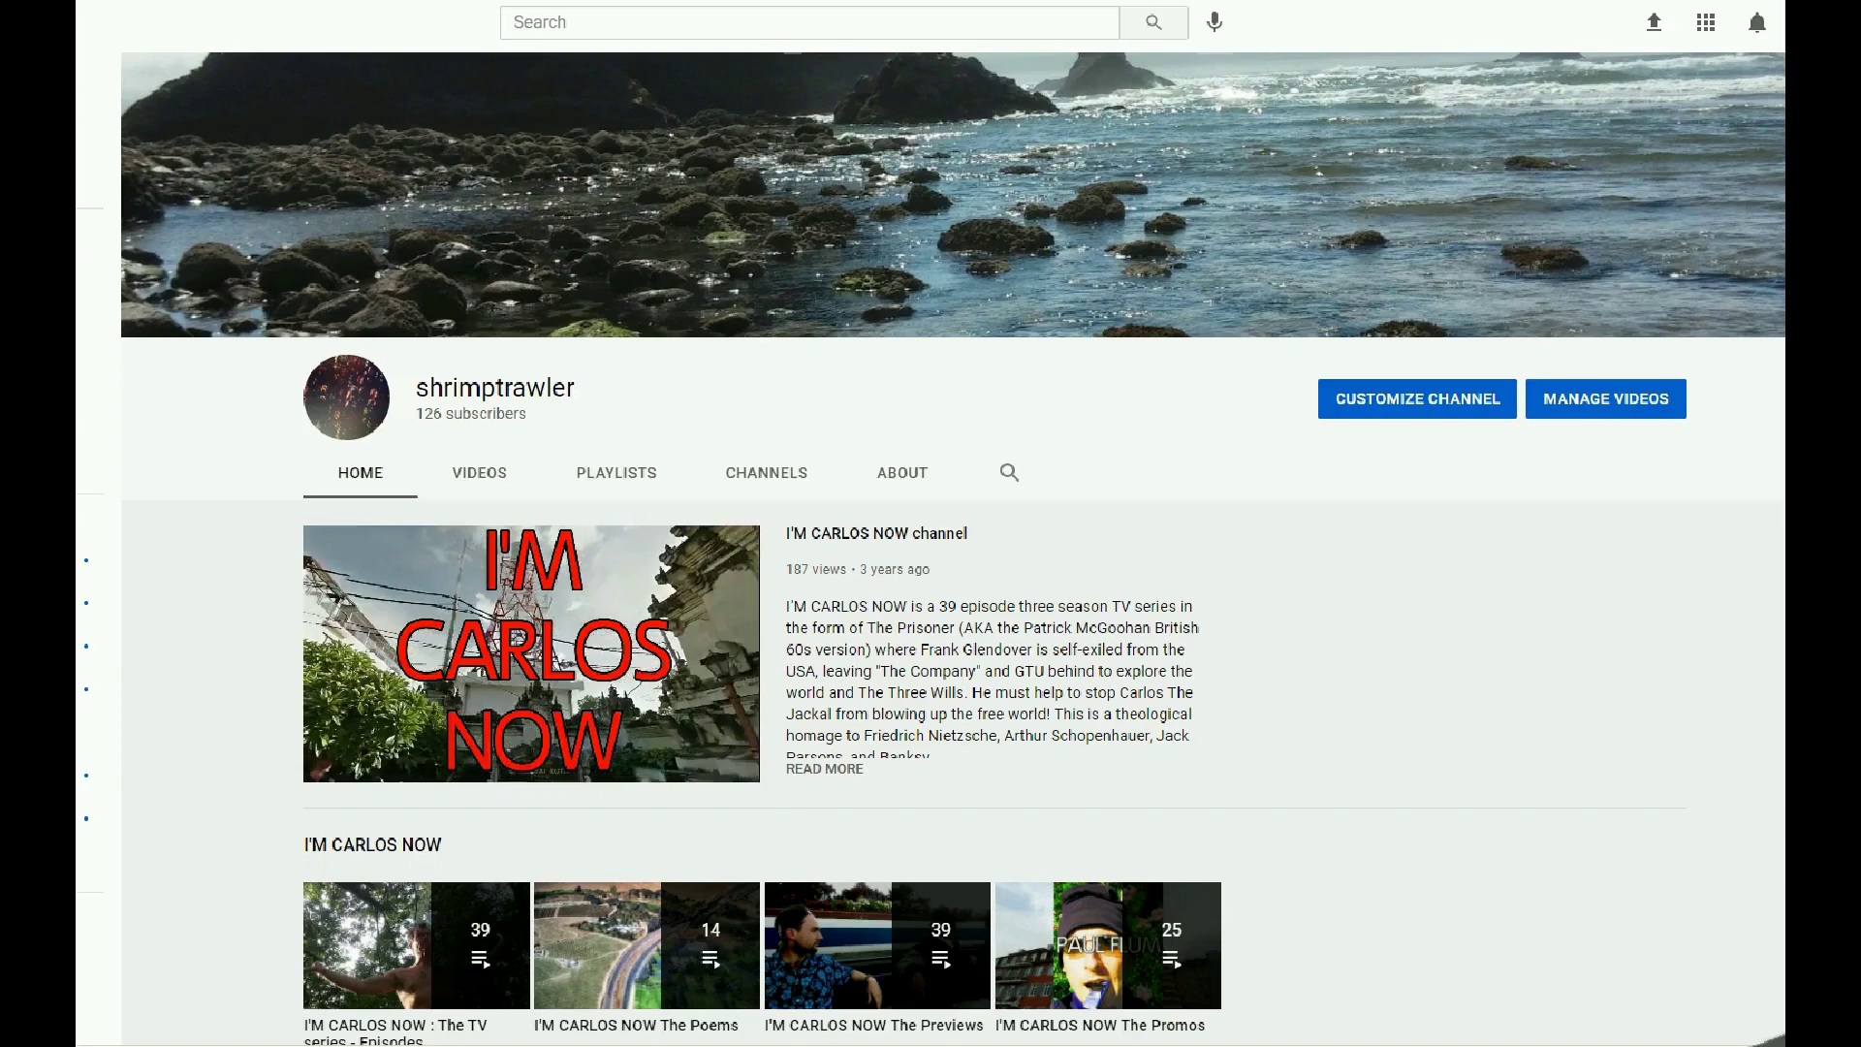
# - Scroll down the YouTube channel page to the Integrated Memory Glyphs playlist row
pyautogui.scroll(-4, 952, 550)
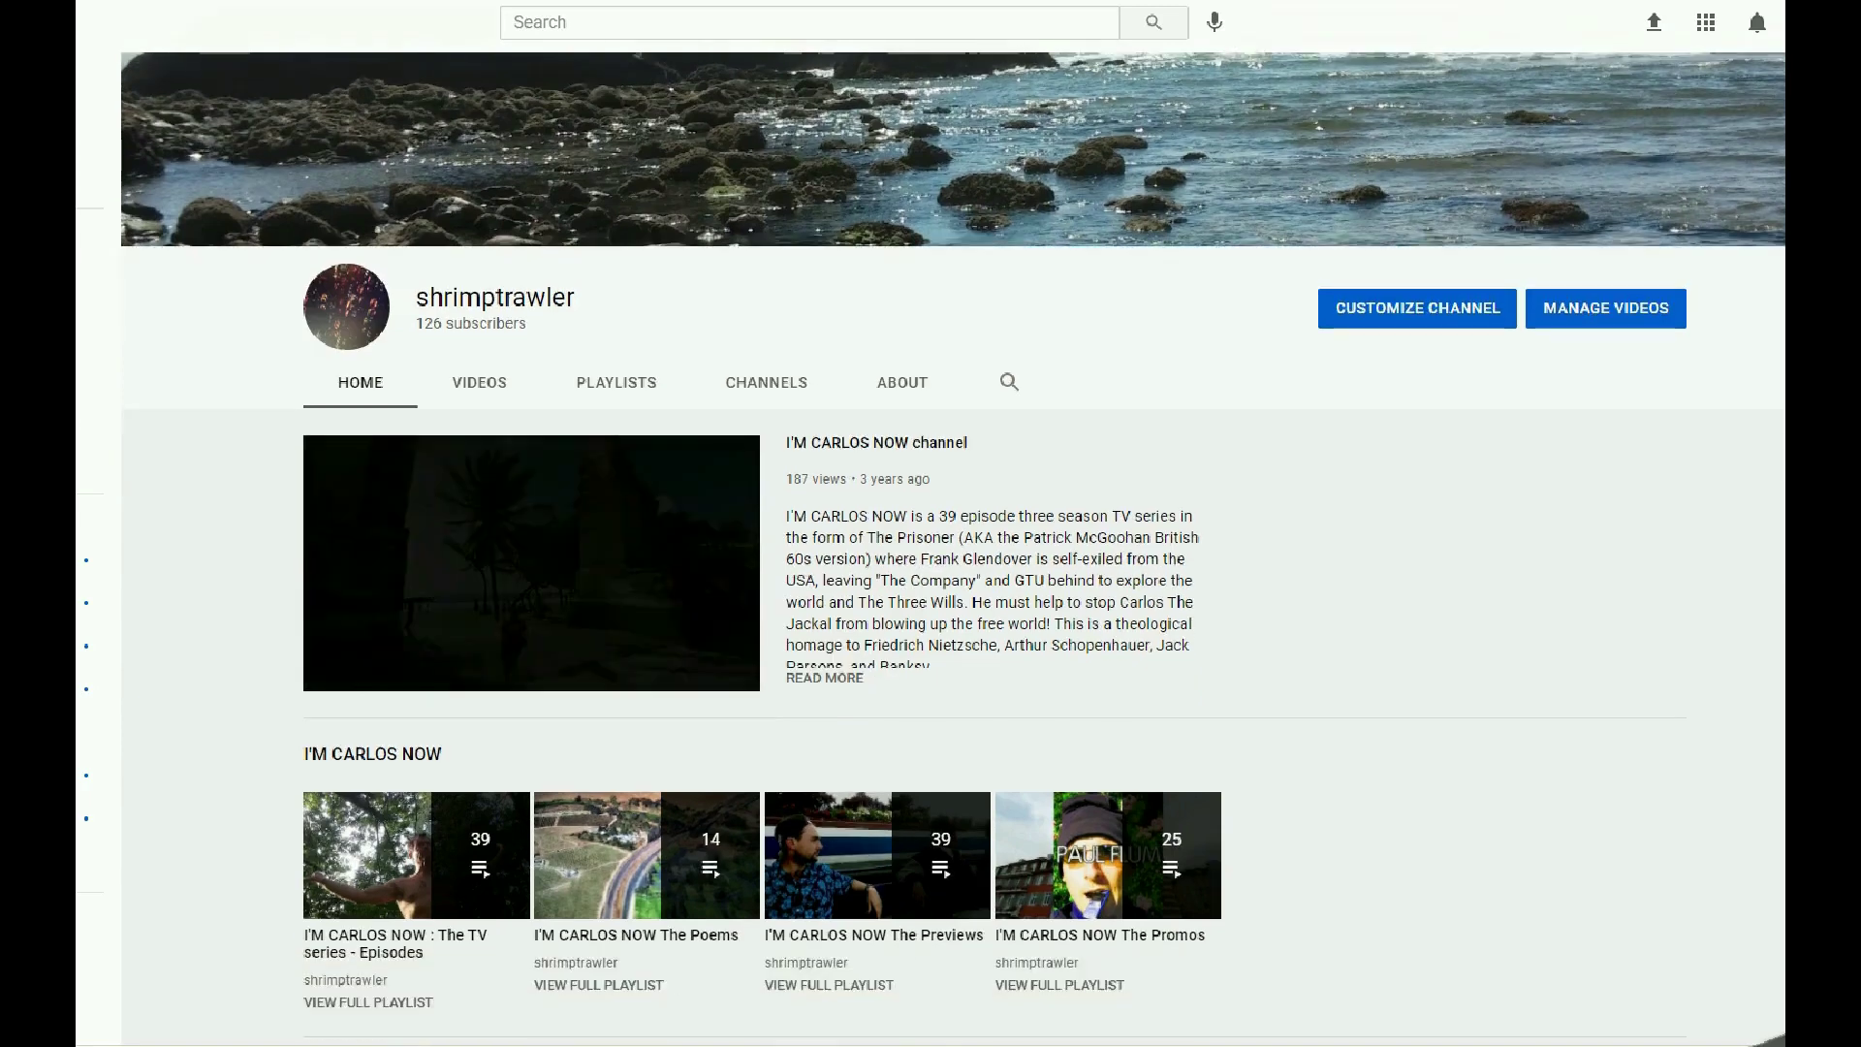
pyautogui.scroll(-5, 952, 550)
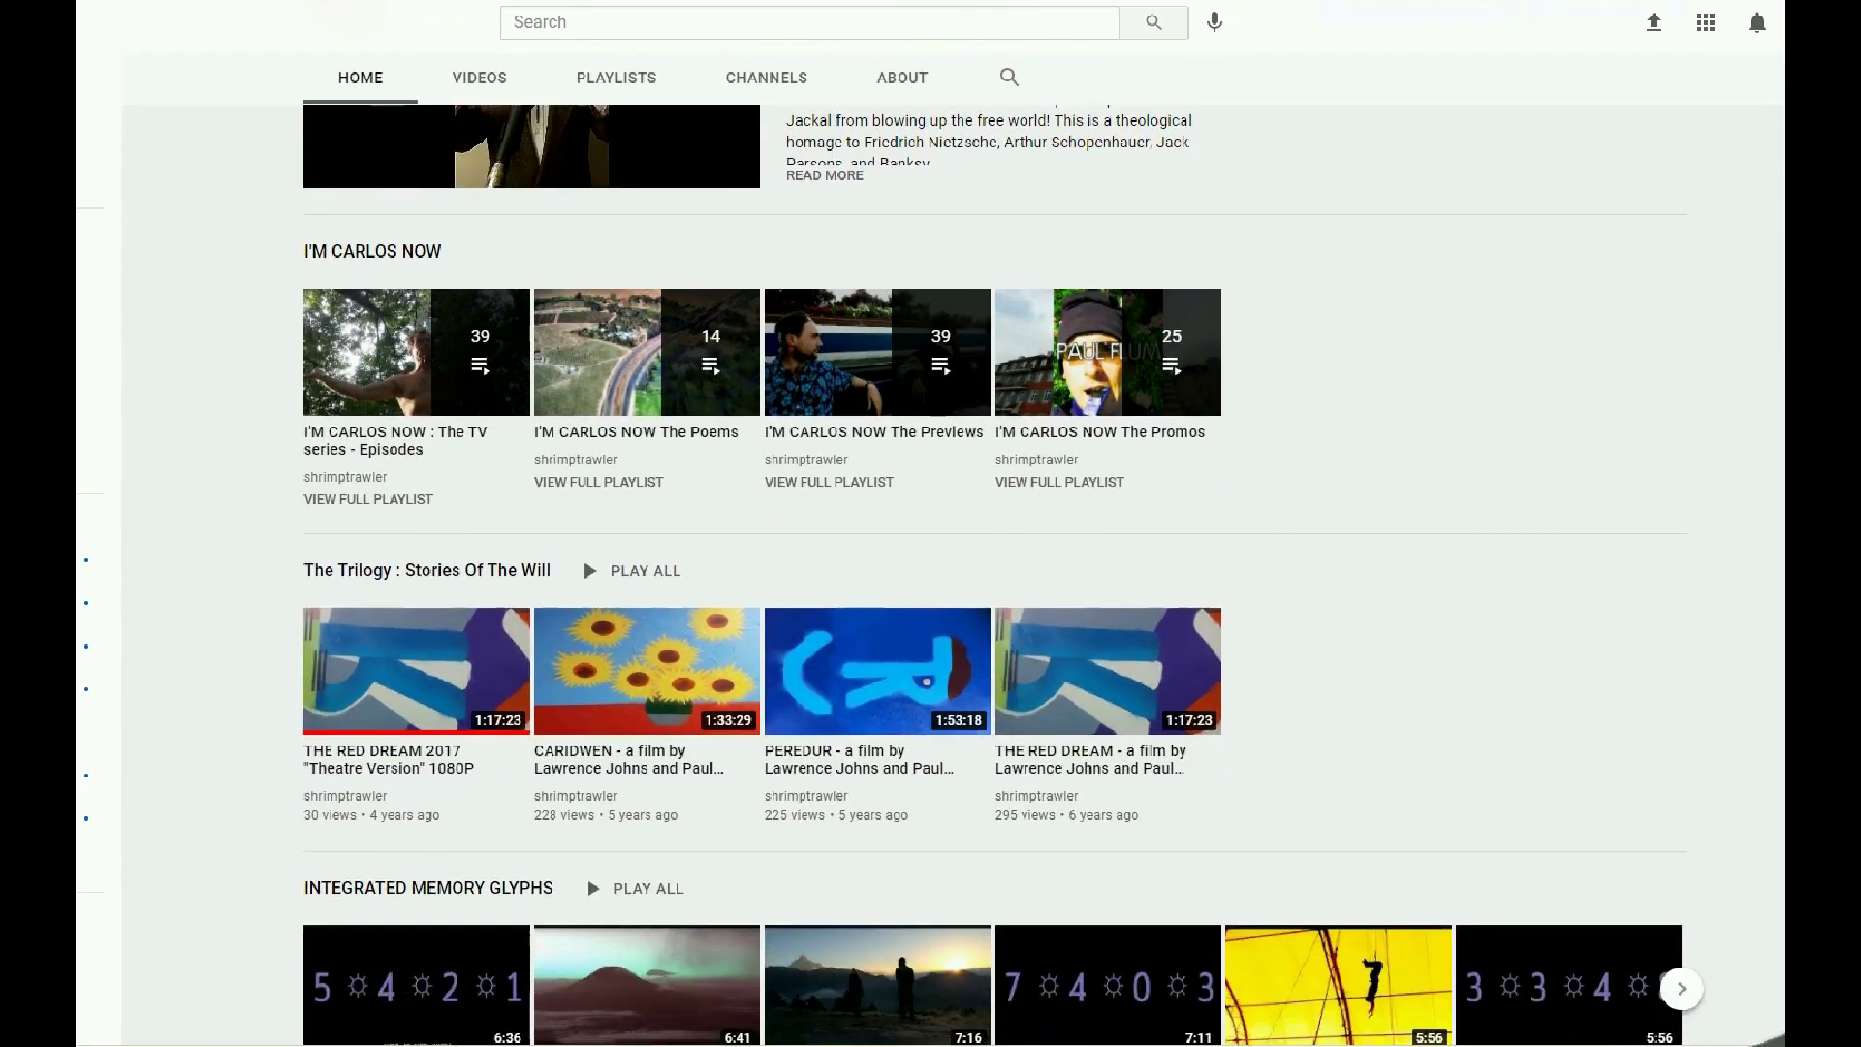
pyautogui.scroll(-3, 952, 549)
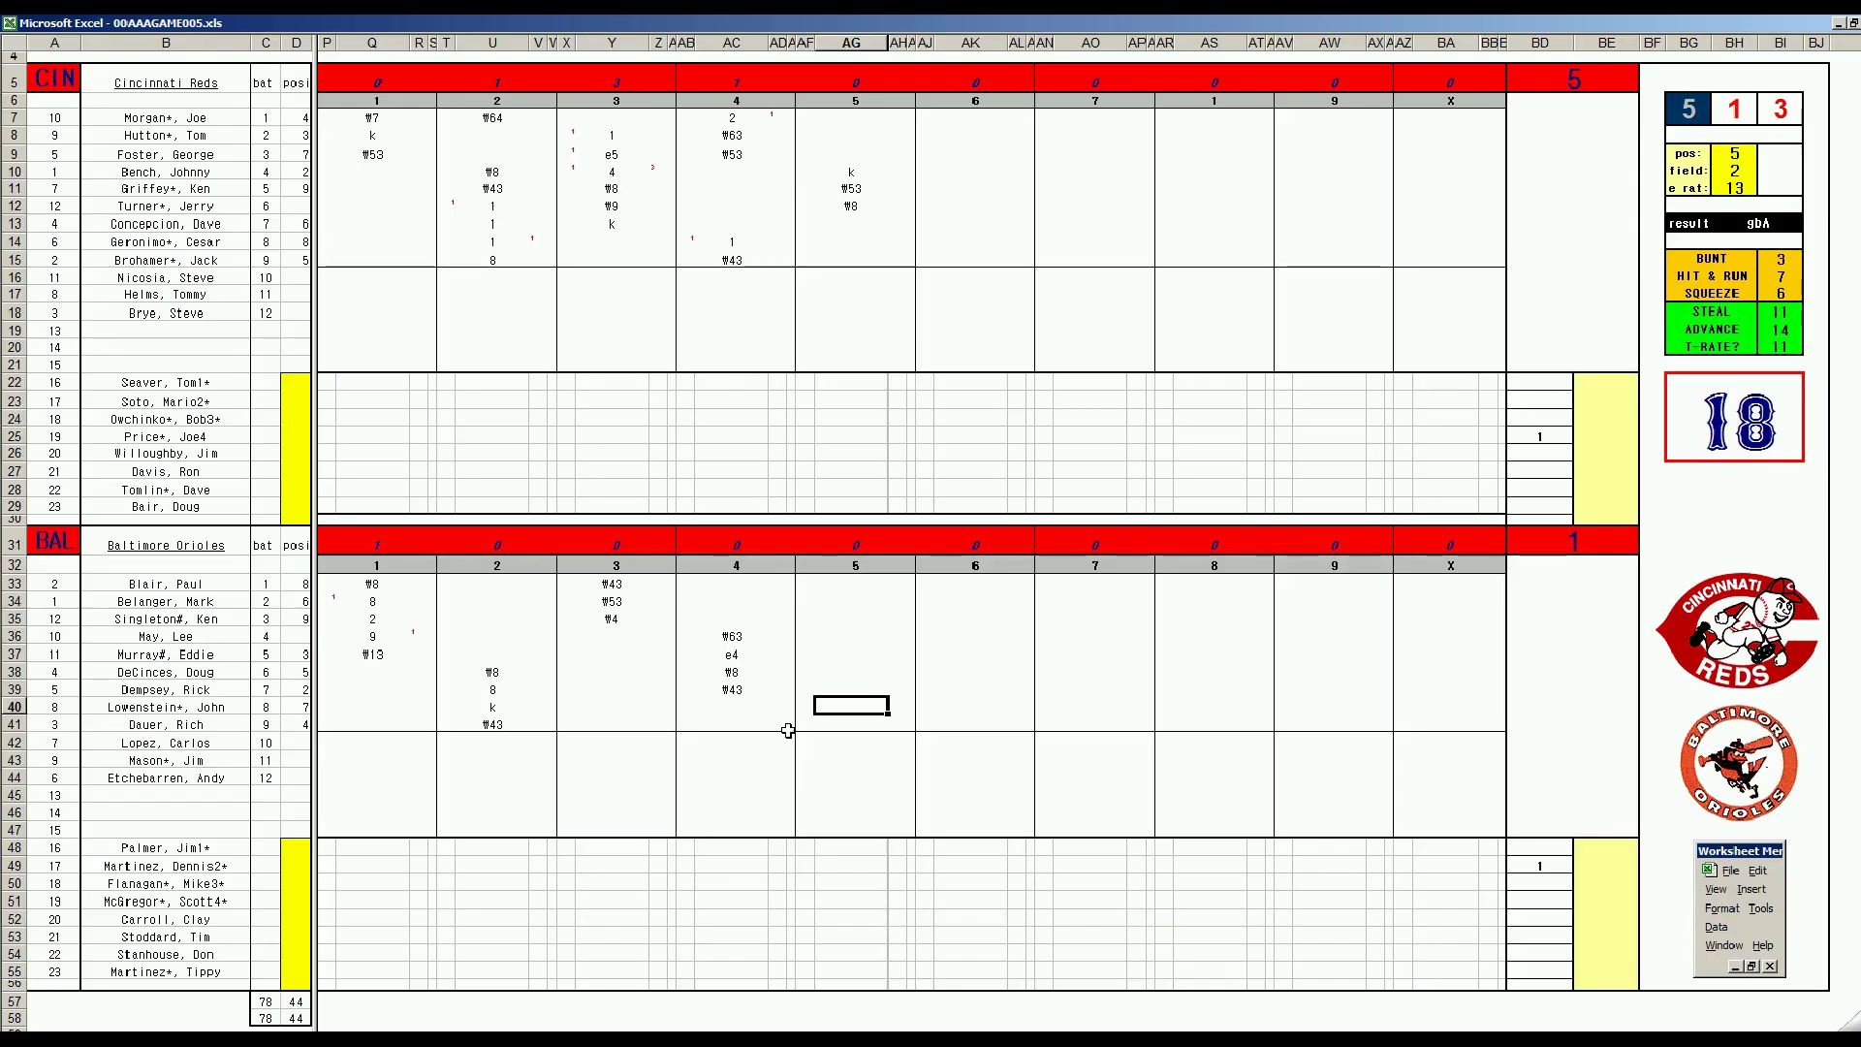
# - Record #6 and #8 for Orioles batters eight and nine, then 8 and #43 for the top two
pyautogui.write('#6')
pyautogui.press('Return')
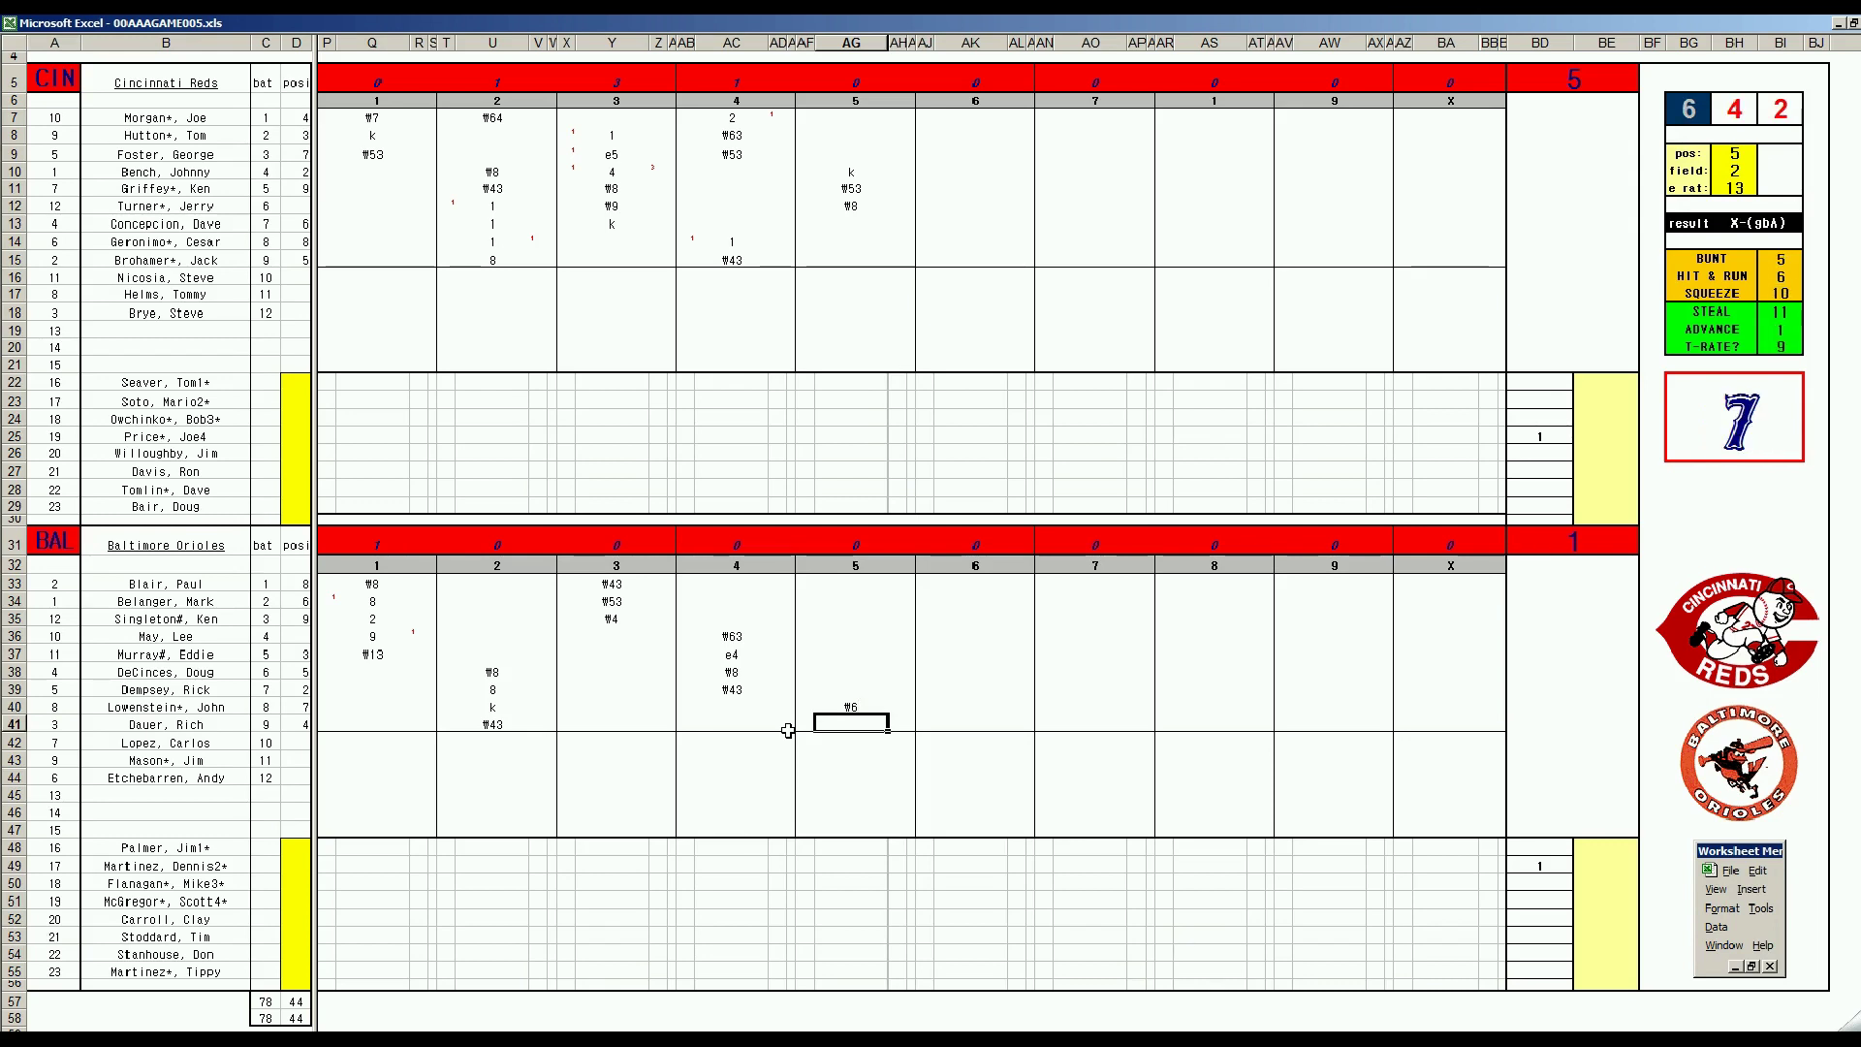
pyautogui.write('#8')
pyautogui.press('Return')
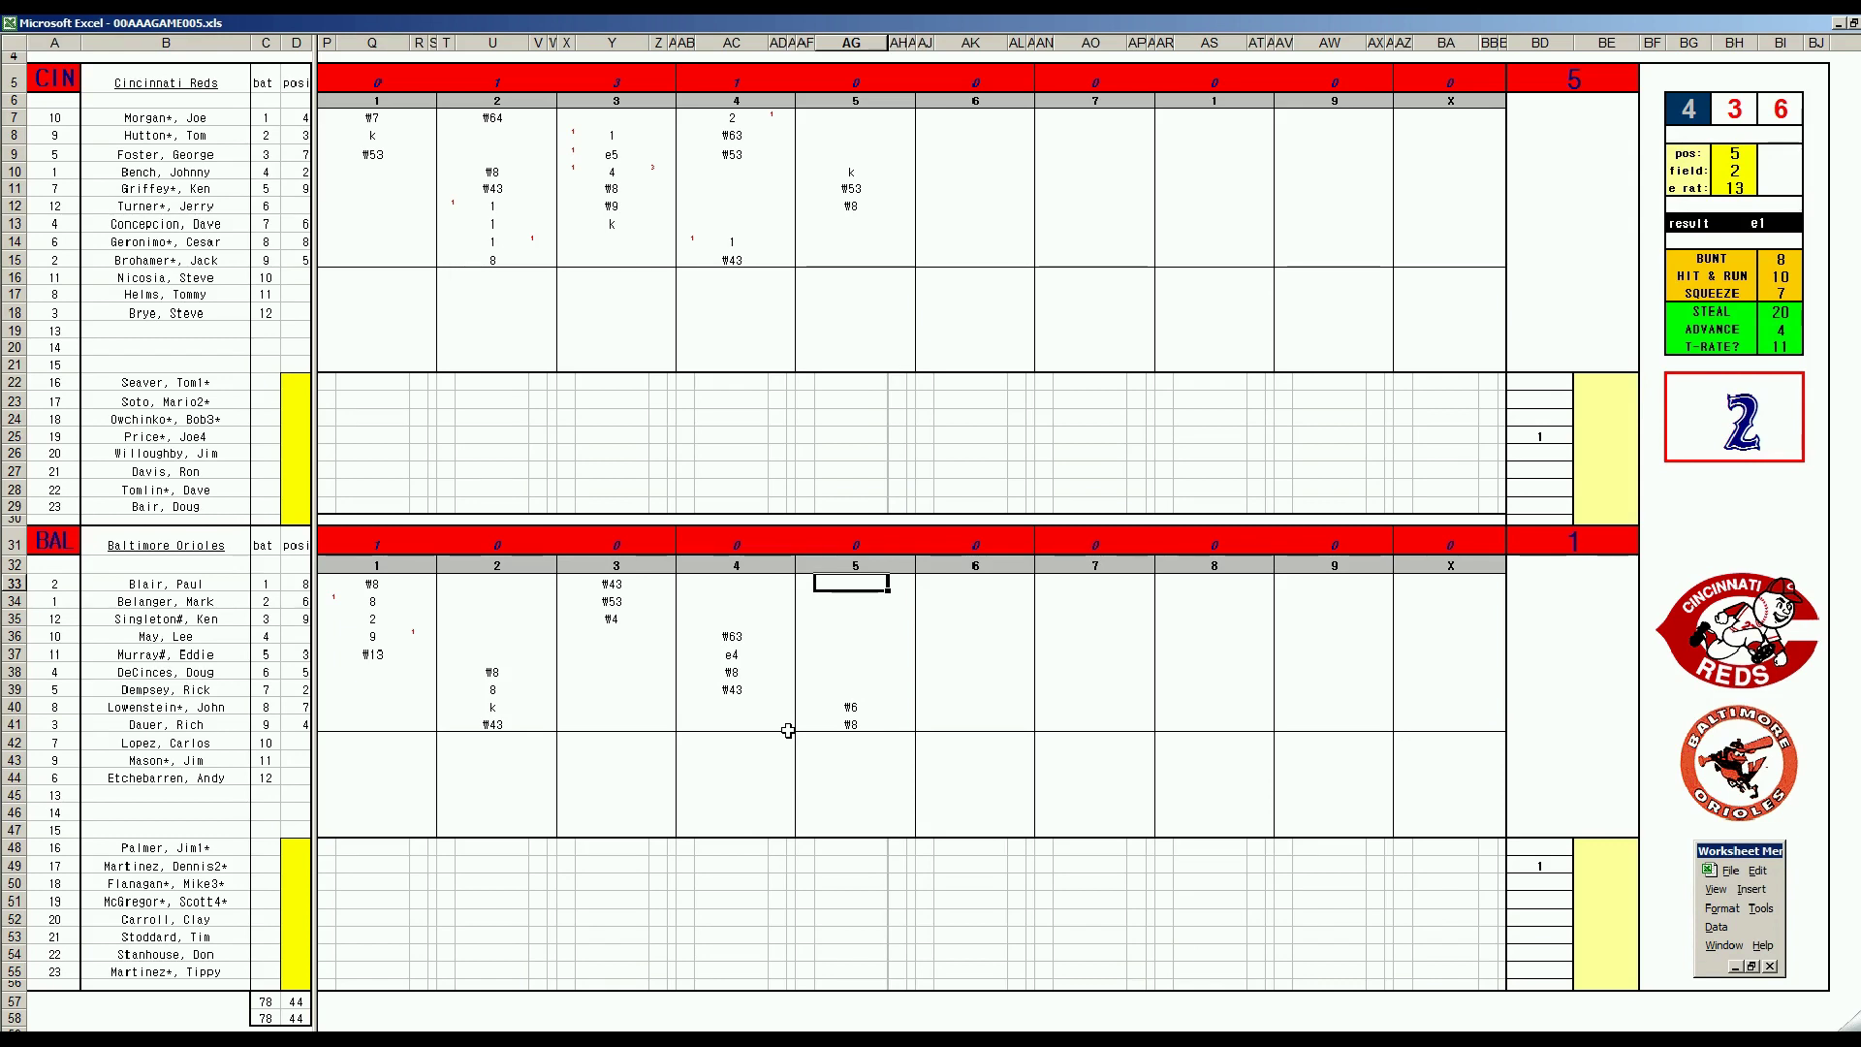
pyautogui.write('8')
pyautogui.press('Return')
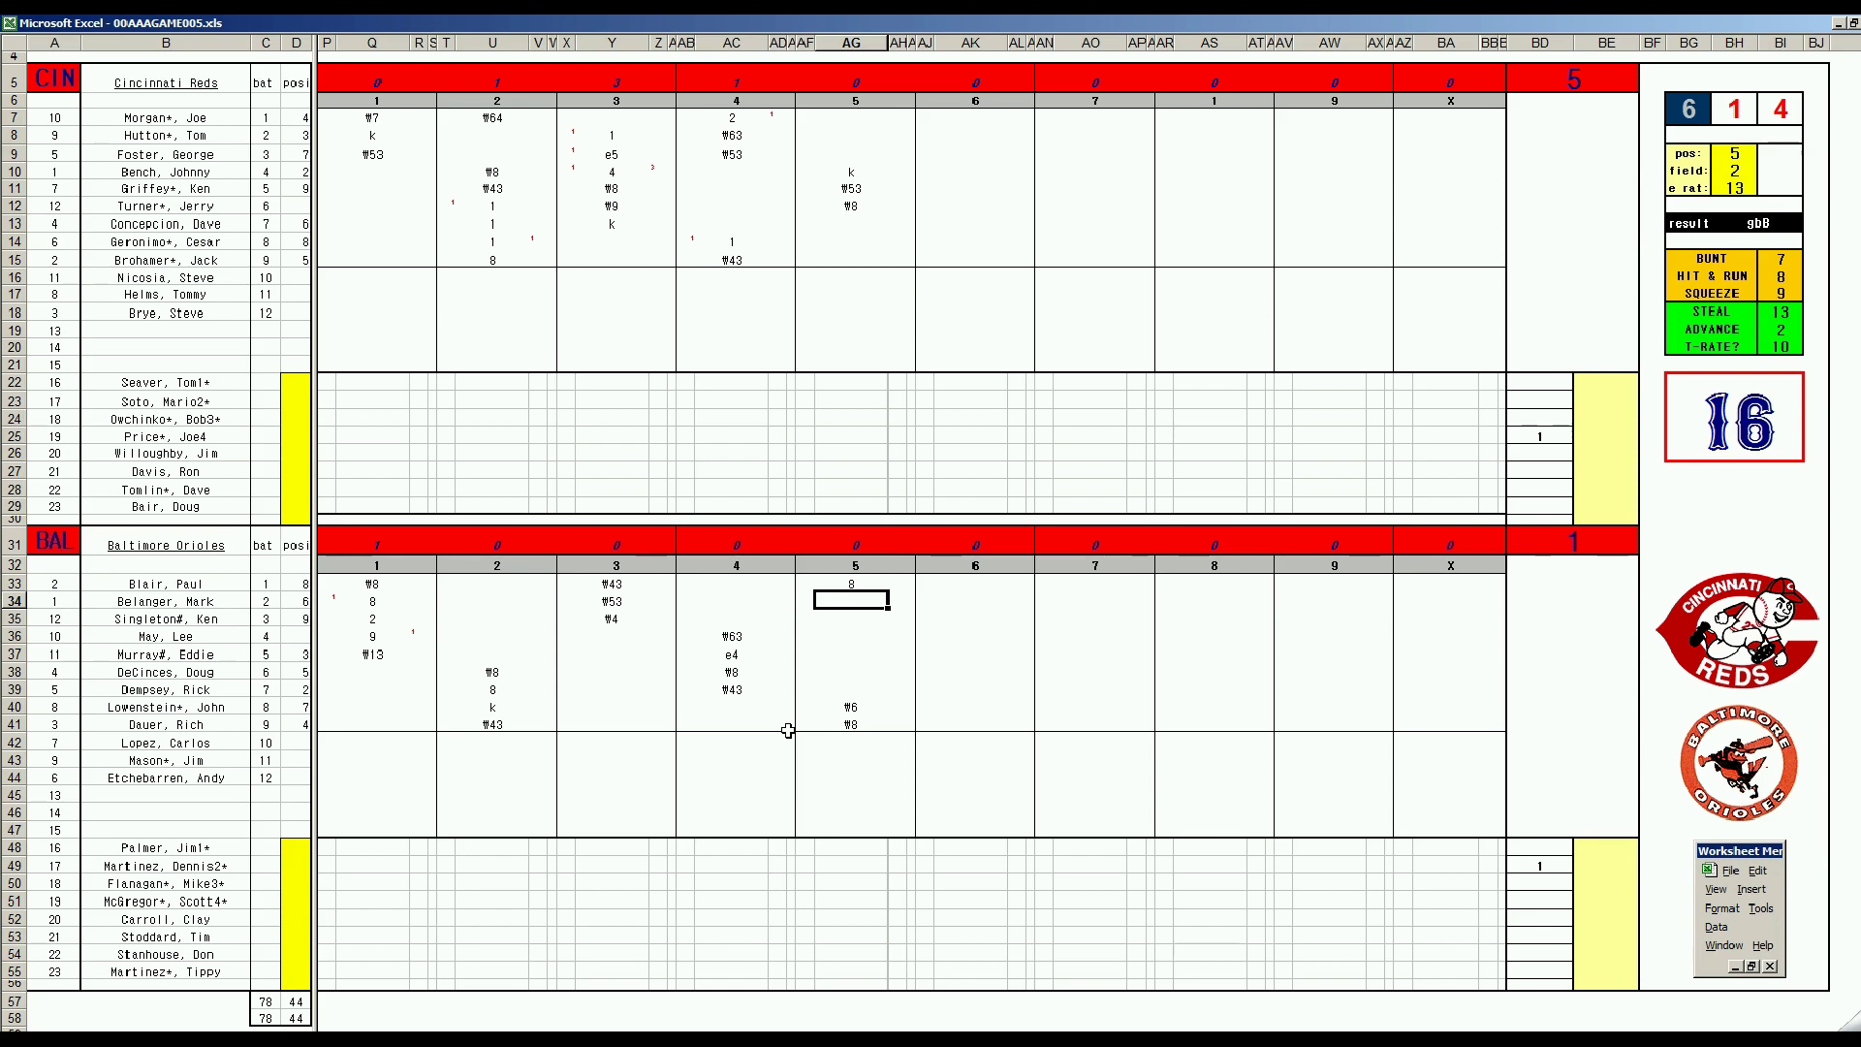
pyautogui.write('#43')
# - Raise the field rating to 3 for the Reds' sixth inning
pyautogui.click(936, 208)
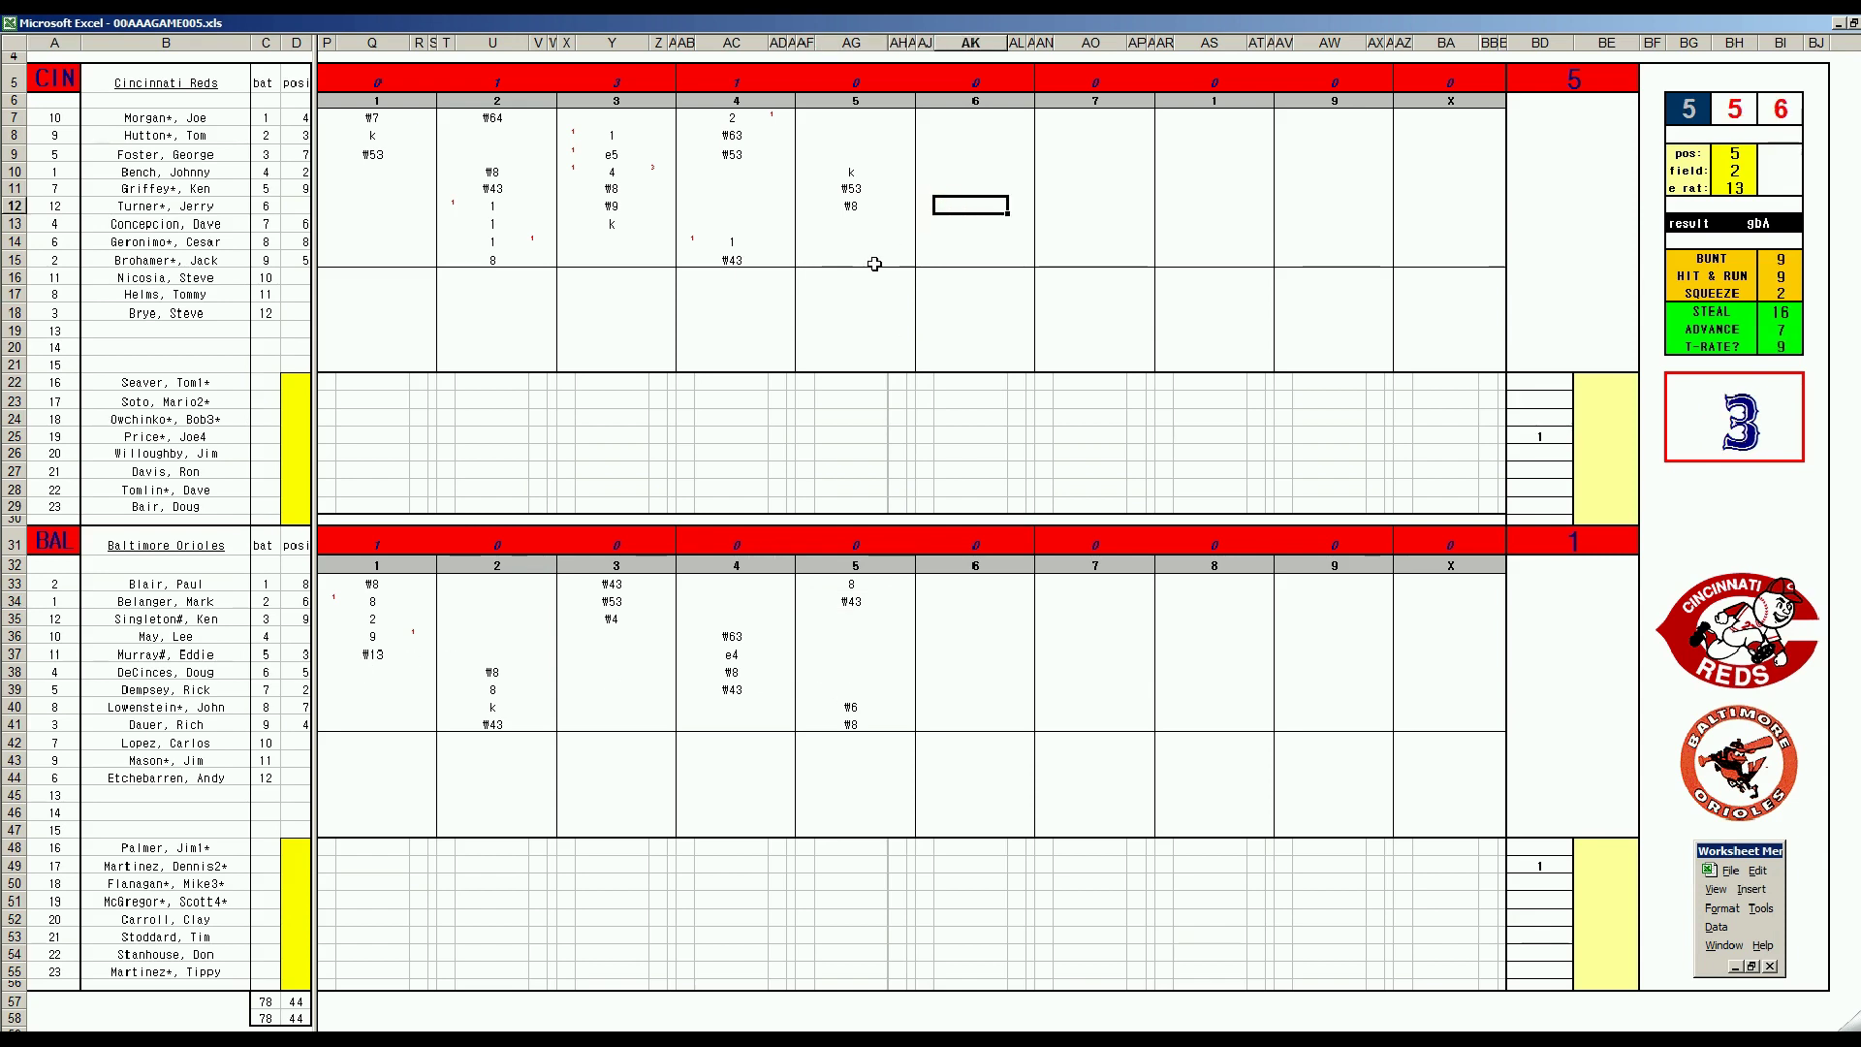
pyautogui.press('Down')
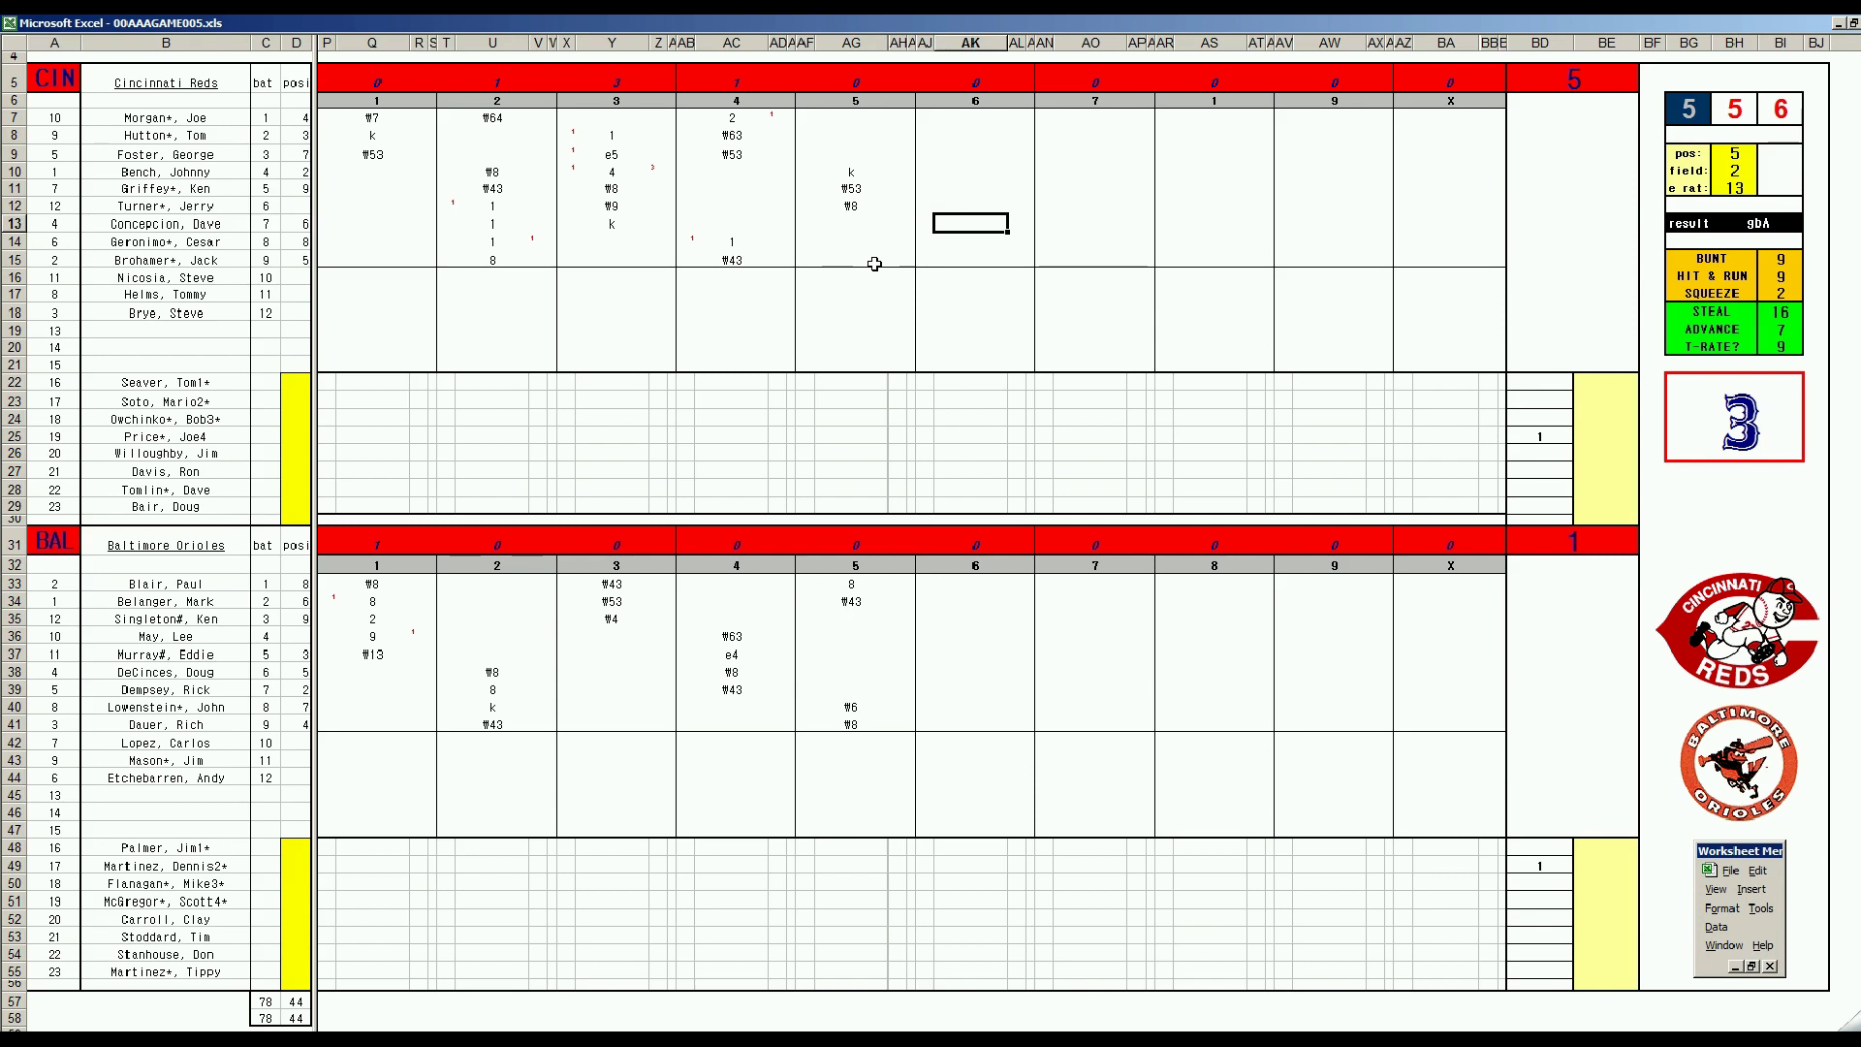
pyautogui.press('F9')
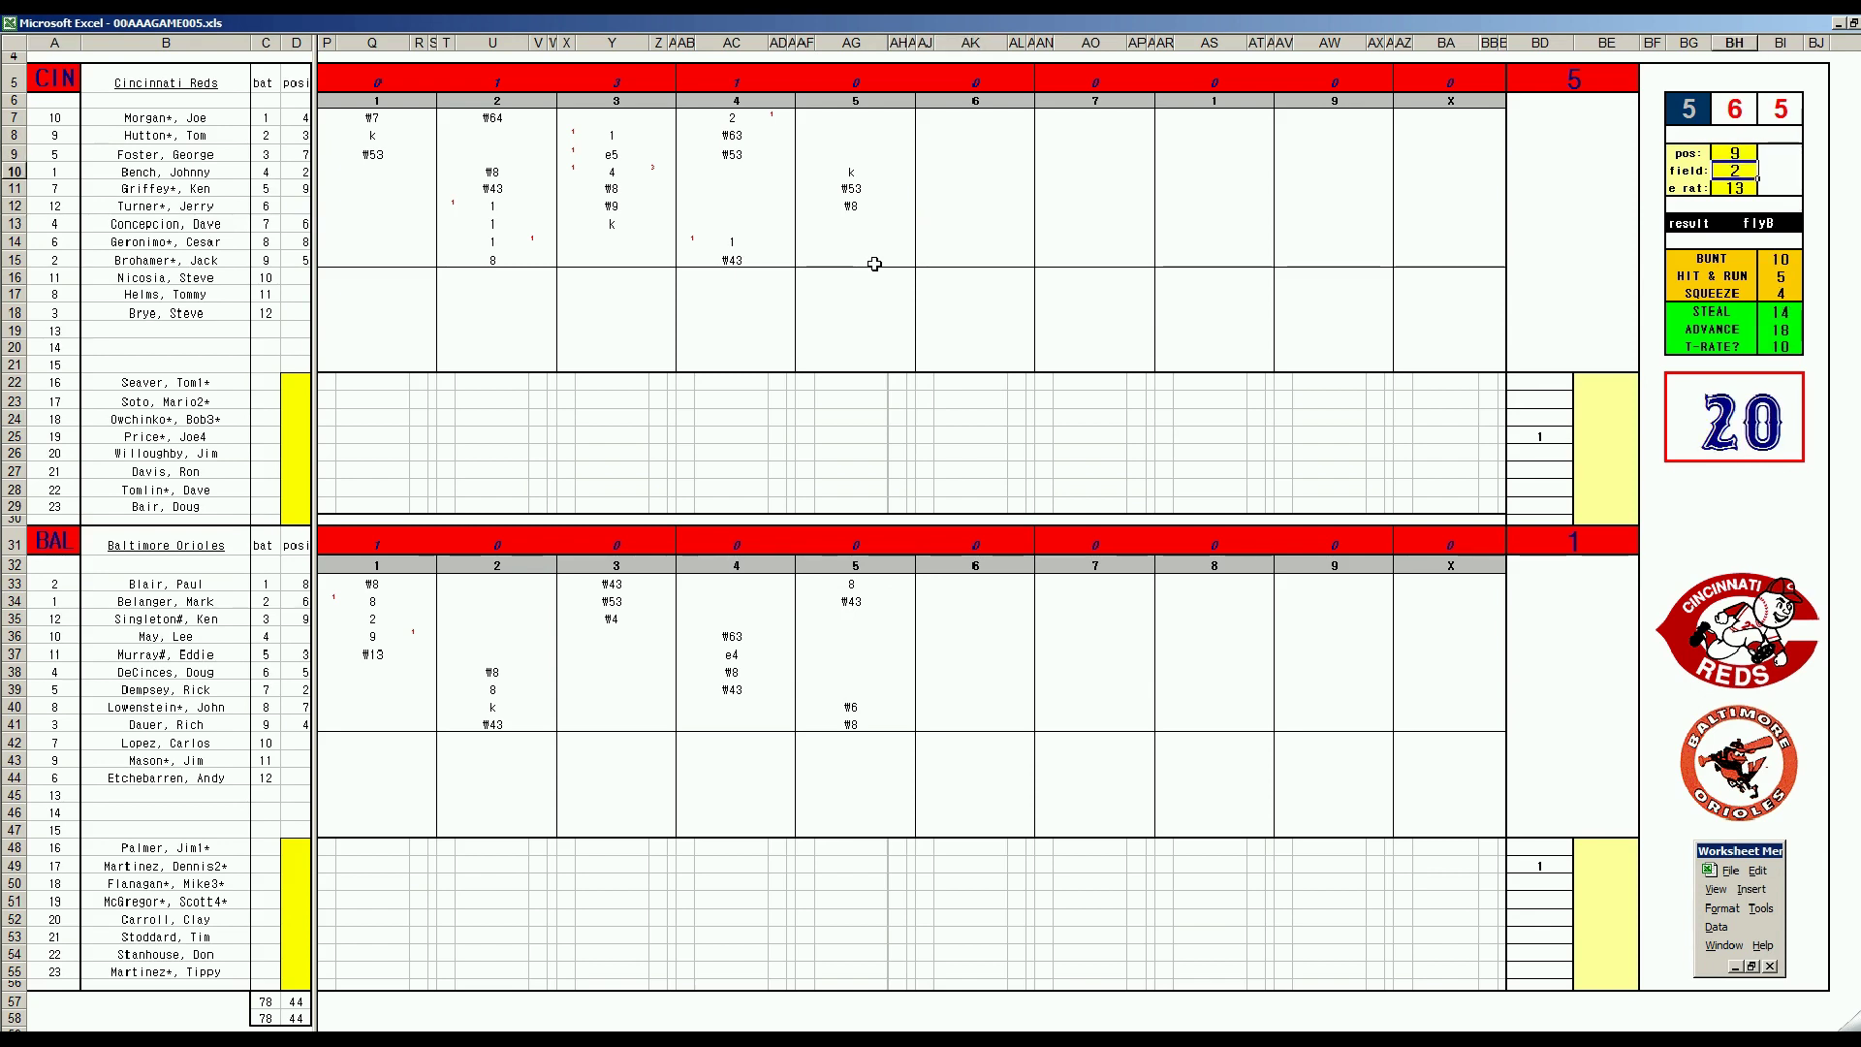
pyautogui.write('3')
pyautogui.press('Return')
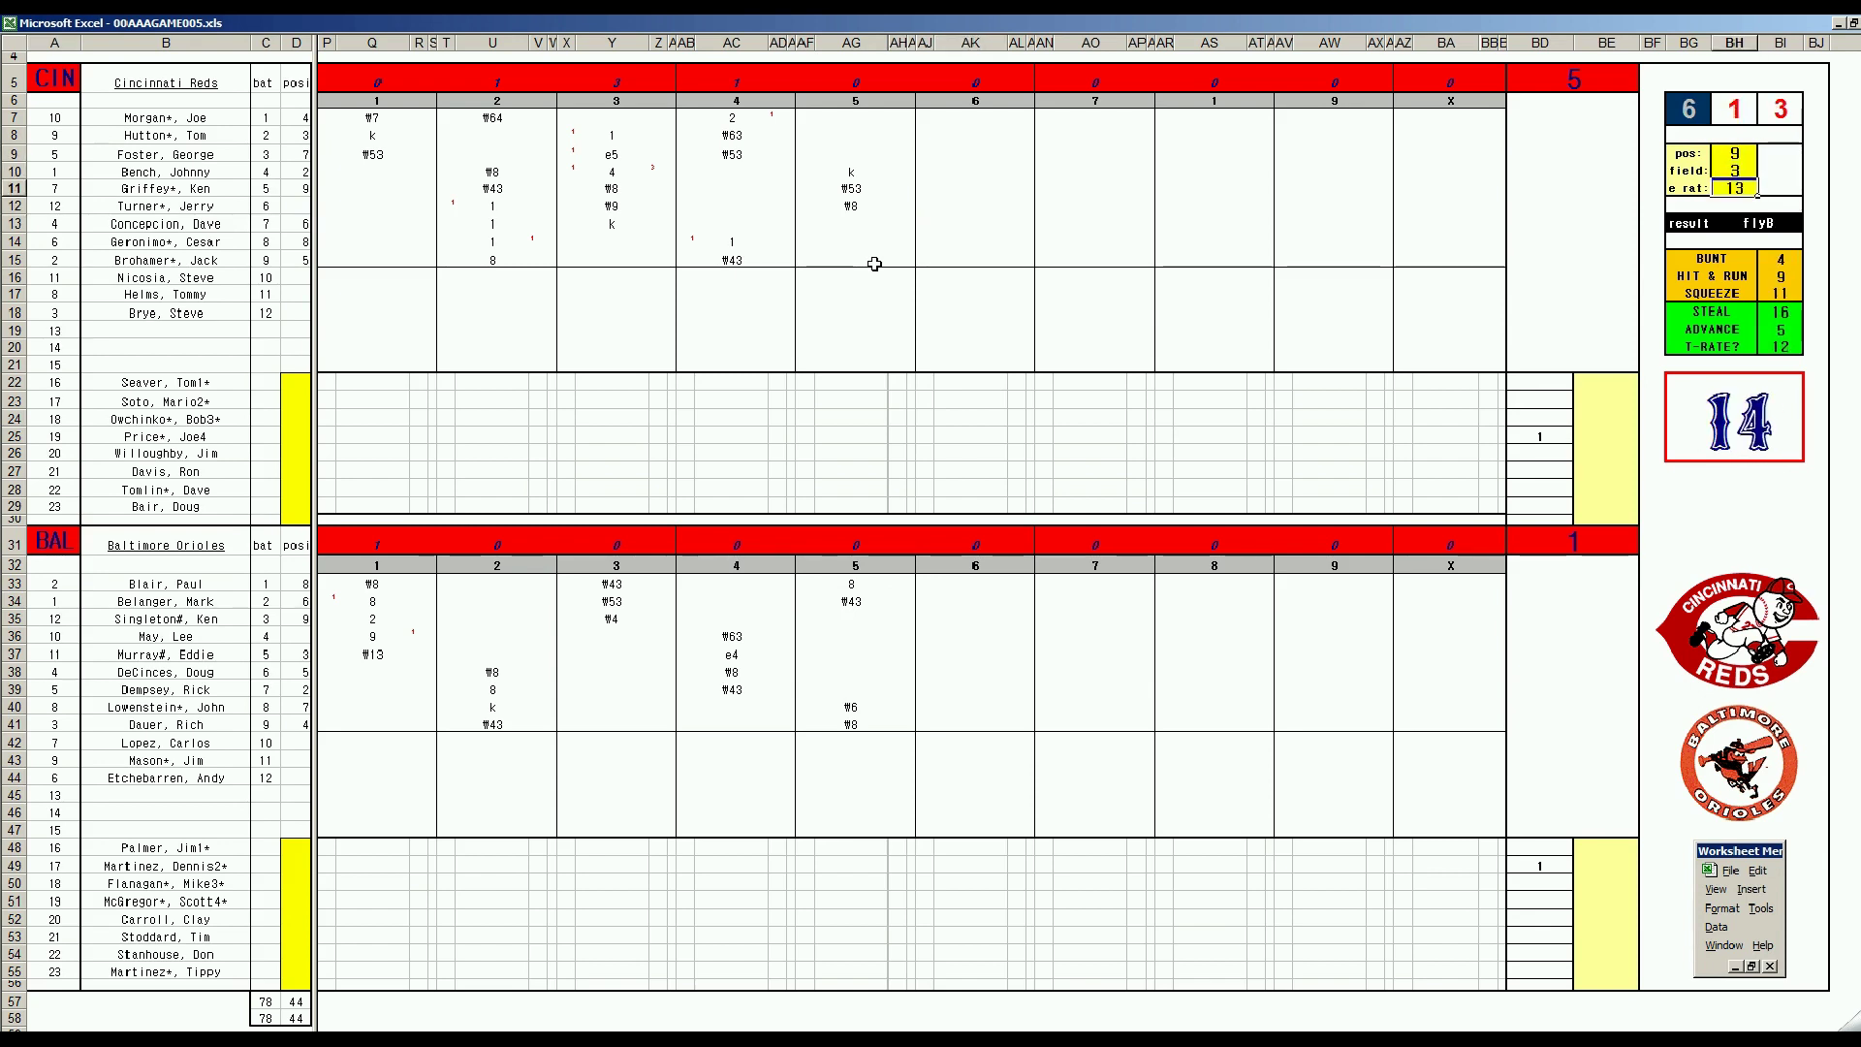
# - Enter #9, 8 and 1 in the sixth-inning cells AK13:AK15
pyautogui.click(962, 227)
pyautogui.write('#9')
pyautogui.press('Return')
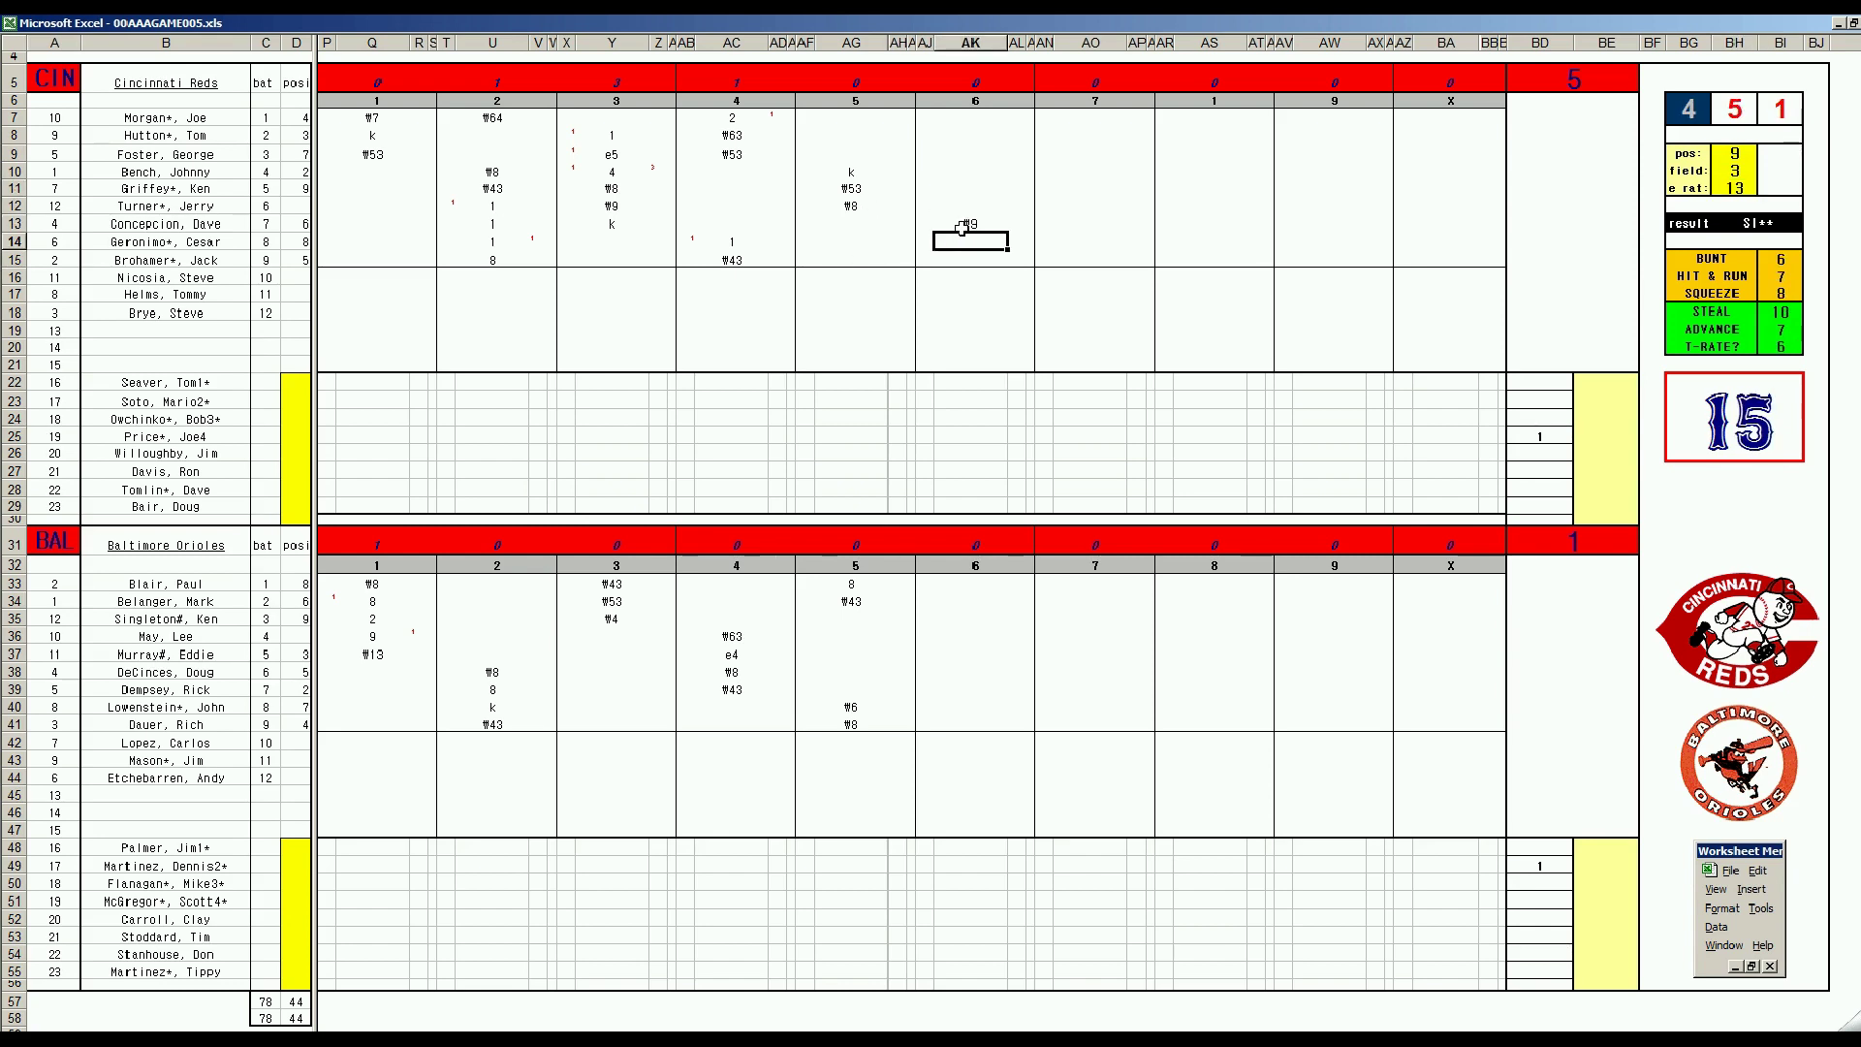
pyautogui.write('8')
pyautogui.press('Return')
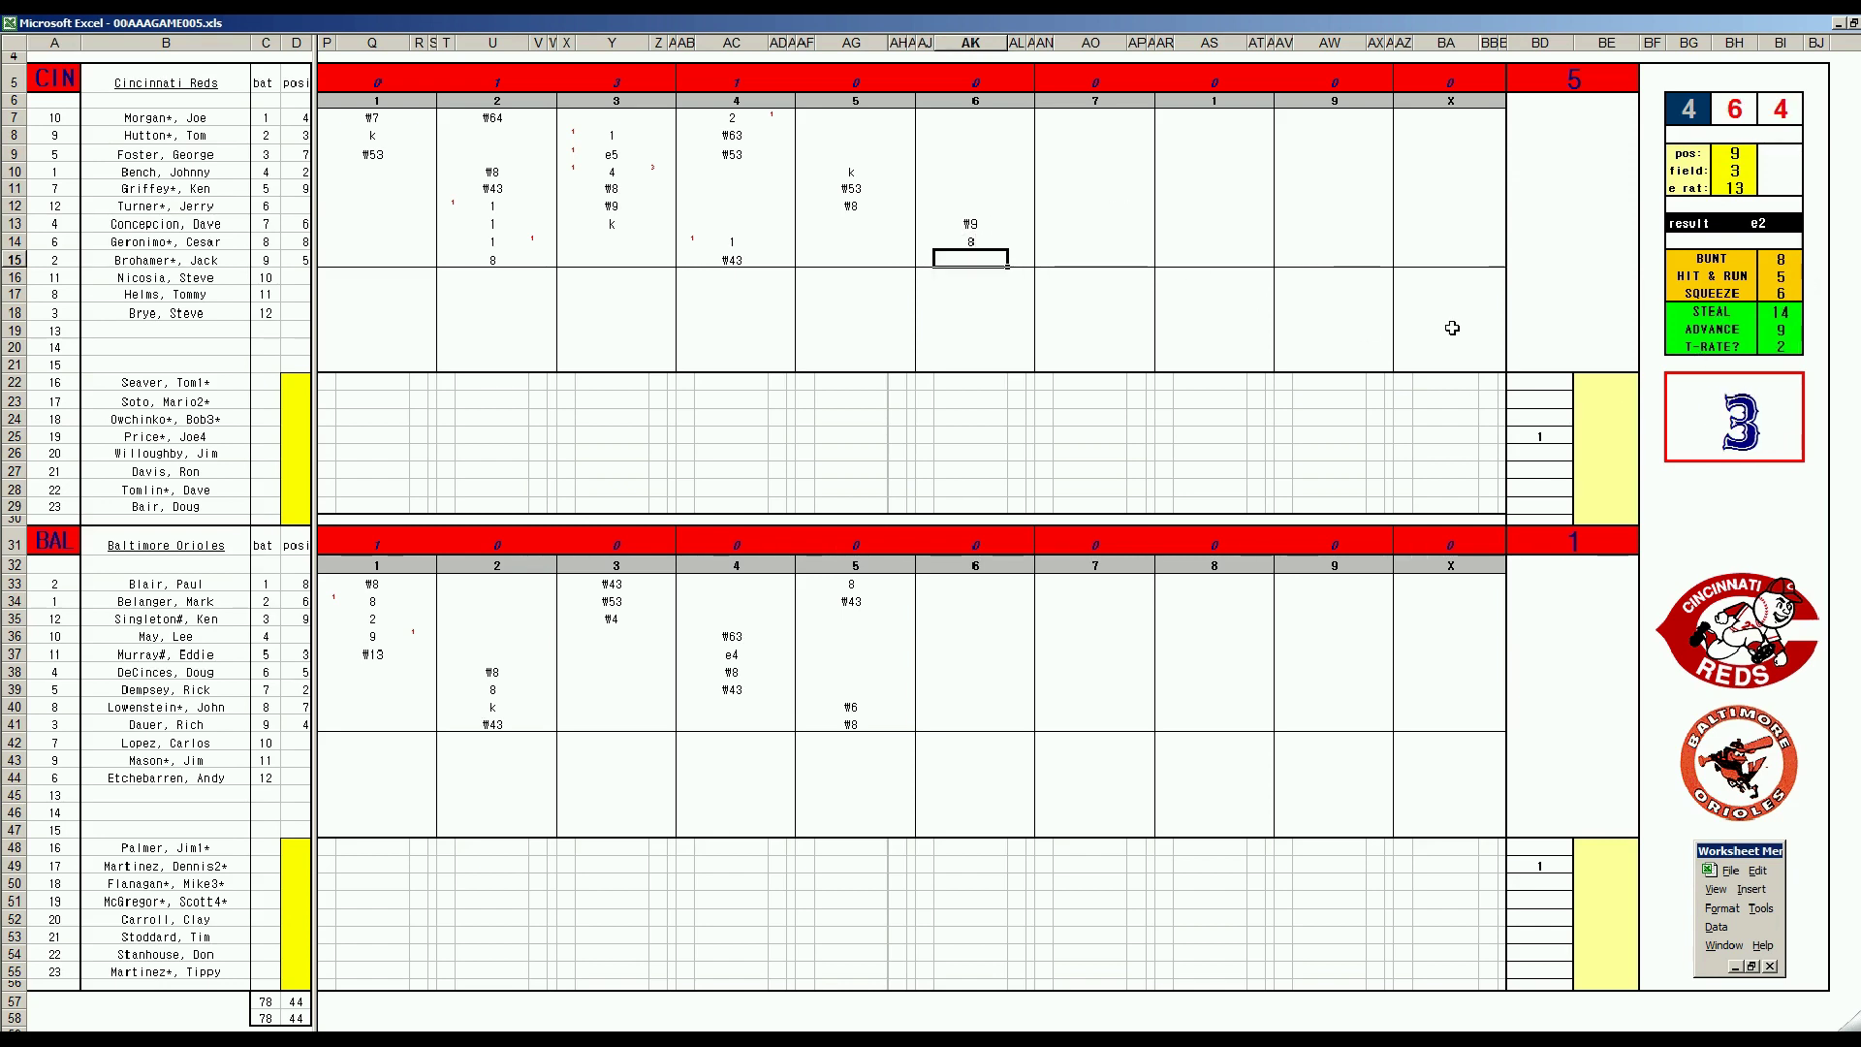
pyautogui.write('1')
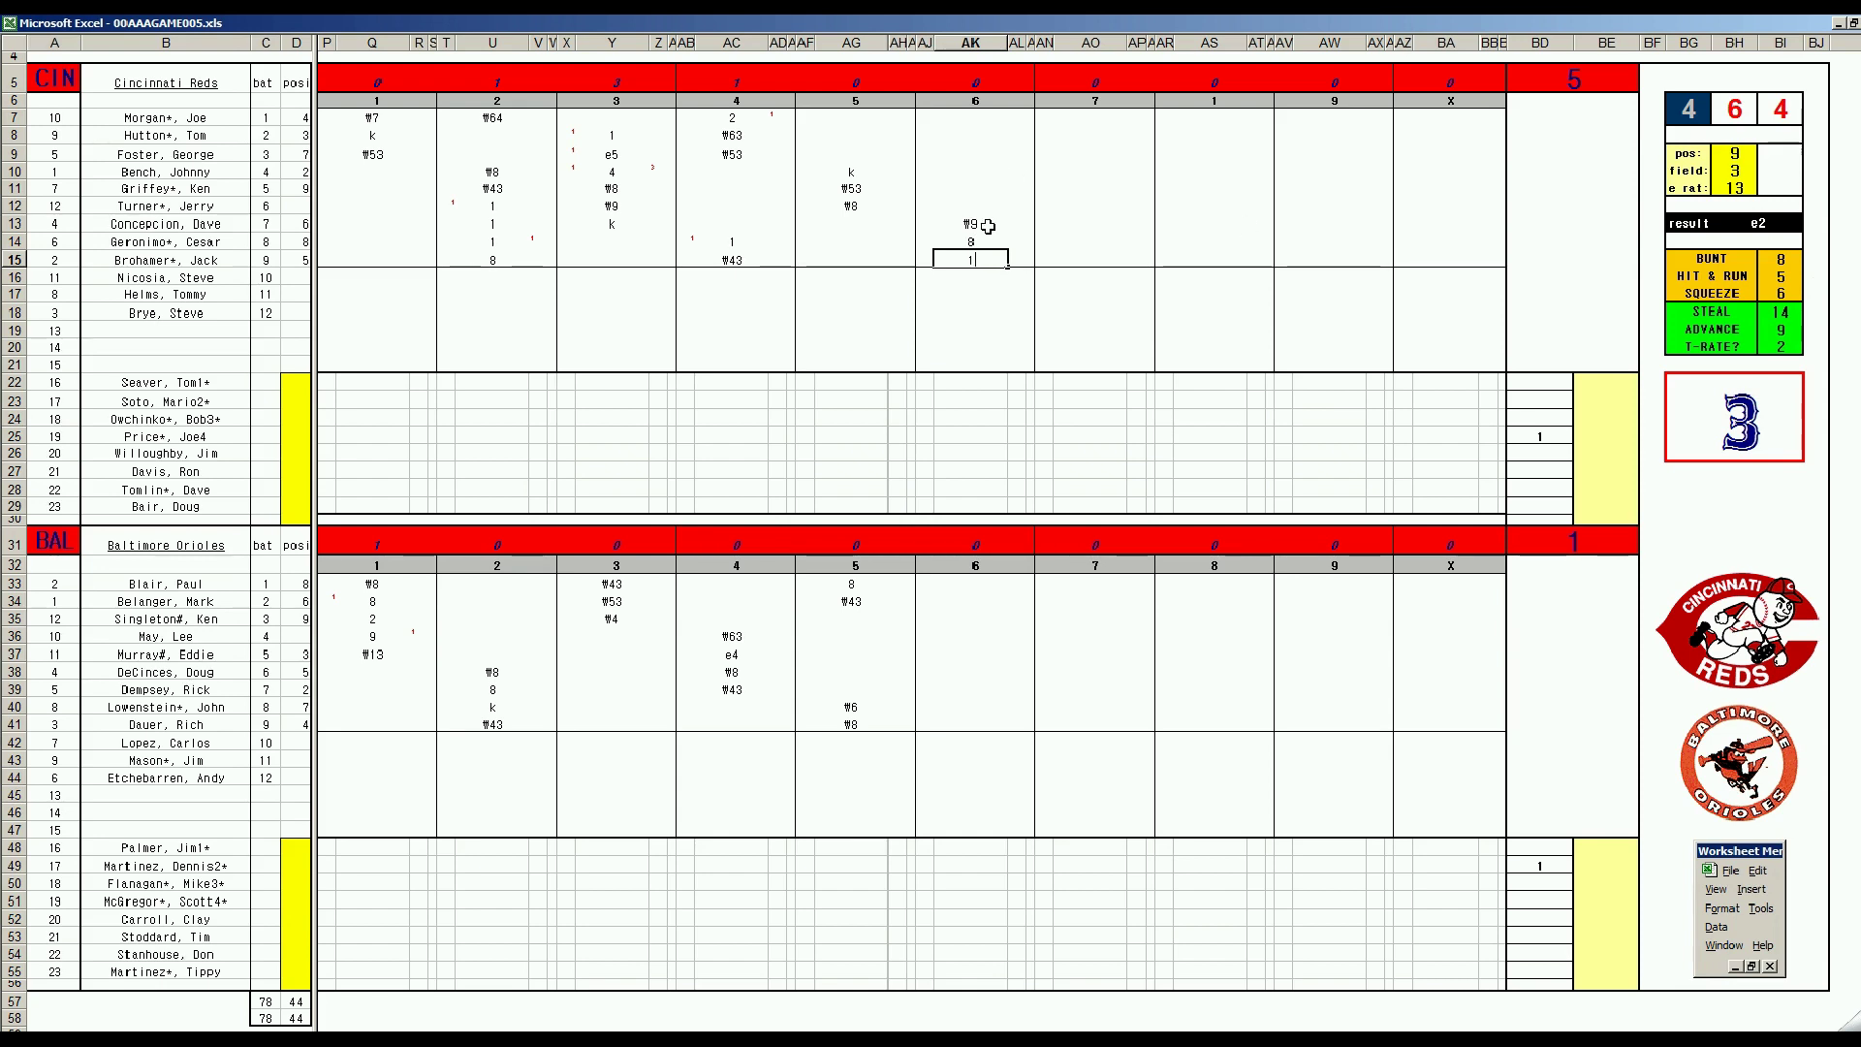
# - Enter 1 for the leadoff batter in AK7 and a run tick in AJ14
pyautogui.click(974, 119)
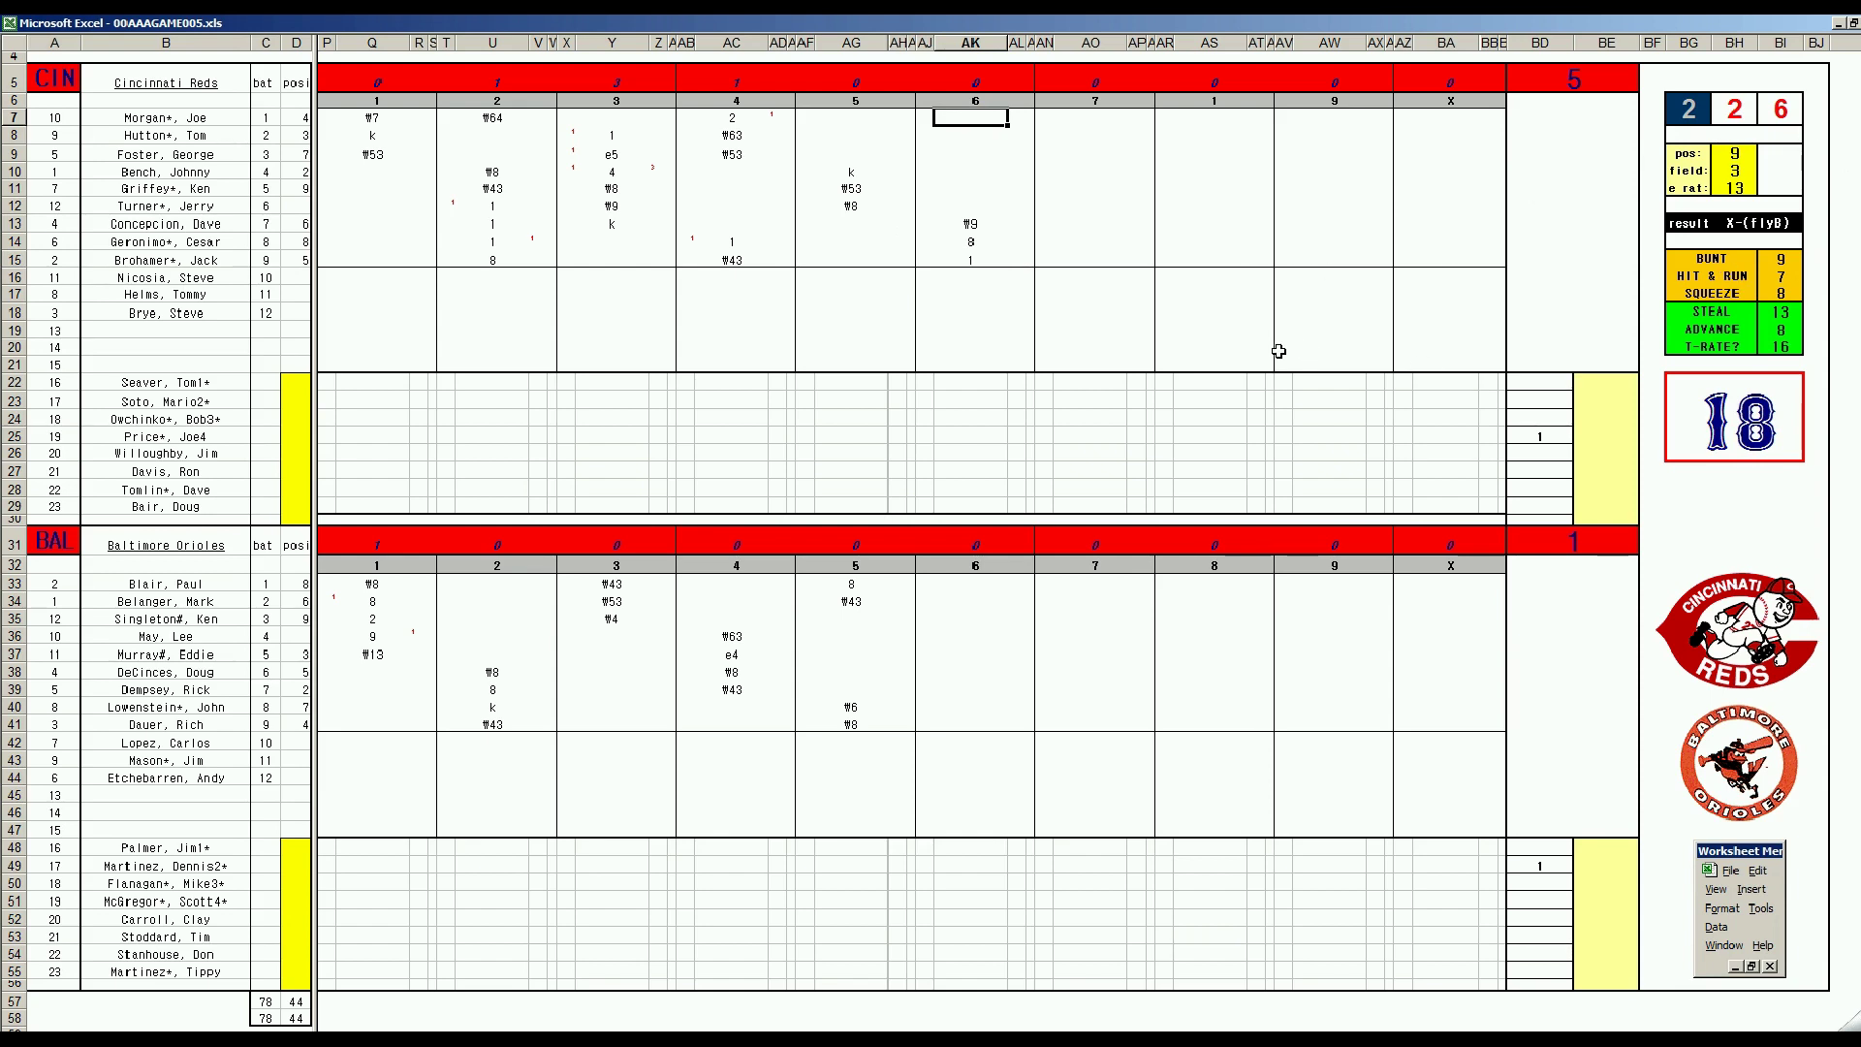
pyautogui.write('1')
pyautogui.press('Left')
pyautogui.press('Down')
pyautogui.press('Down')
pyautogui.press('Down')
pyautogui.press('Down')
pyautogui.press('Down')
pyautogui.press('Down')
pyautogui.press('Down')
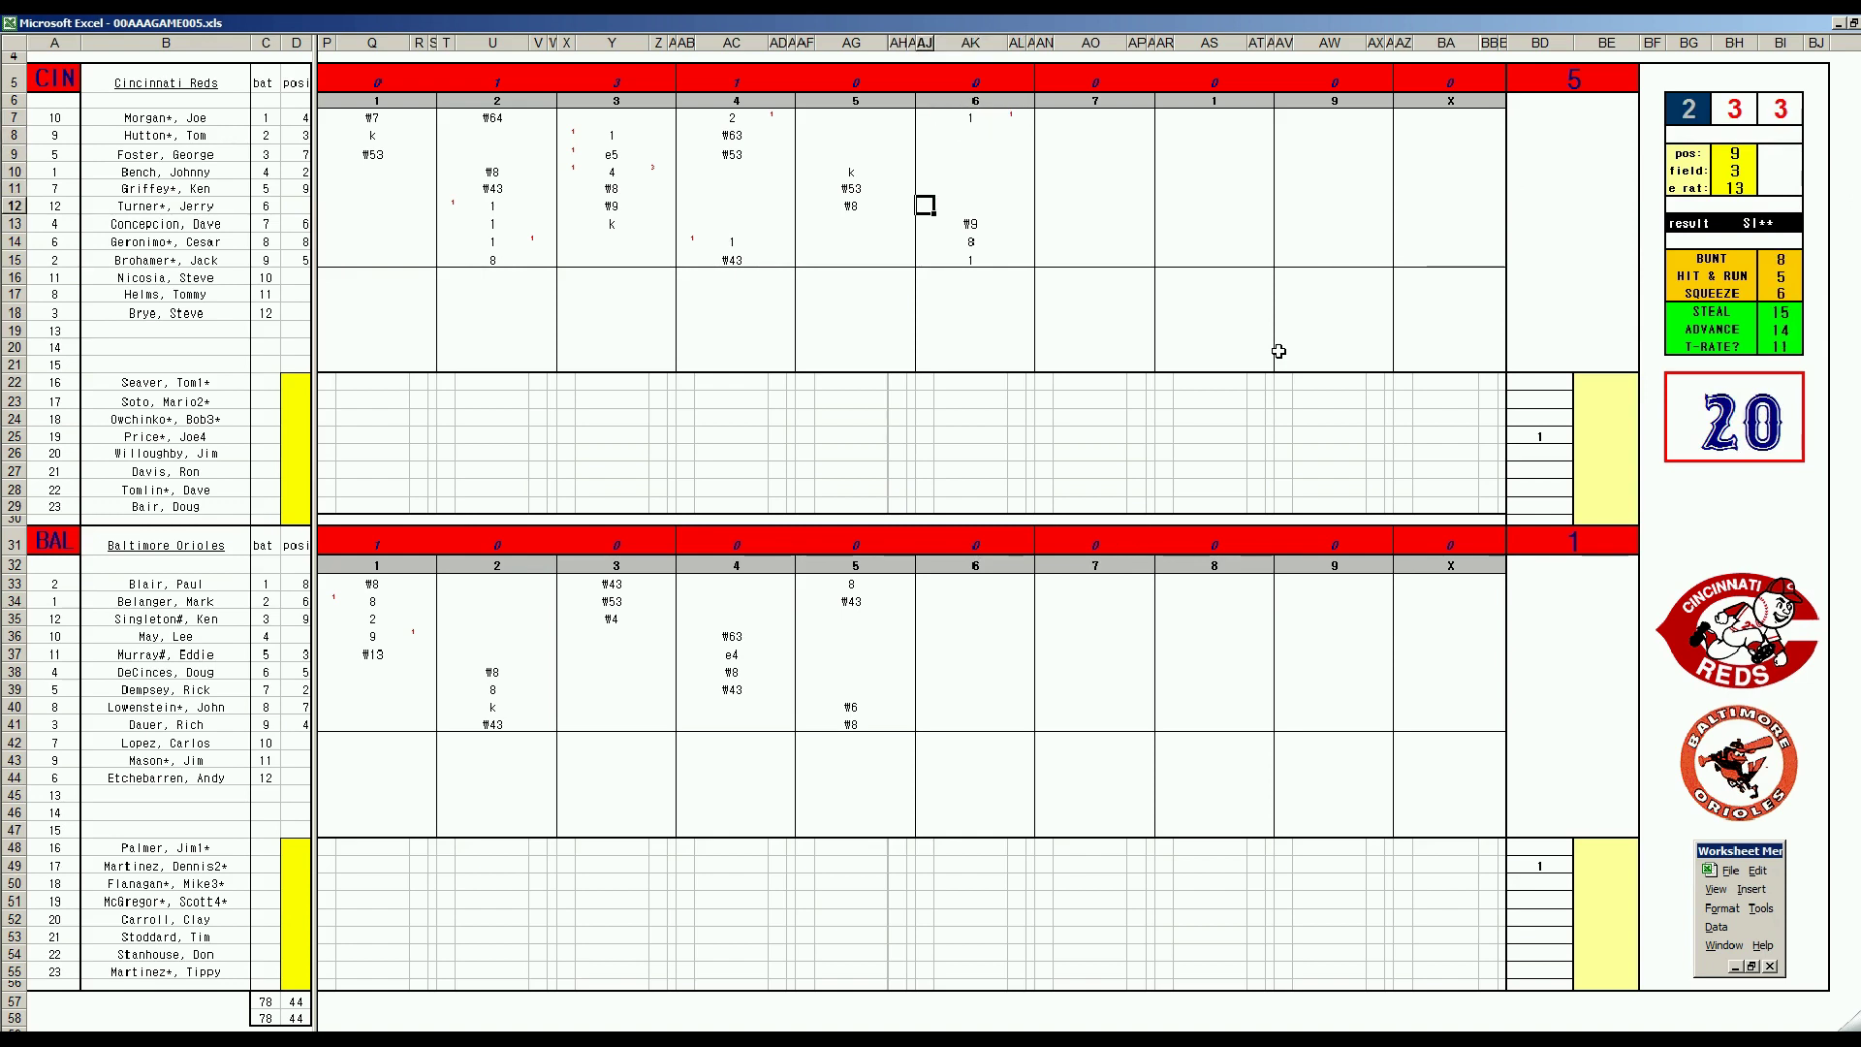
pyautogui.write('1')
# - Enter #4 and #3 in AK8:AK9 to close the Reds' sixth at 6 runs
pyautogui.click(974, 138)
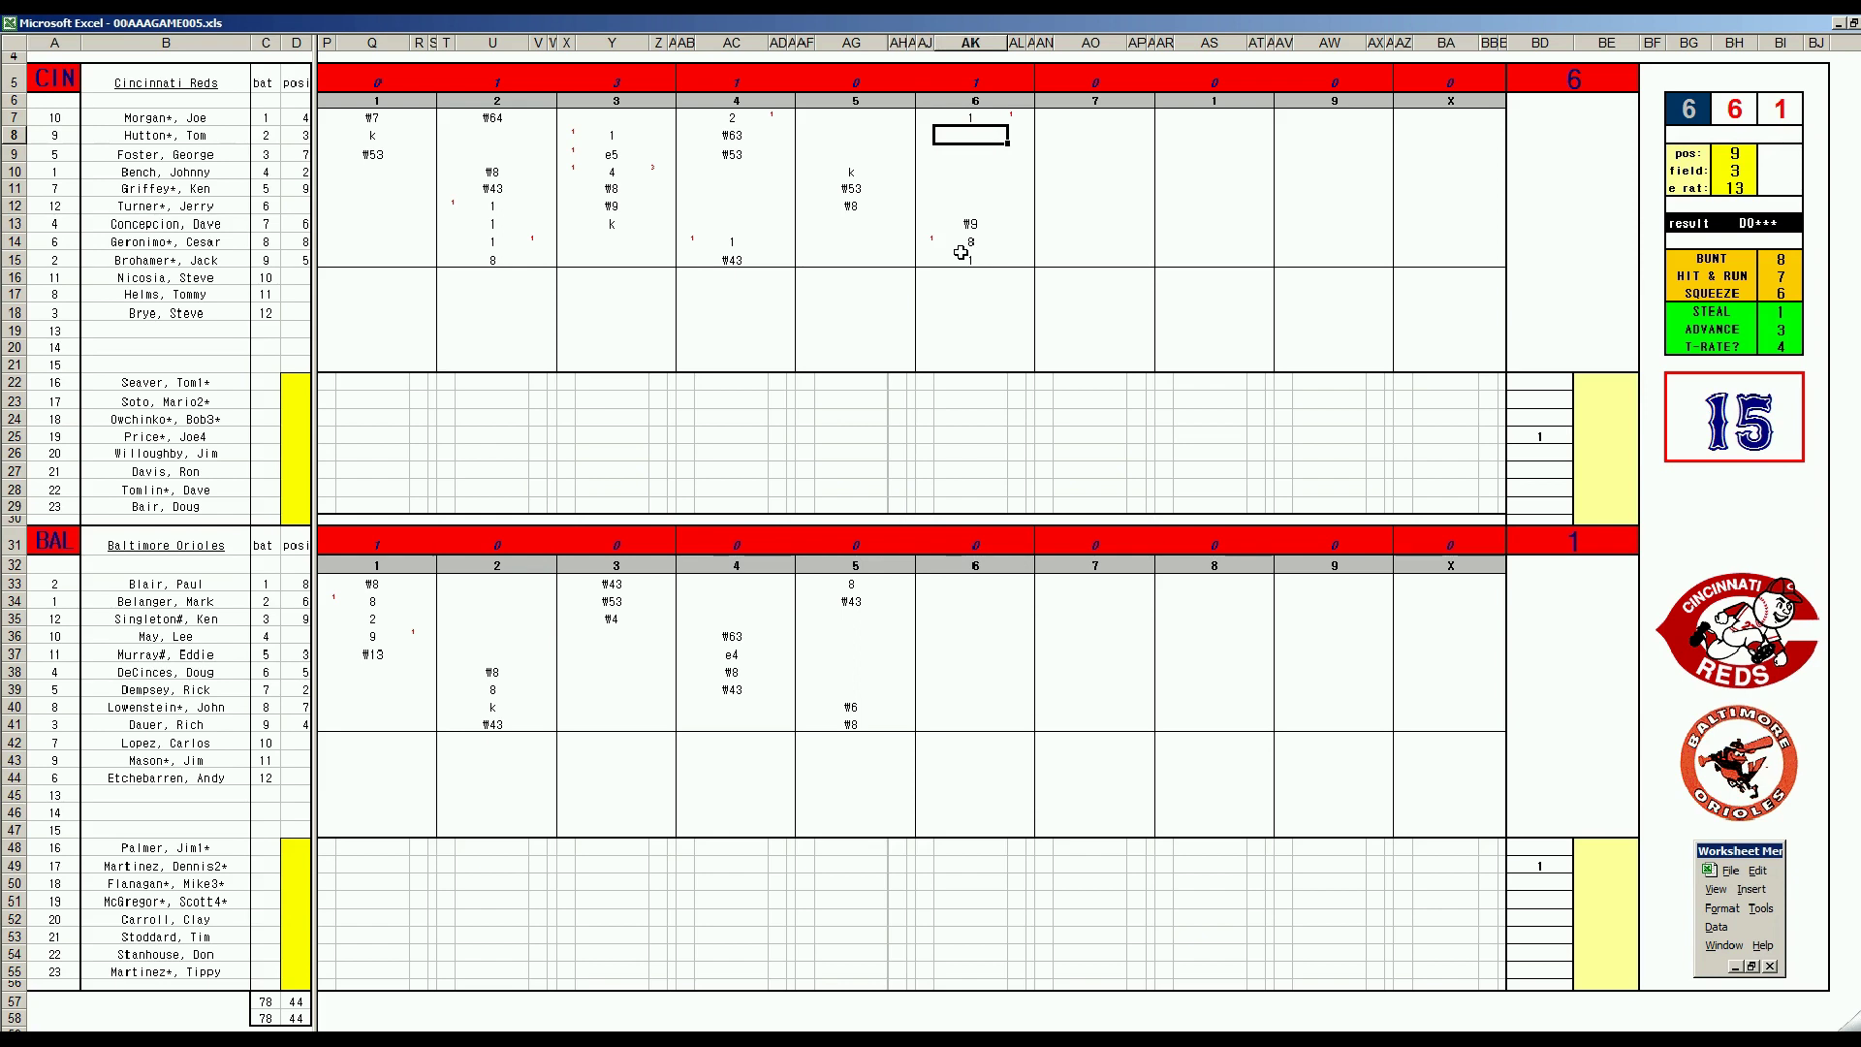
pyautogui.write('#4')
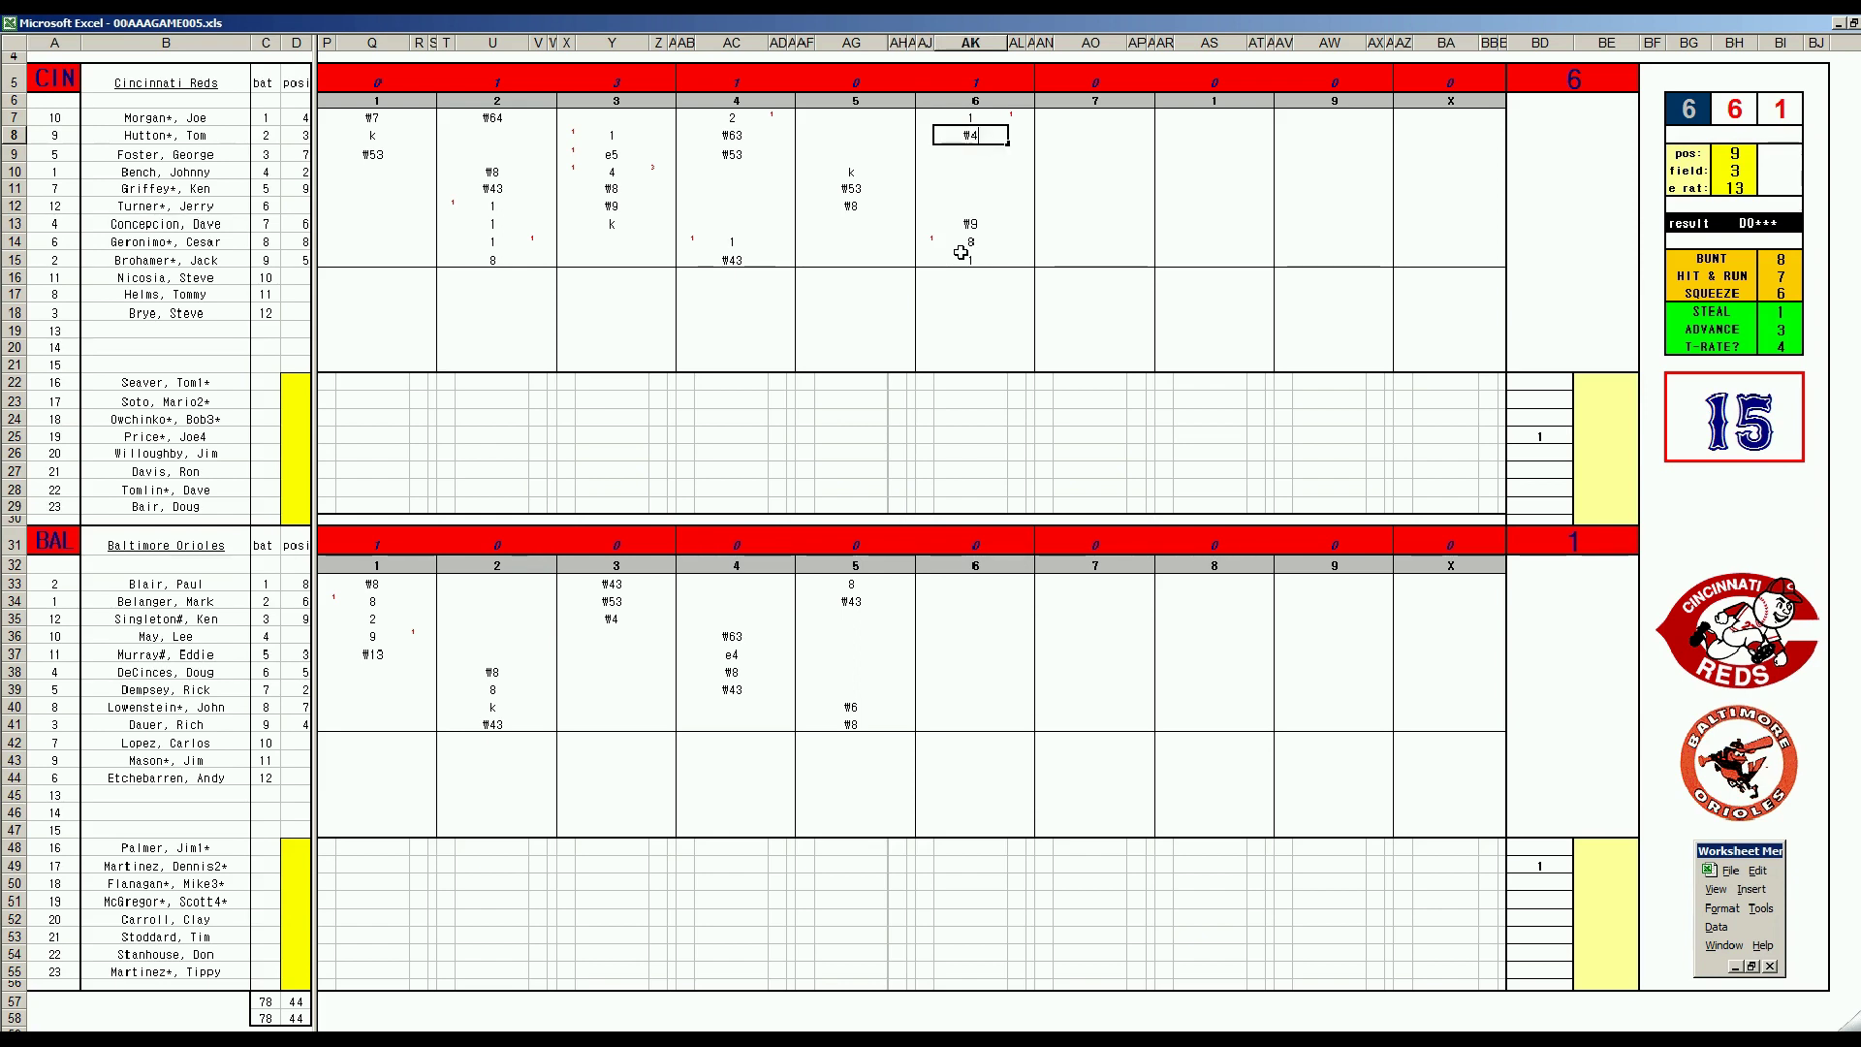
pyautogui.press('Return')
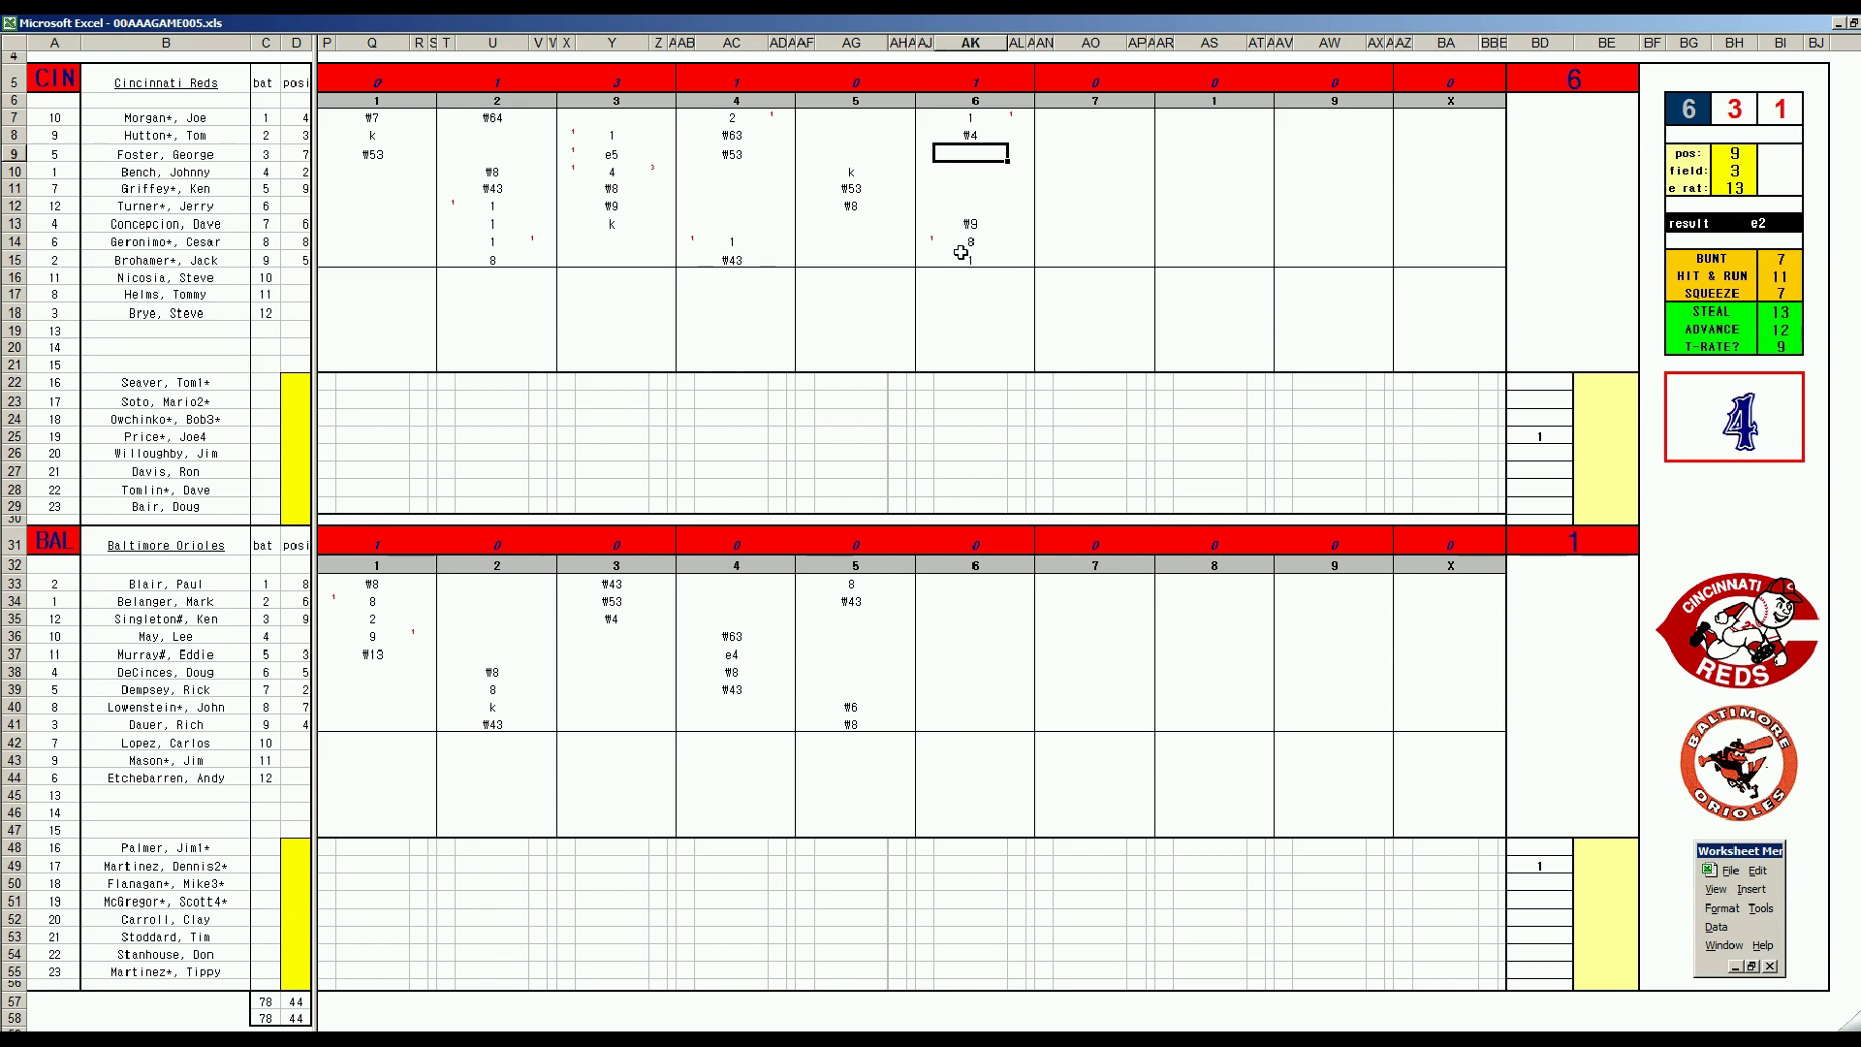
pyautogui.write('#3')
pyautogui.click(945, 621)
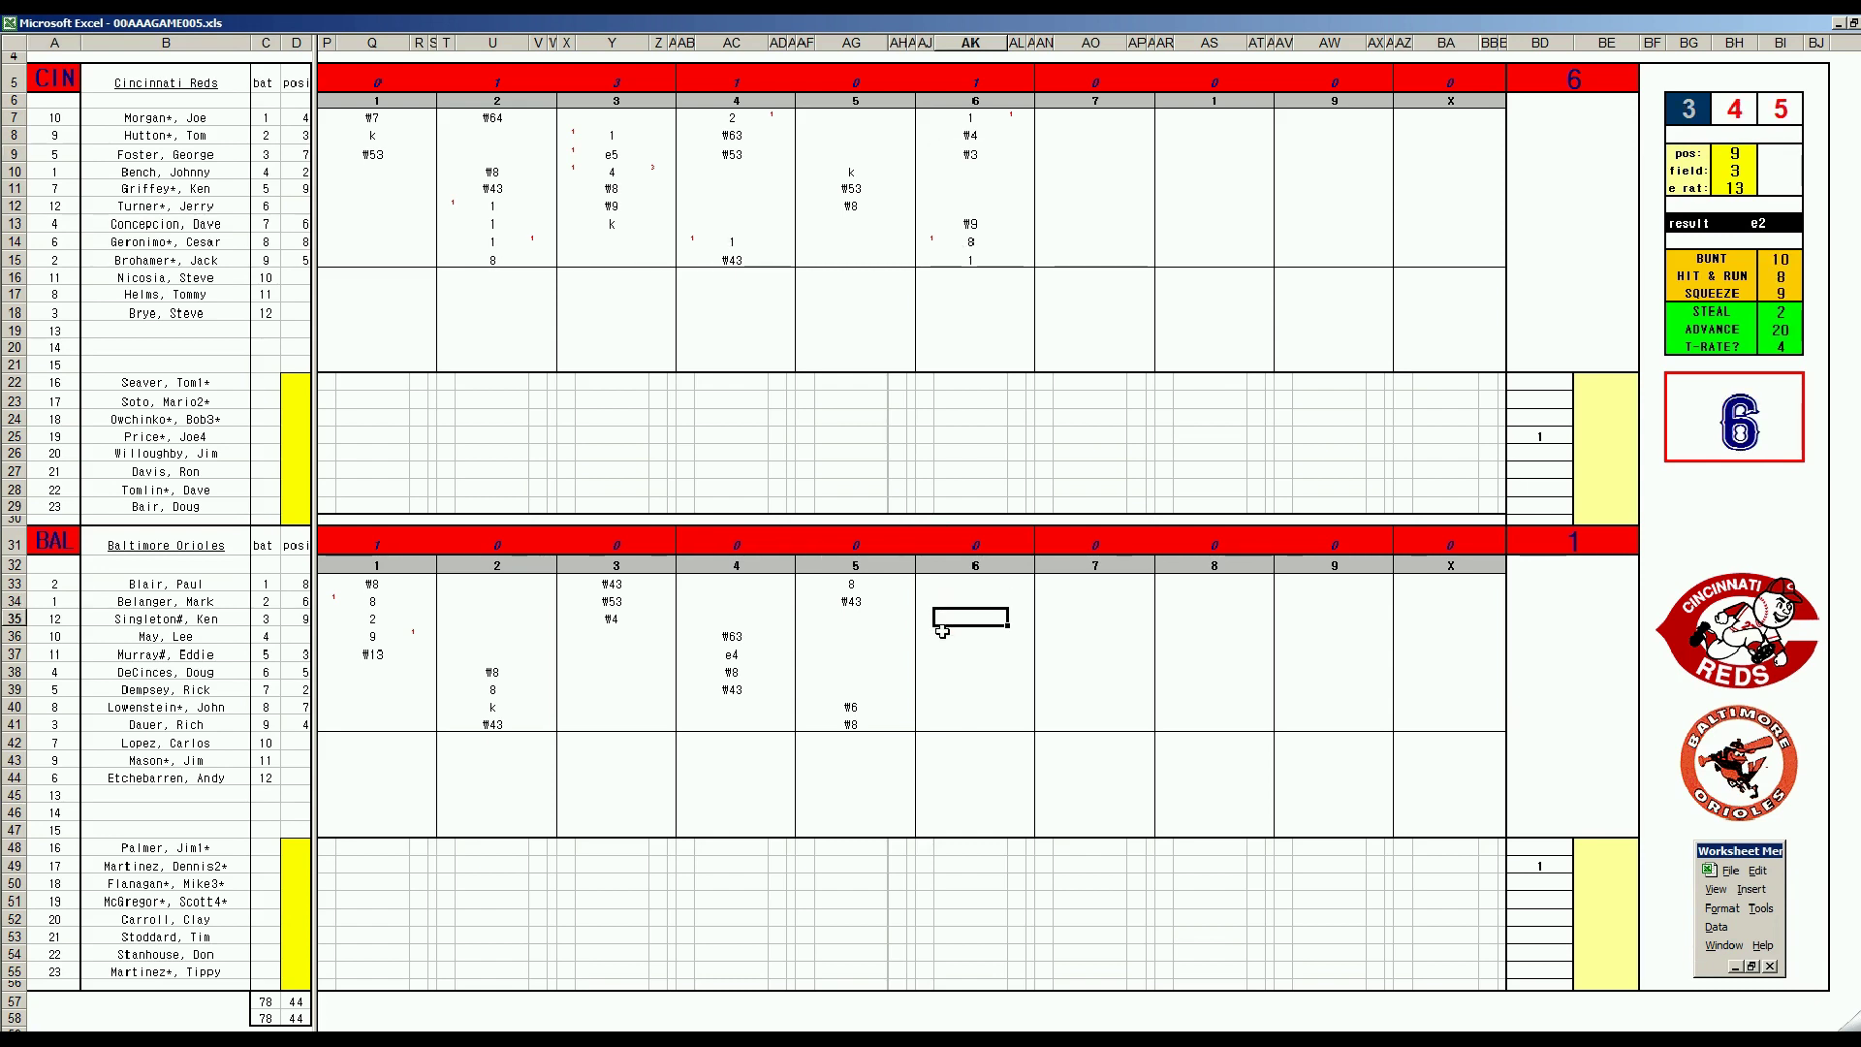
# - Record Baltimore's sixth as 8, 4, #3 and 3 in AK35:AK38, two runs making 3
pyautogui.write('8')
pyautogui.press('Return')
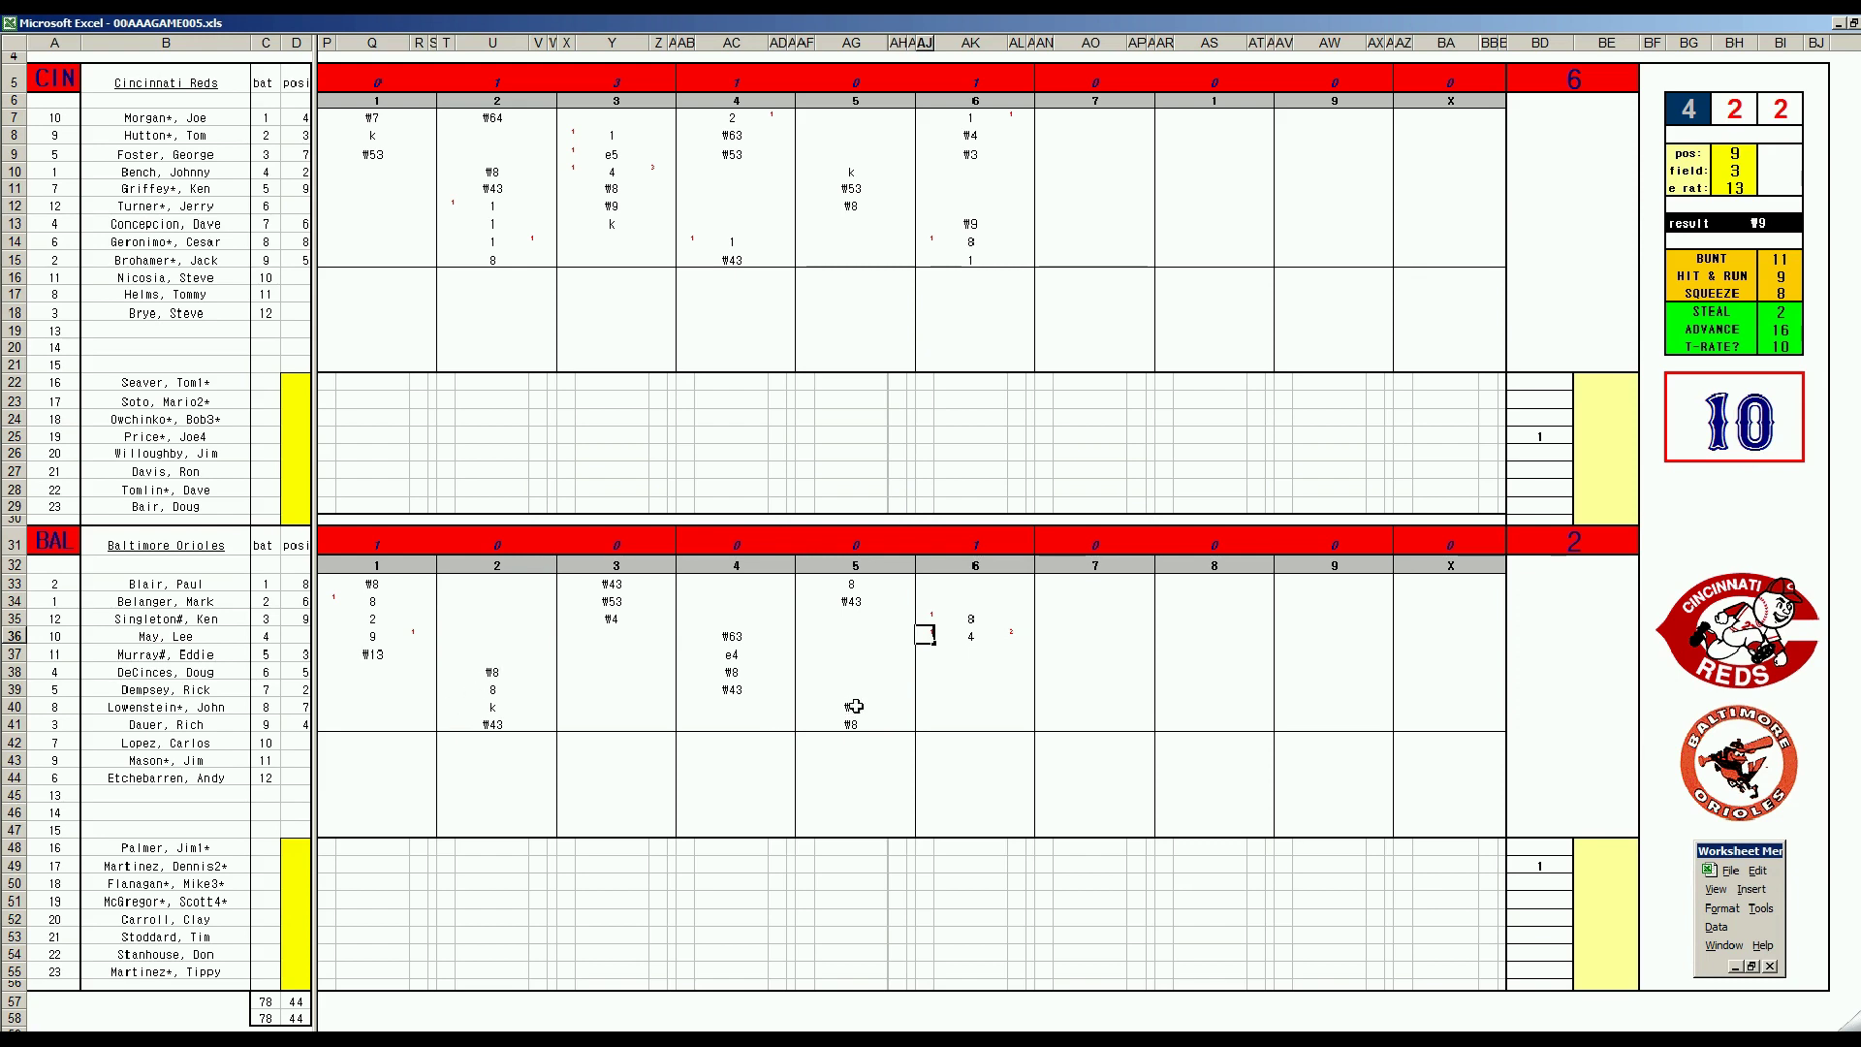
pyautogui.click(972, 655)
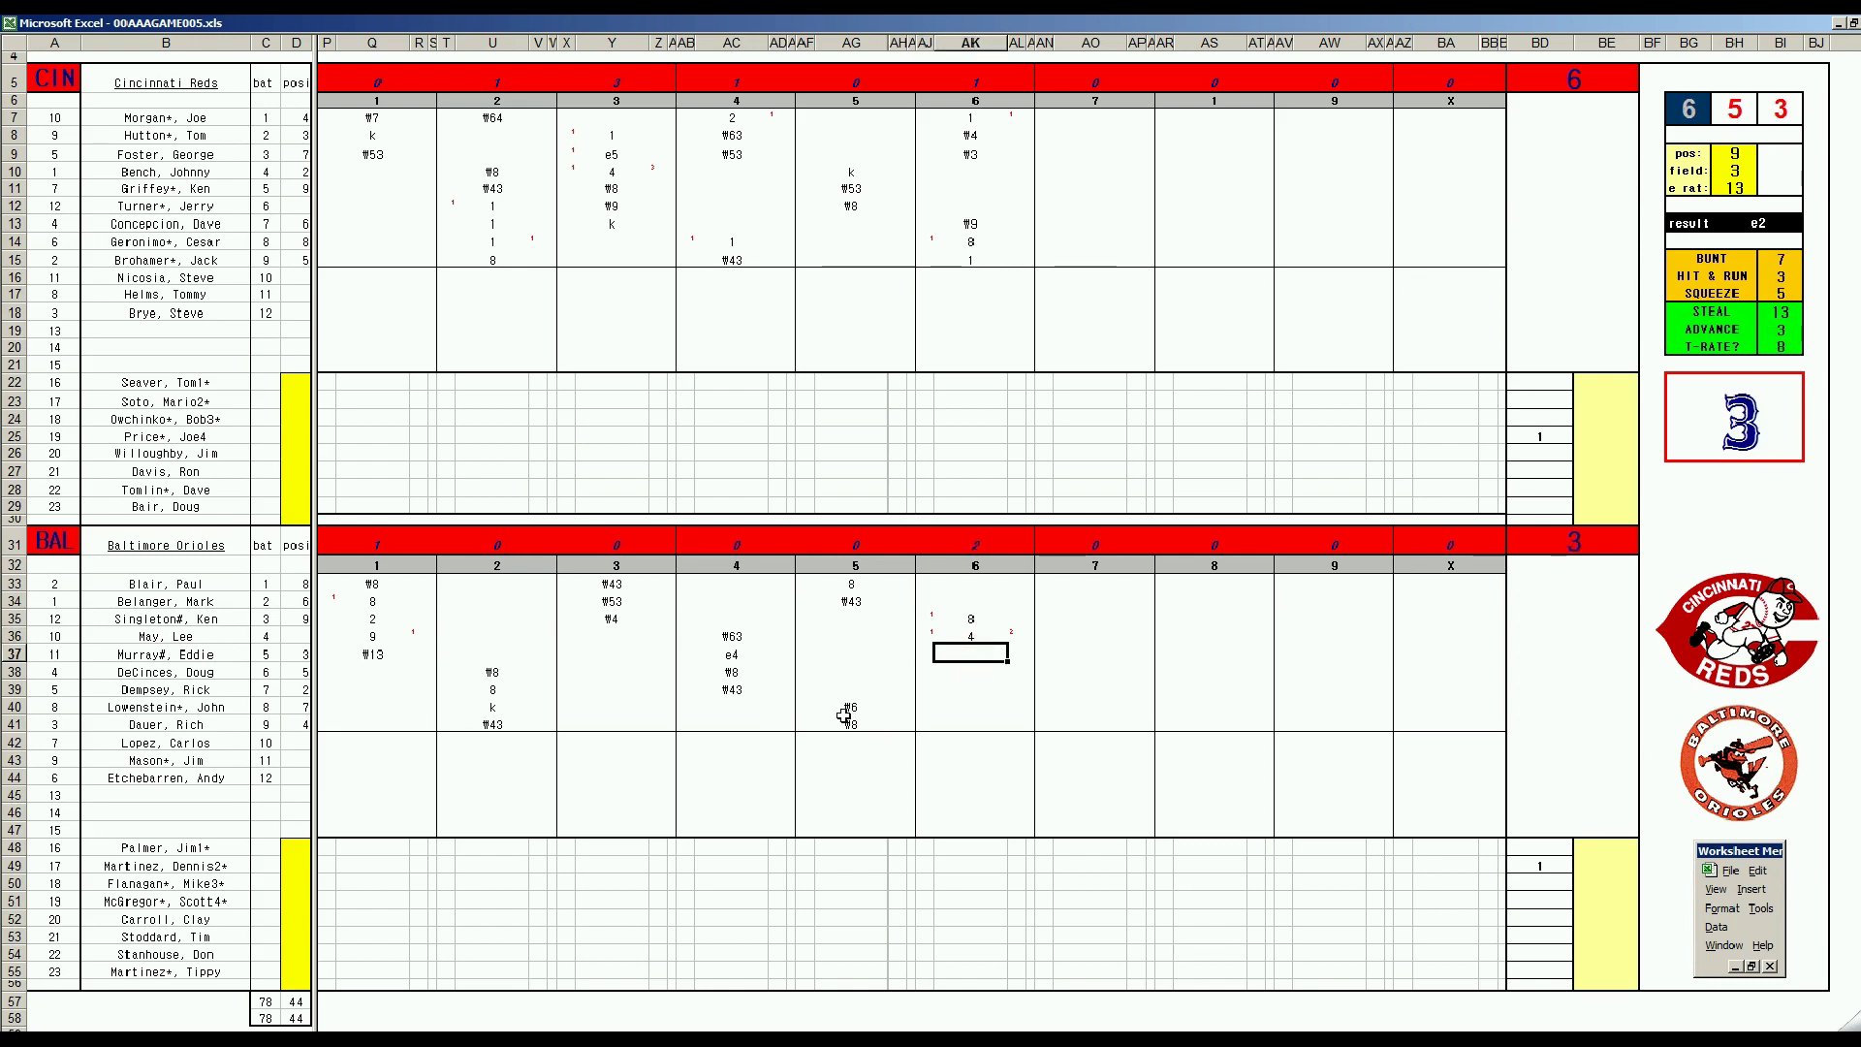
pyautogui.write('#3')
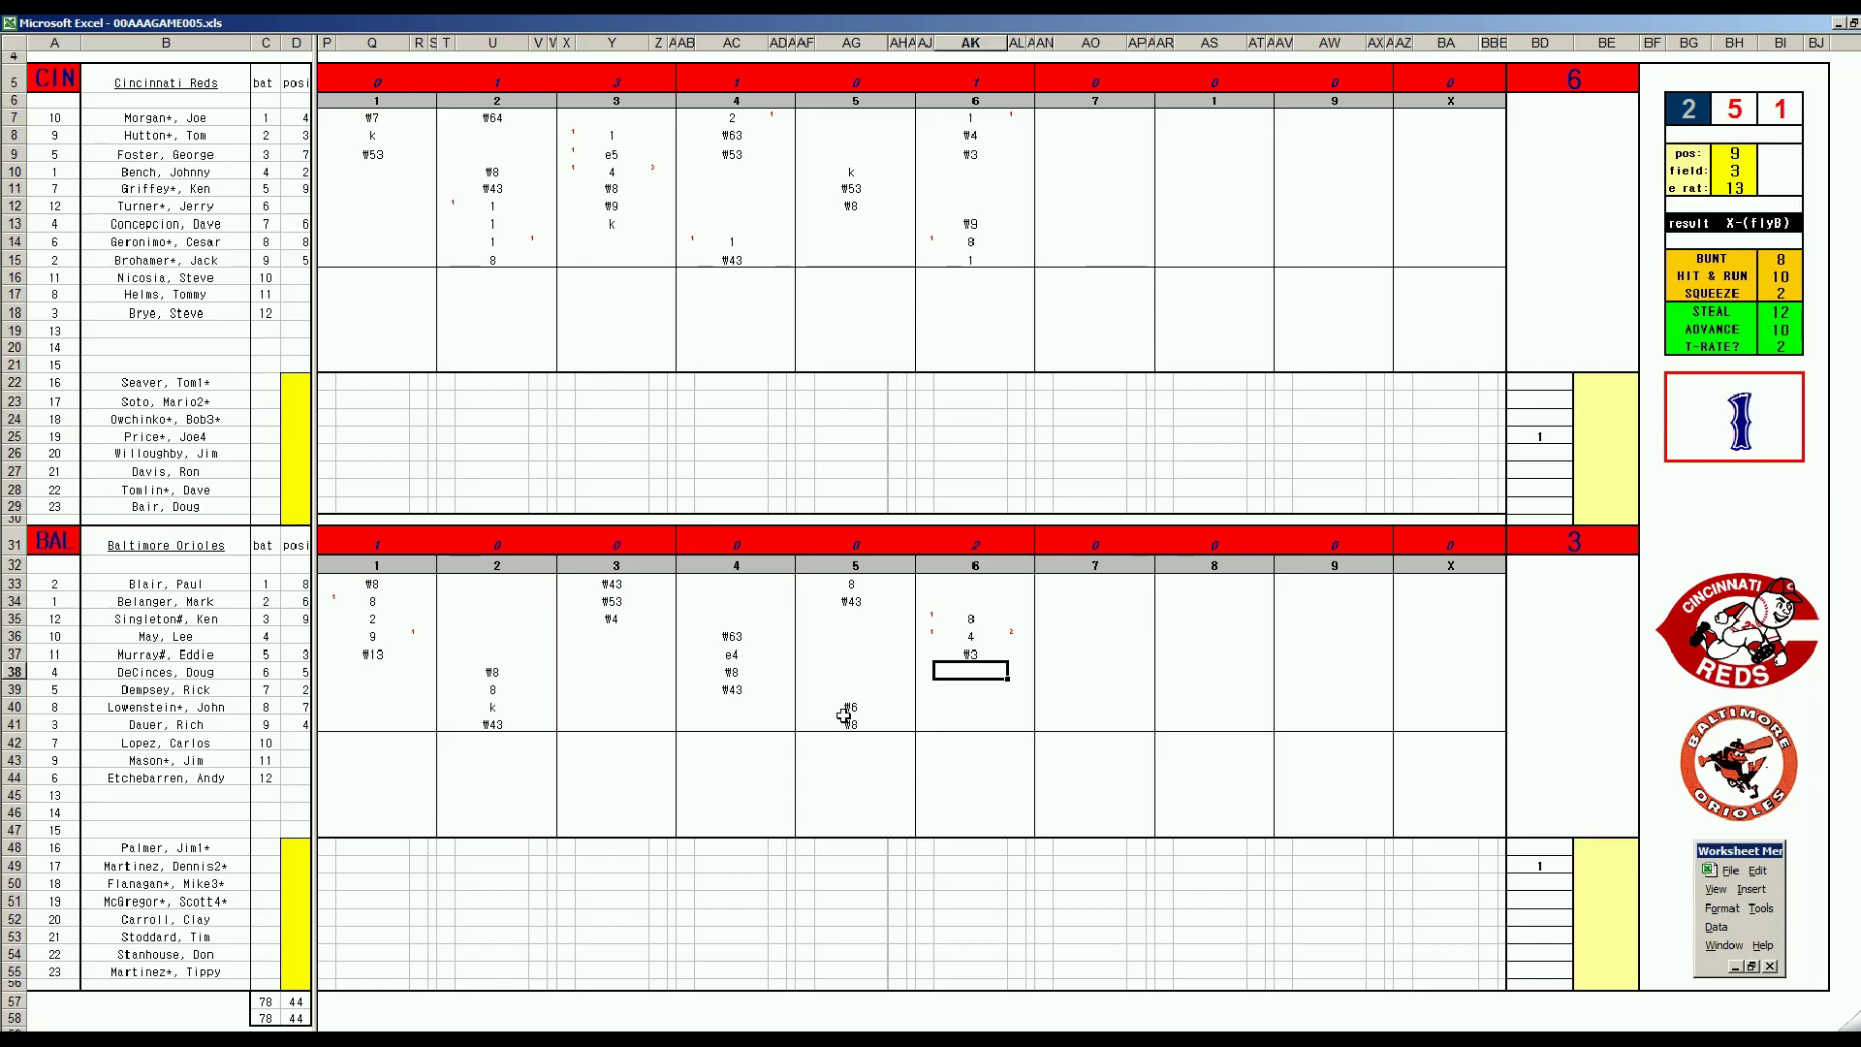
pyautogui.write('3')
# - Credit the Reds starter with 5 1/3 innings and log the row-27 reliever entering in the 6th as rd
pyautogui.click(1598, 436)
pyautogui.write('+16/3')
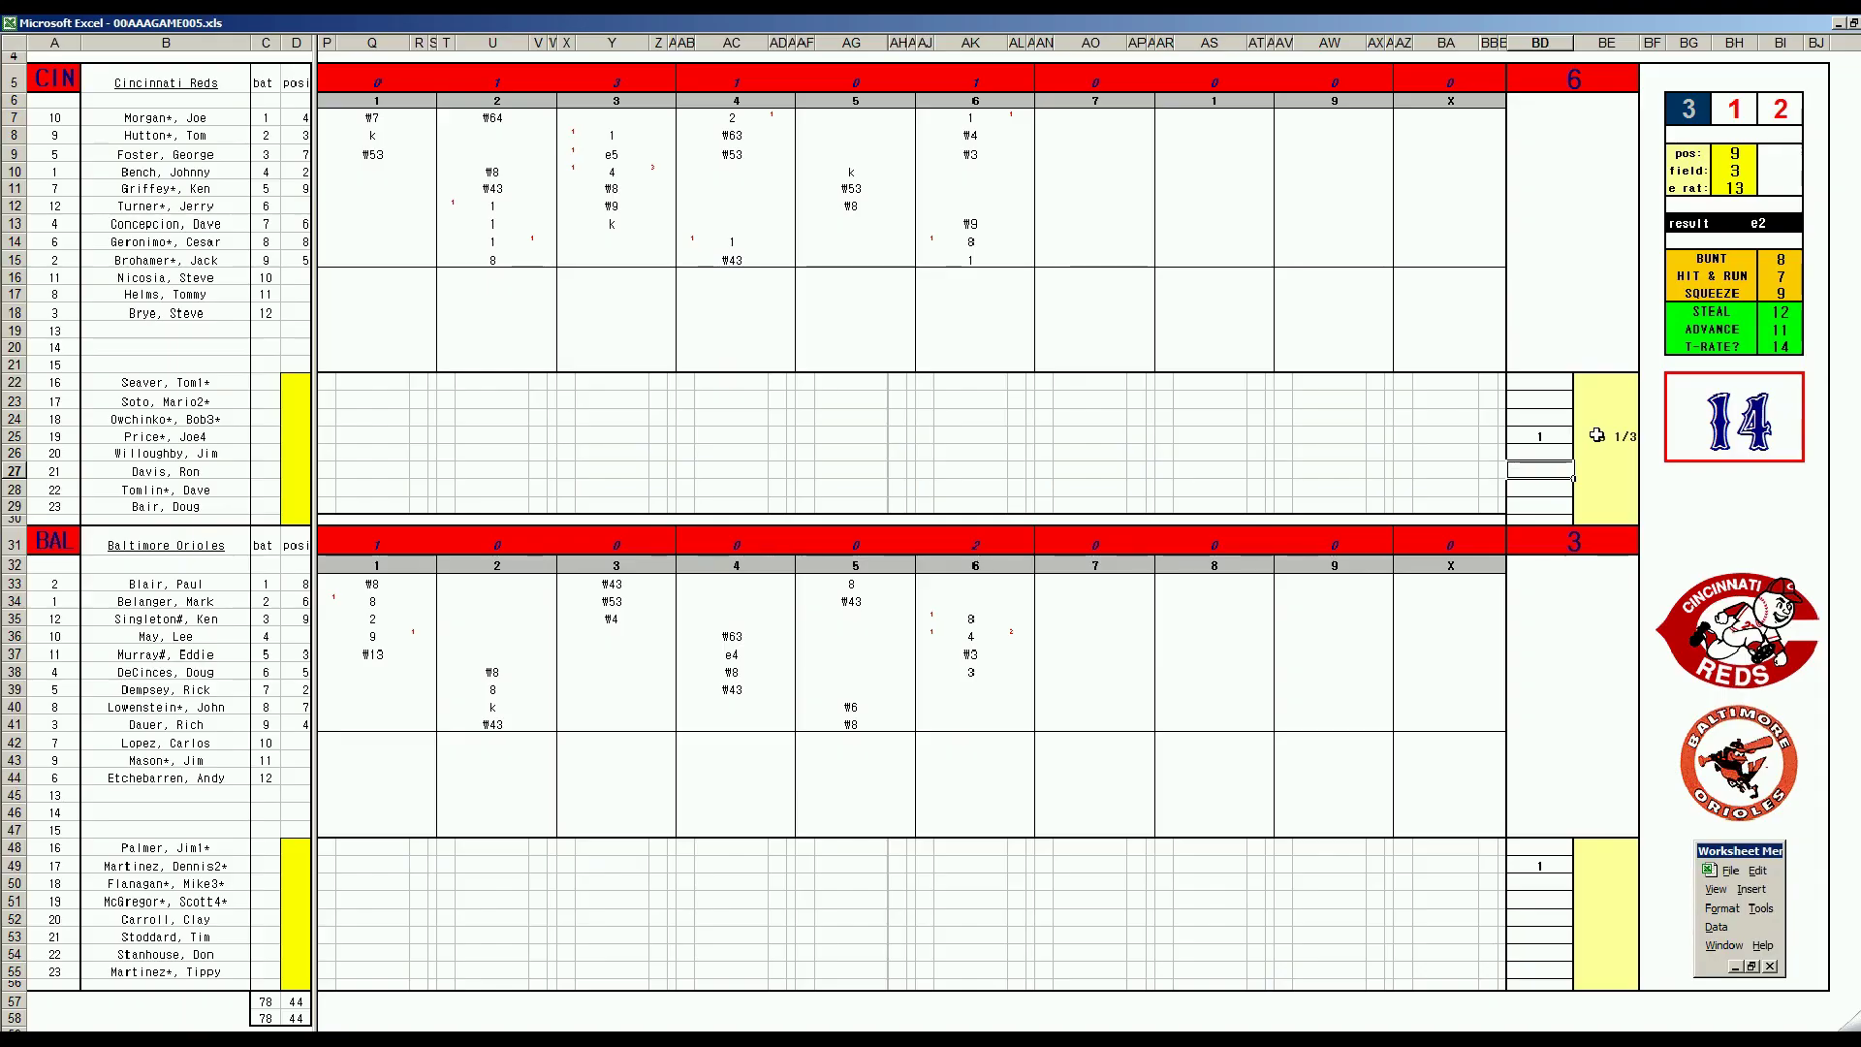
pyautogui.write('6')
pyautogui.press('Return')
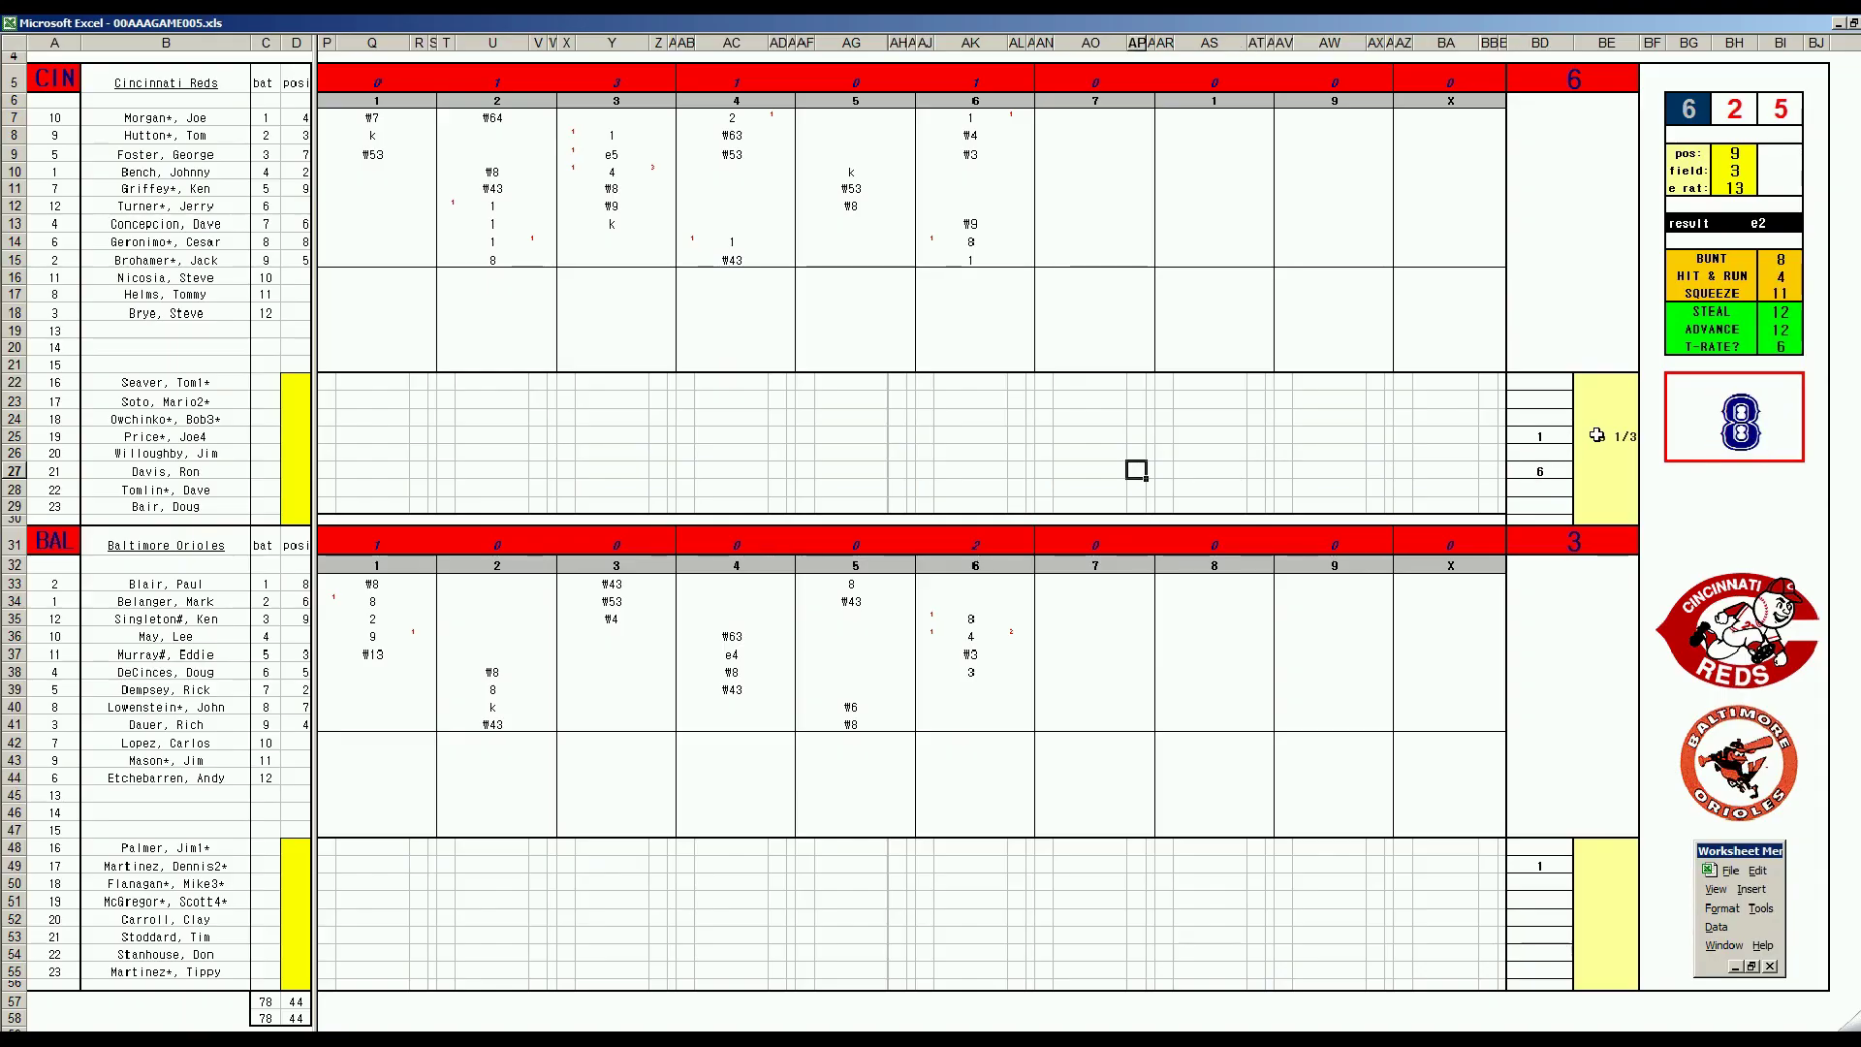
pyautogui.press('Left')
pyautogui.press('Left')
pyautogui.press('Left')
pyautogui.press('Left')
pyautogui.press('Left')
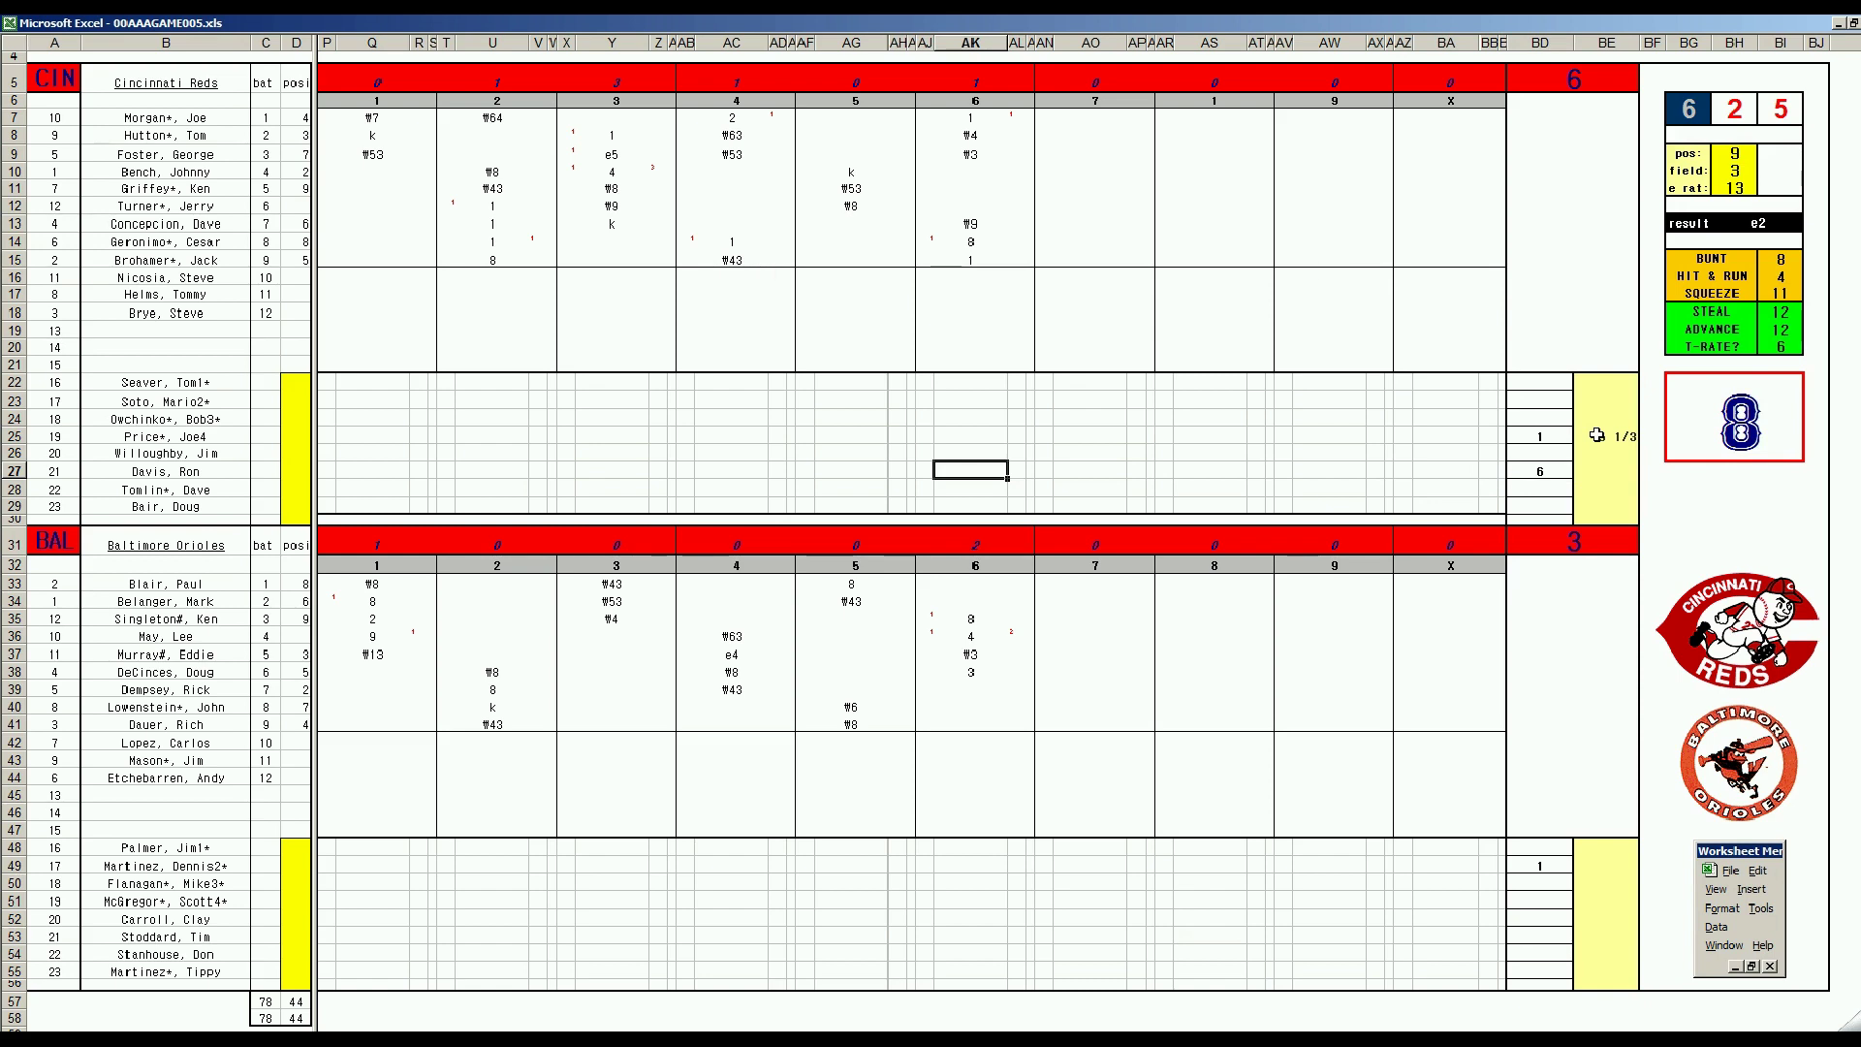
pyautogui.write('rd')
# - Enter #4 and 2 in AK39:AK40, add the run marks, and k in AK41, giving Baltimore 4
pyautogui.click(975, 689)
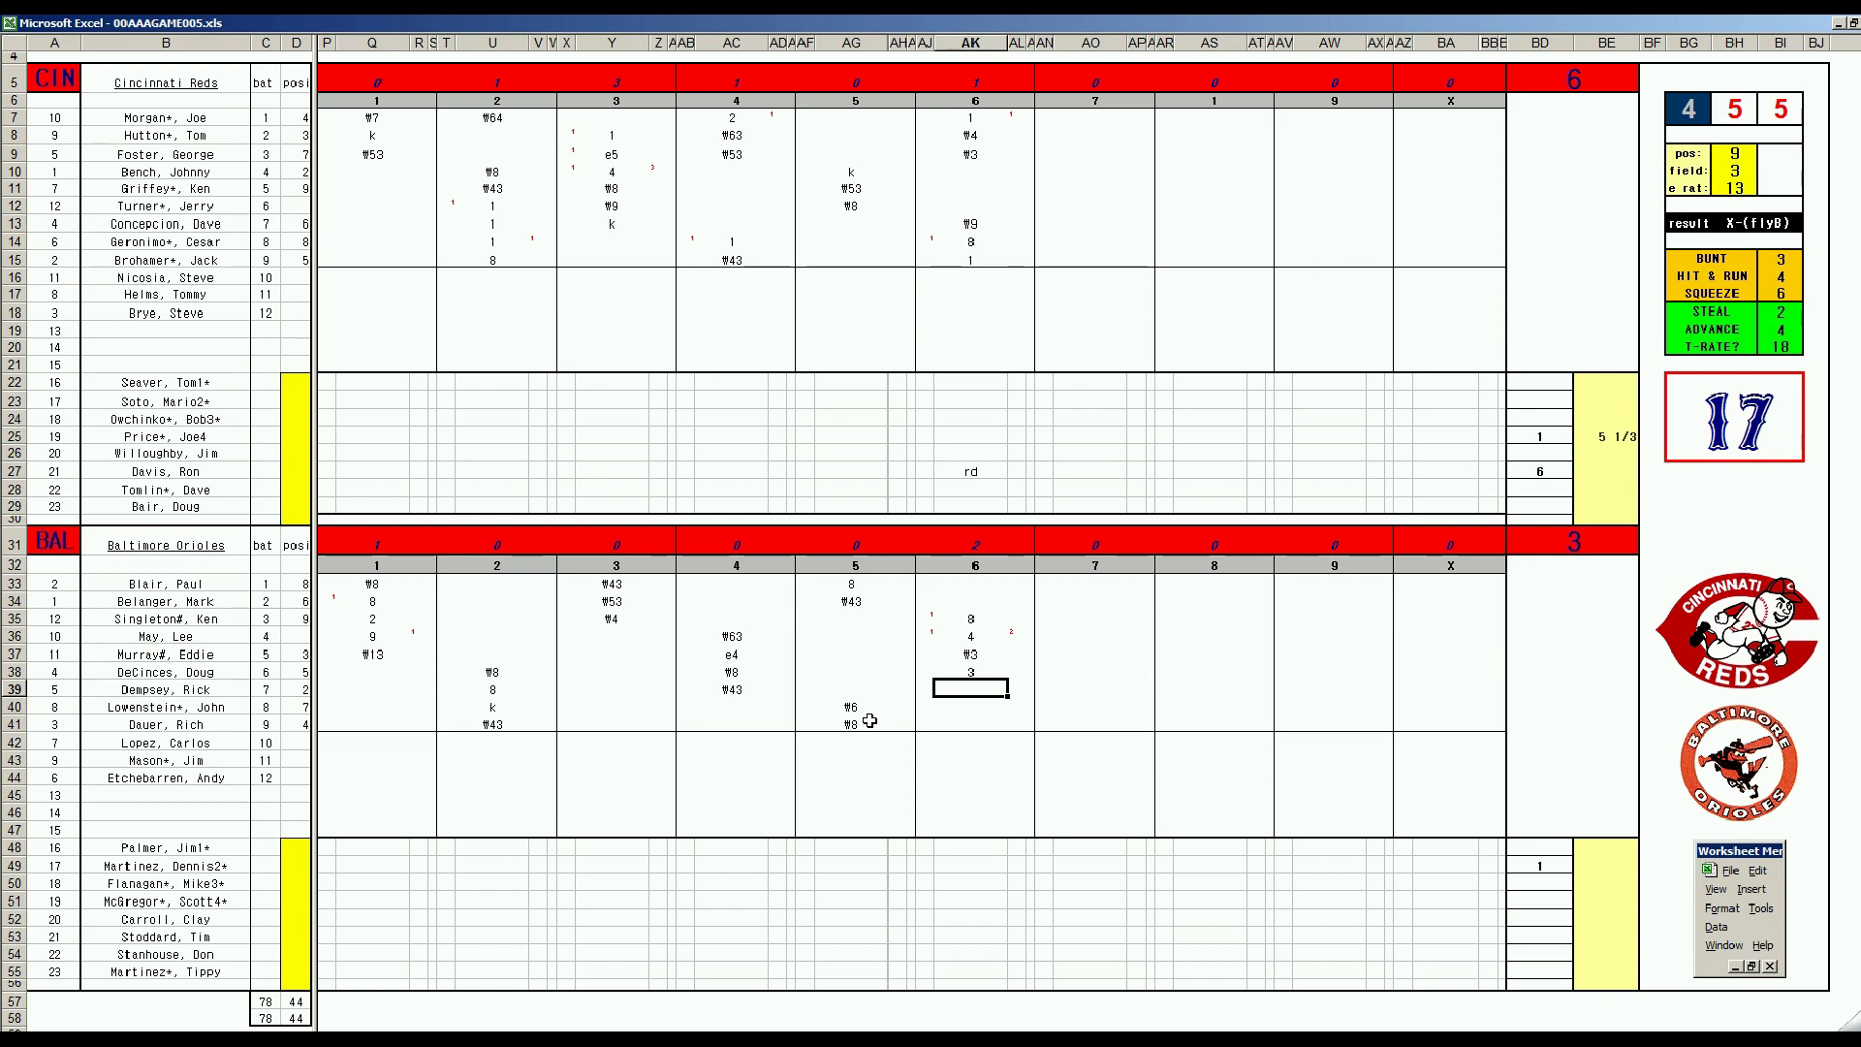
pyautogui.write('\\4')
pyautogui.press('Return')
pyautogui.press('Return')
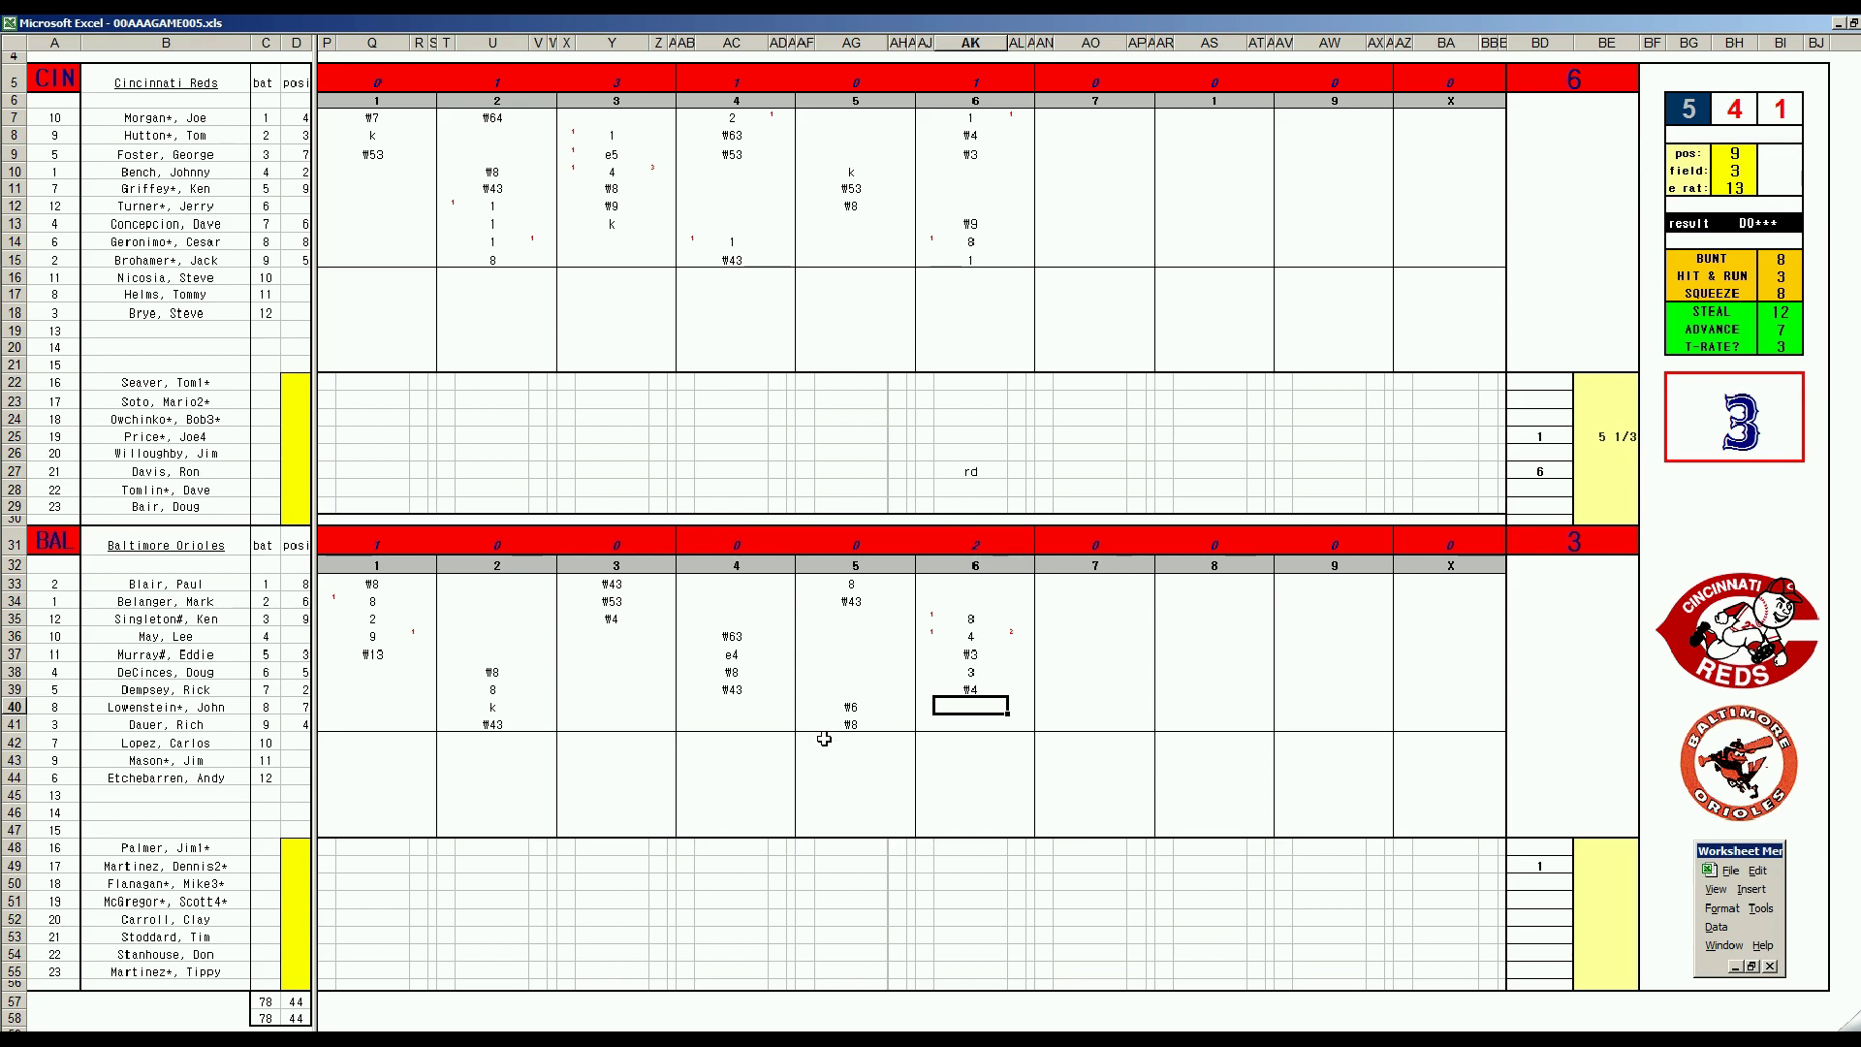
pyautogui.write('2')
pyautogui.press('Right')
pyautogui.write('1')
pyautogui.press('Left')
pyautogui.press('Left')
pyautogui.press('Up')
pyautogui.press('Up')
pyautogui.write('1')
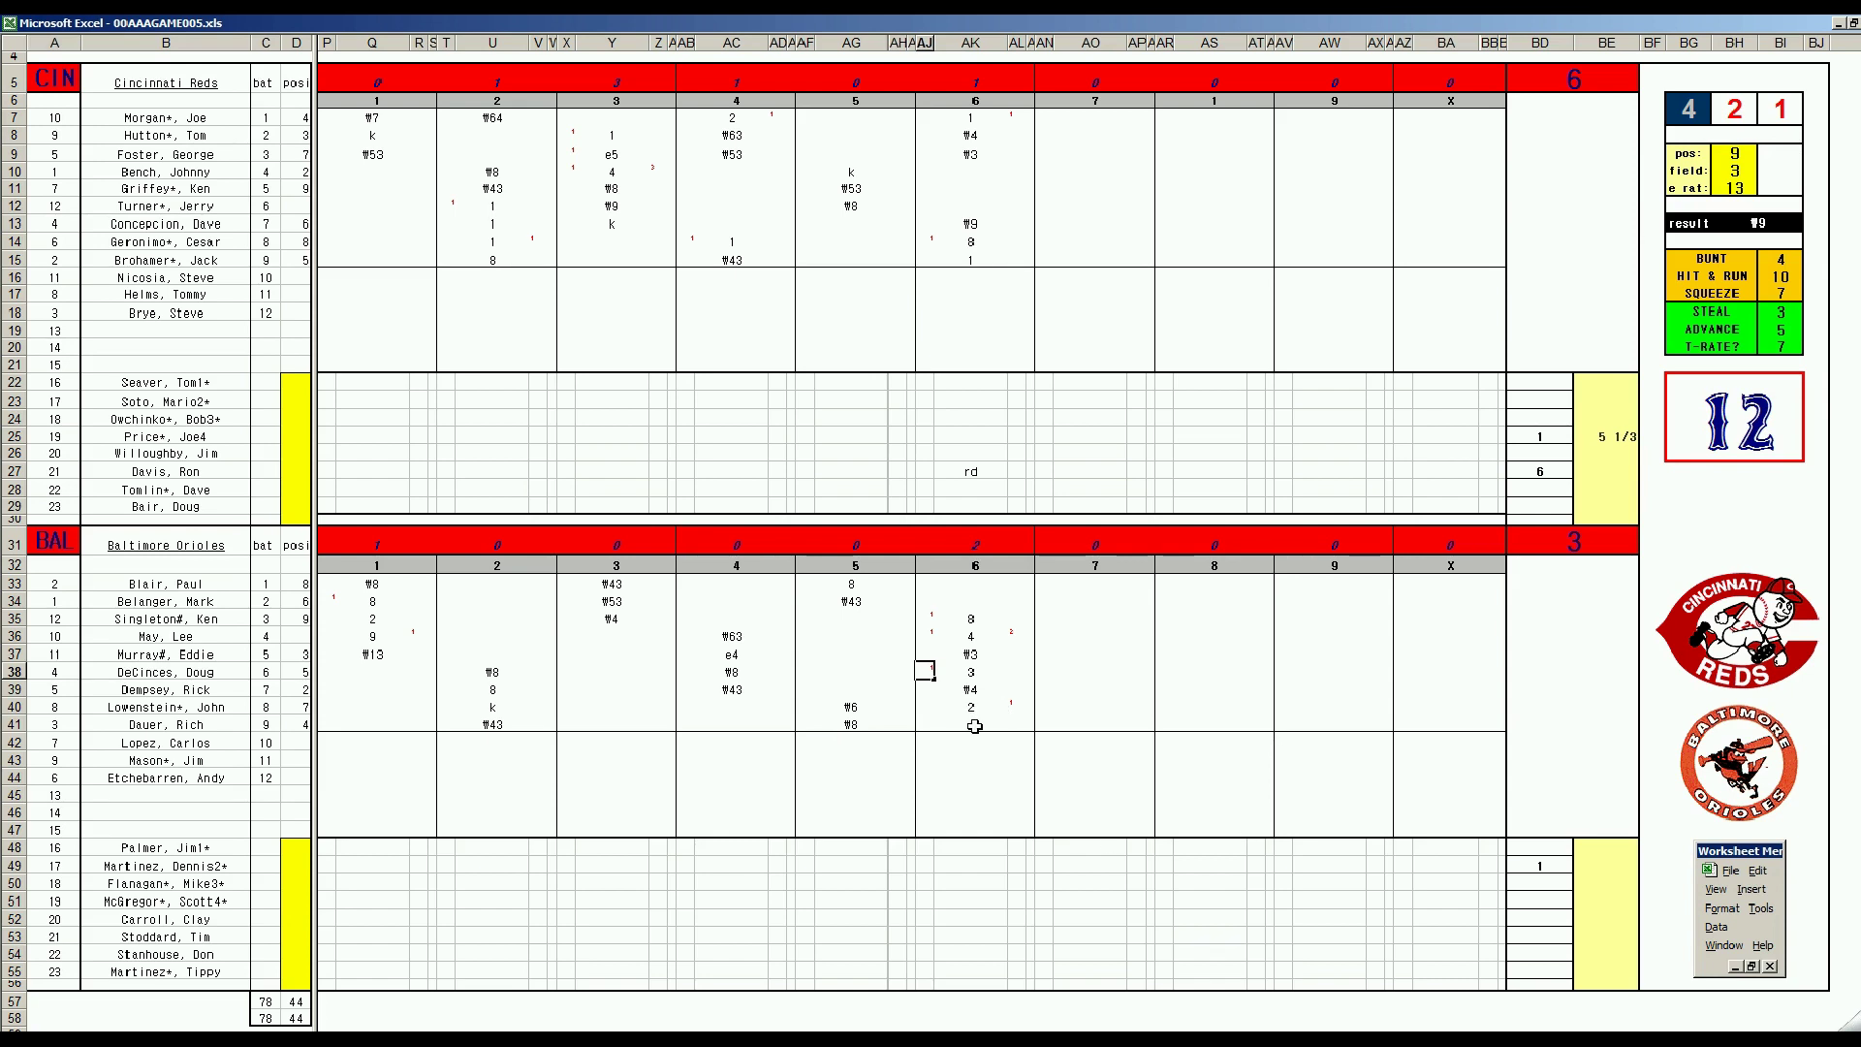
pyautogui.click(975, 726)
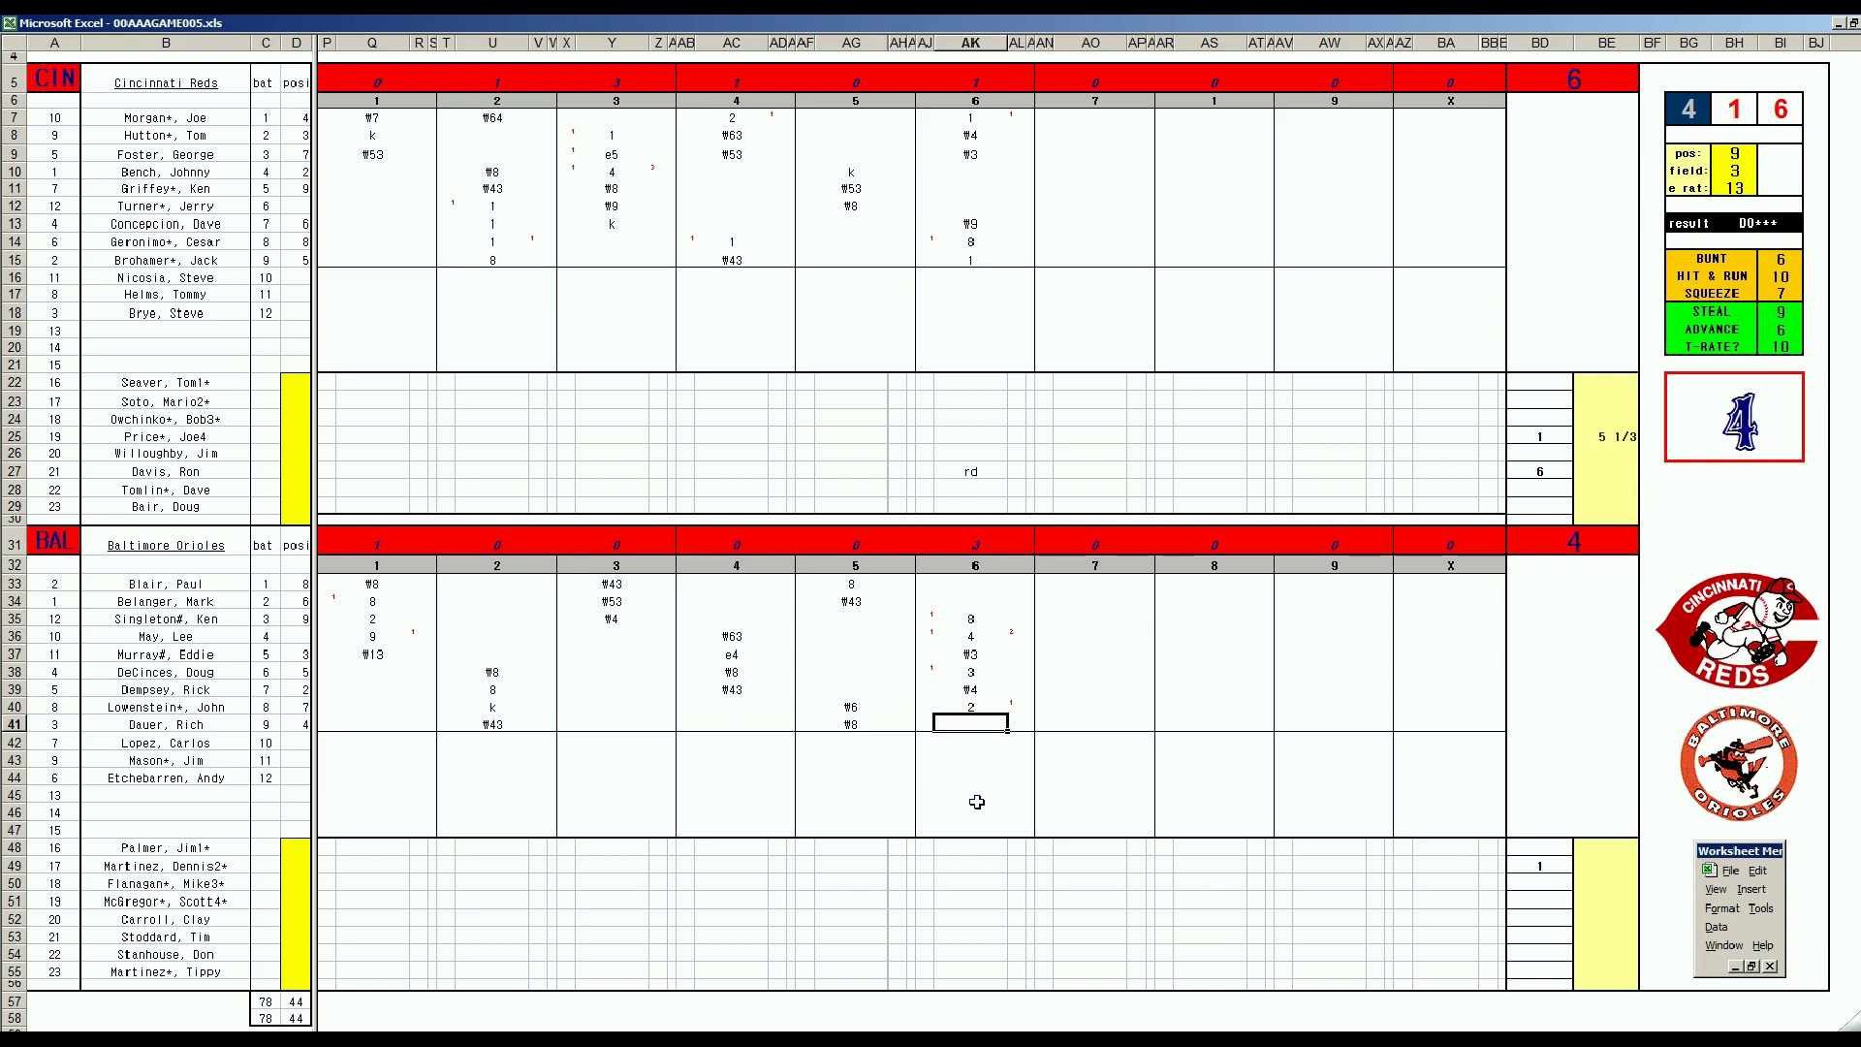
pyautogui.write('k')
# - Enter 1 in the Reds' seventh-inning cell AO10 and 6 in the Orioles' pitching cell BE49
pyautogui.click(1074, 167)
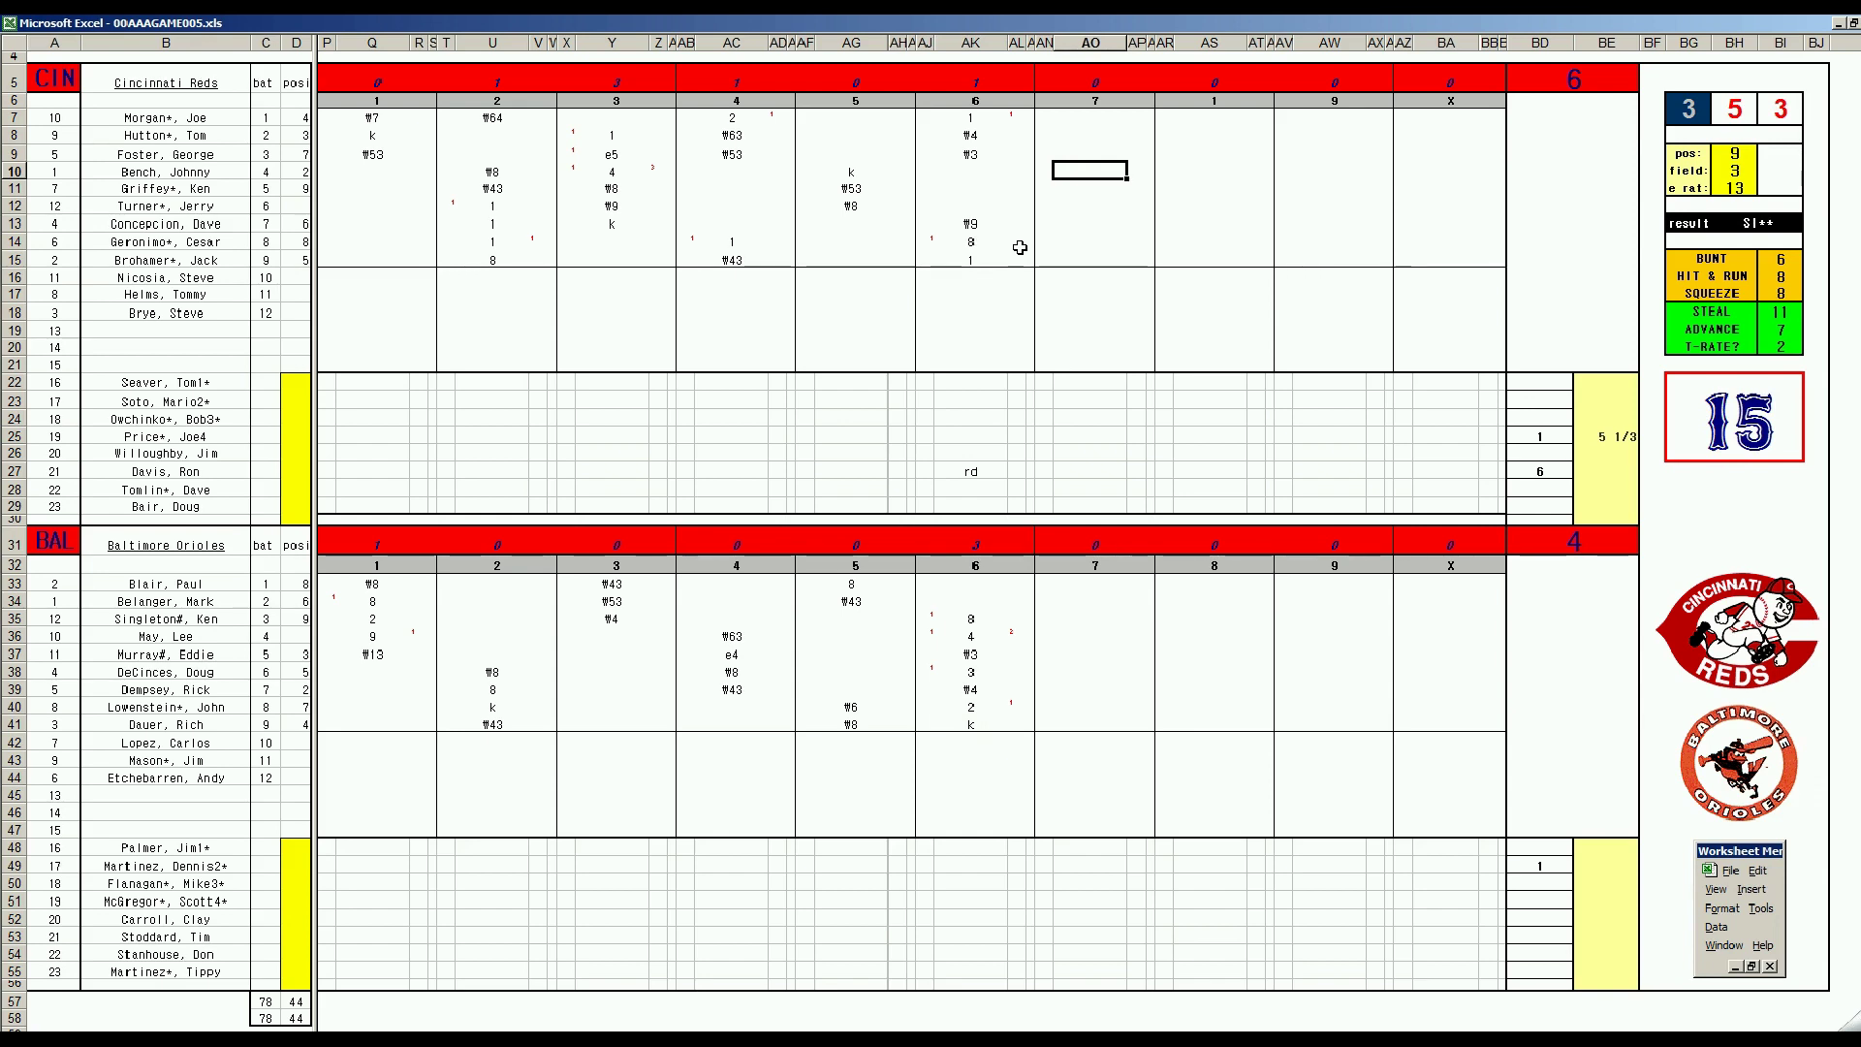
pyautogui.write('1')
pyautogui.click(1590, 866)
pyautogui.write('6')
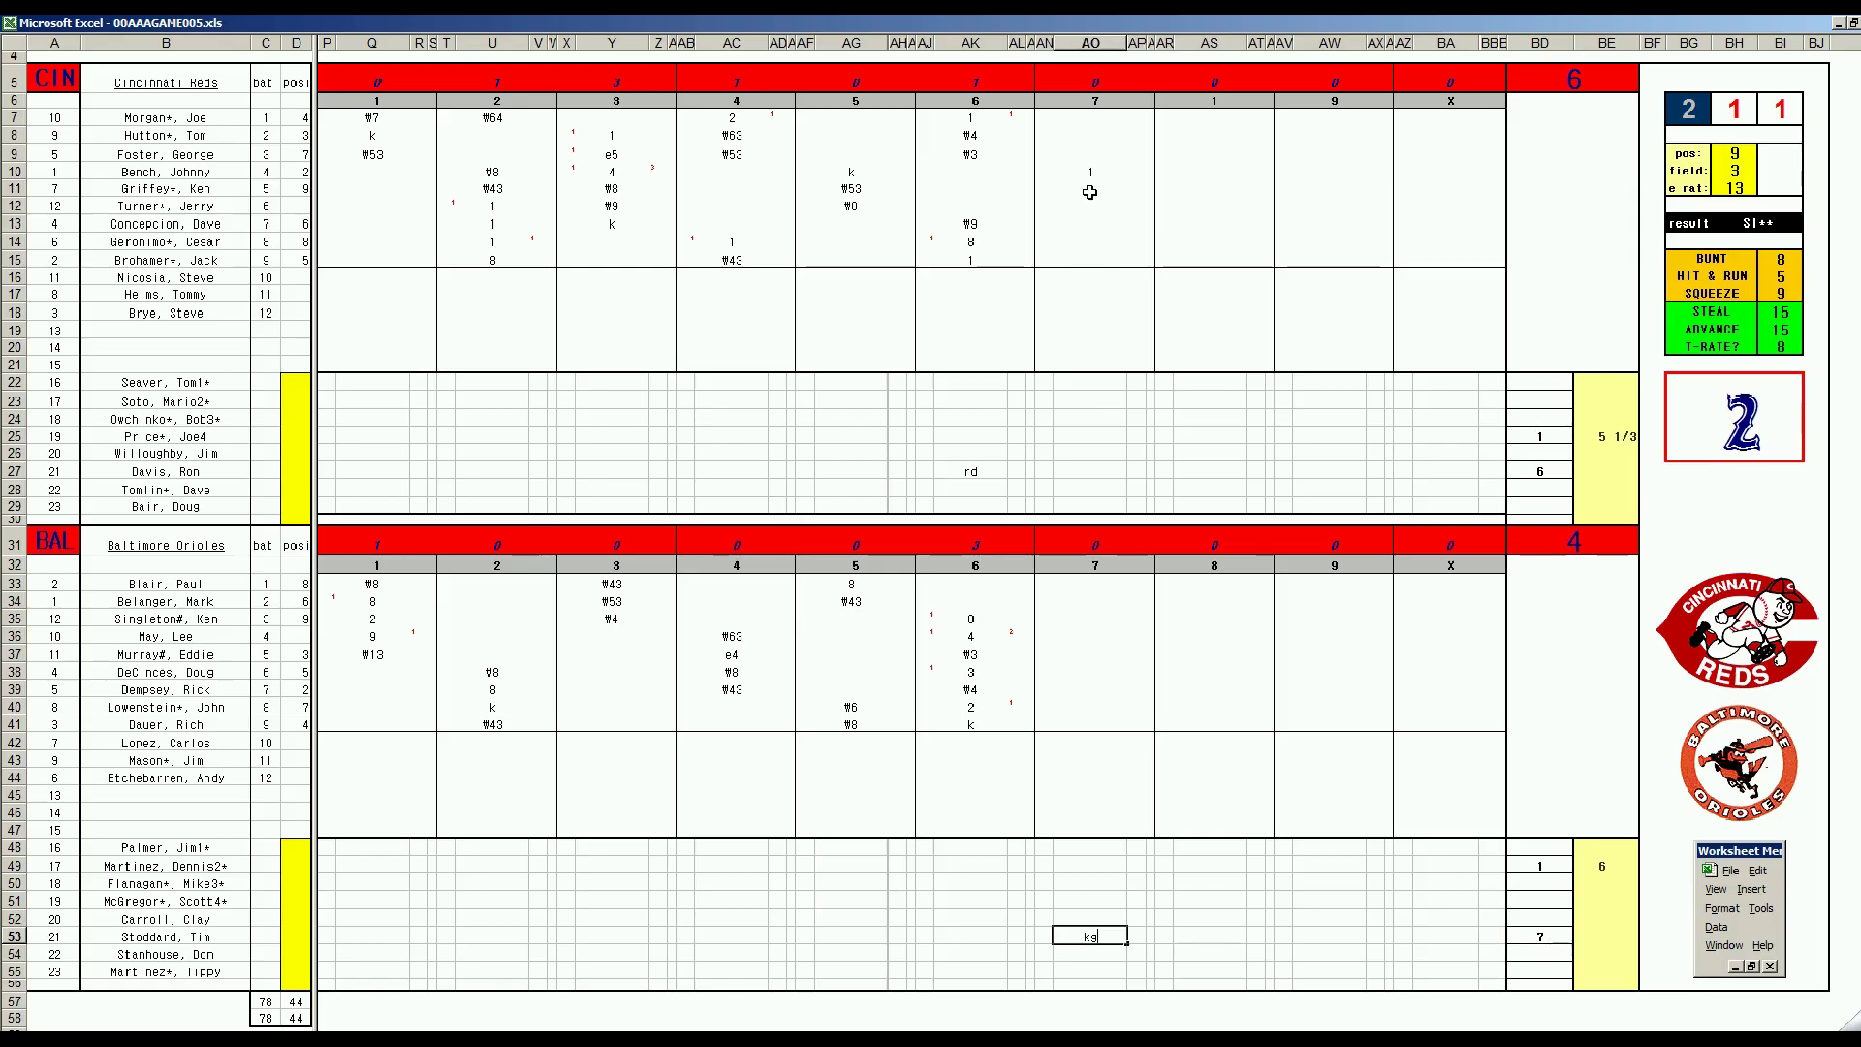
# - Enter #463 in AO11 and start #9 in the next row
pyautogui.click(1090, 186)
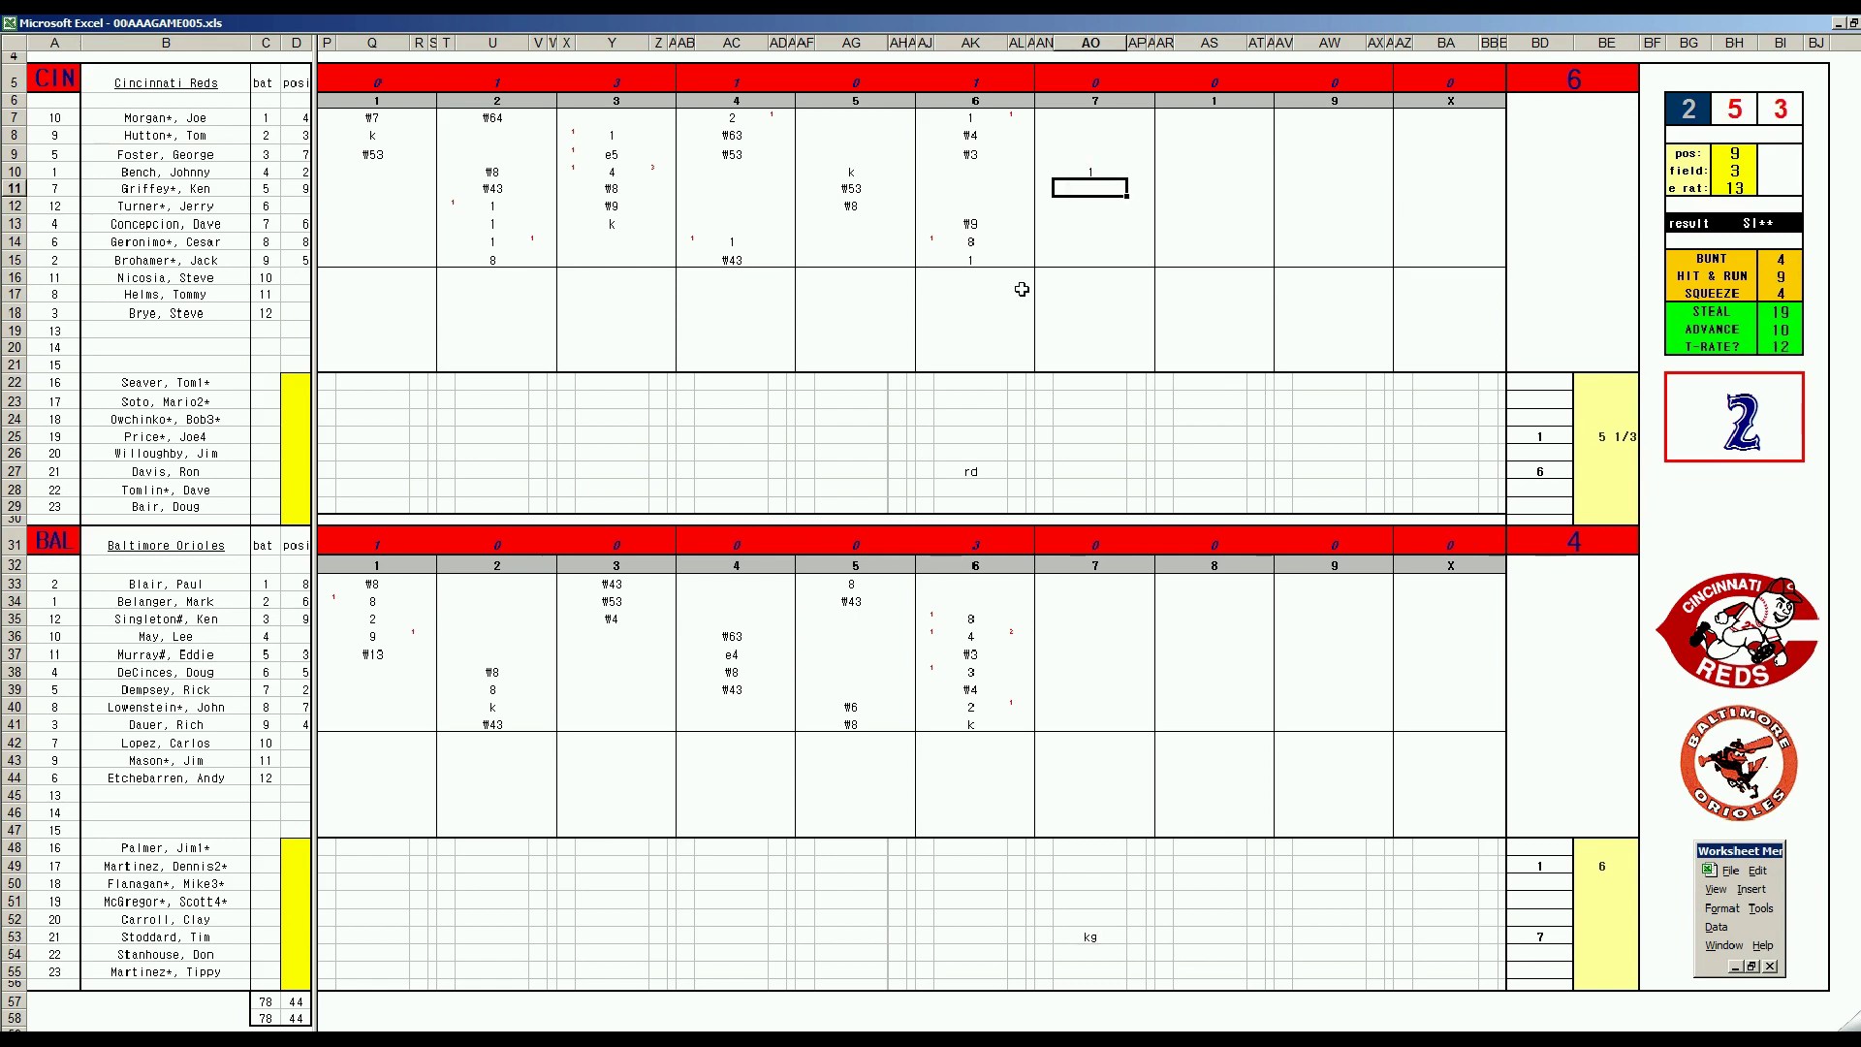
pyautogui.write('#463')
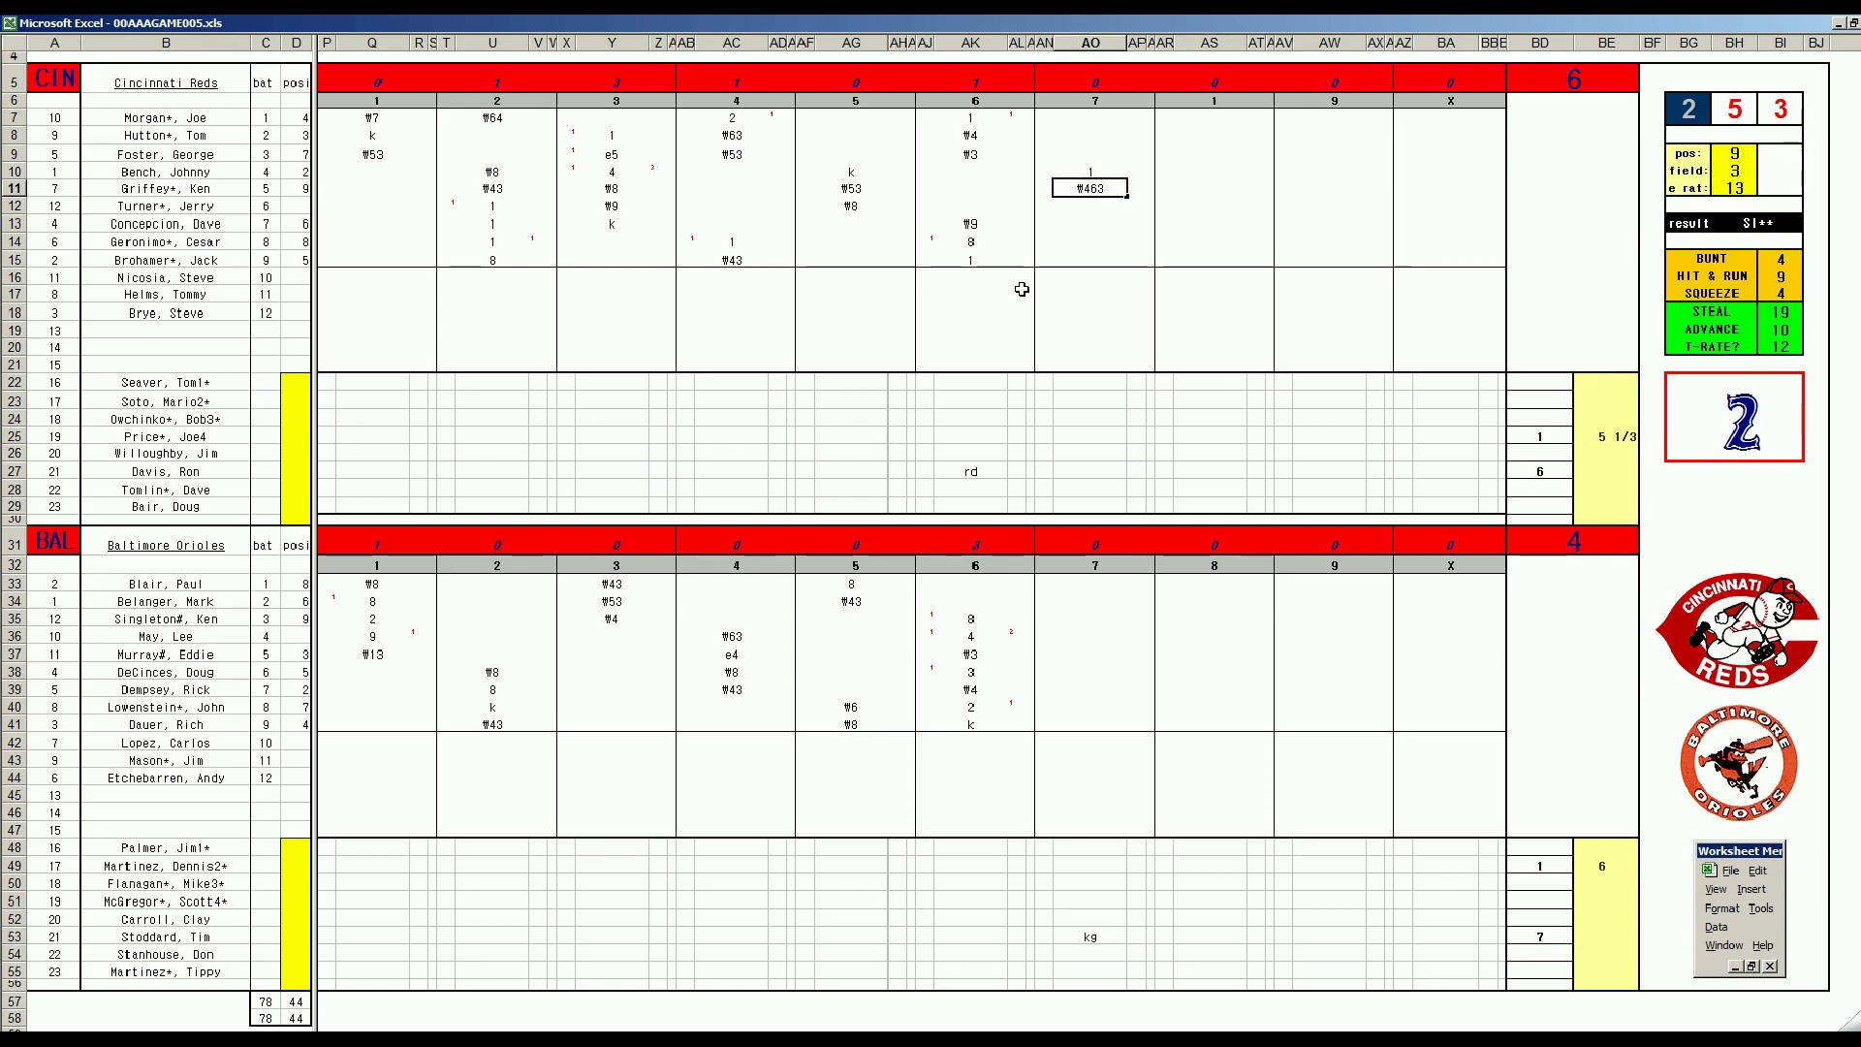
pyautogui.press('Return')
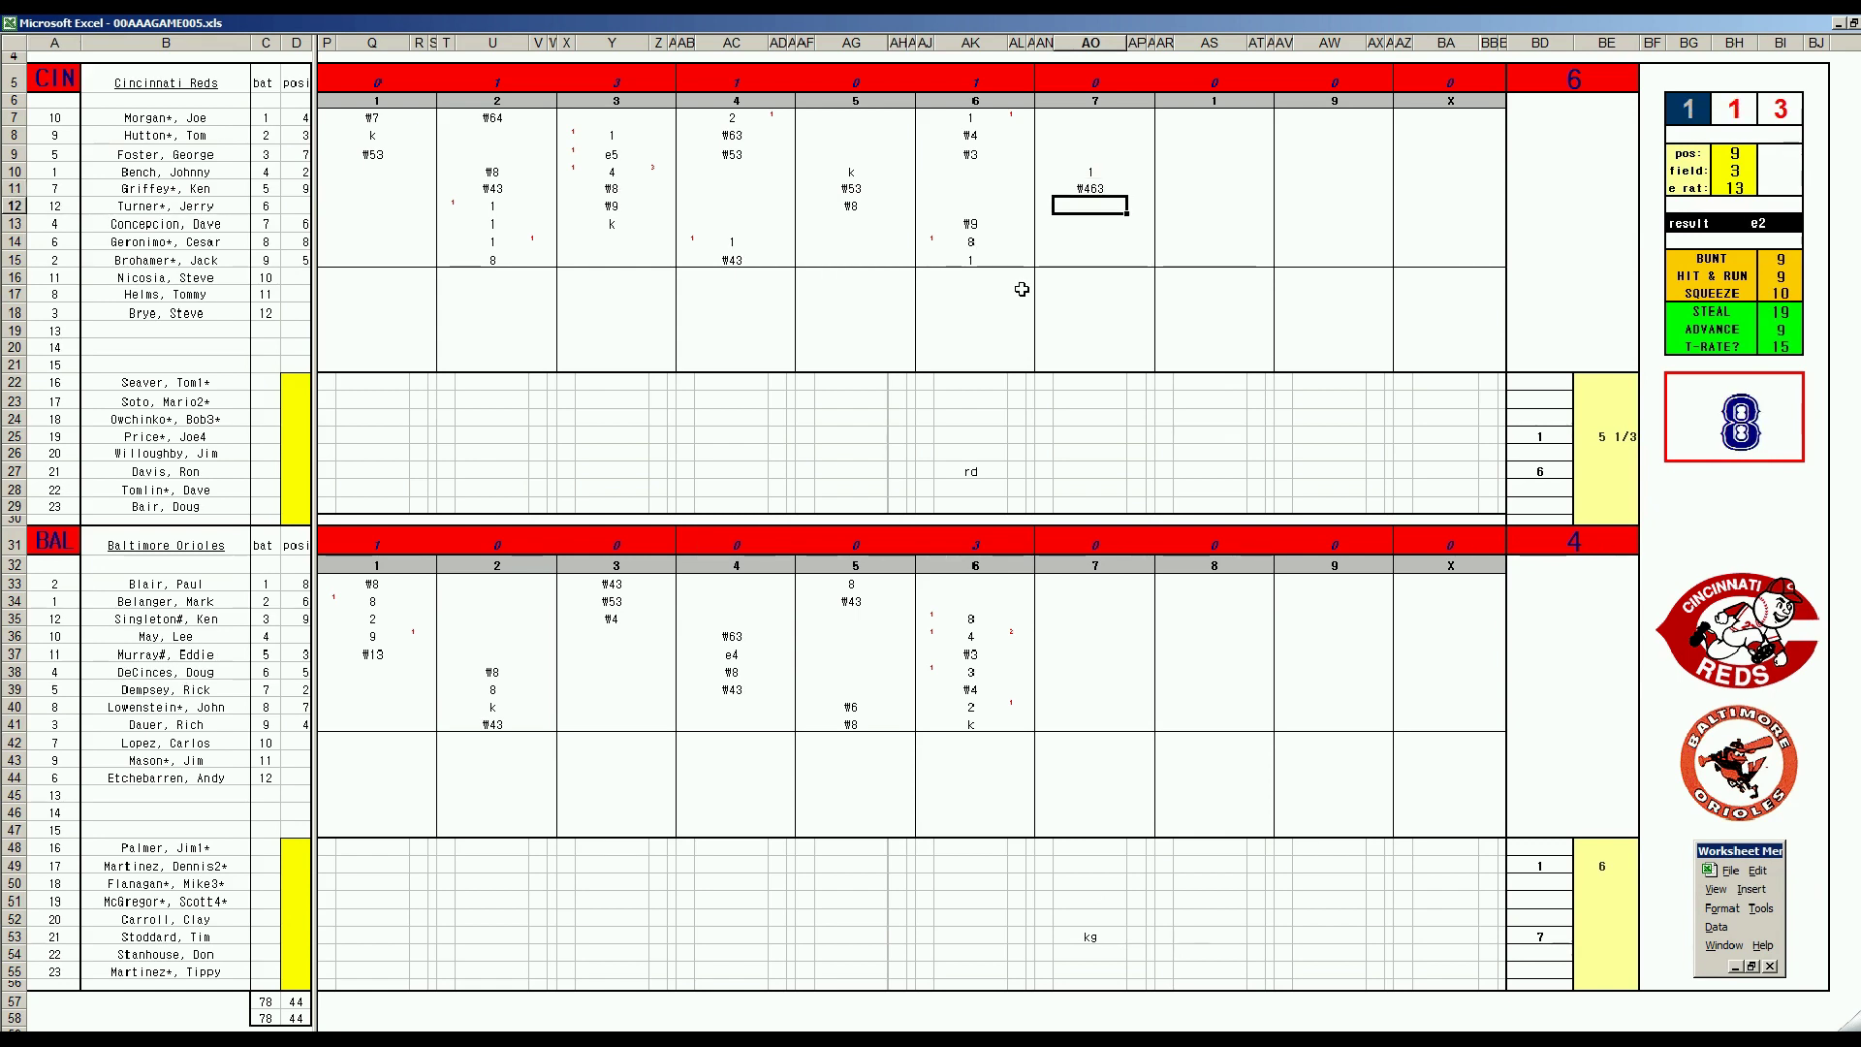
pyautogui.write('#9')
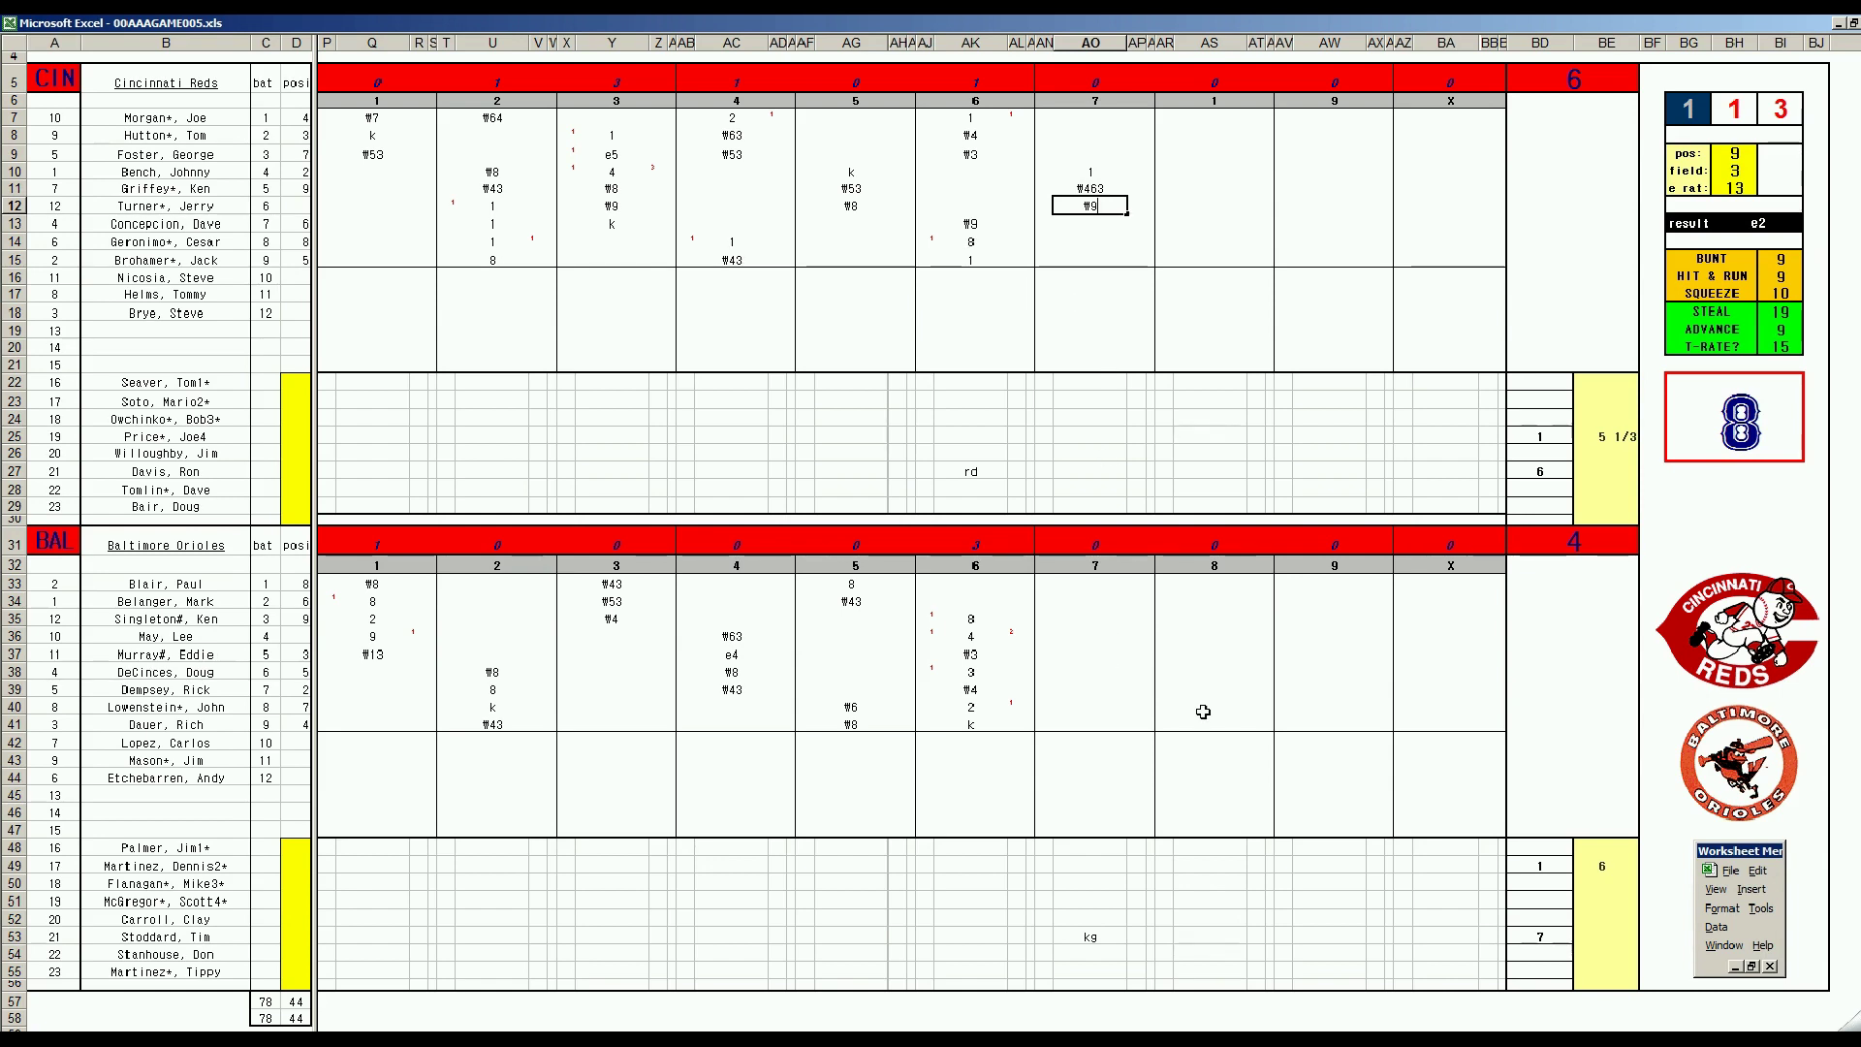
pyautogui.hotkey('alt', 'Tab')
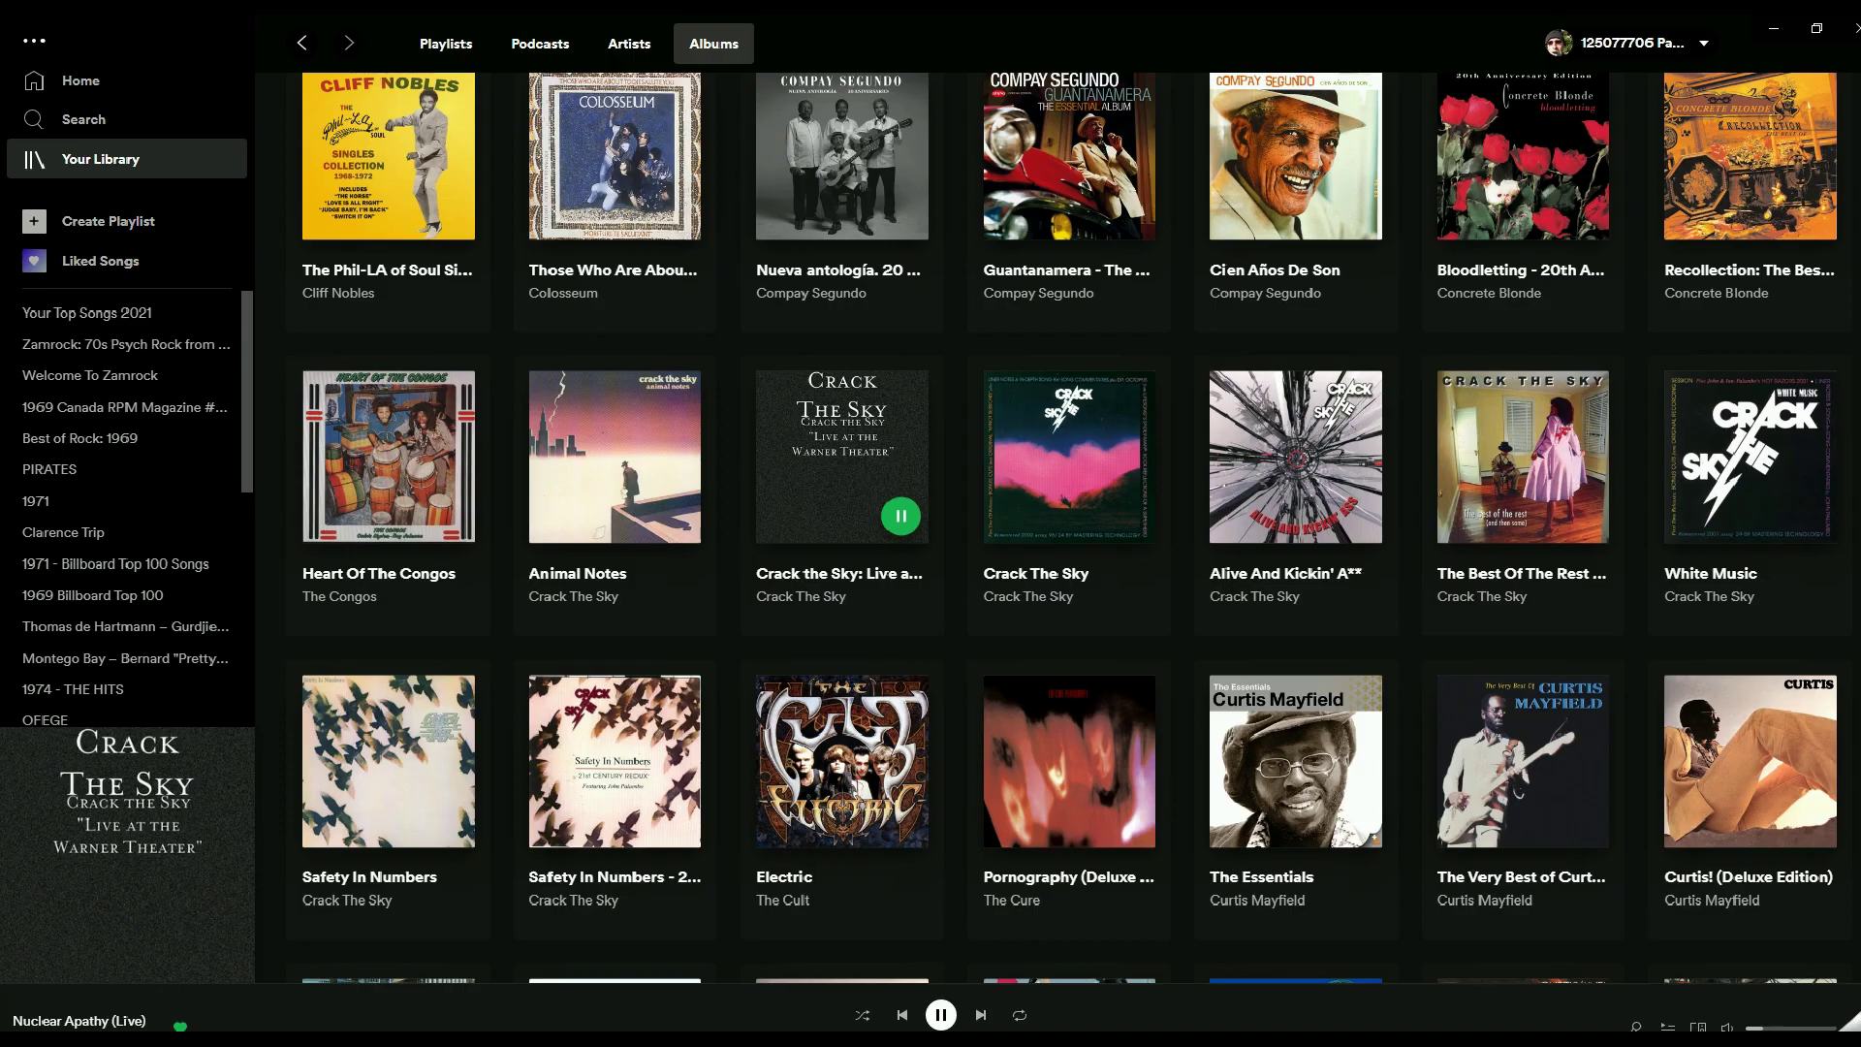
pyautogui.click(669, 648)
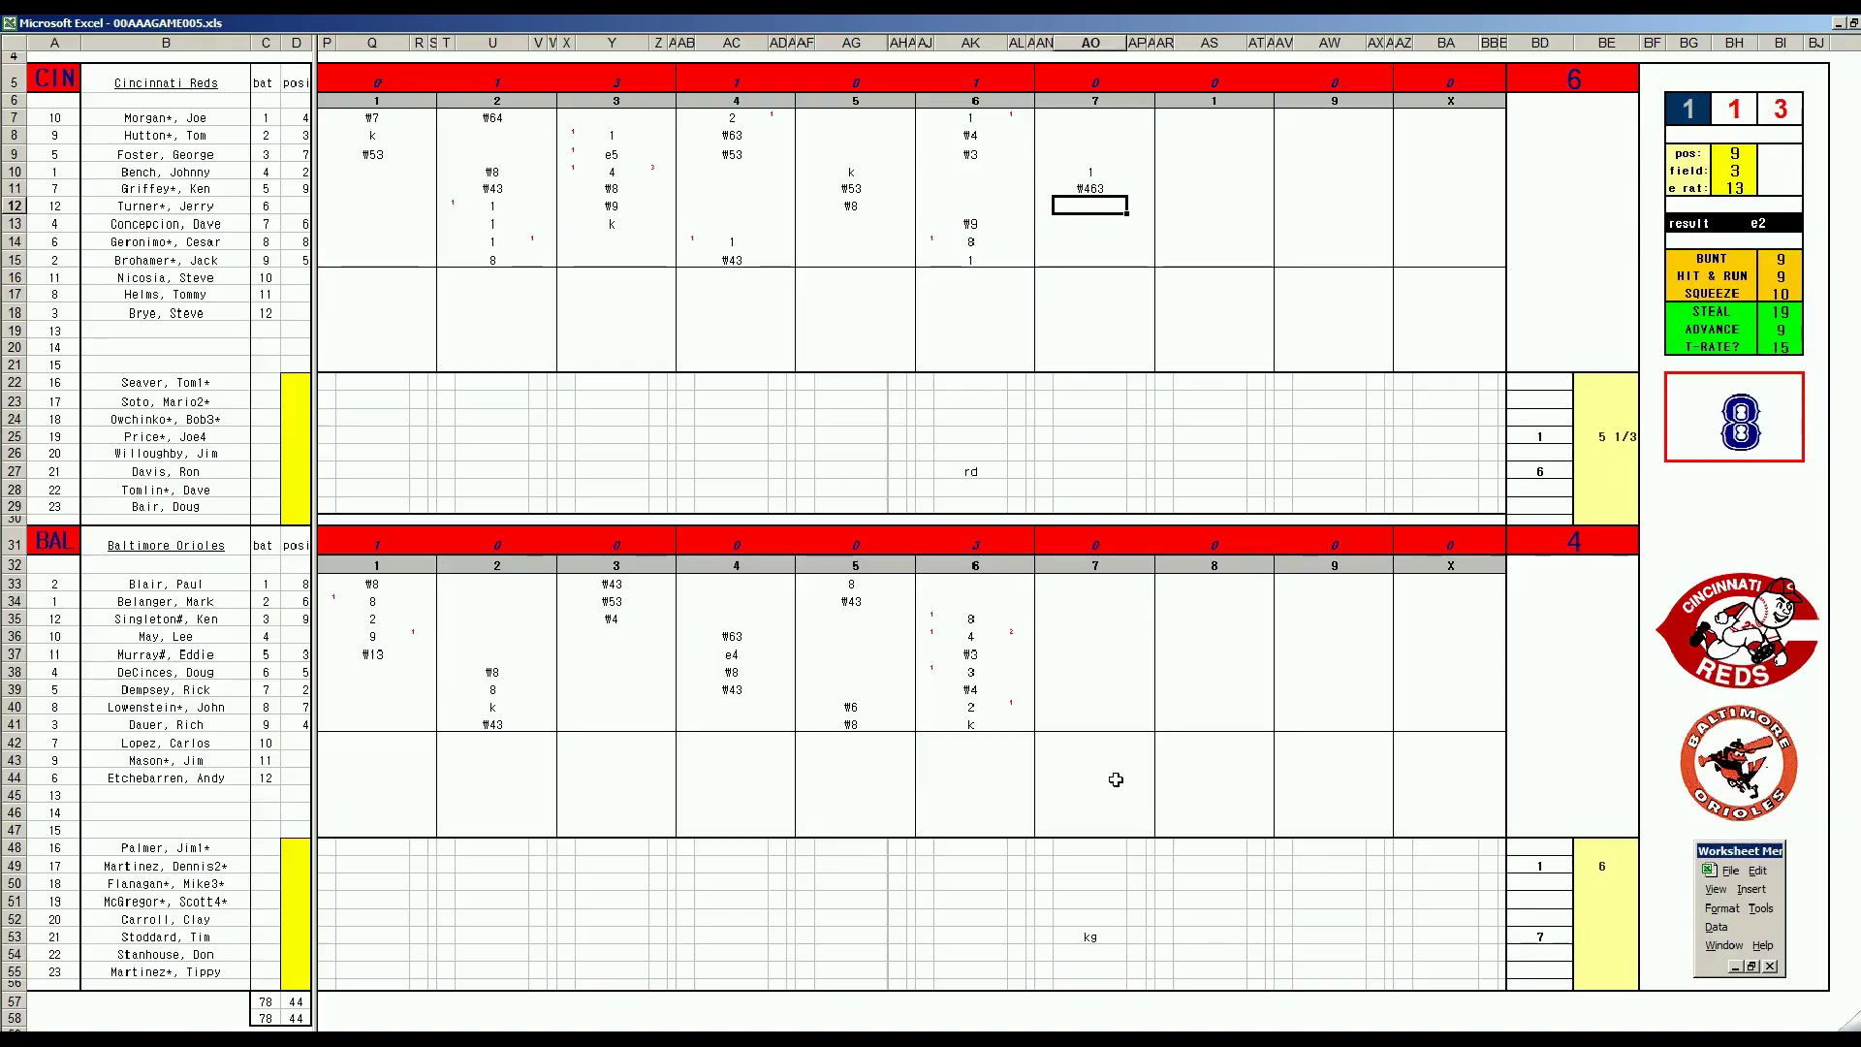
# - Finish the Reds' seventh with #9, then log the Orioles' #43 and #53 in AO33:AO34
pyautogui.write('#9')
pyautogui.click(1089, 583)
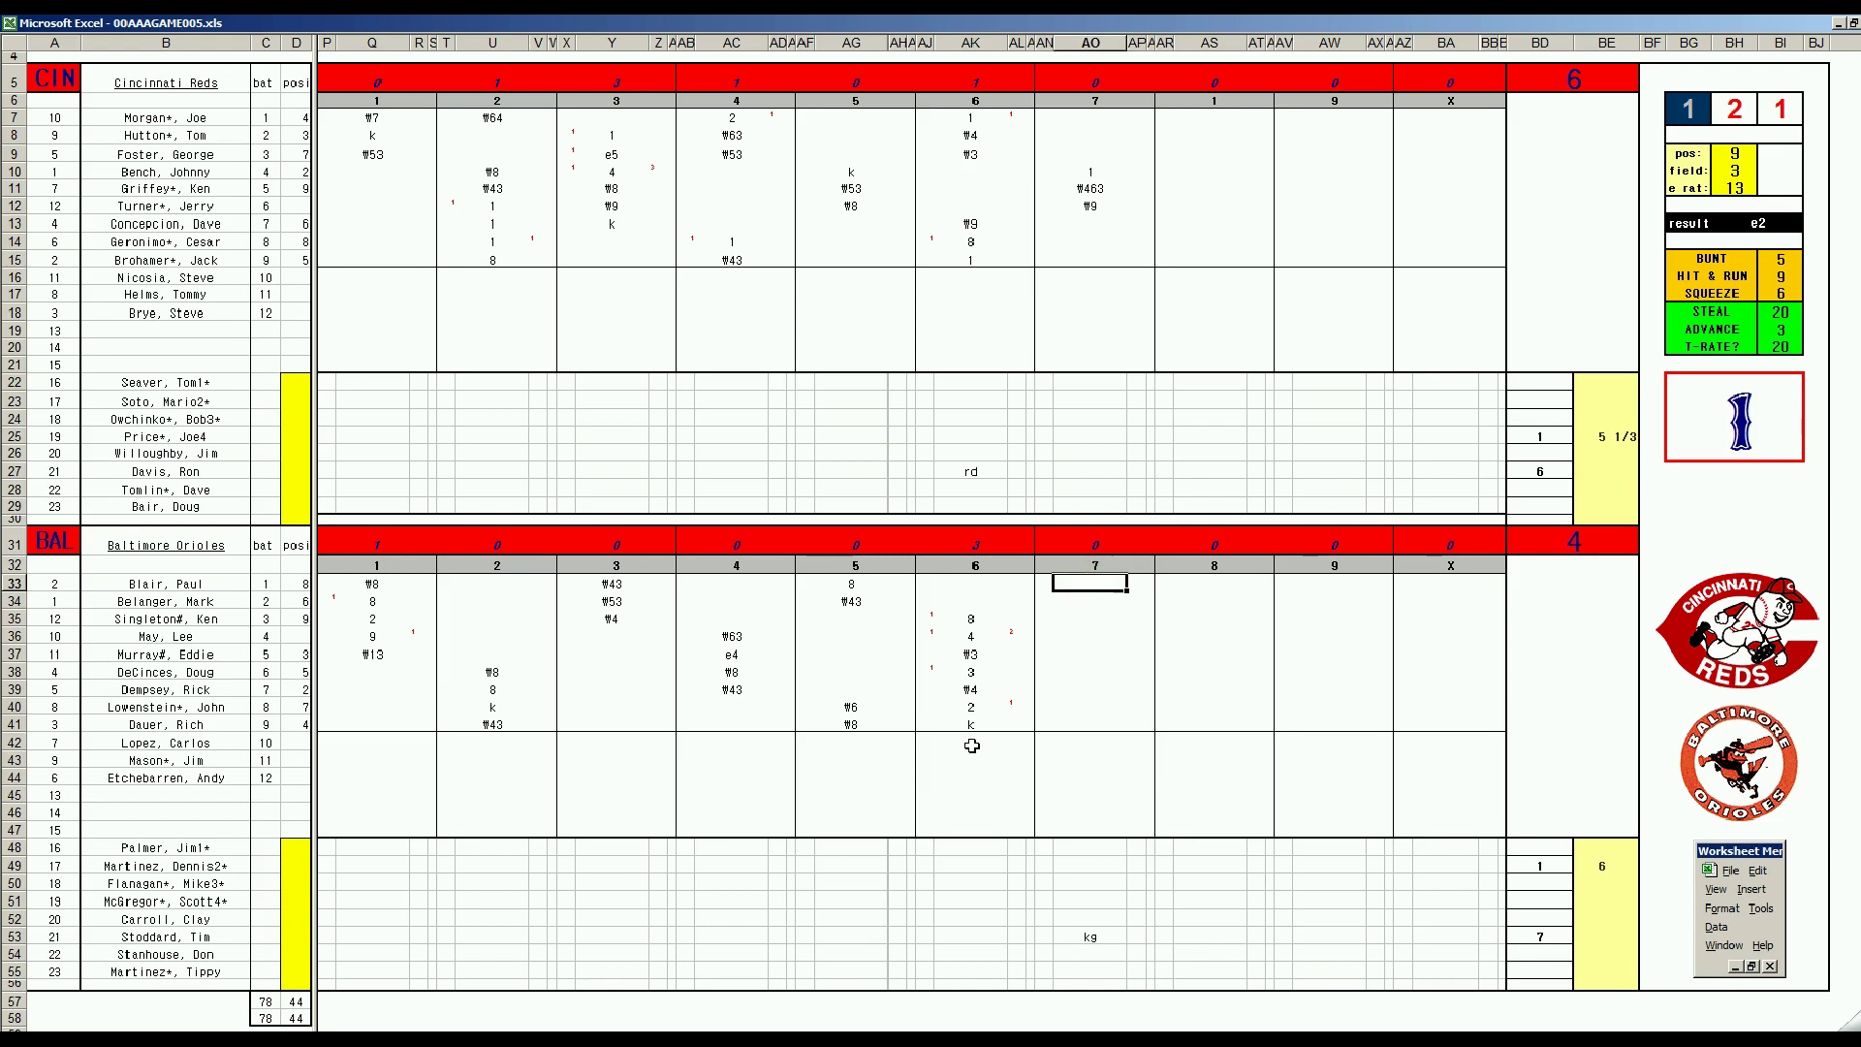
pyautogui.write('#43')
pyautogui.press('Return')
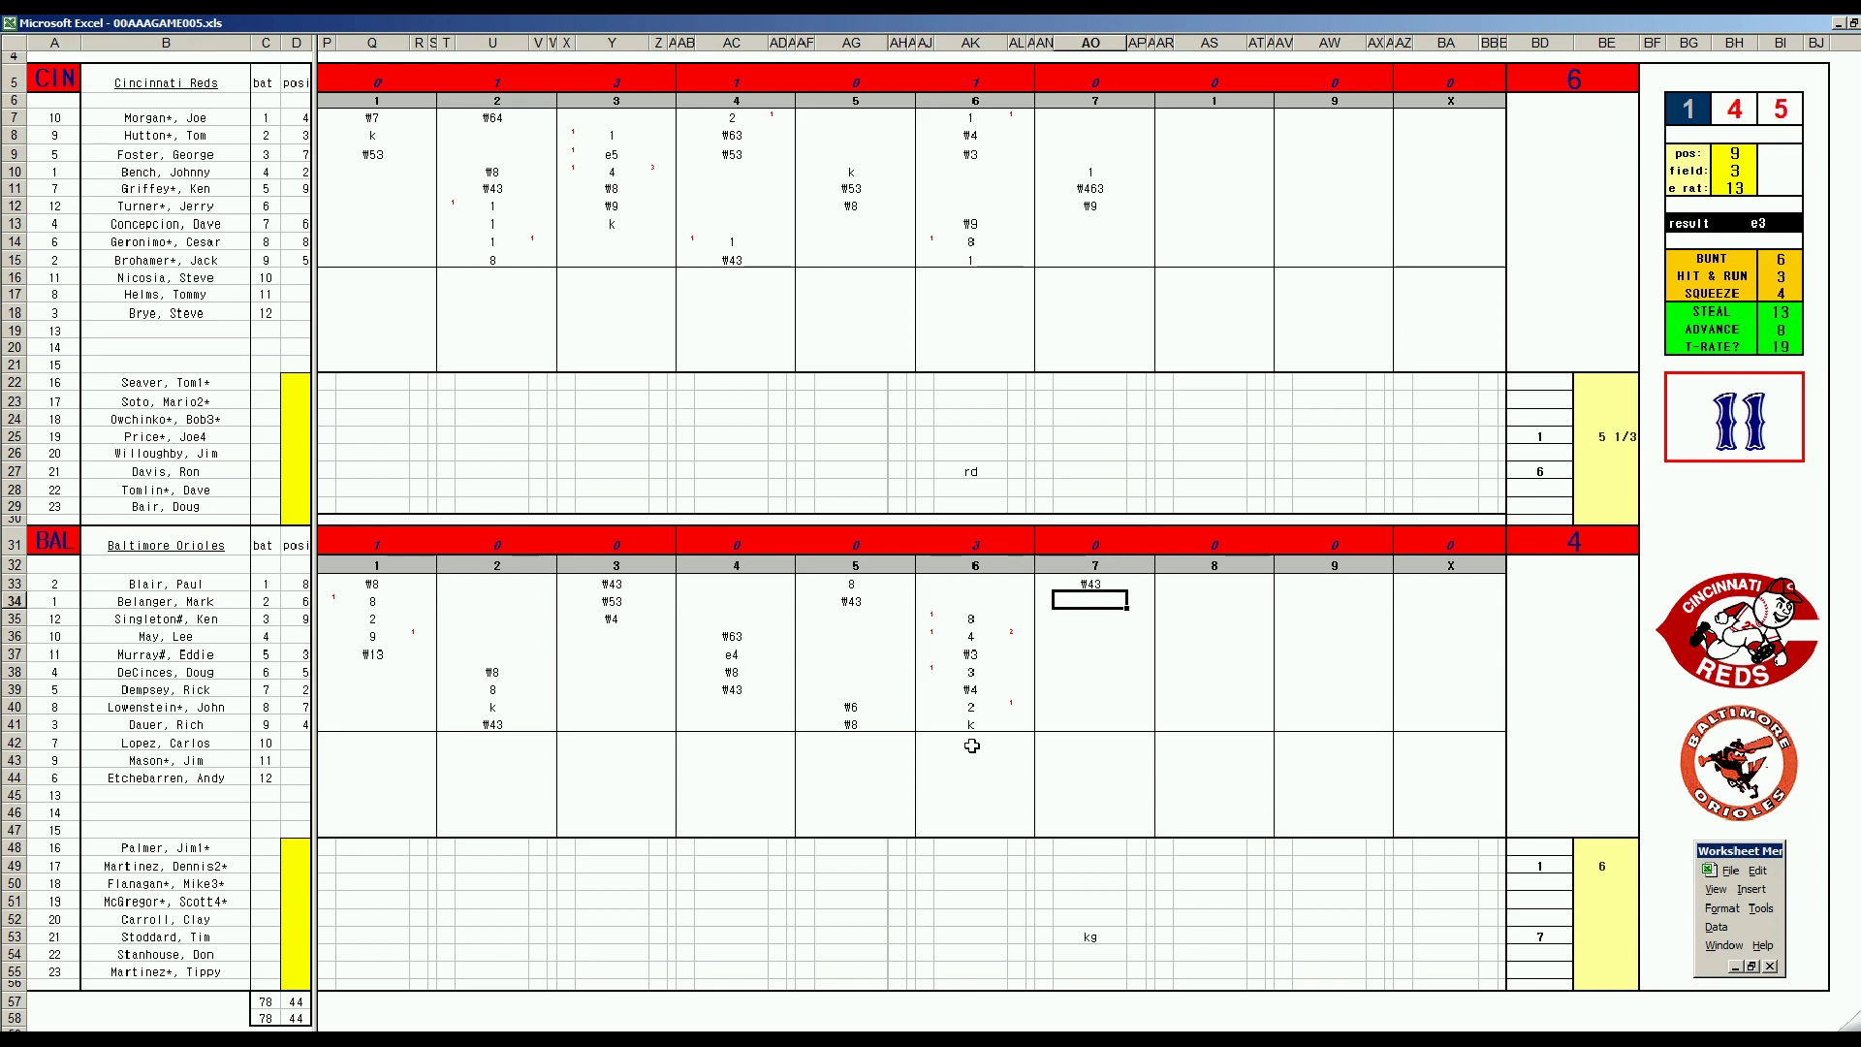
pyautogui.write('#53')
pyautogui.press('Return')
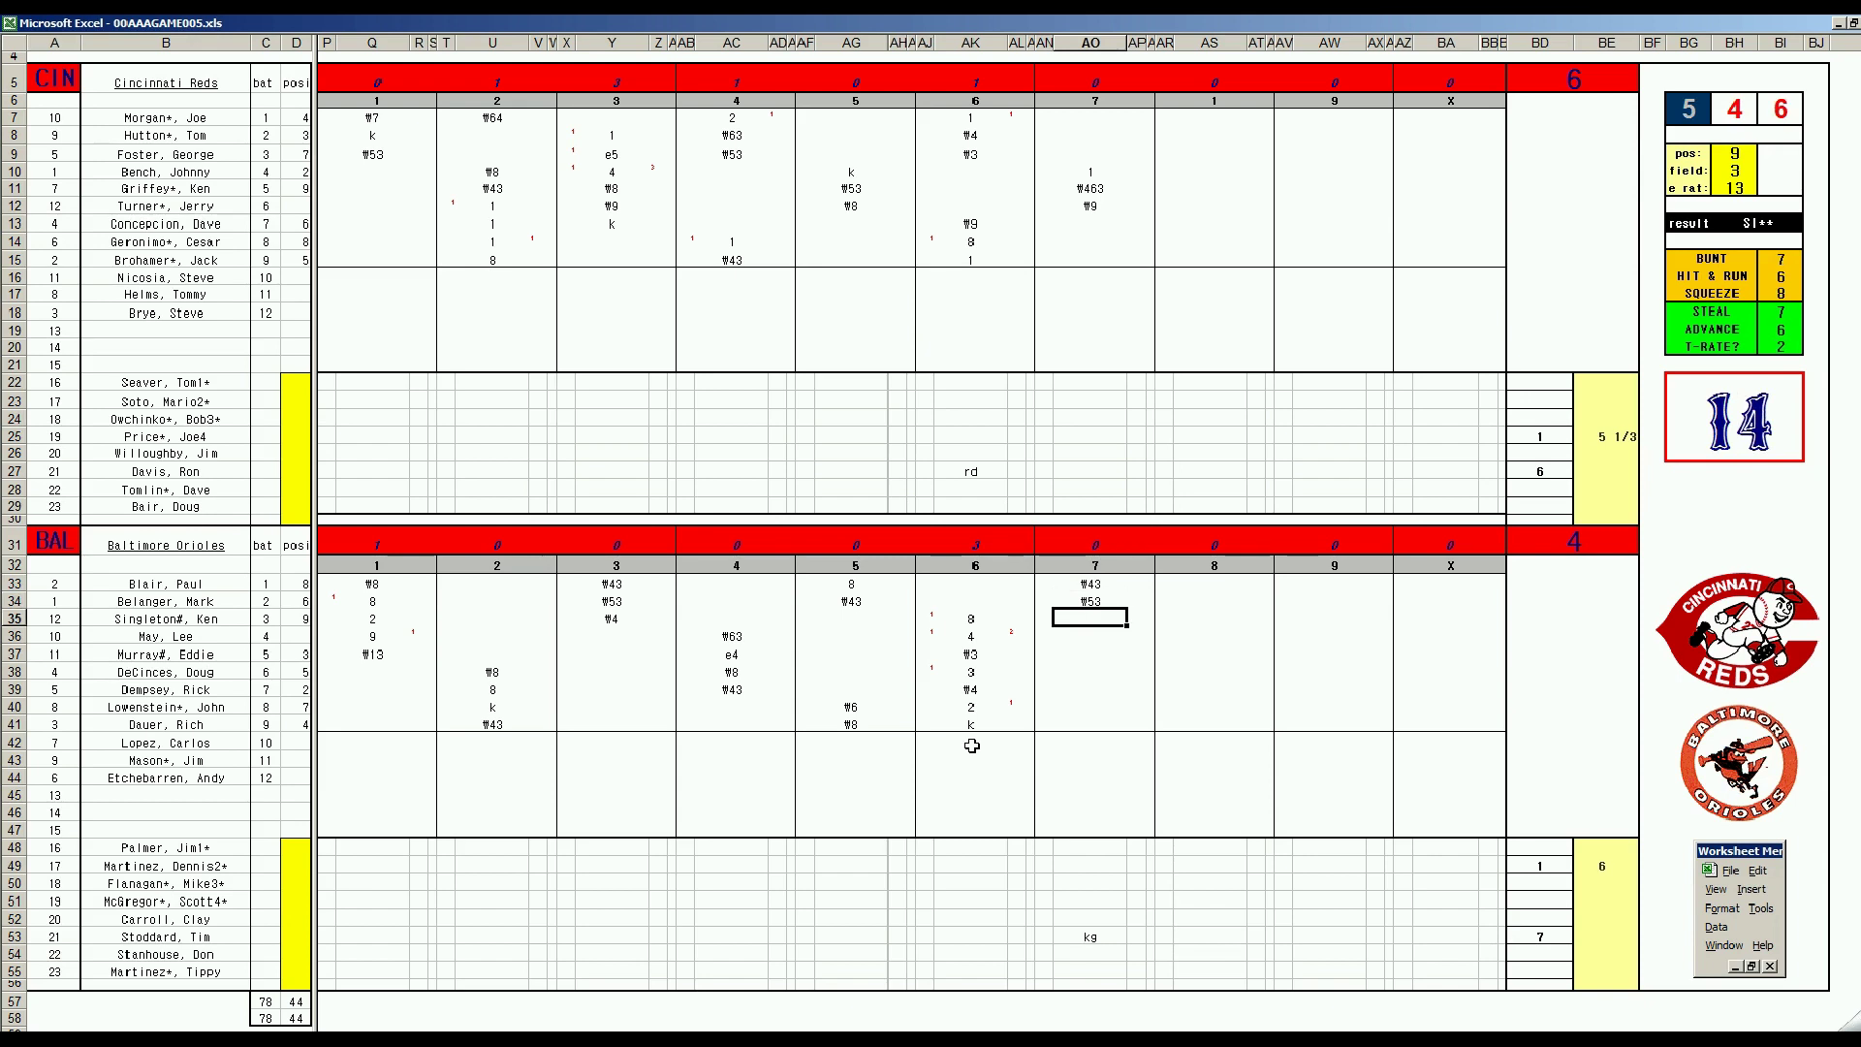
# - Set pos 2, field 1, e rat 3 and enter #2 in AO35
pyautogui.hotkey('ctrl', 'p')
pyautogui.write('2')
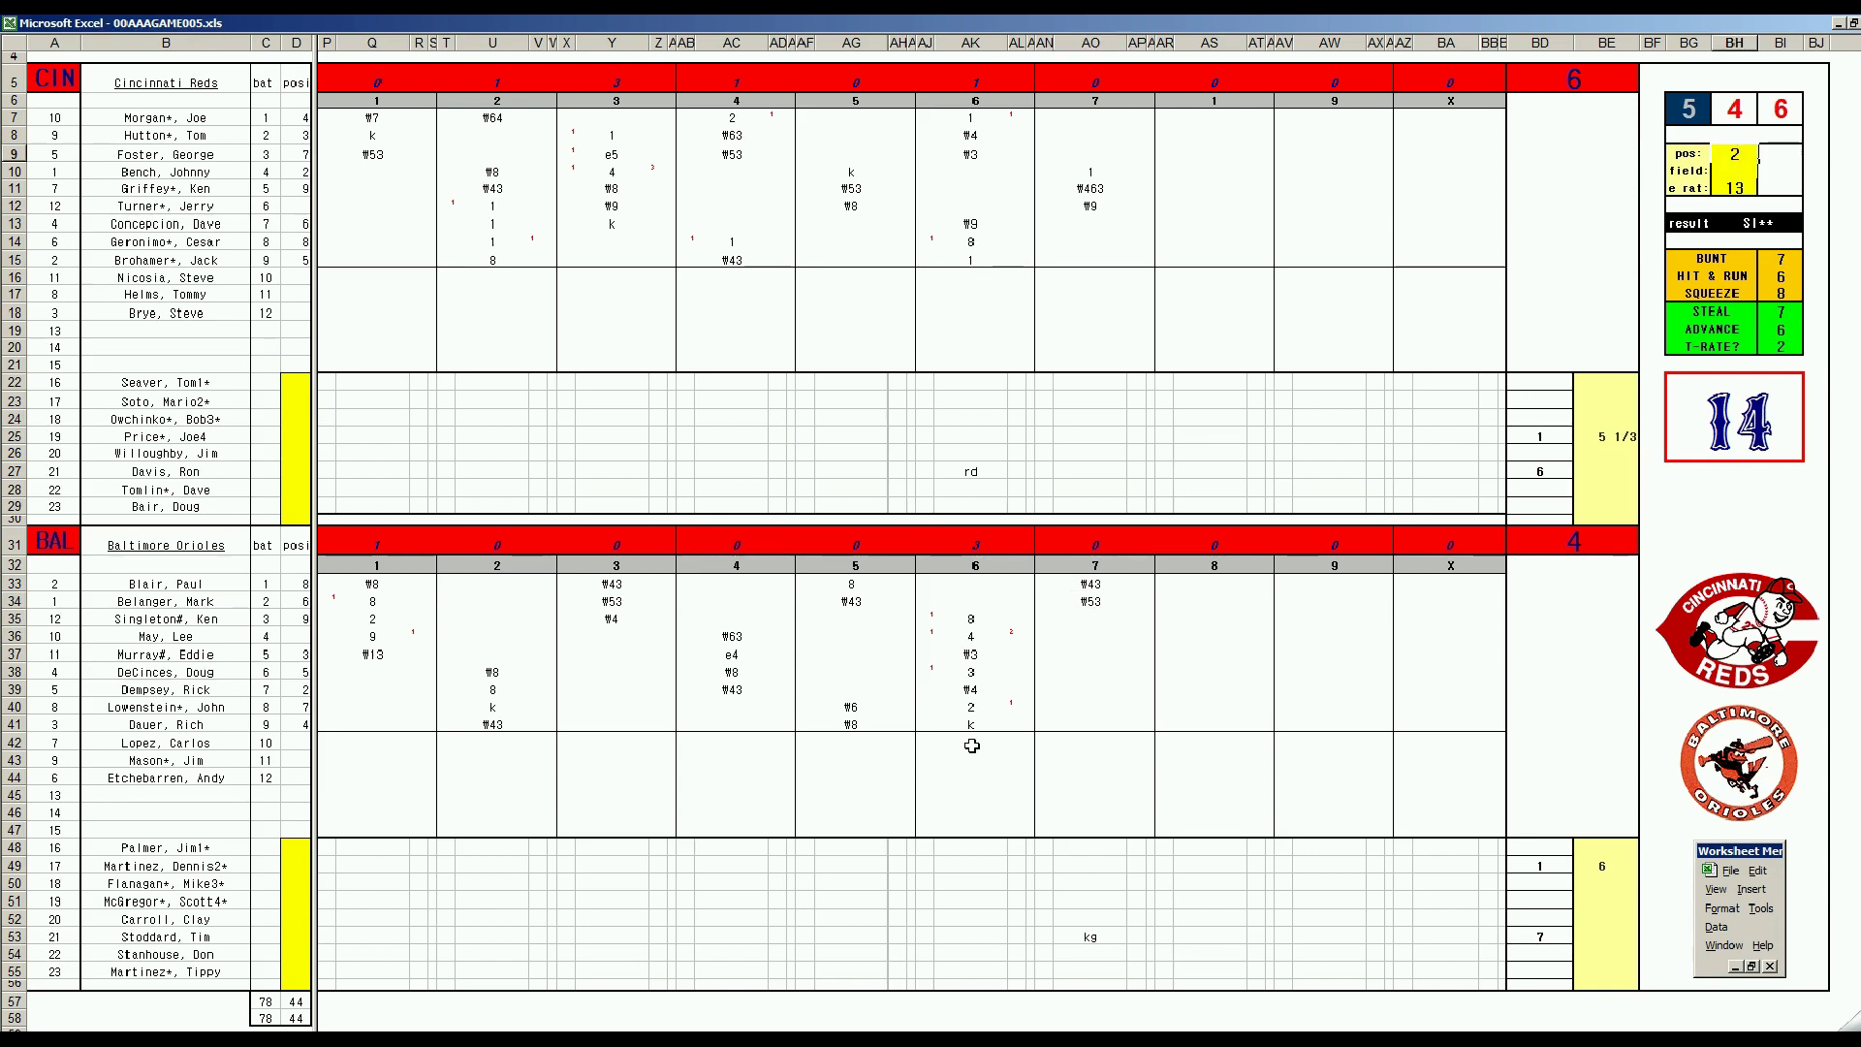
pyautogui.press('Return')
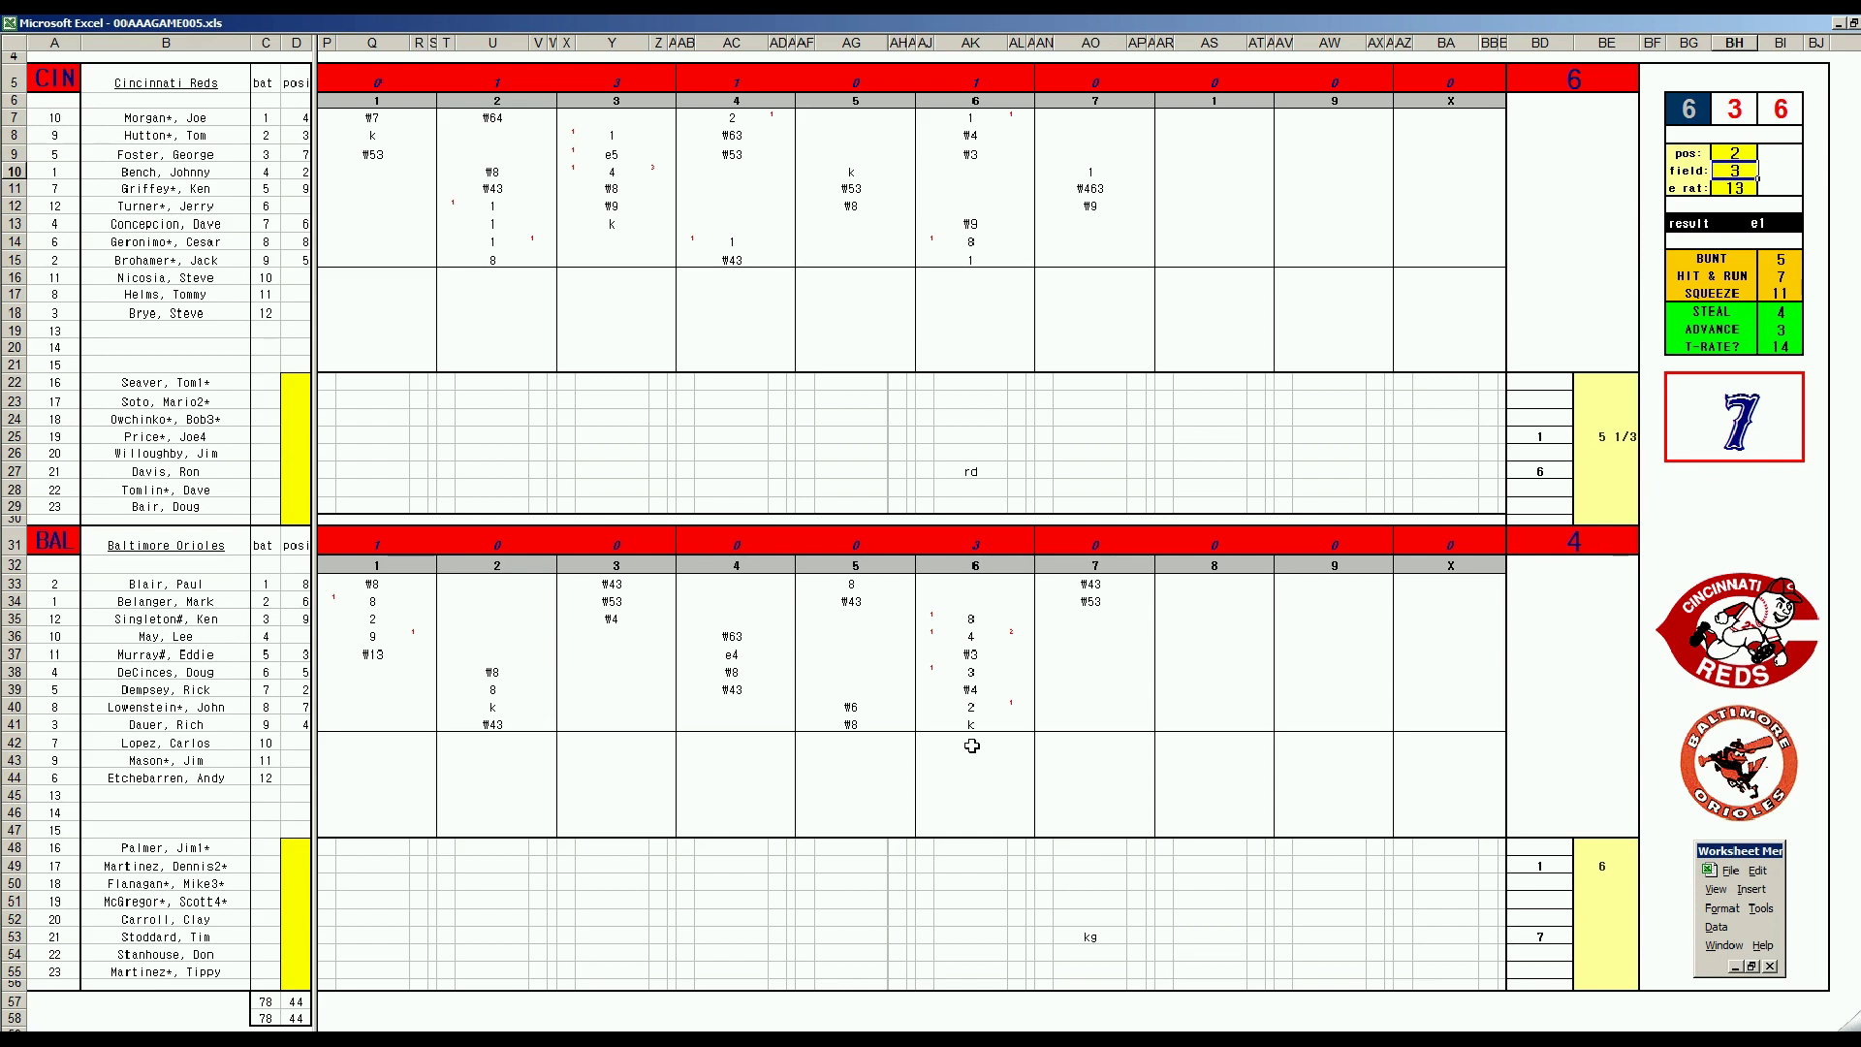
pyautogui.write('1')
pyautogui.press('Return')
pyautogui.write('3')
pyautogui.press('Return')
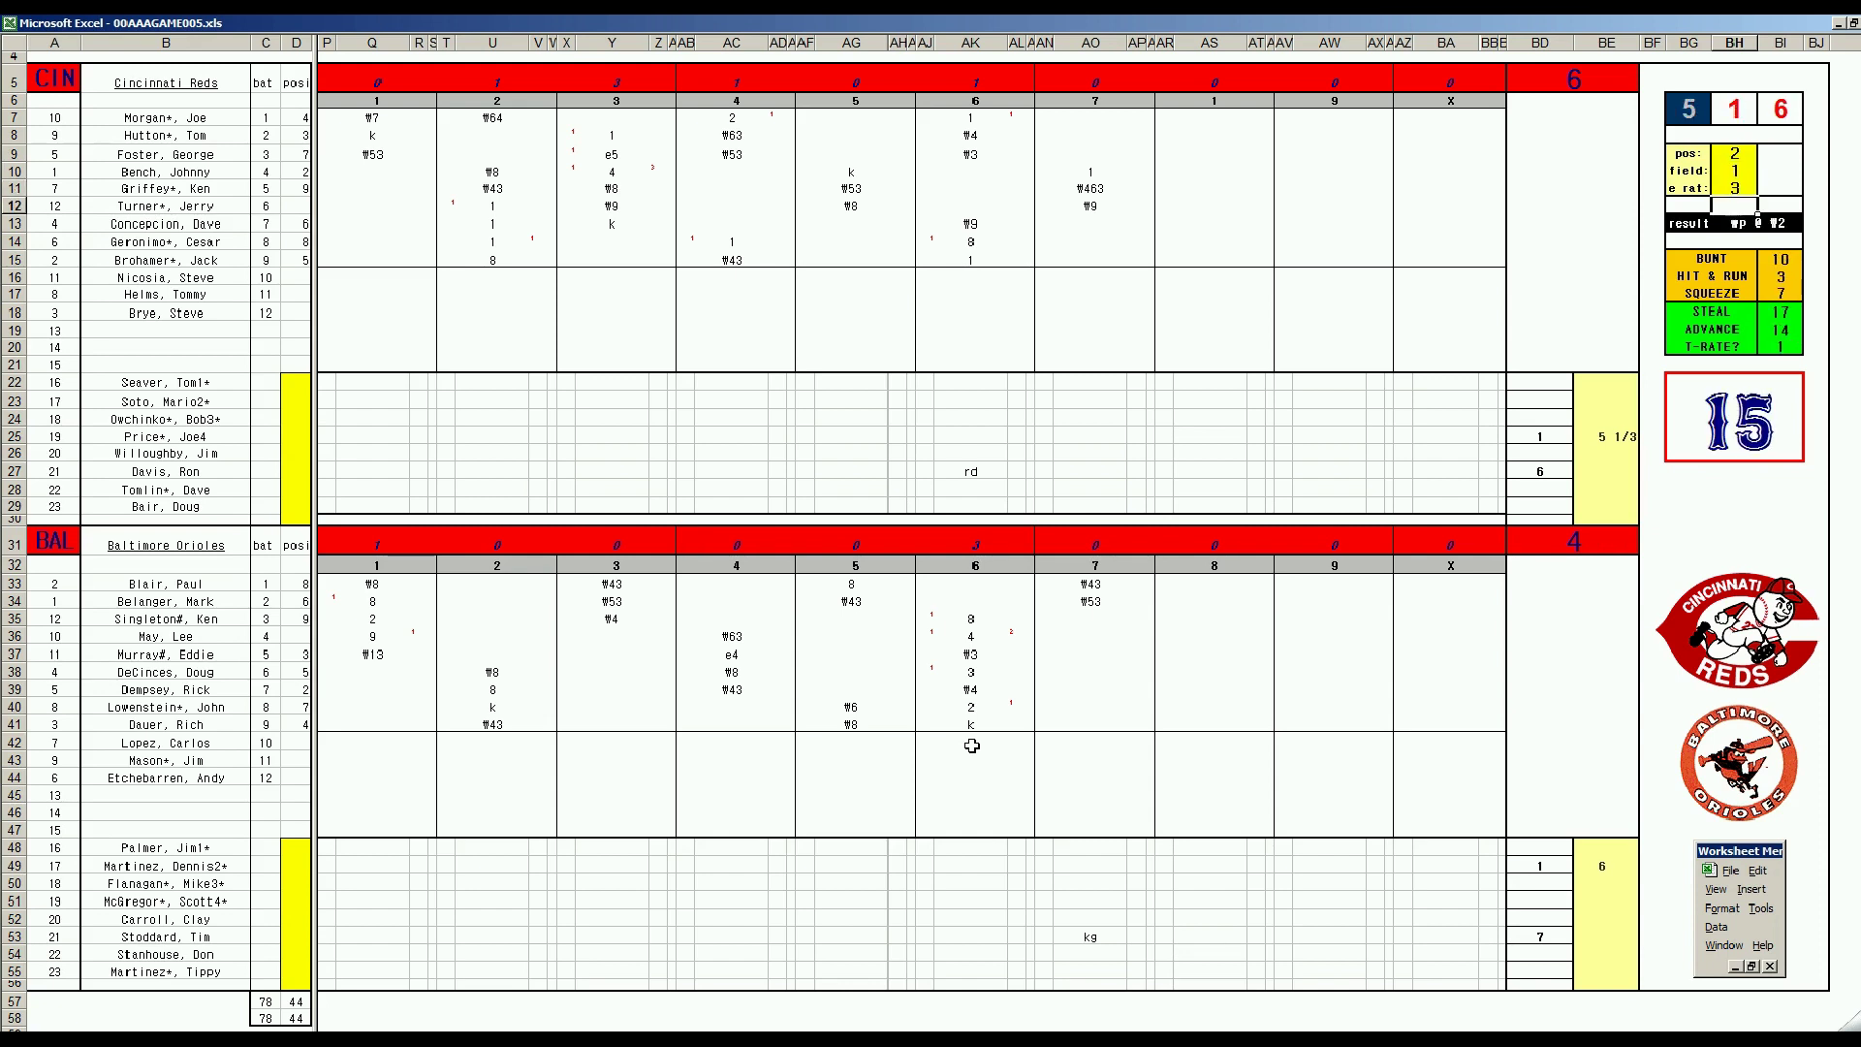
pyautogui.click(1099, 617)
pyautogui.write('#2')
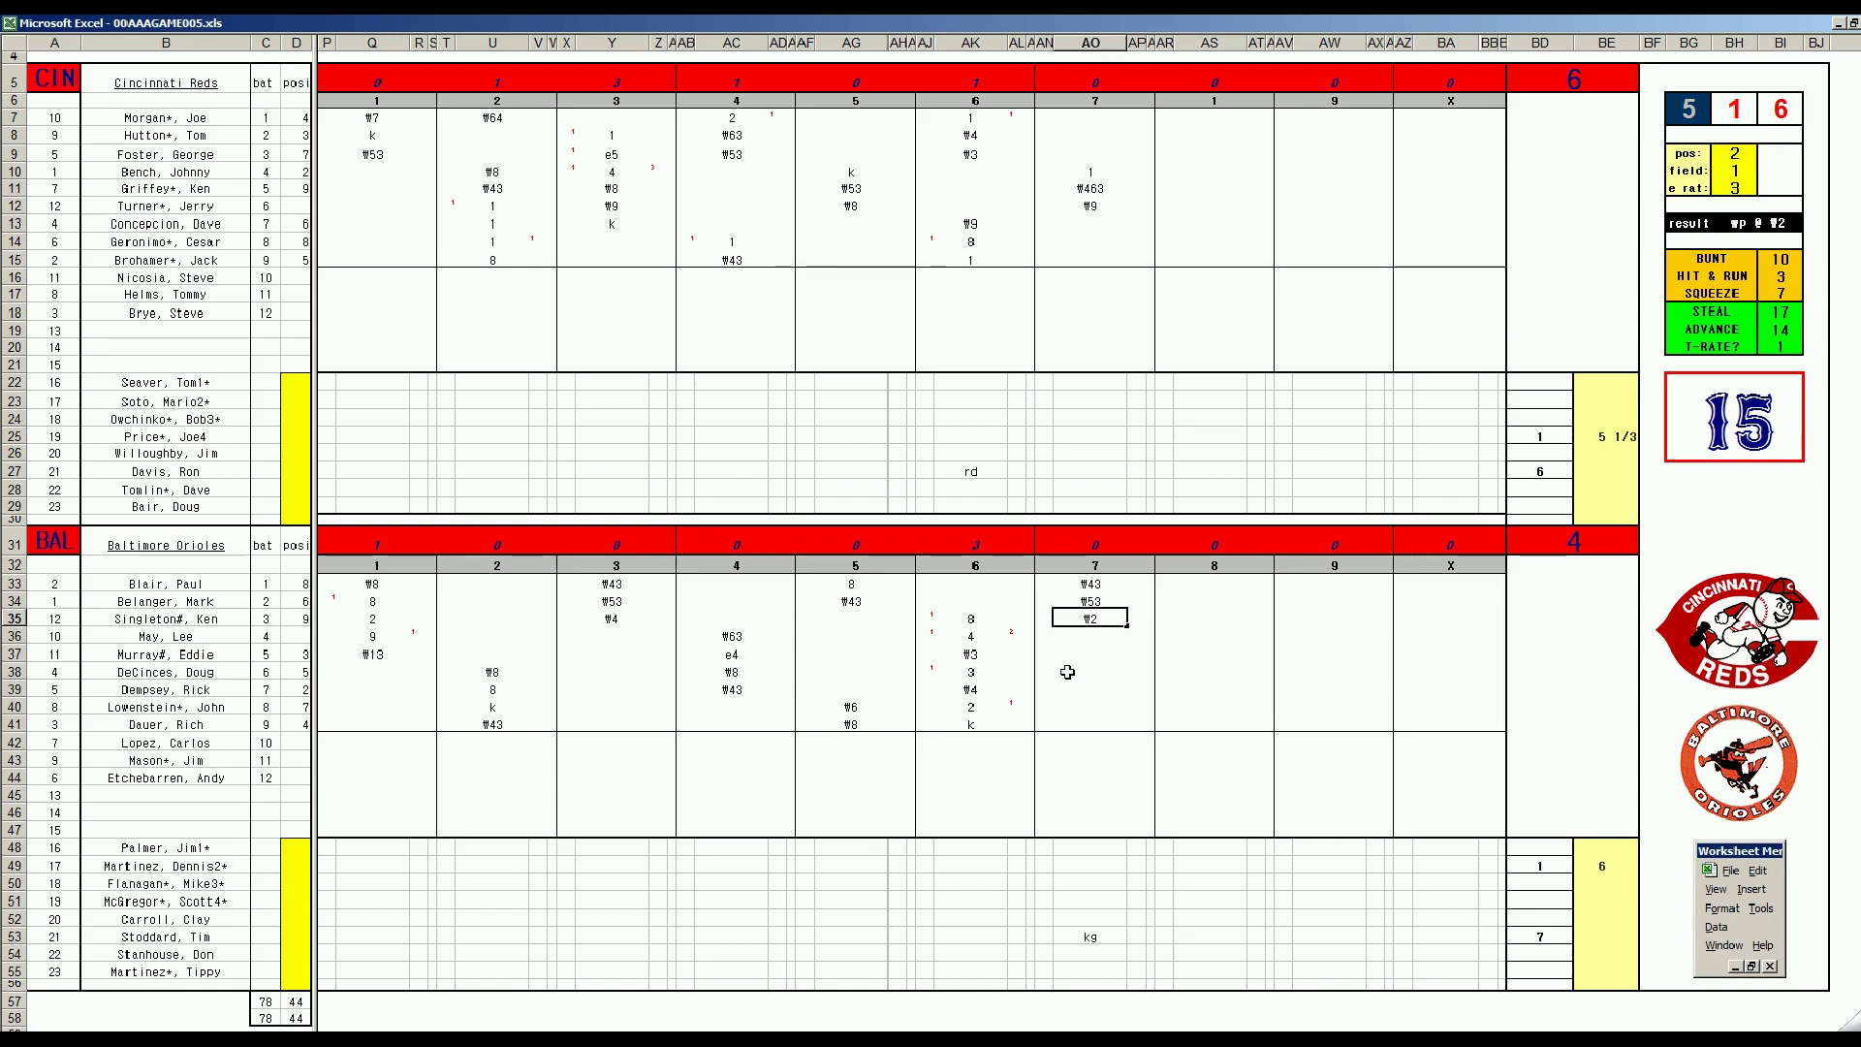
# - Score the Reds' eighth inning in AS13–AS15 as k, #43 and #3
pyautogui.click(1187, 224)
pyautogui.press('F9')
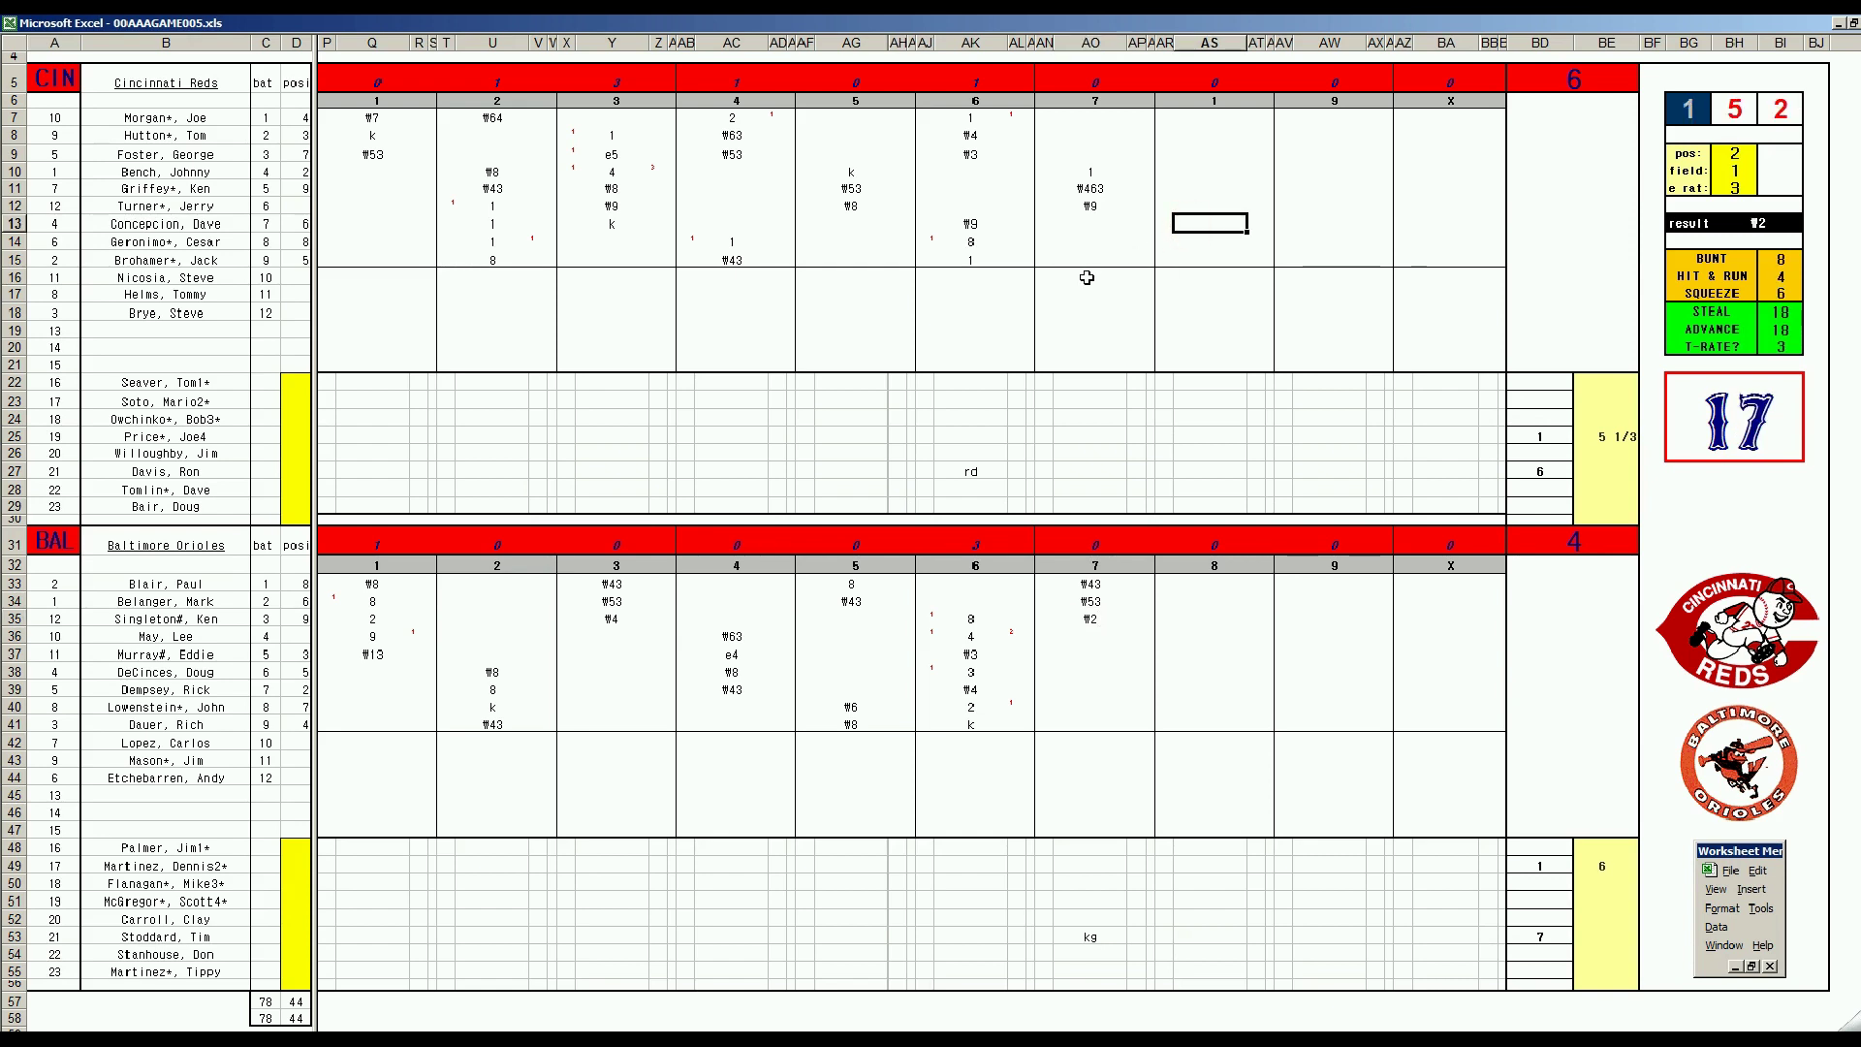
pyautogui.write('k')
pyautogui.press('Return')
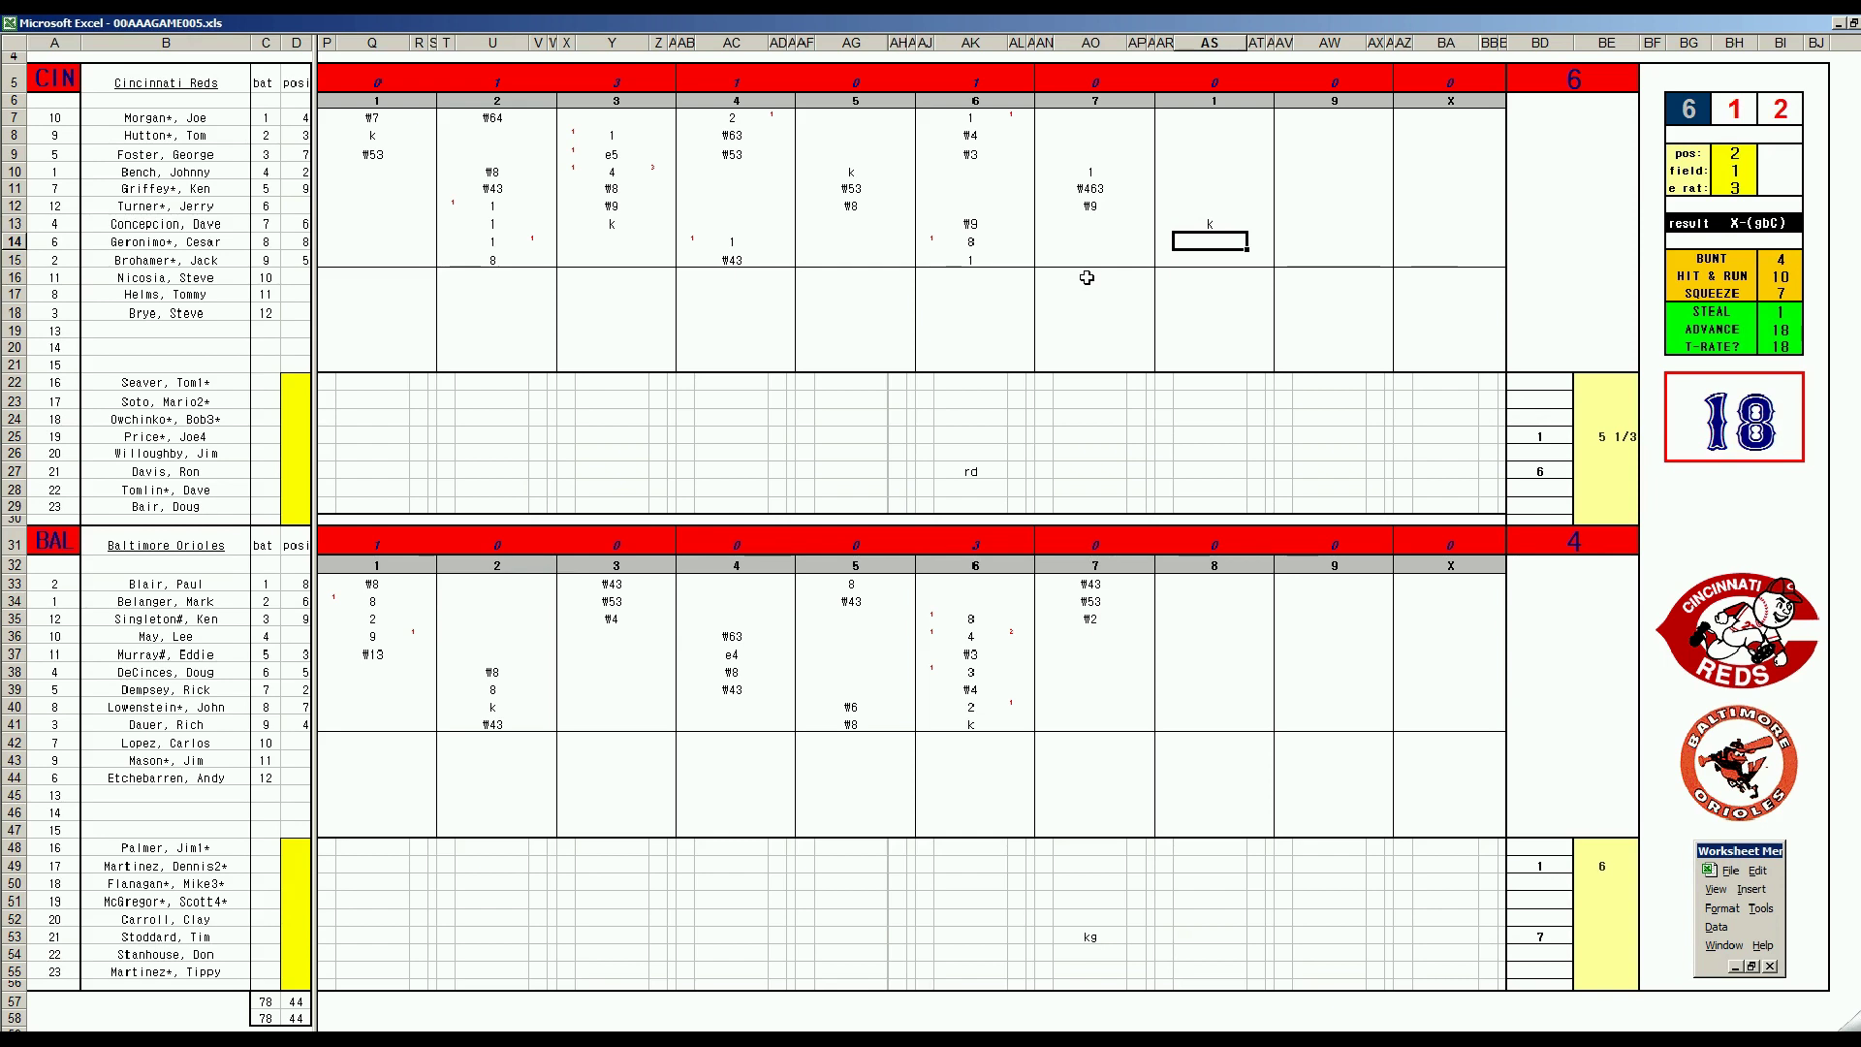
pyautogui.hotkey('ctrl', 'r')
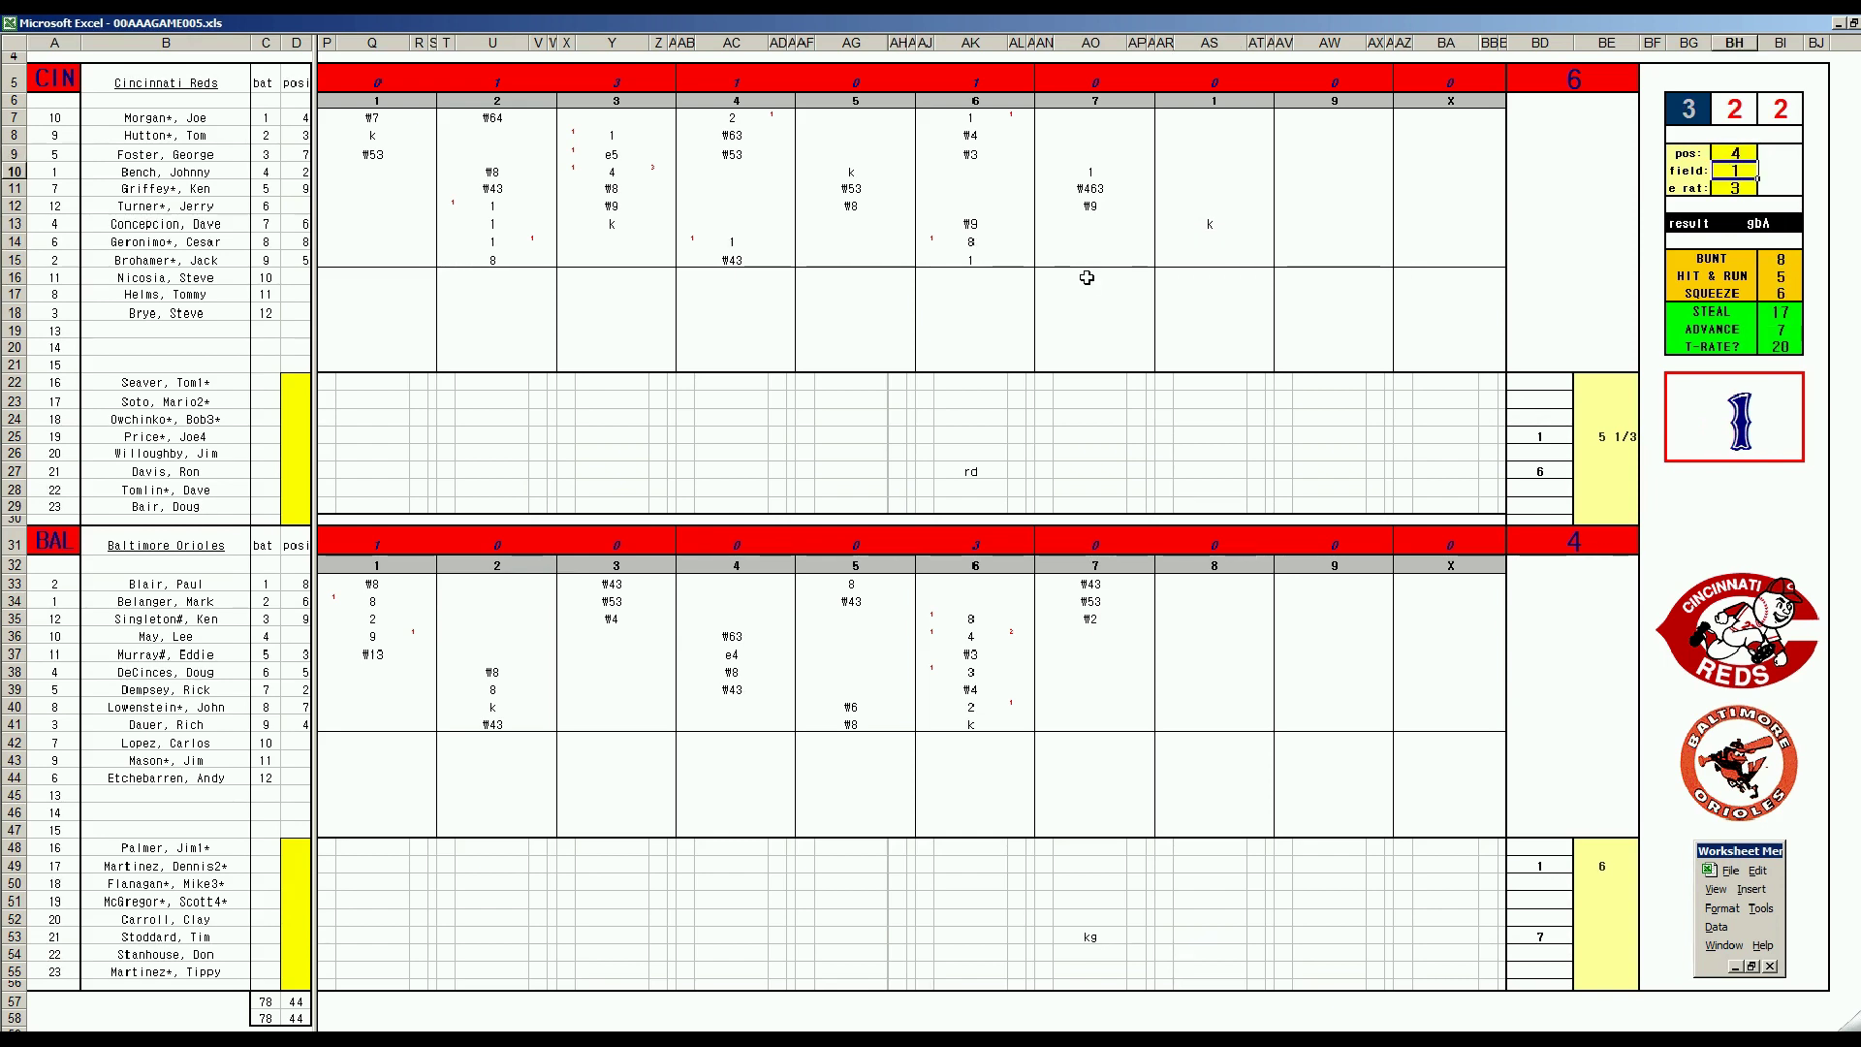
pyautogui.click(1209, 243)
pyautogui.write('#3')
pyautogui.press('Return')
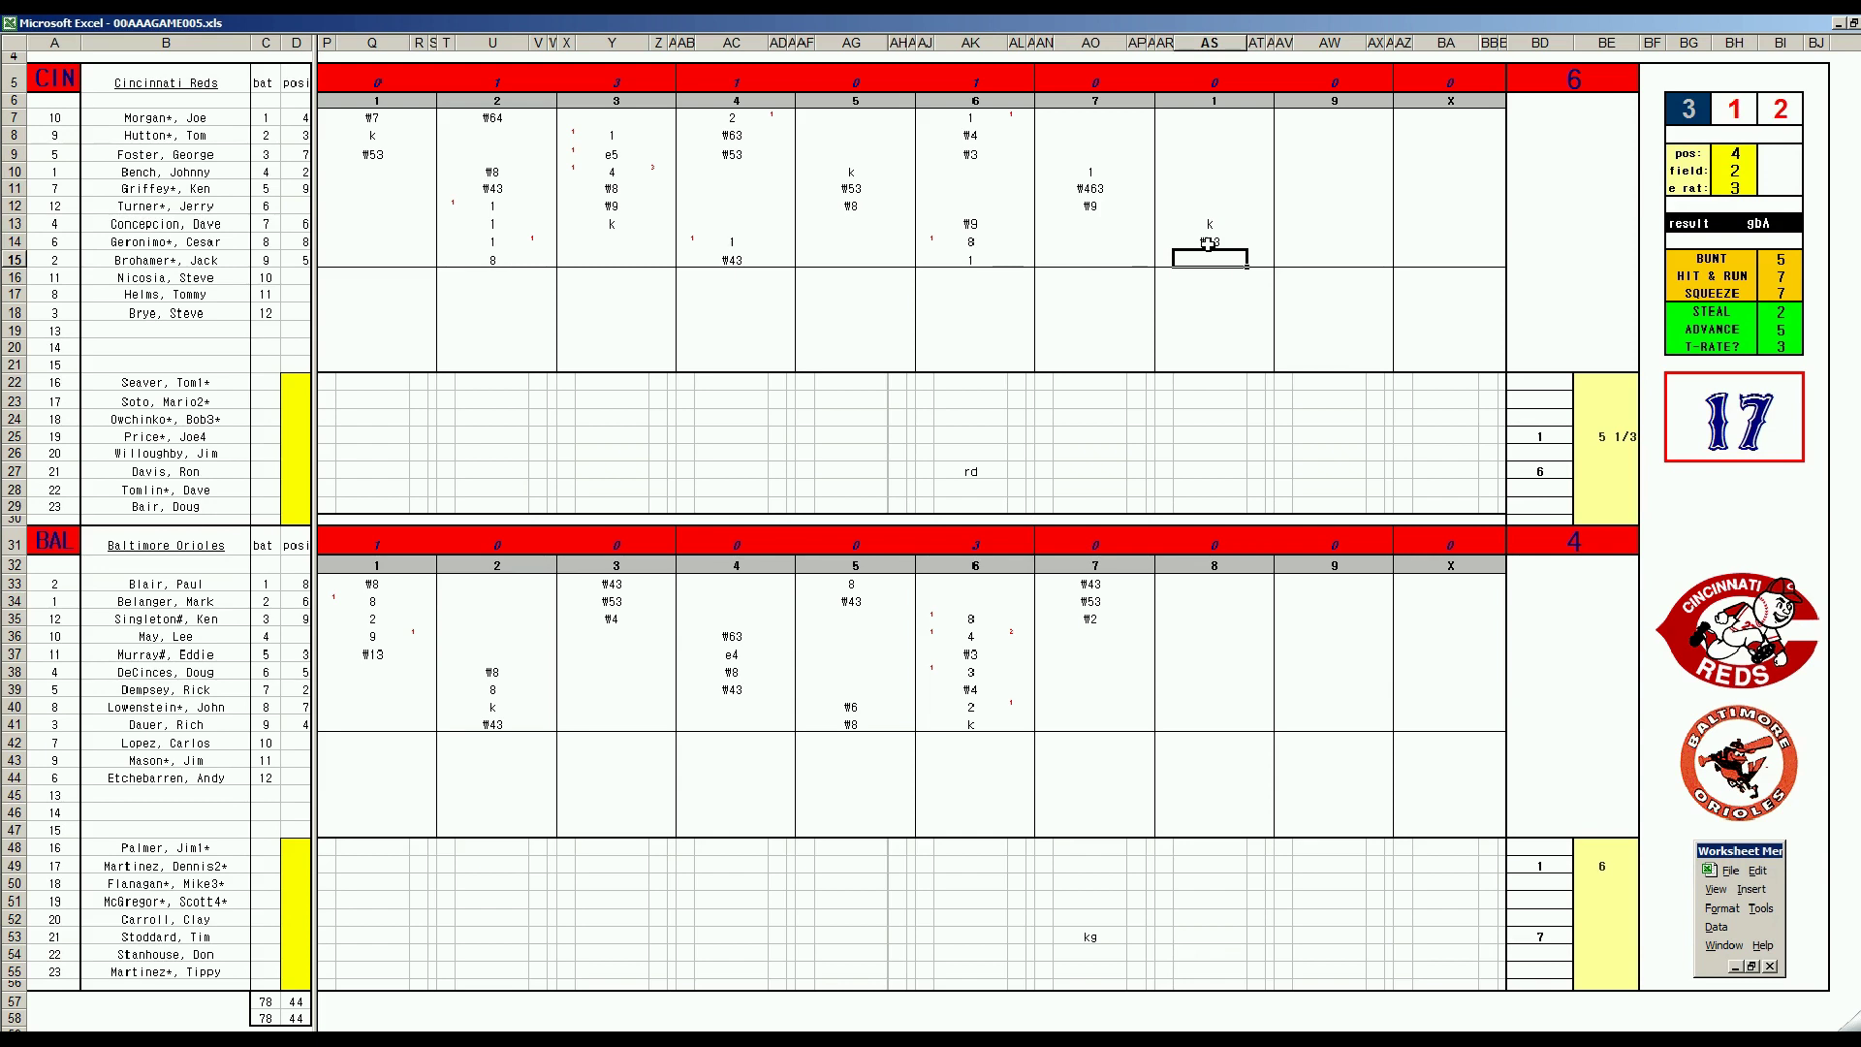
pyautogui.write('#3')
# - Record #8 and #33 for the first two Orioles batters in the eighth (AS36–AS37)
pyautogui.click(1193, 629)
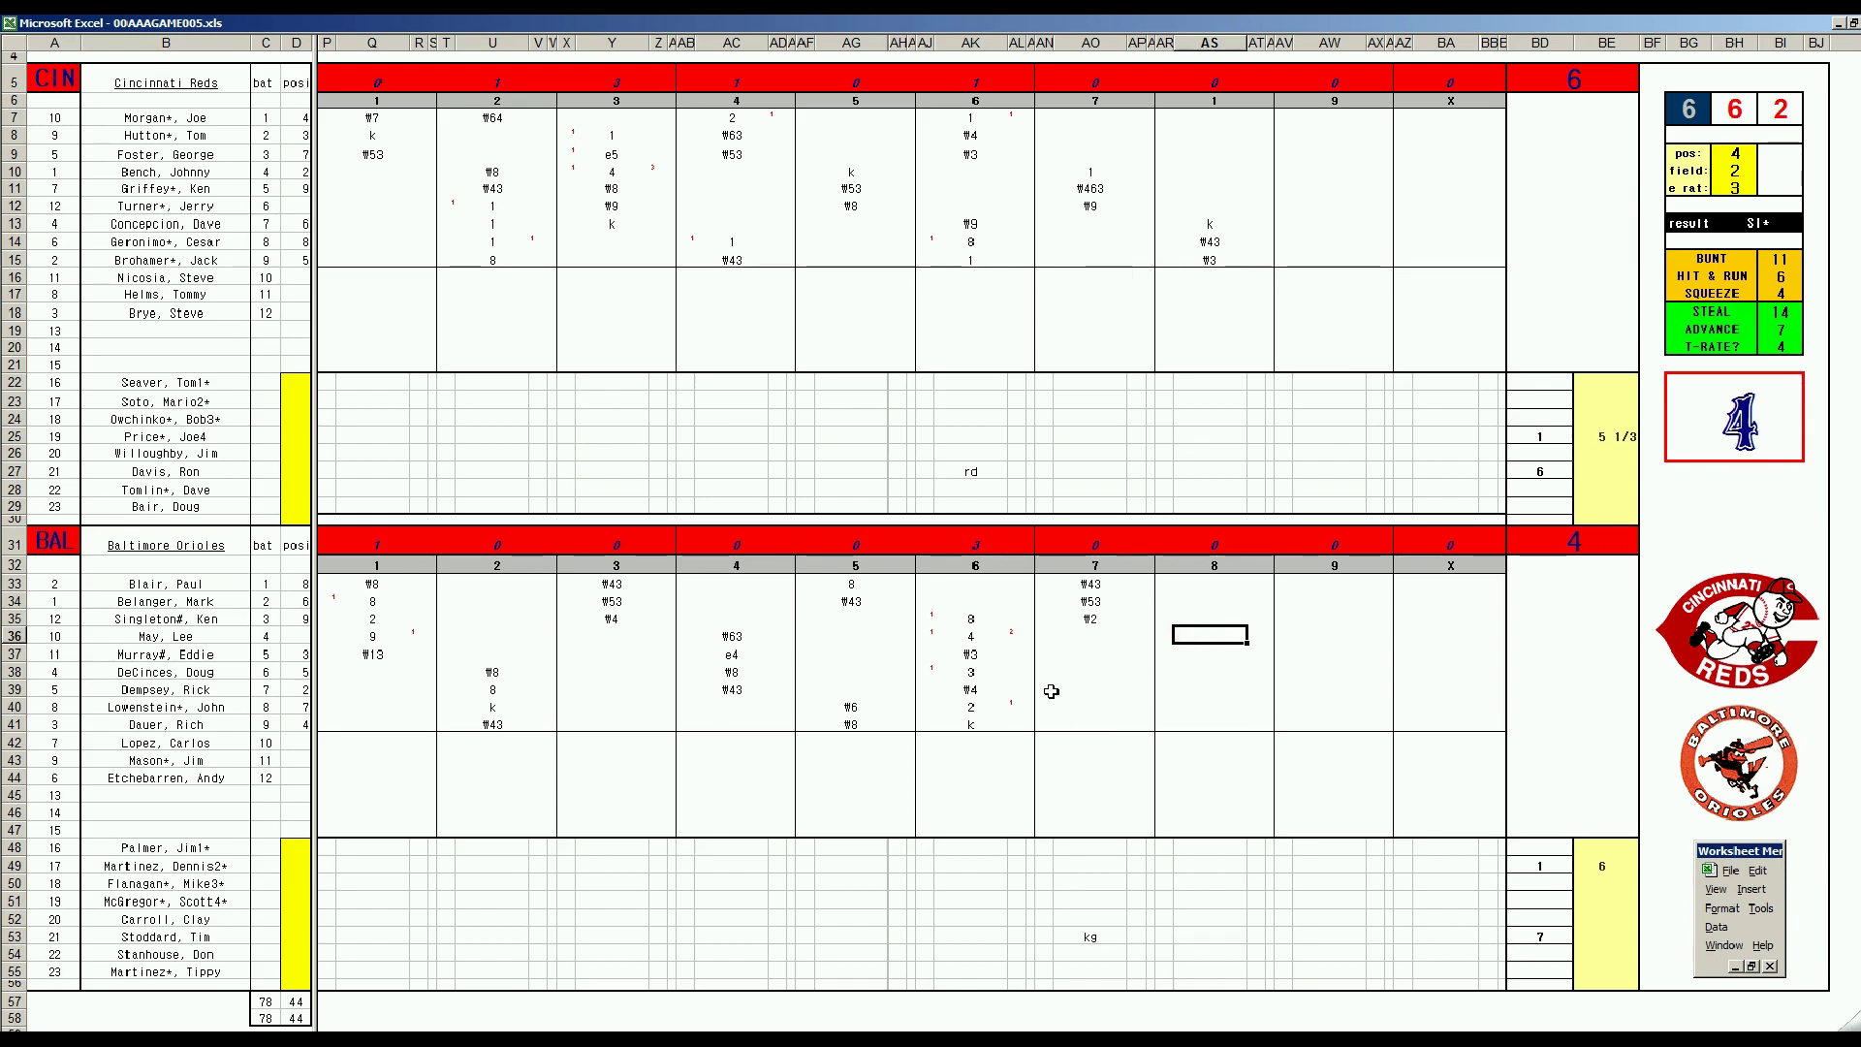
pyautogui.write('#8')
pyautogui.press('Return')
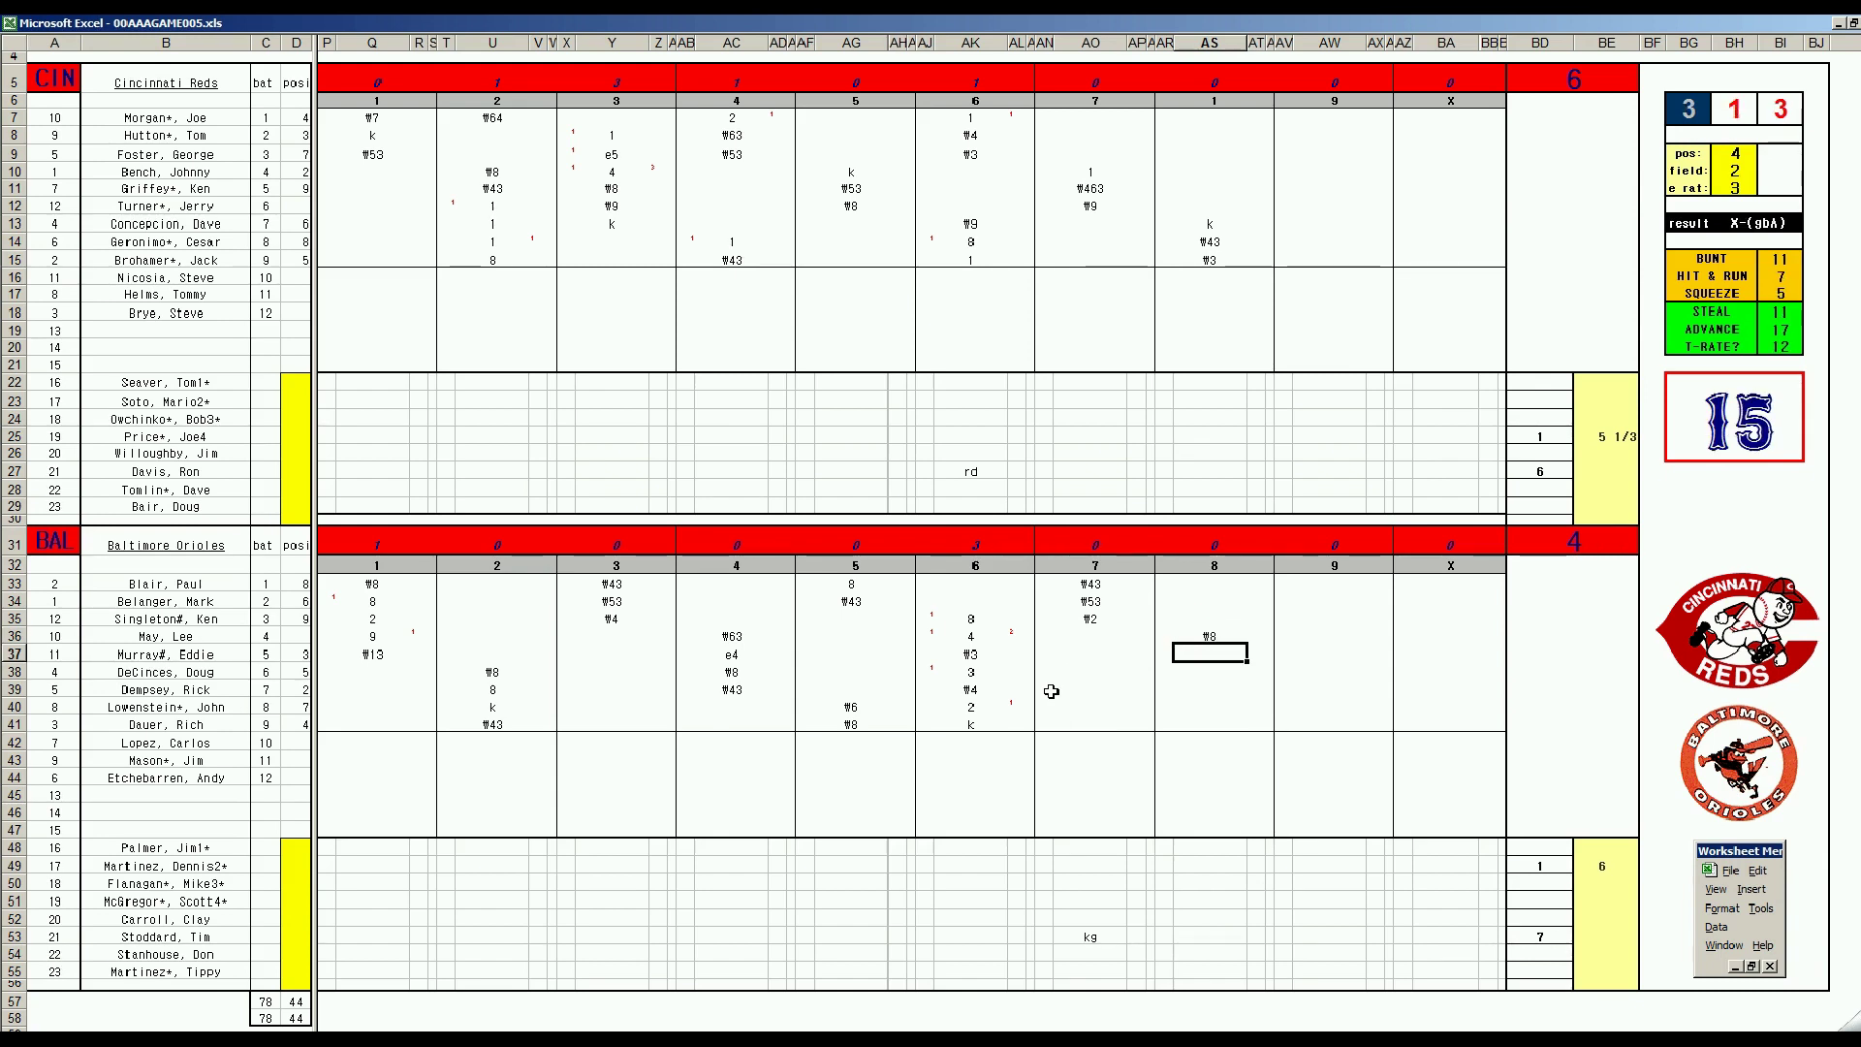
pyautogui.write('#33')
pyautogui.press('Return')
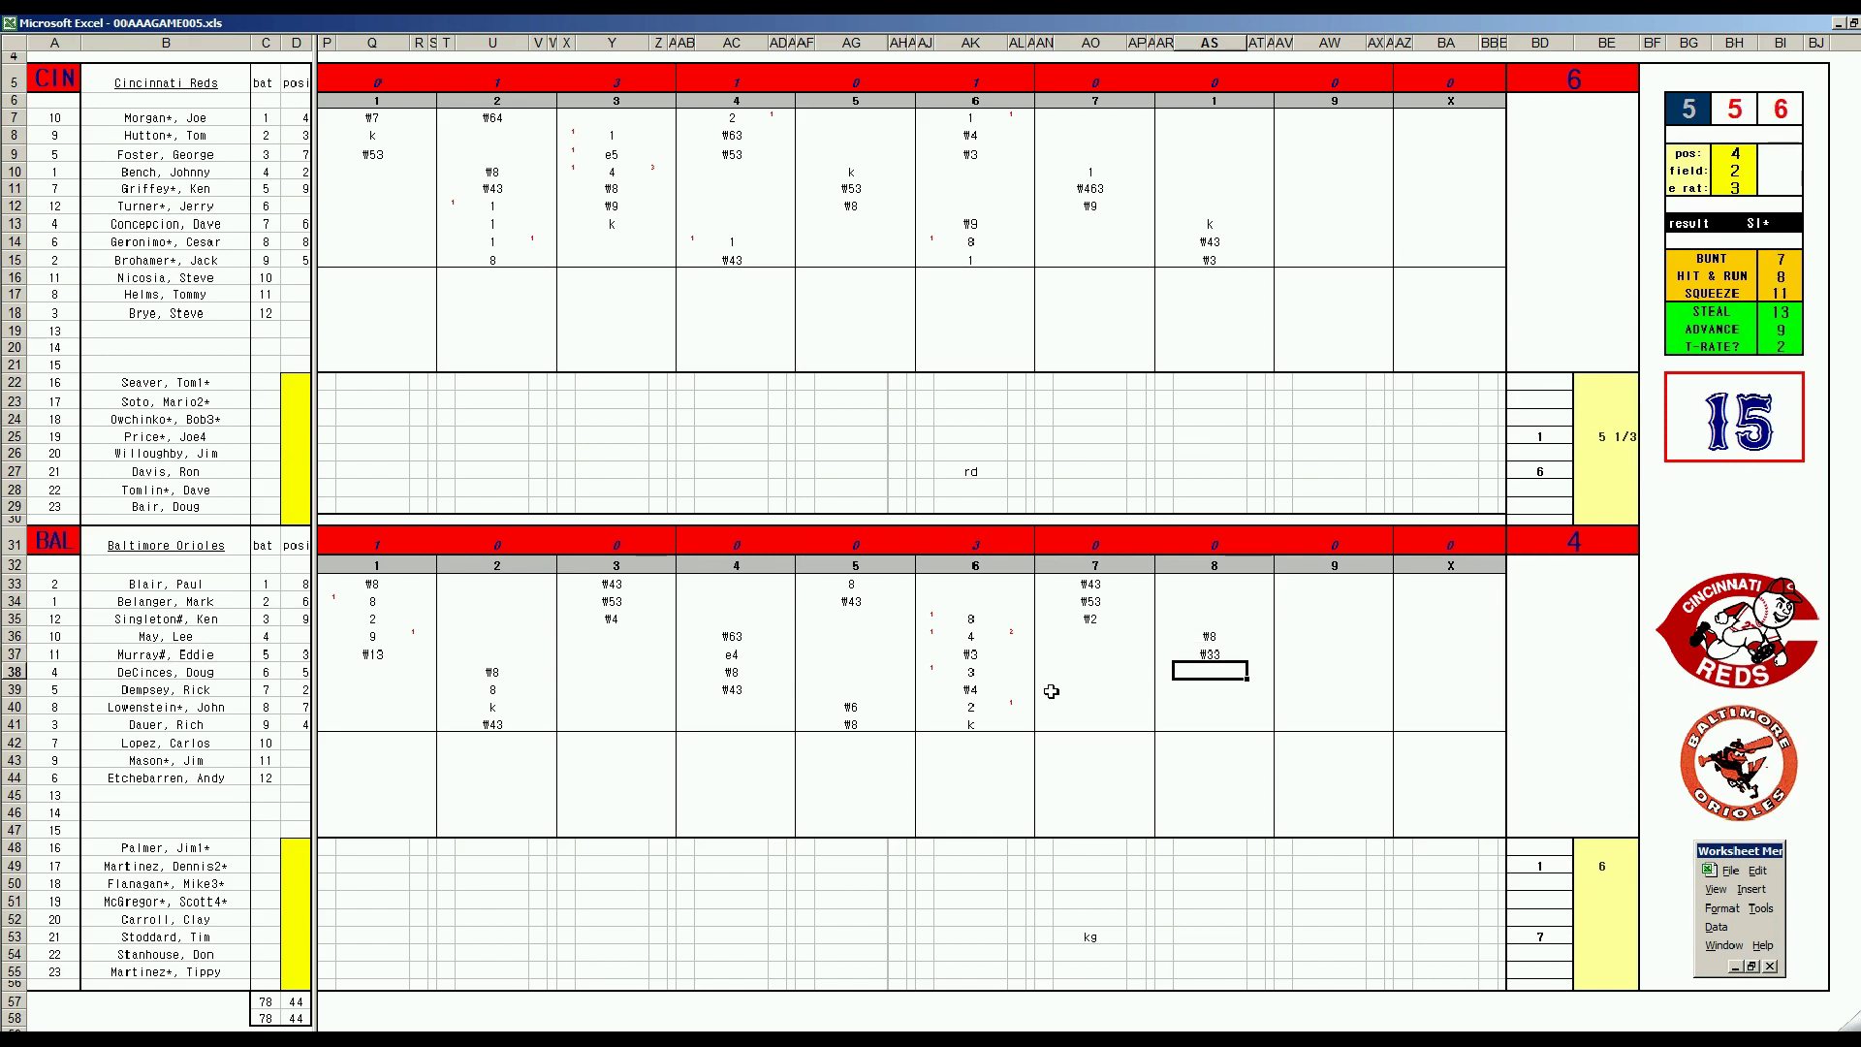
# - Set pos 6, field 1, e rat 25, and record #63 for AS38
pyautogui.press('Tab')
pyautogui.write('6')
pyautogui.press('Return')
pyautogui.write('1')
pyautogui.press('Return')
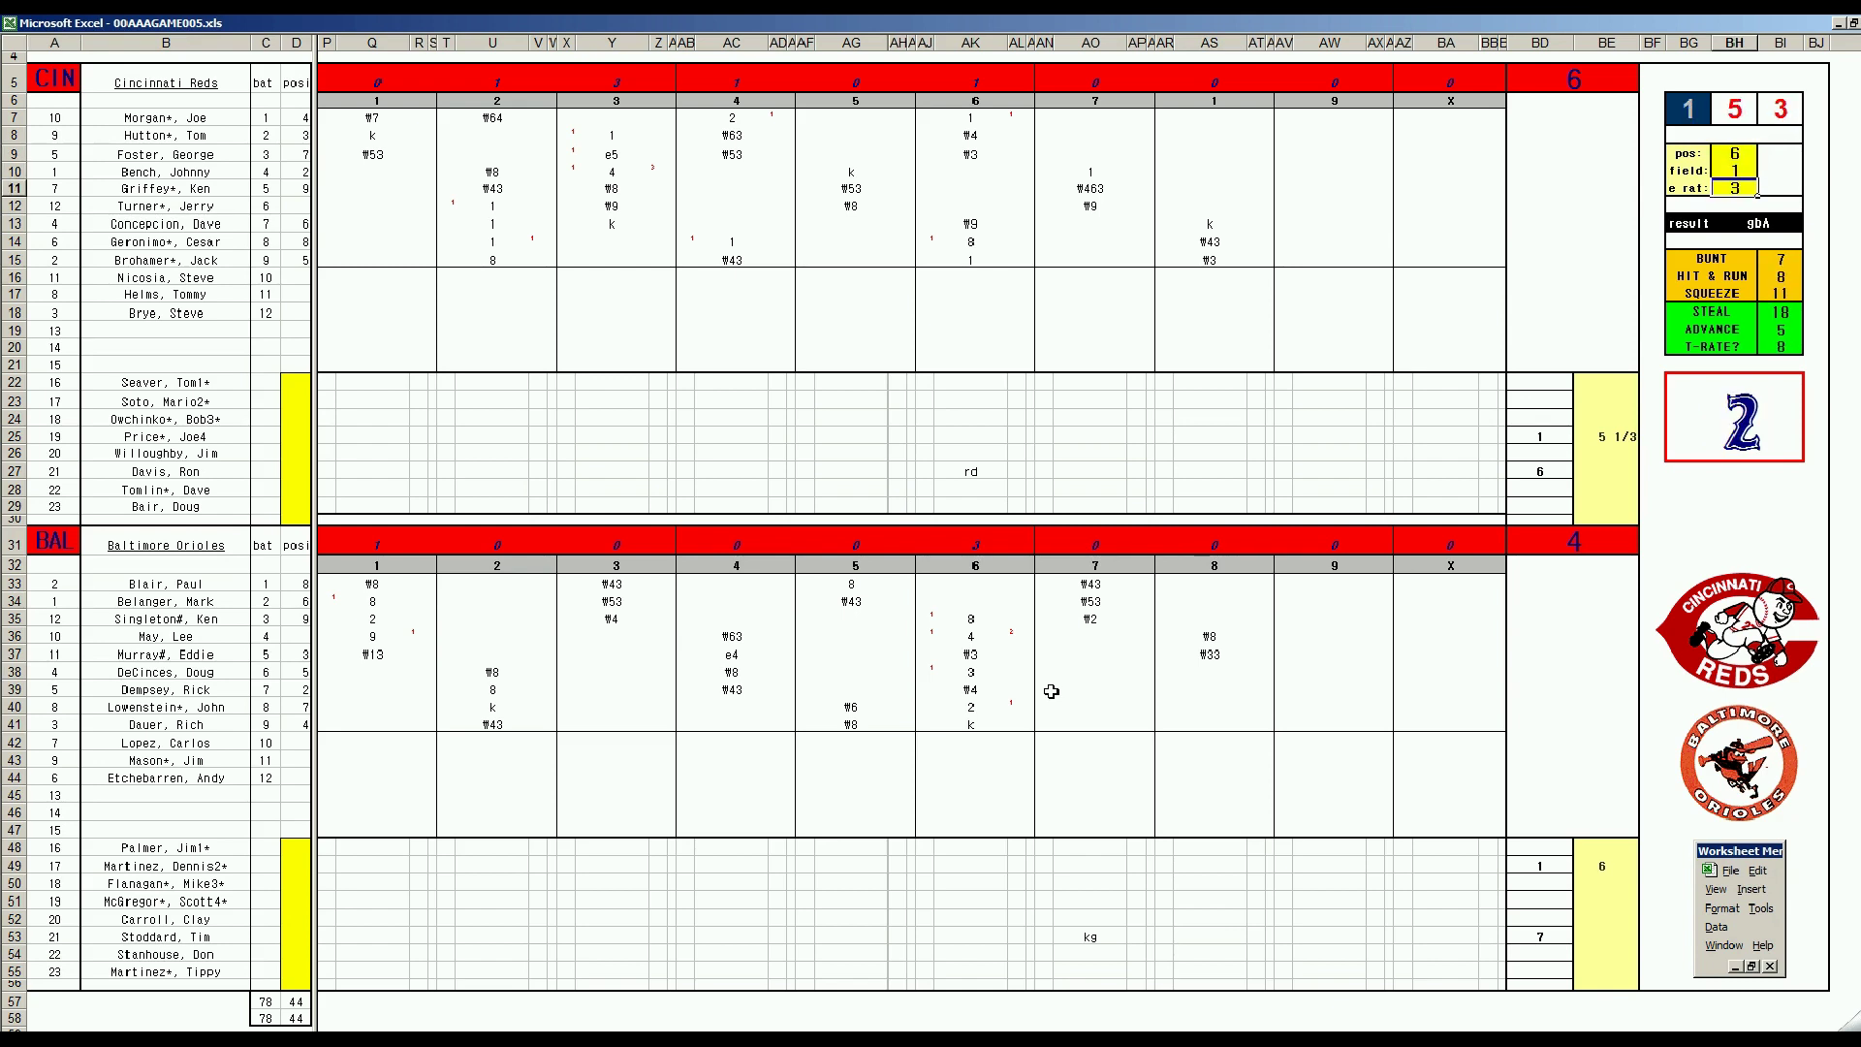
pyautogui.write('25')
pyautogui.press('Return')
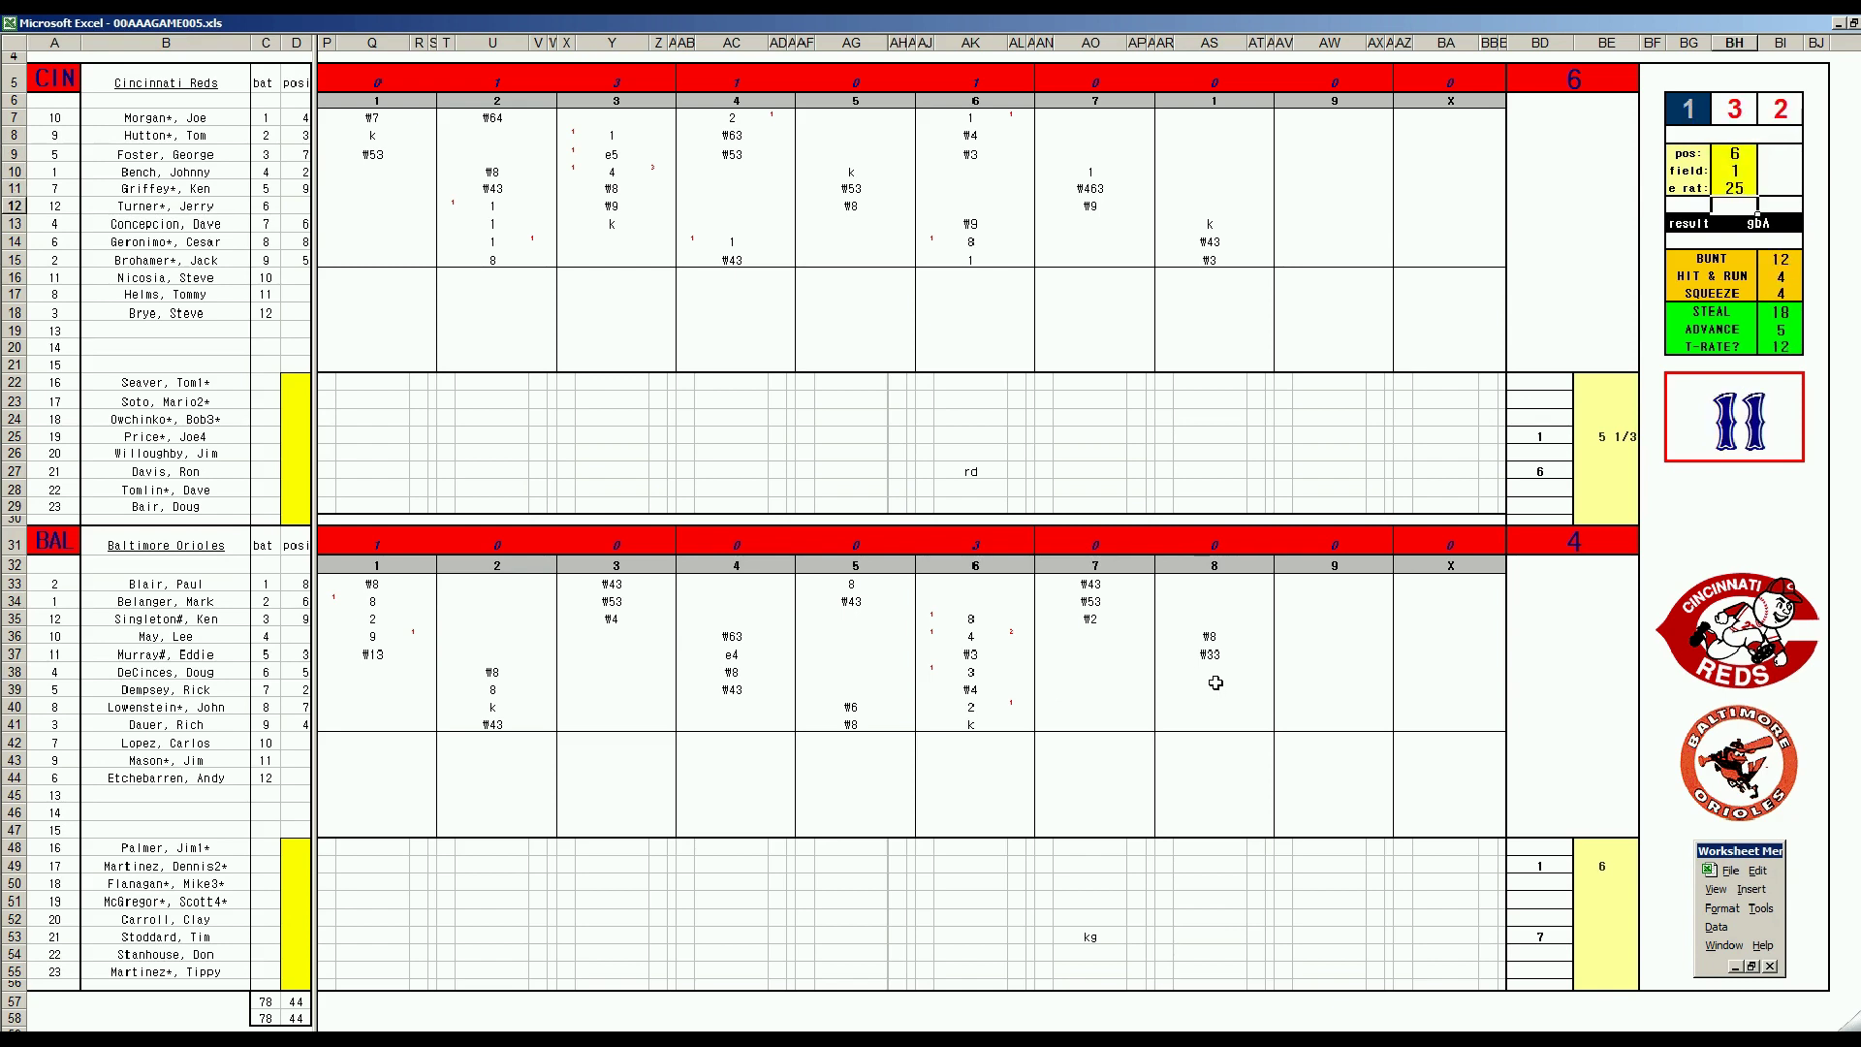
pyautogui.click(1212, 671)
pyautogui.write('#63')
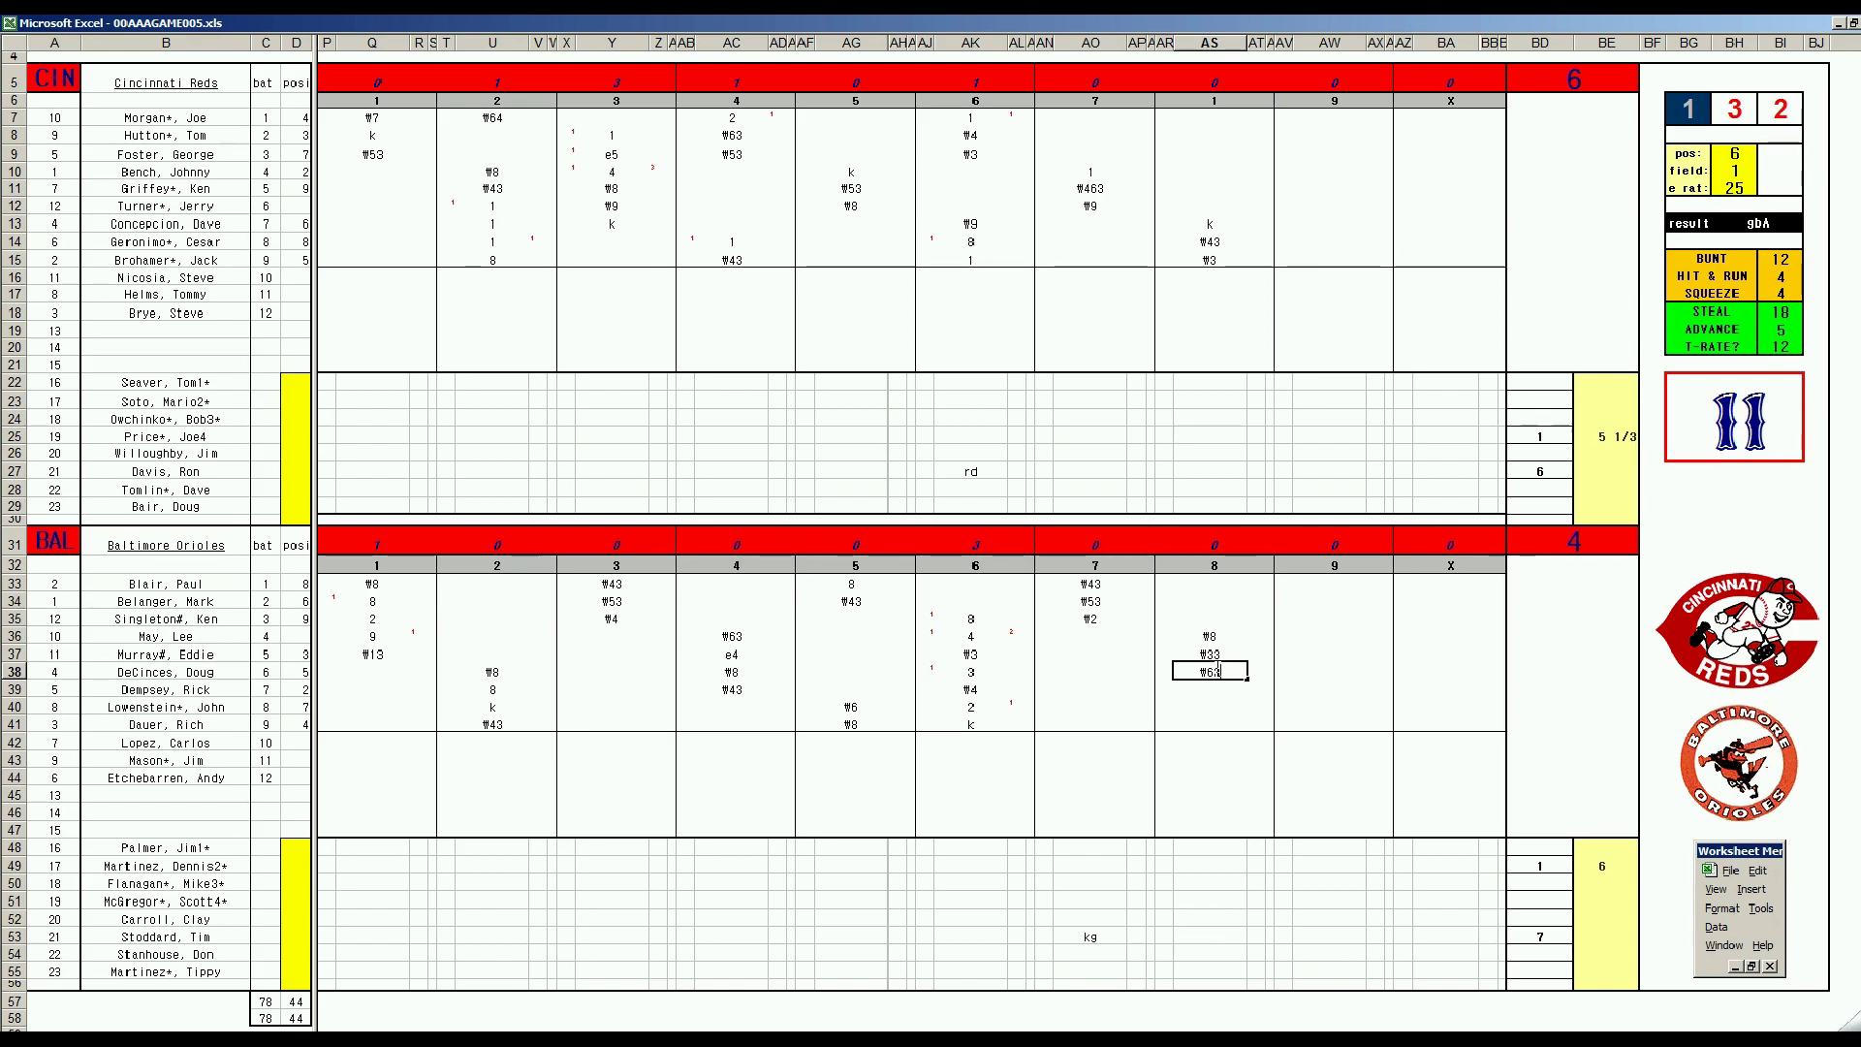
# - Add 2 in BE53 and 9 in BD55 on the Orioles' pitching lines
pyautogui.click(1587, 935)
pyautogui.write('2')
pyautogui.press('Return')
pyautogui.write('9')
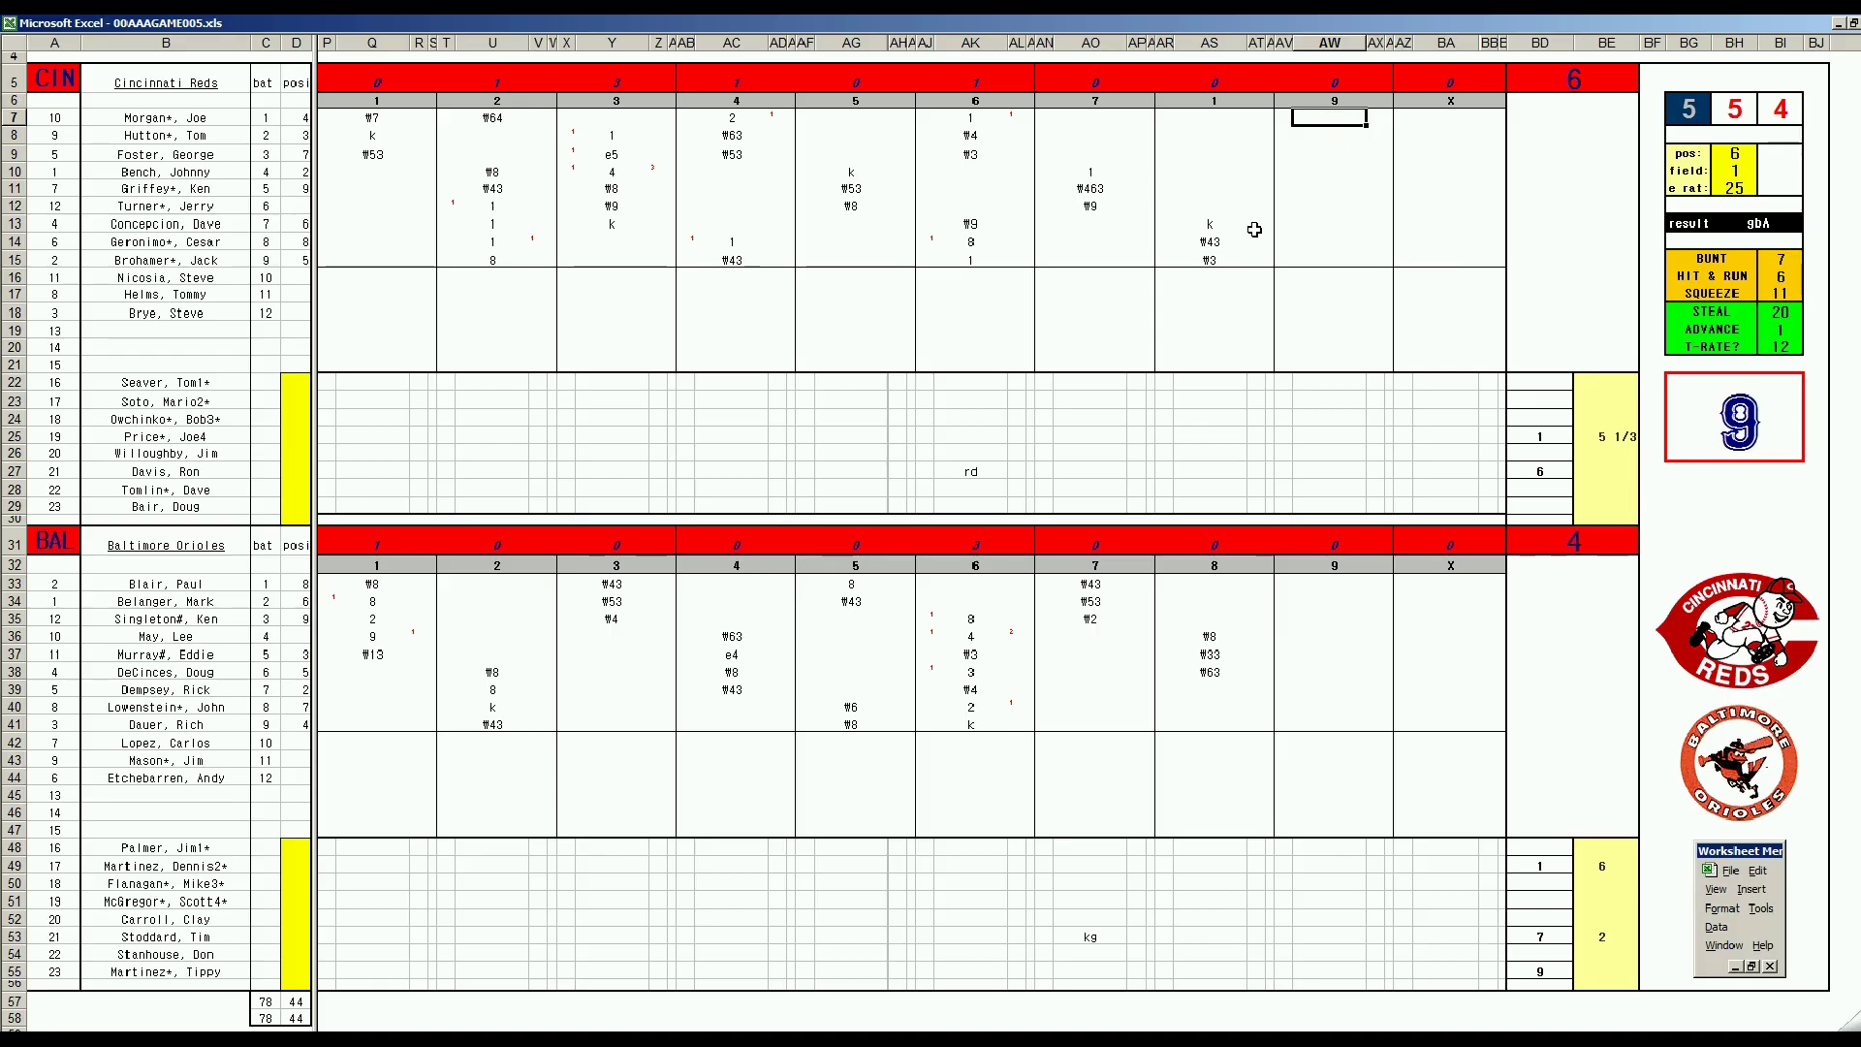
# - Enter k, #8 and #8 in AW7–AW9 for the Reds' top of the ninth
pyautogui.write('k')
pyautogui.press('Return')
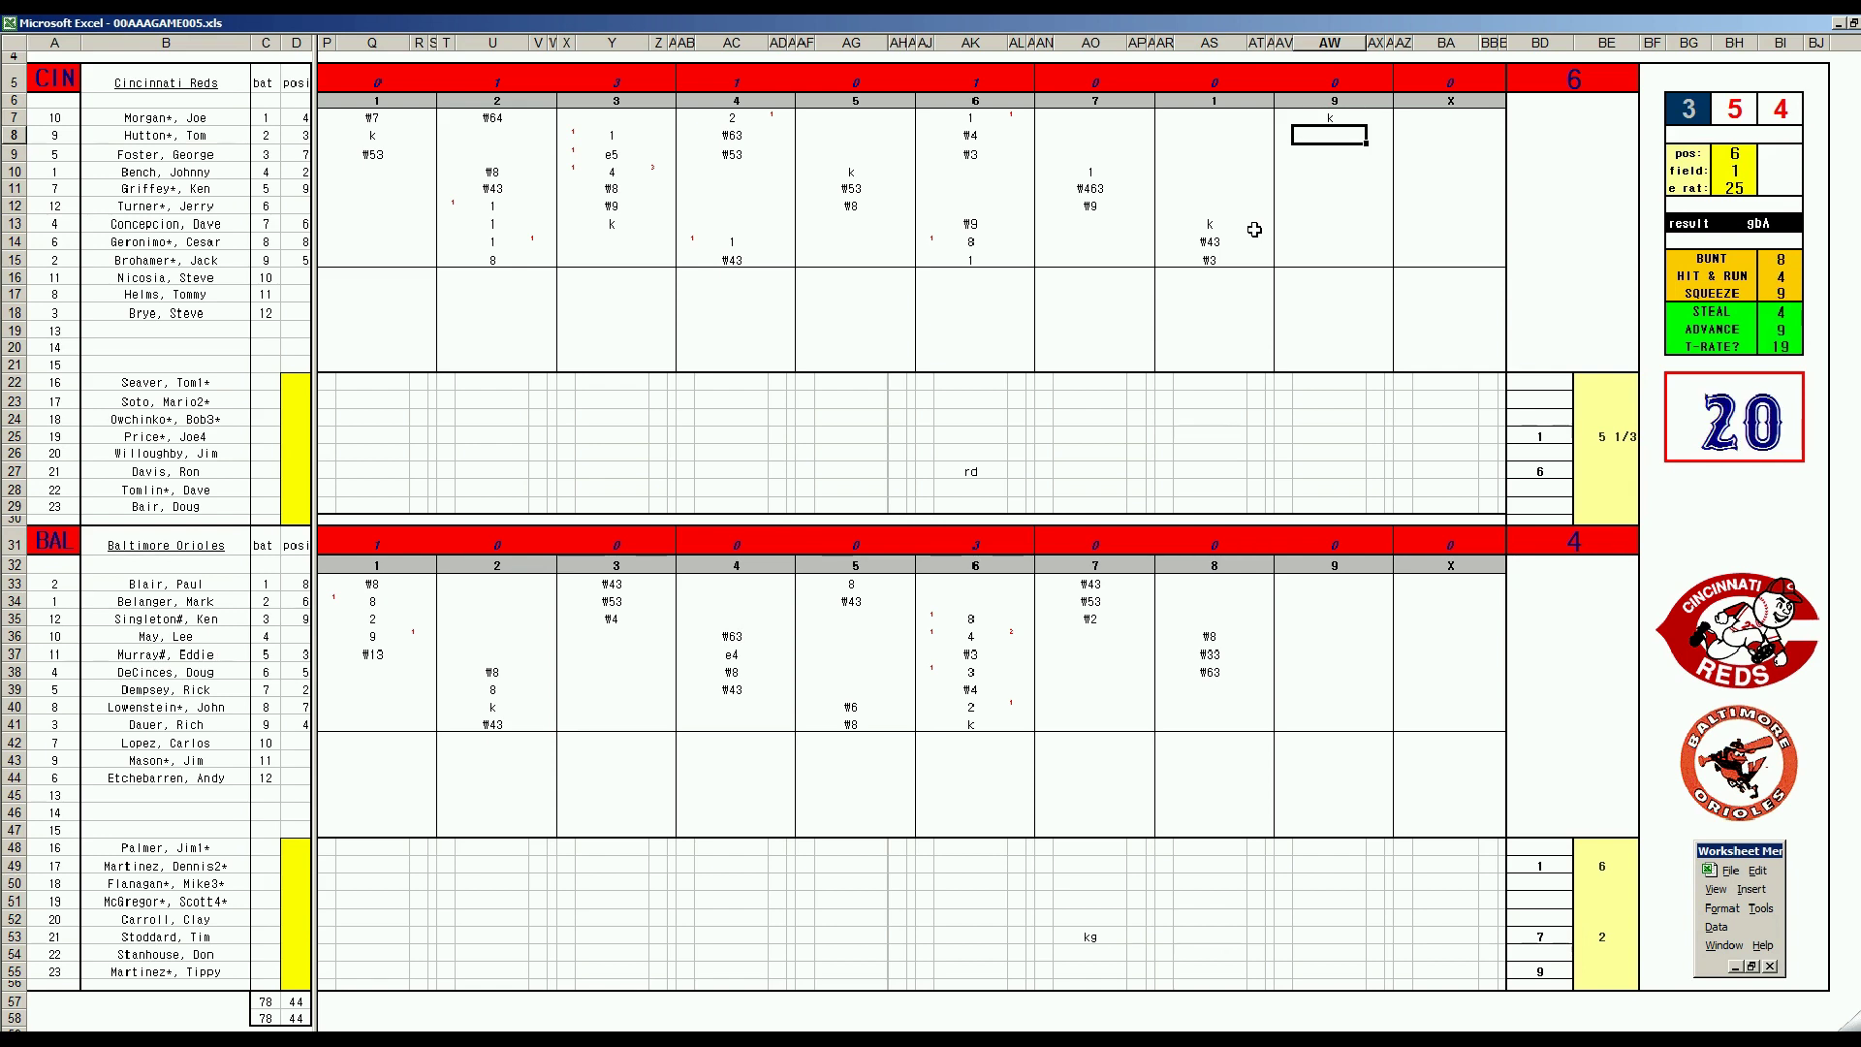
pyautogui.write('#8')
pyautogui.press('Return')
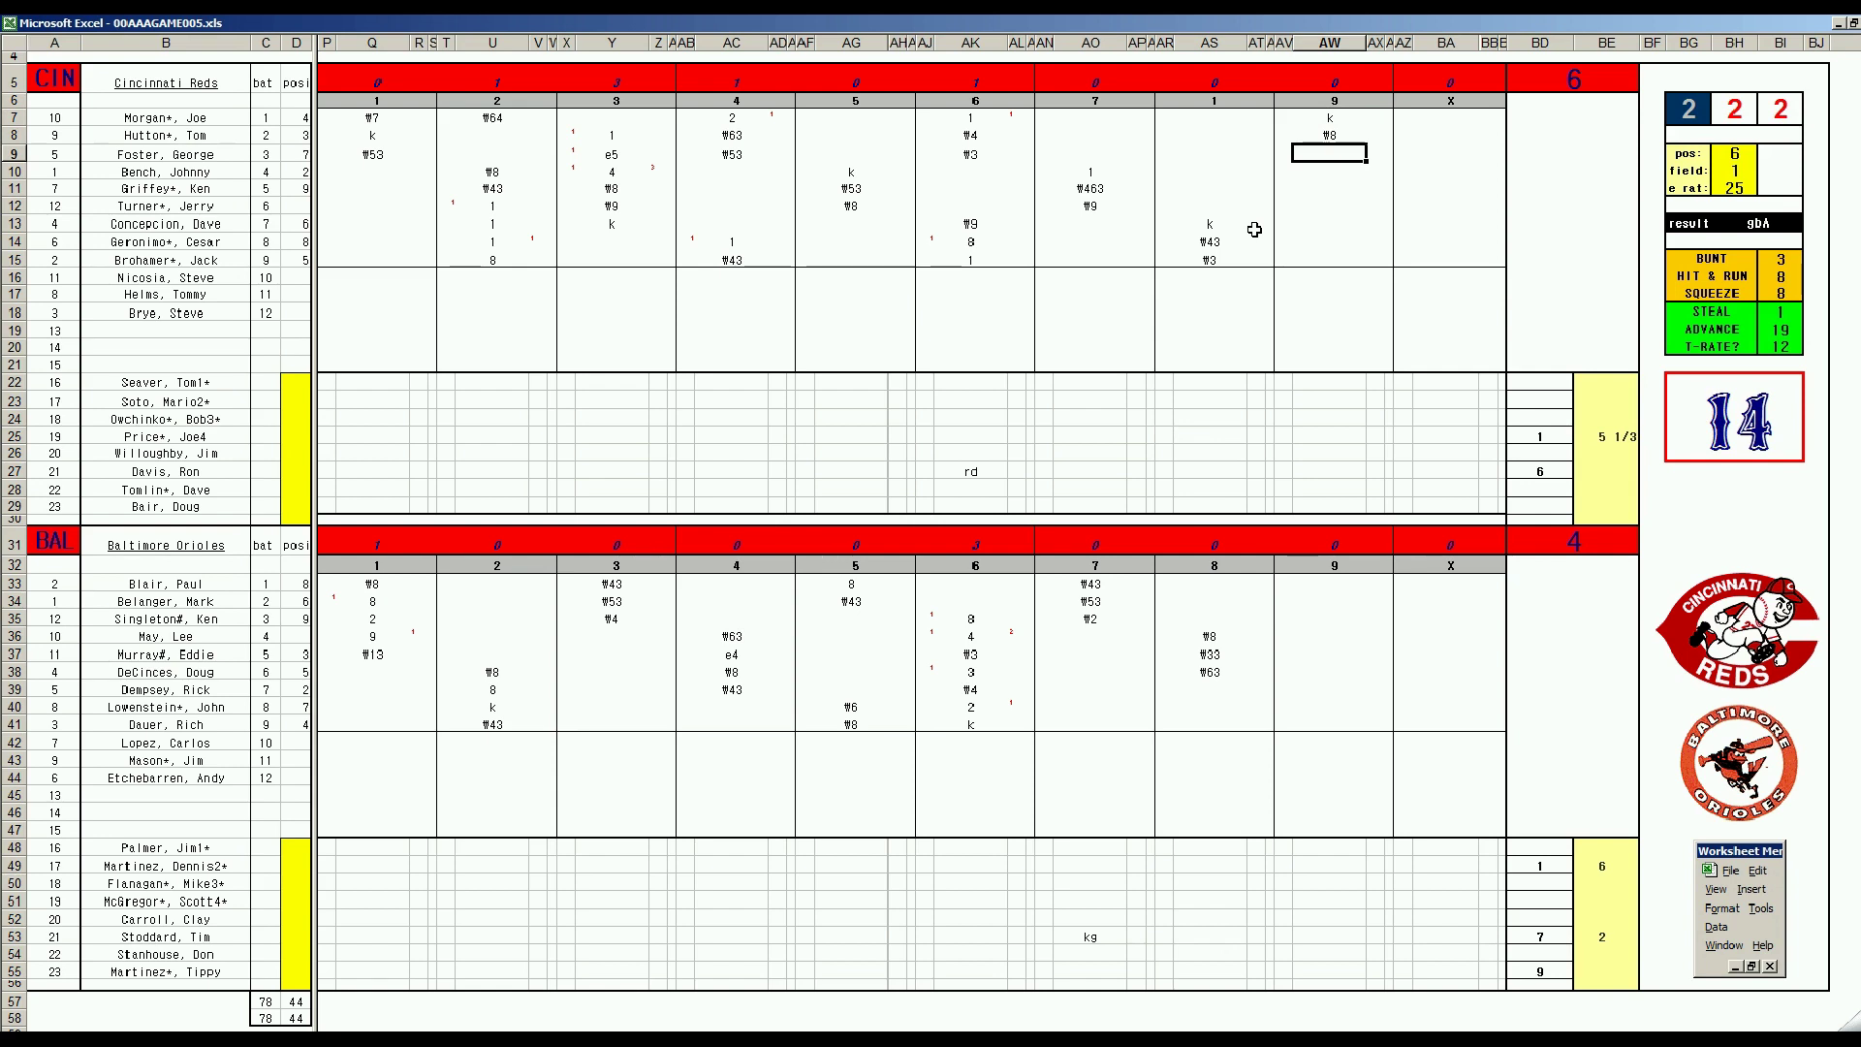
pyautogui.write('#8')
# - Credit the row-27 reliever with +8/3 innings in BE27 and enter 9 in BD28
pyautogui.click(1594, 475)
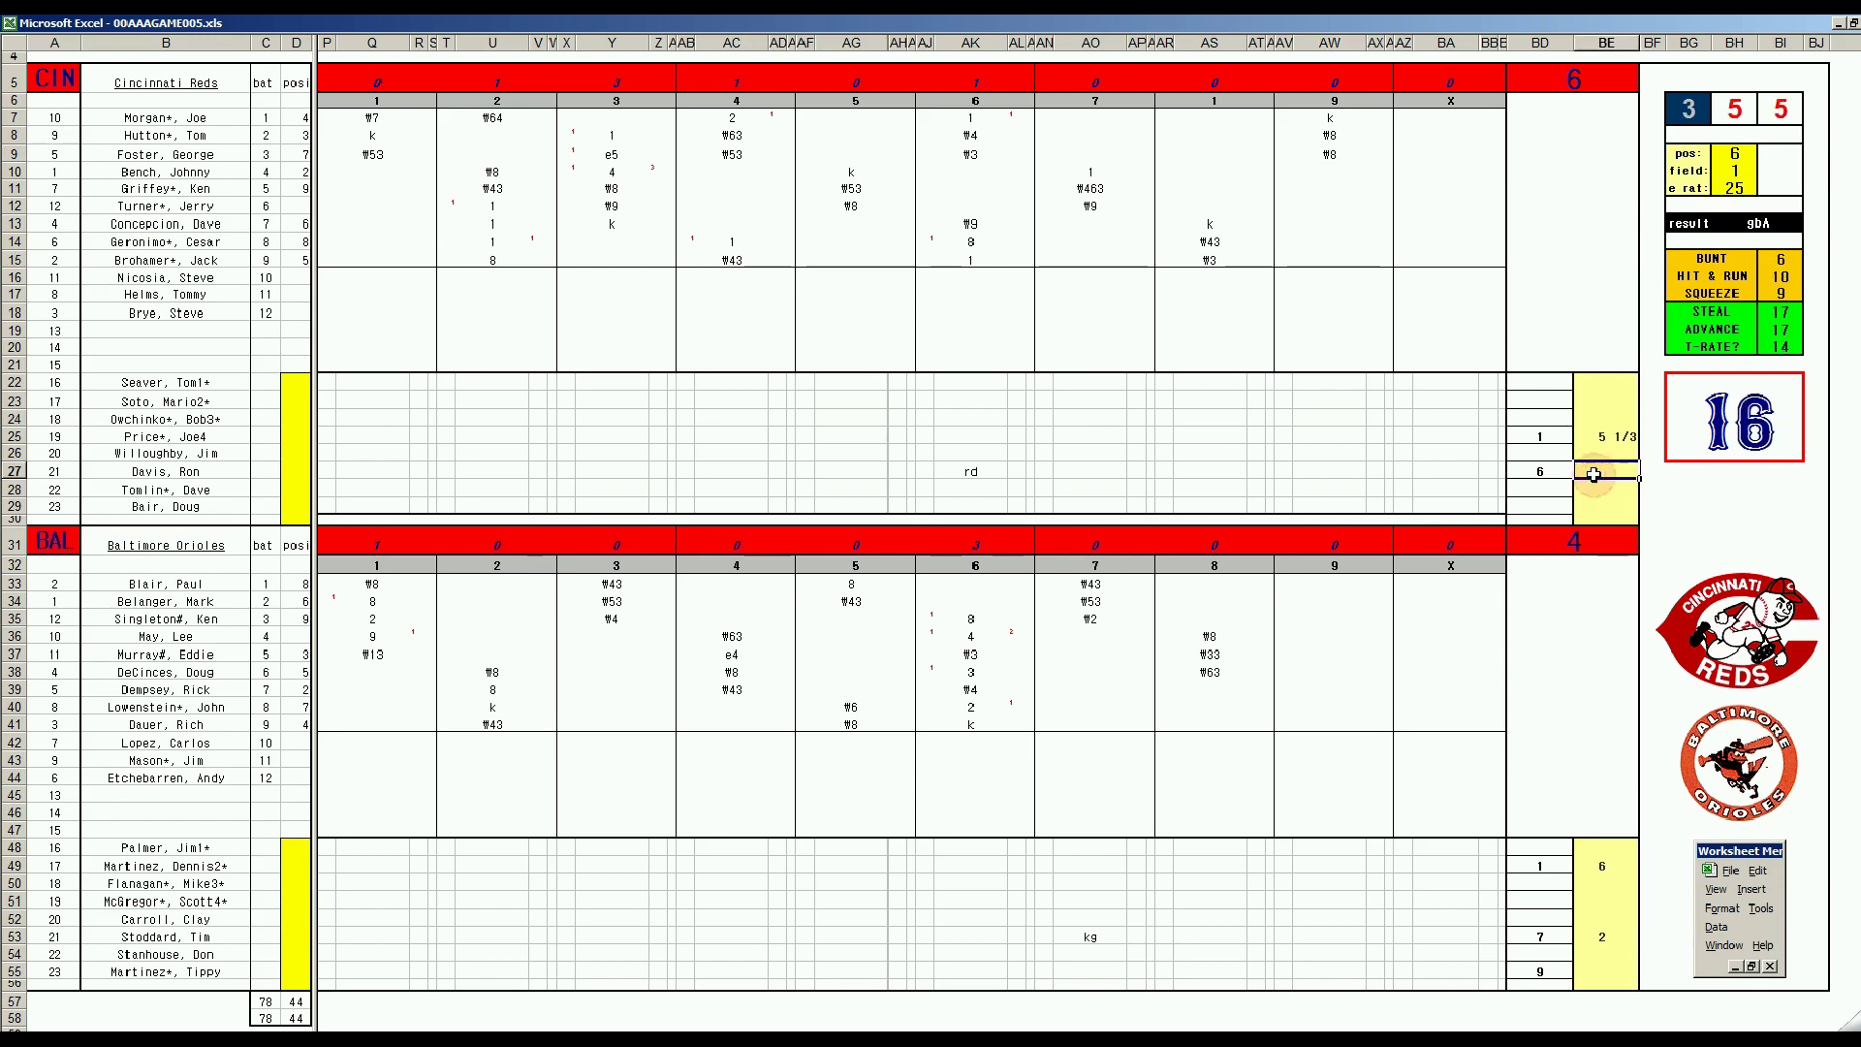
pyautogui.write('+873')
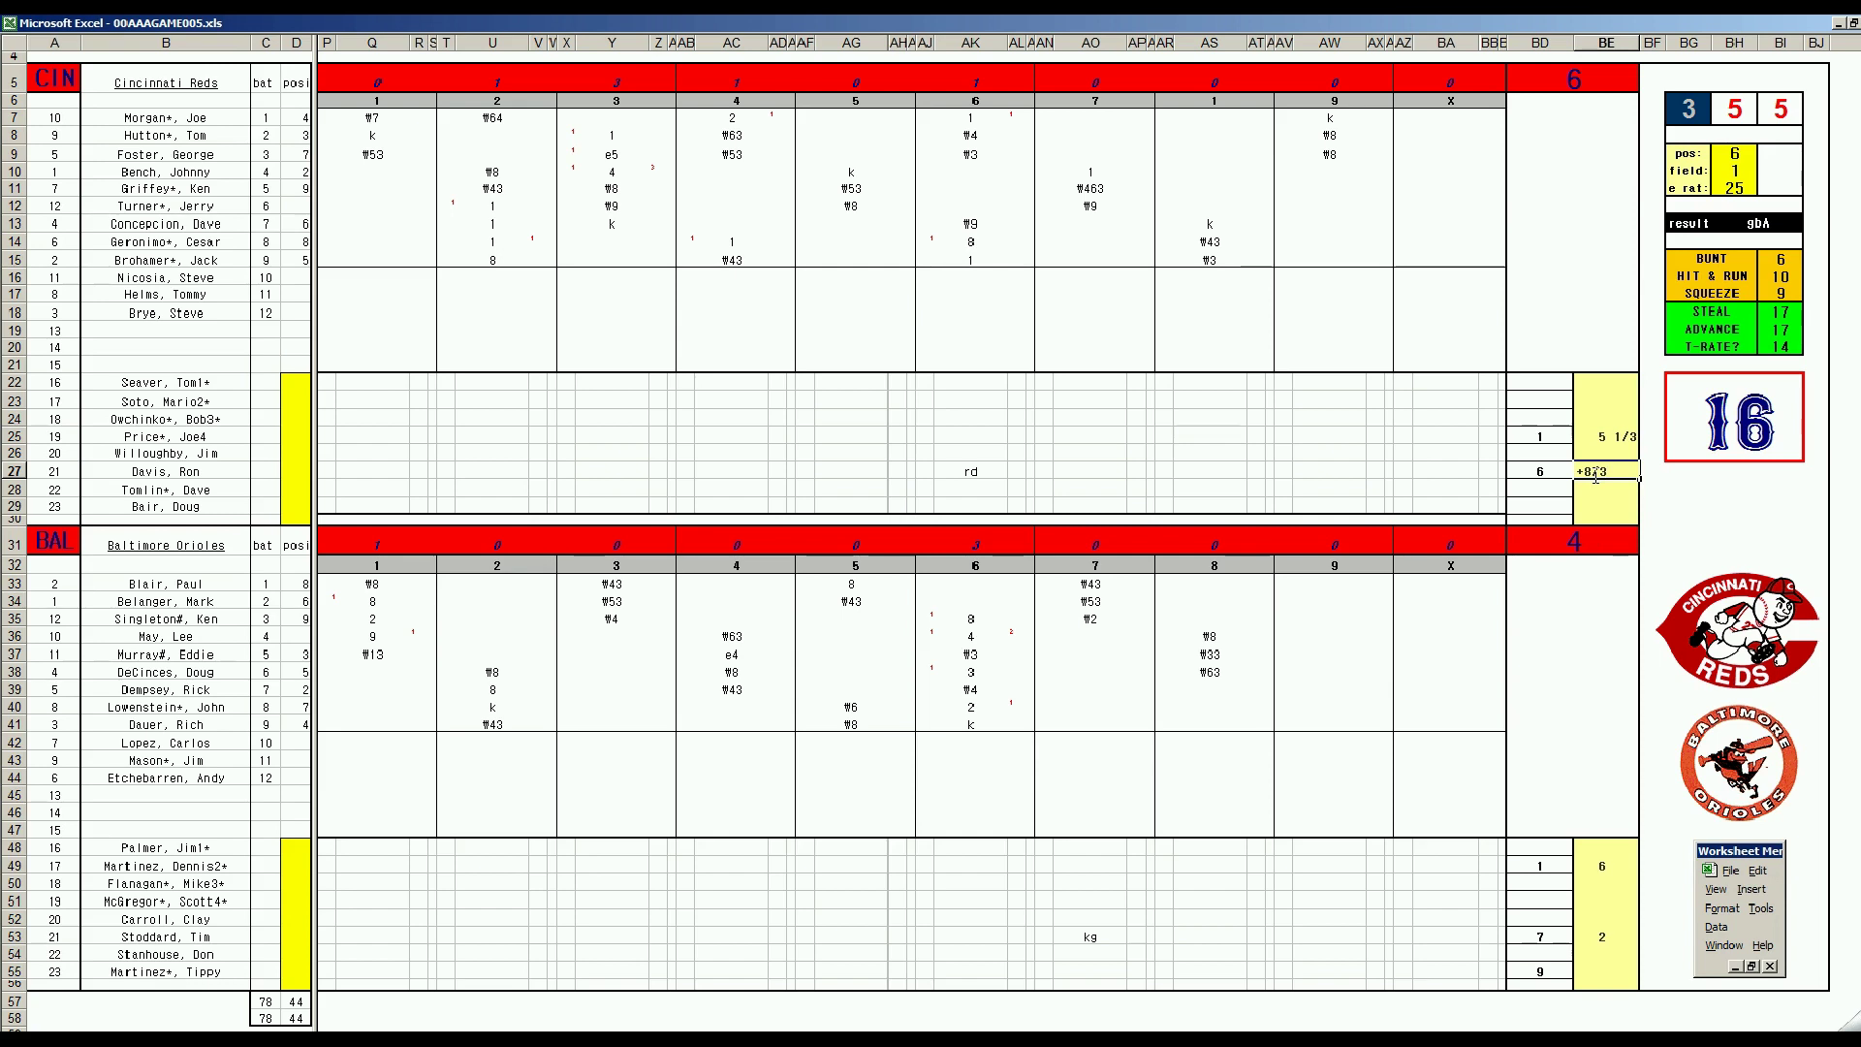
pyautogui.click(1543, 490)
pyautogui.write('9')
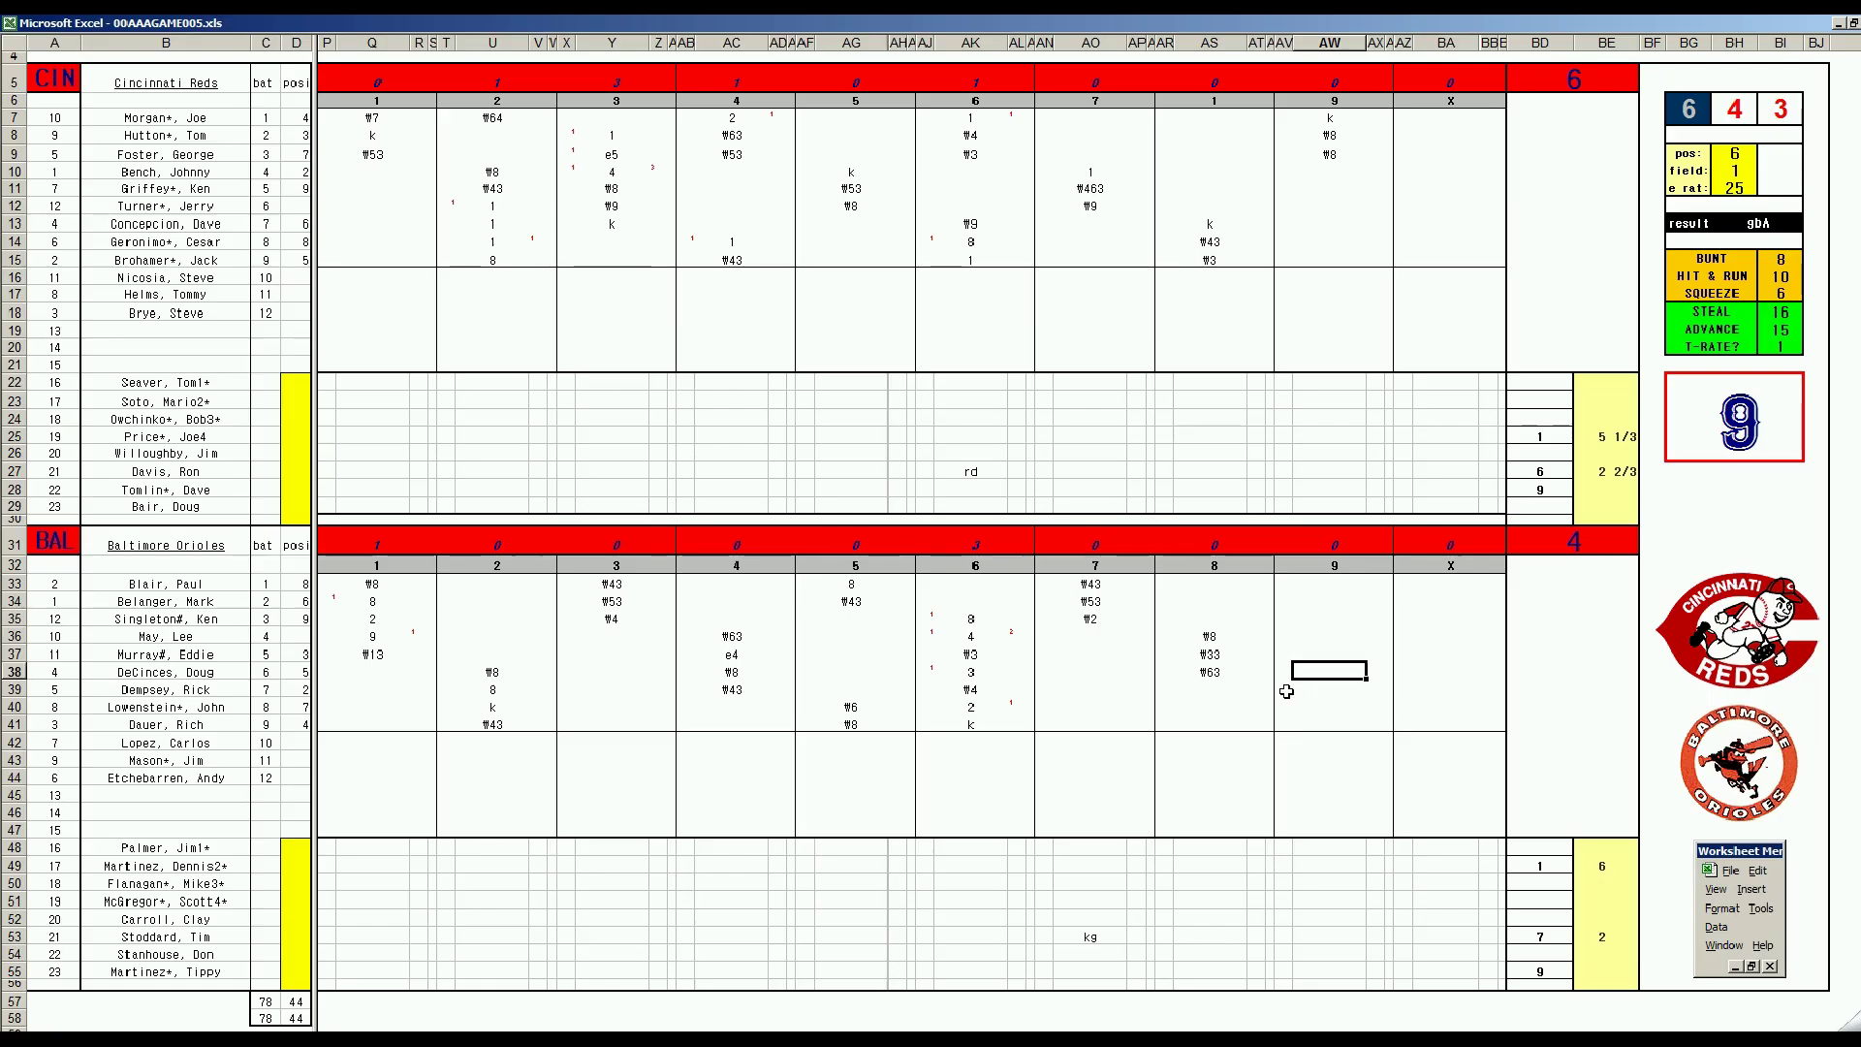
# - Enter k, k and 2 for the Orioles' ninth-inning batters in AW39–AW41
pyautogui.press('Return')
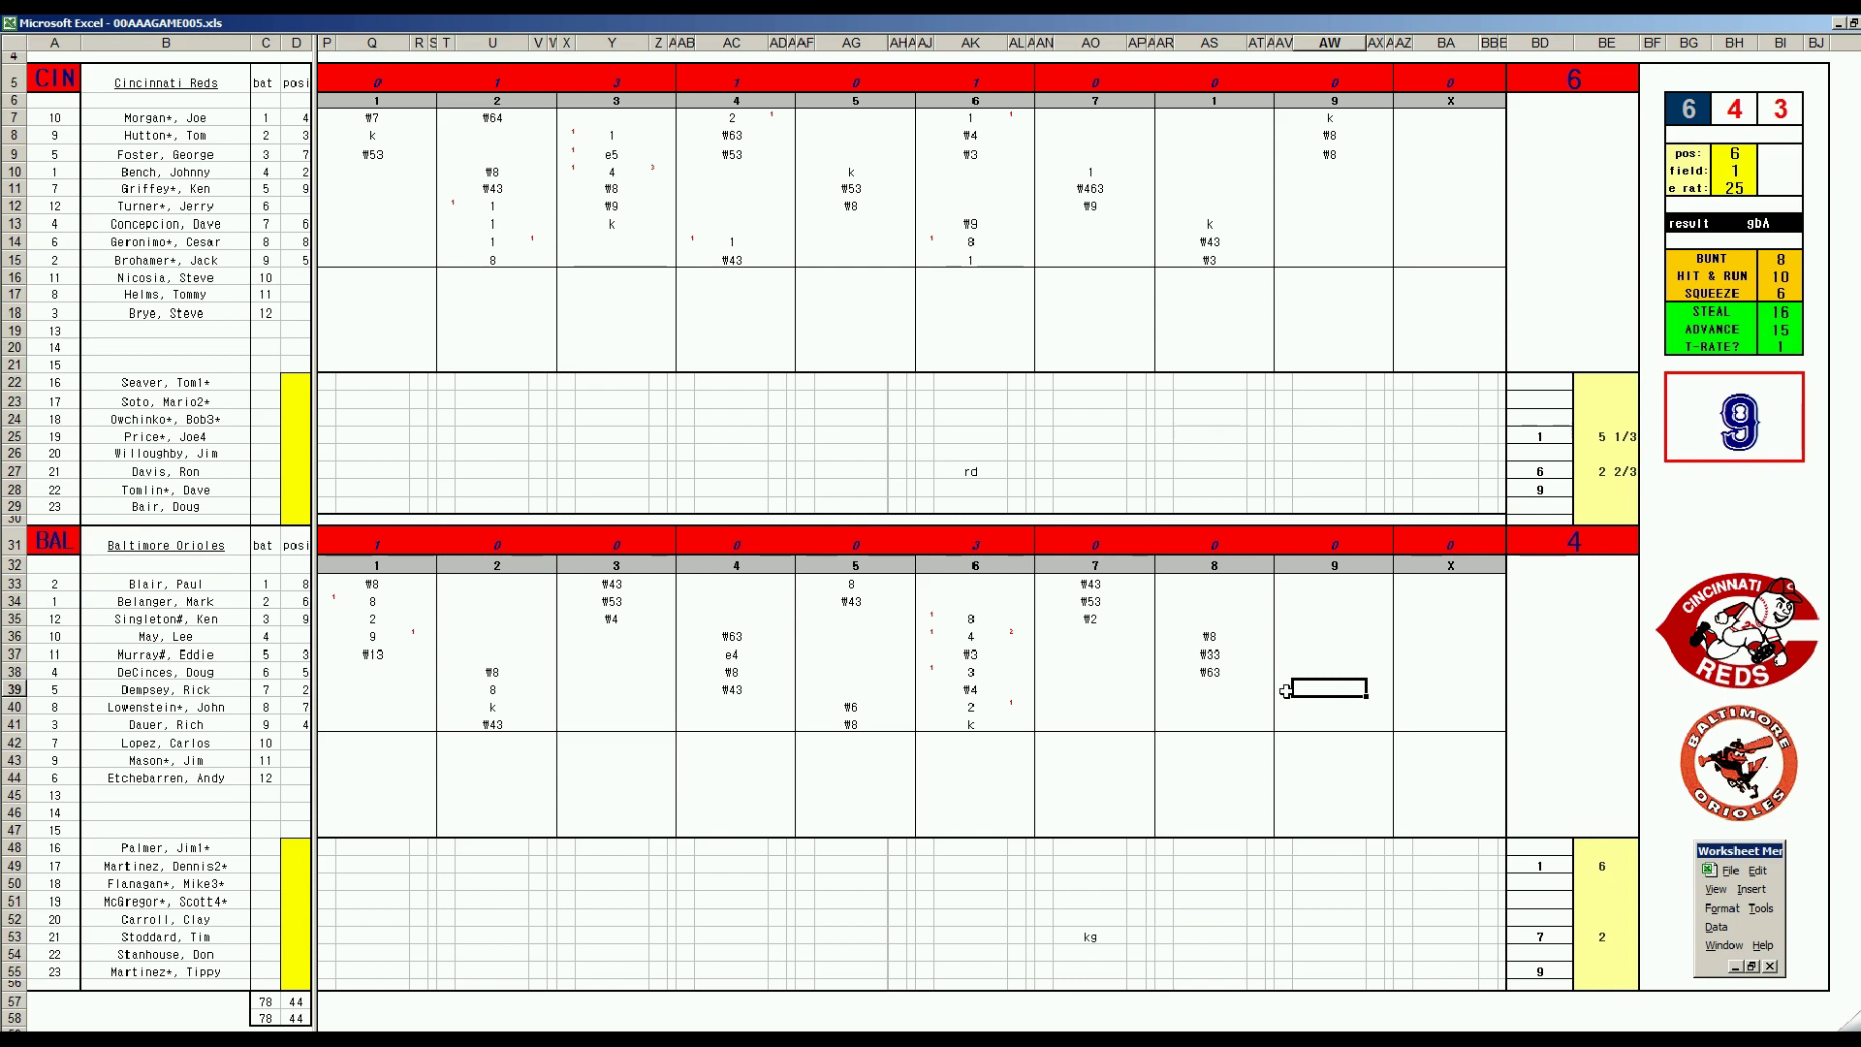
pyautogui.write('k')
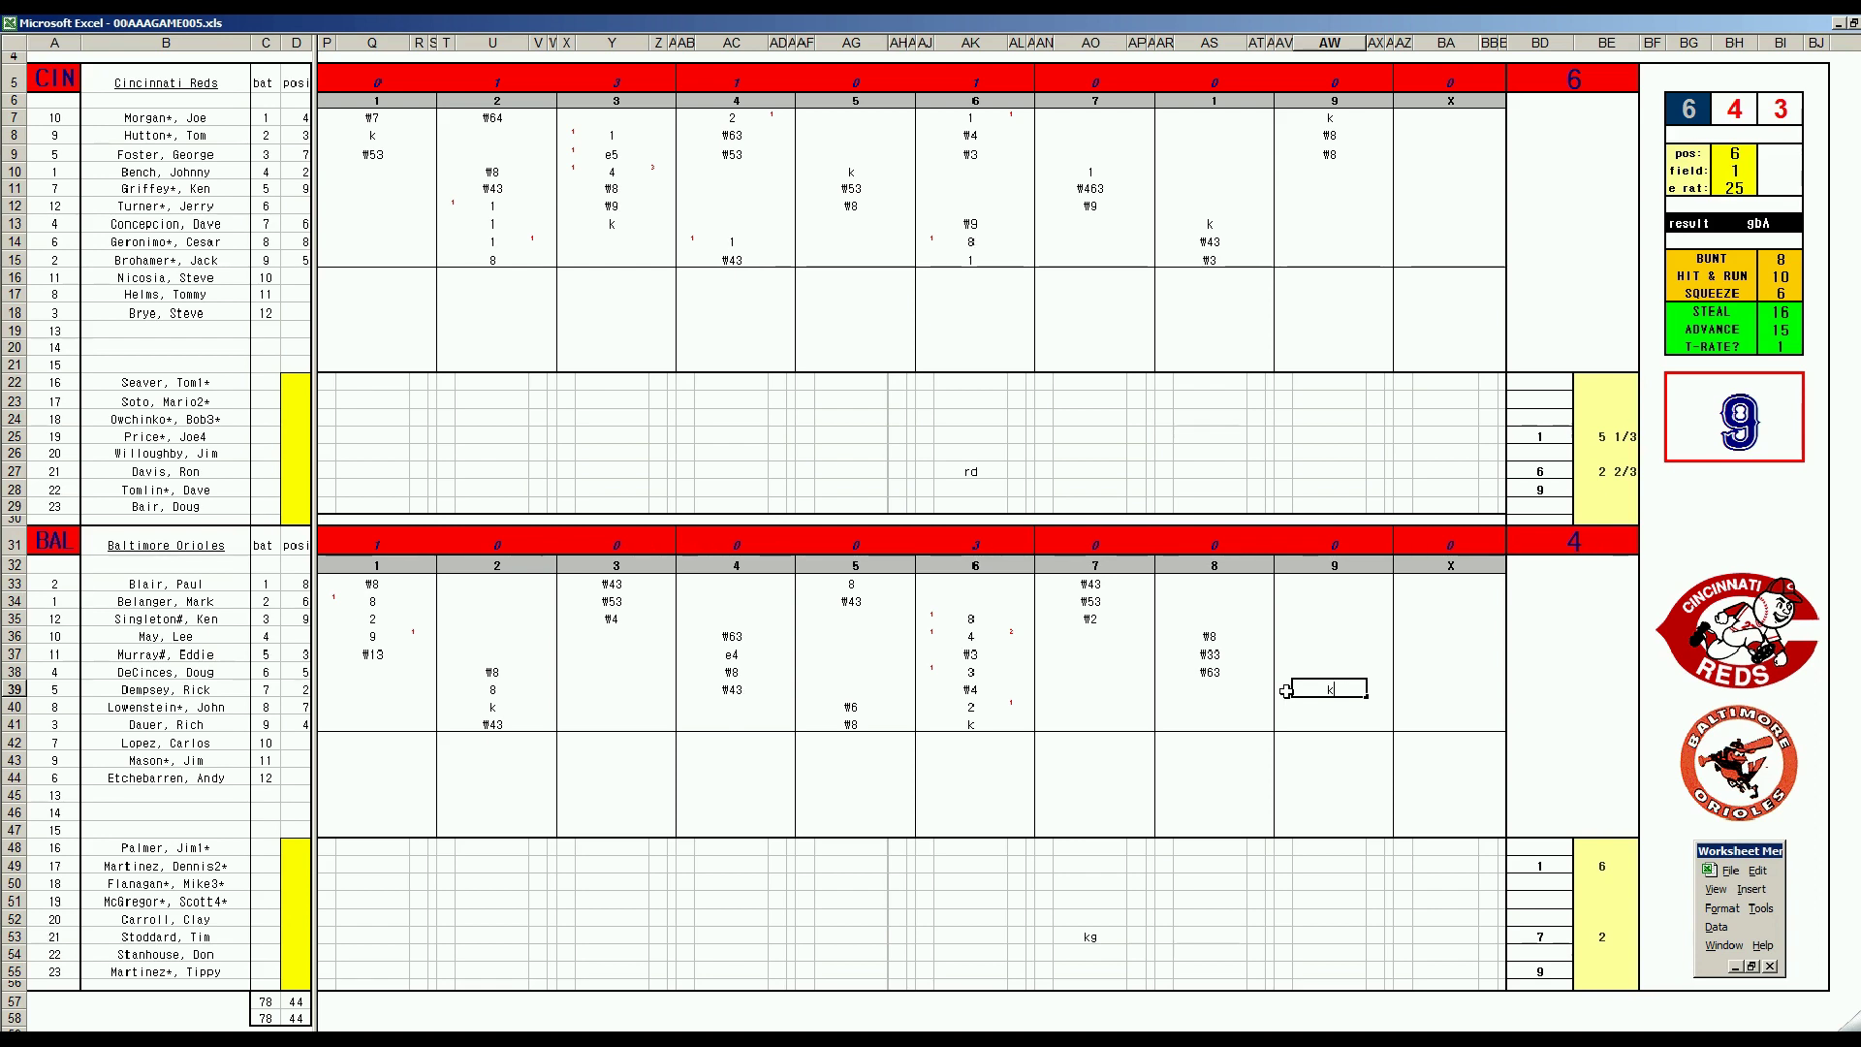
pyautogui.press('Return')
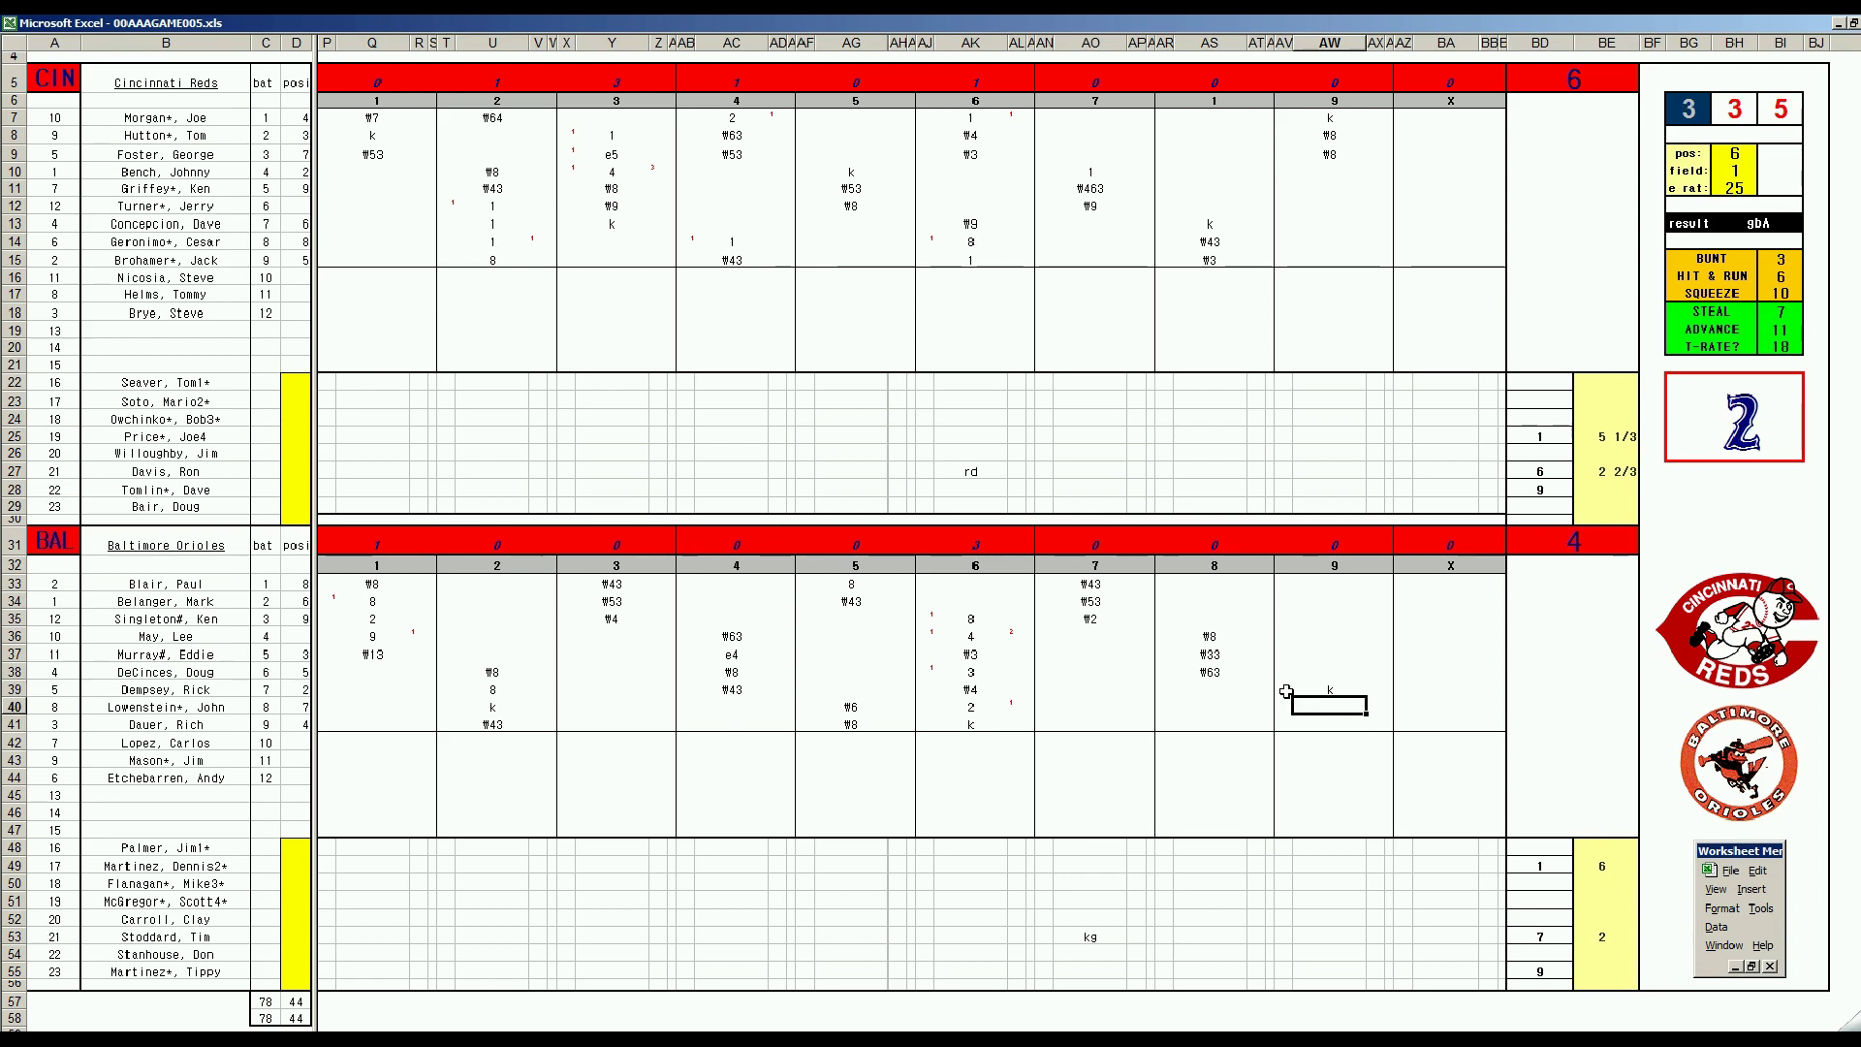
pyautogui.write('k')
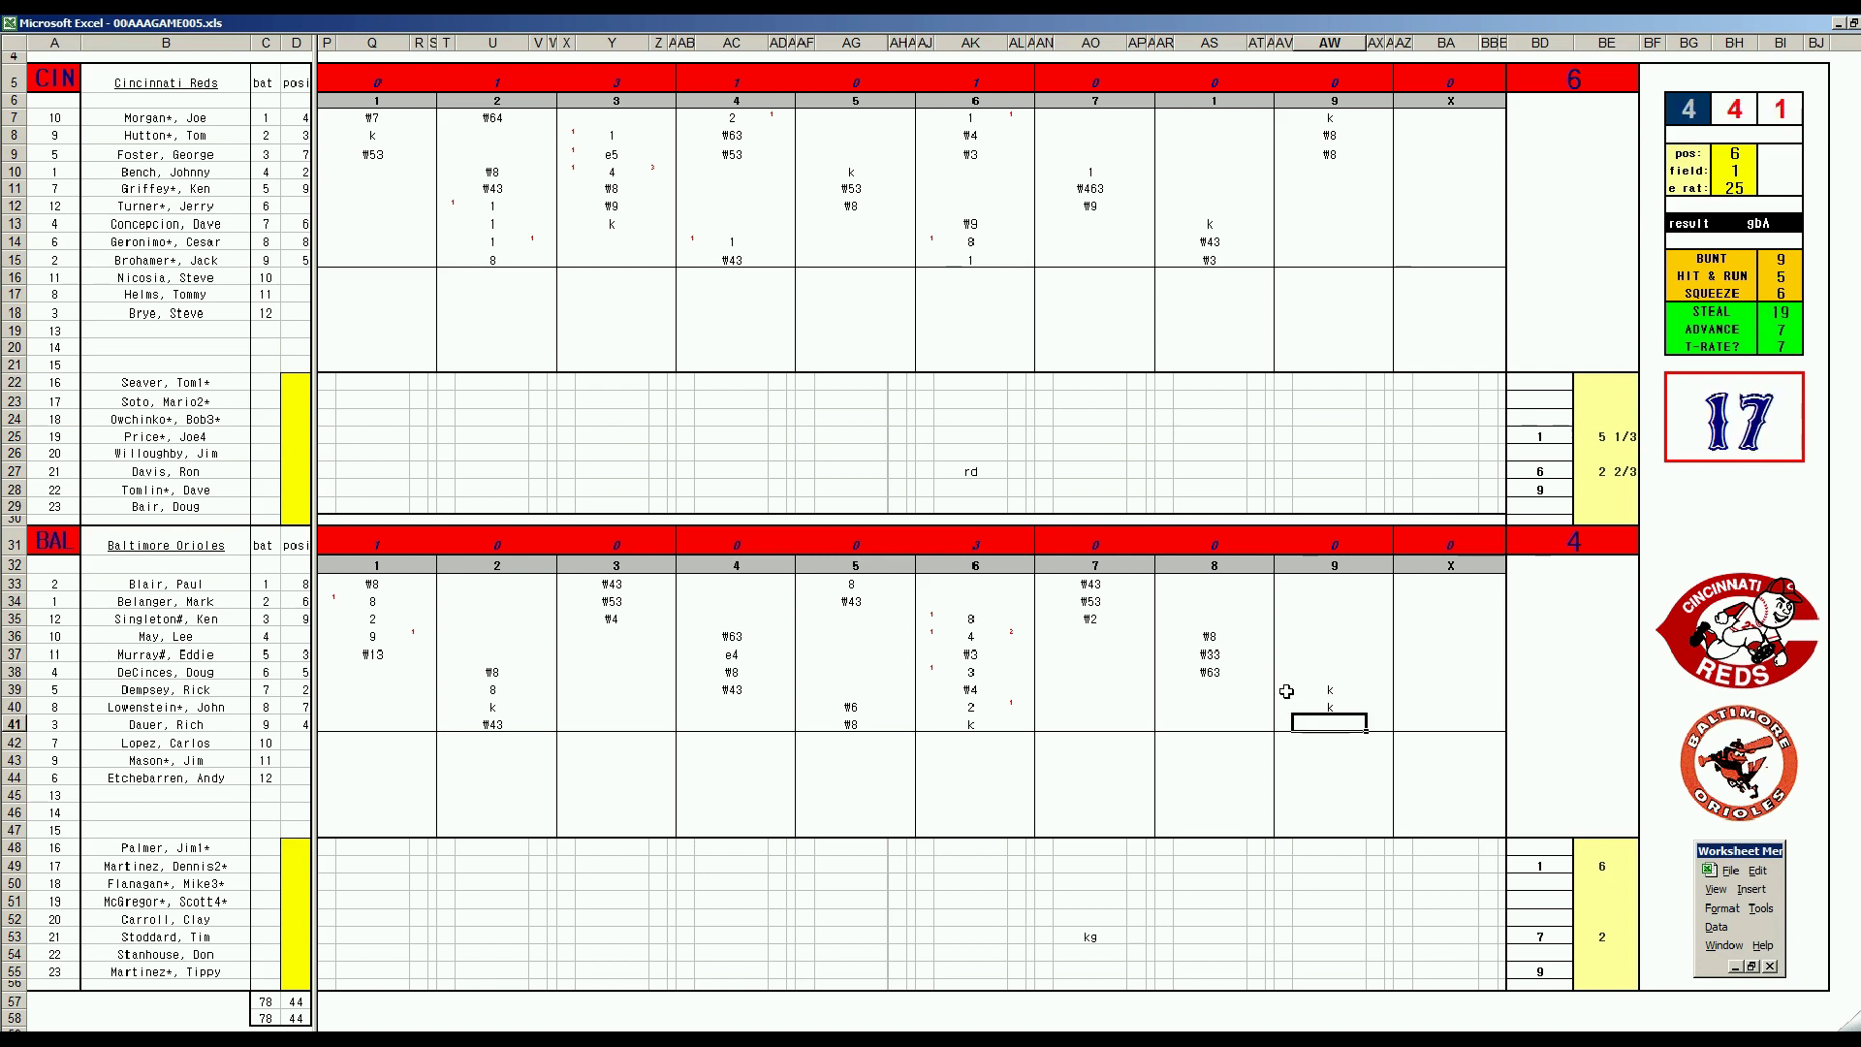
pyautogui.press('Return')
pyautogui.write('2')
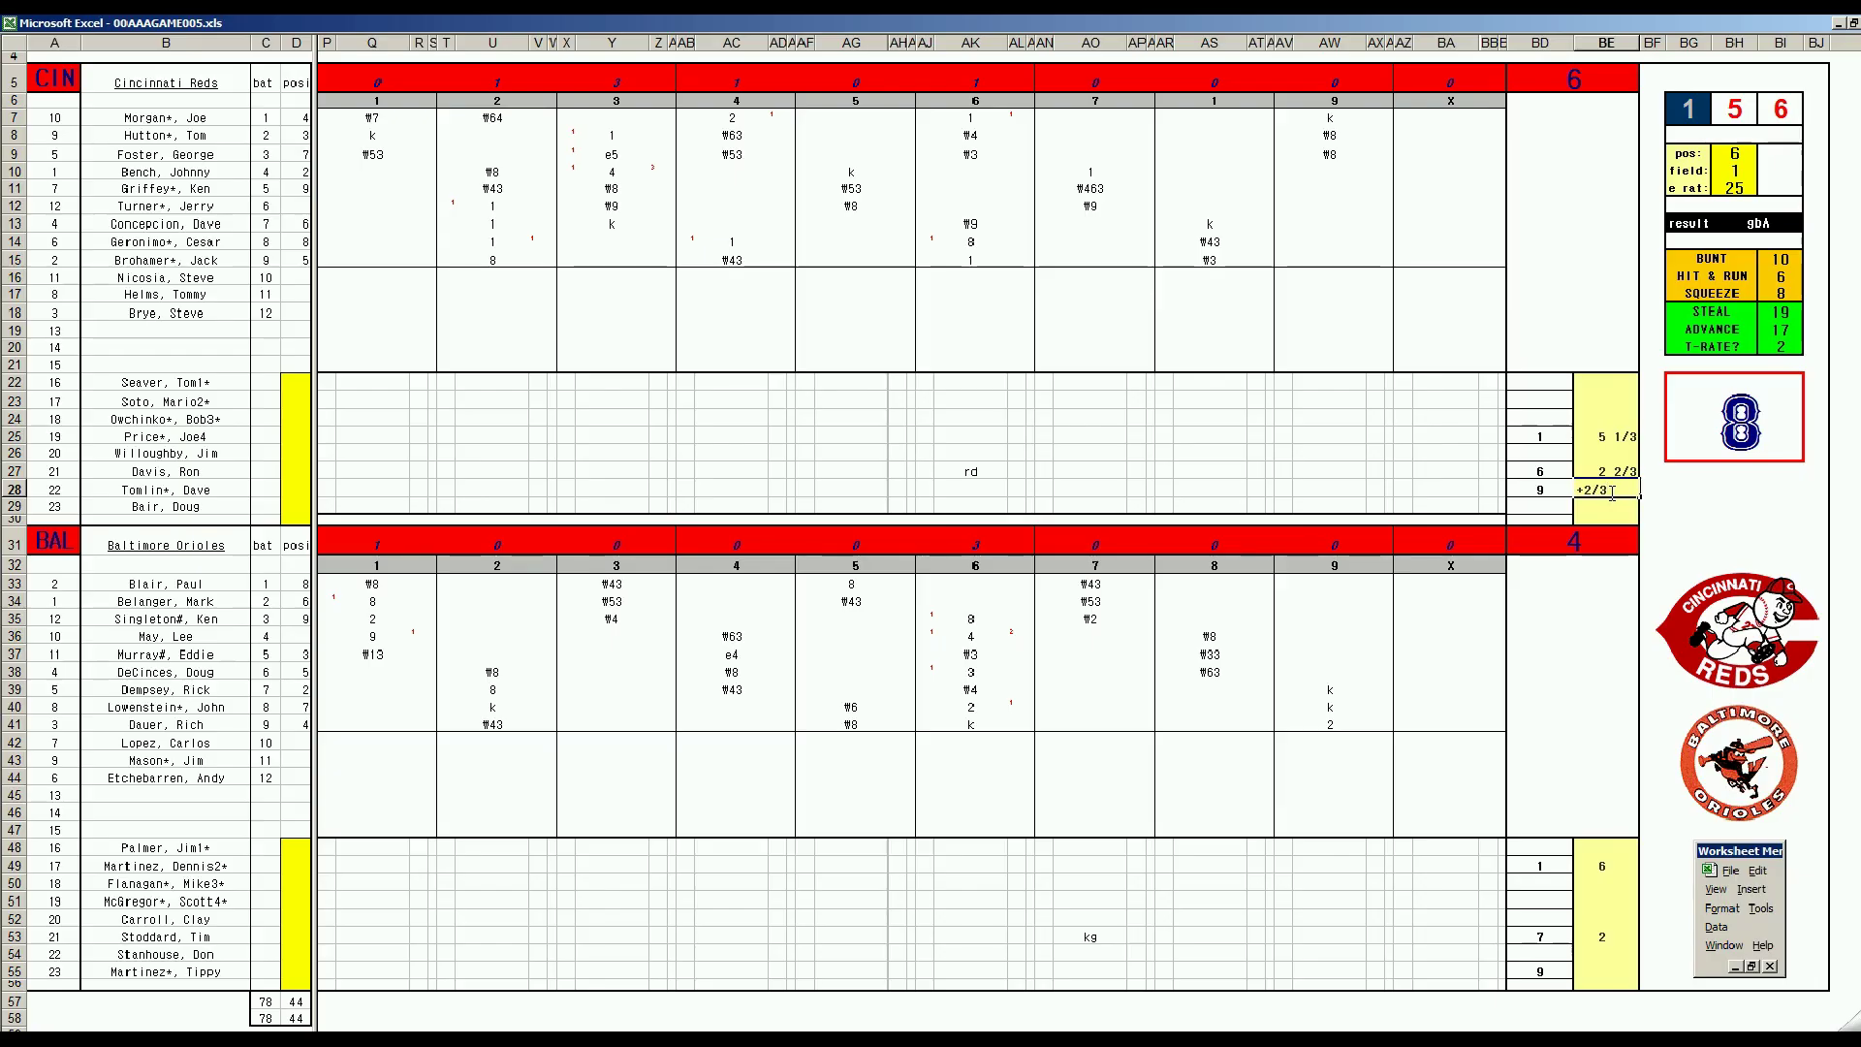
# - Commit the 2/3 inning in BE28 and enter 9 as the row-29 reliever's entry inning
pyautogui.press('Return')
pyautogui.press('Left')
pyautogui.write('9')
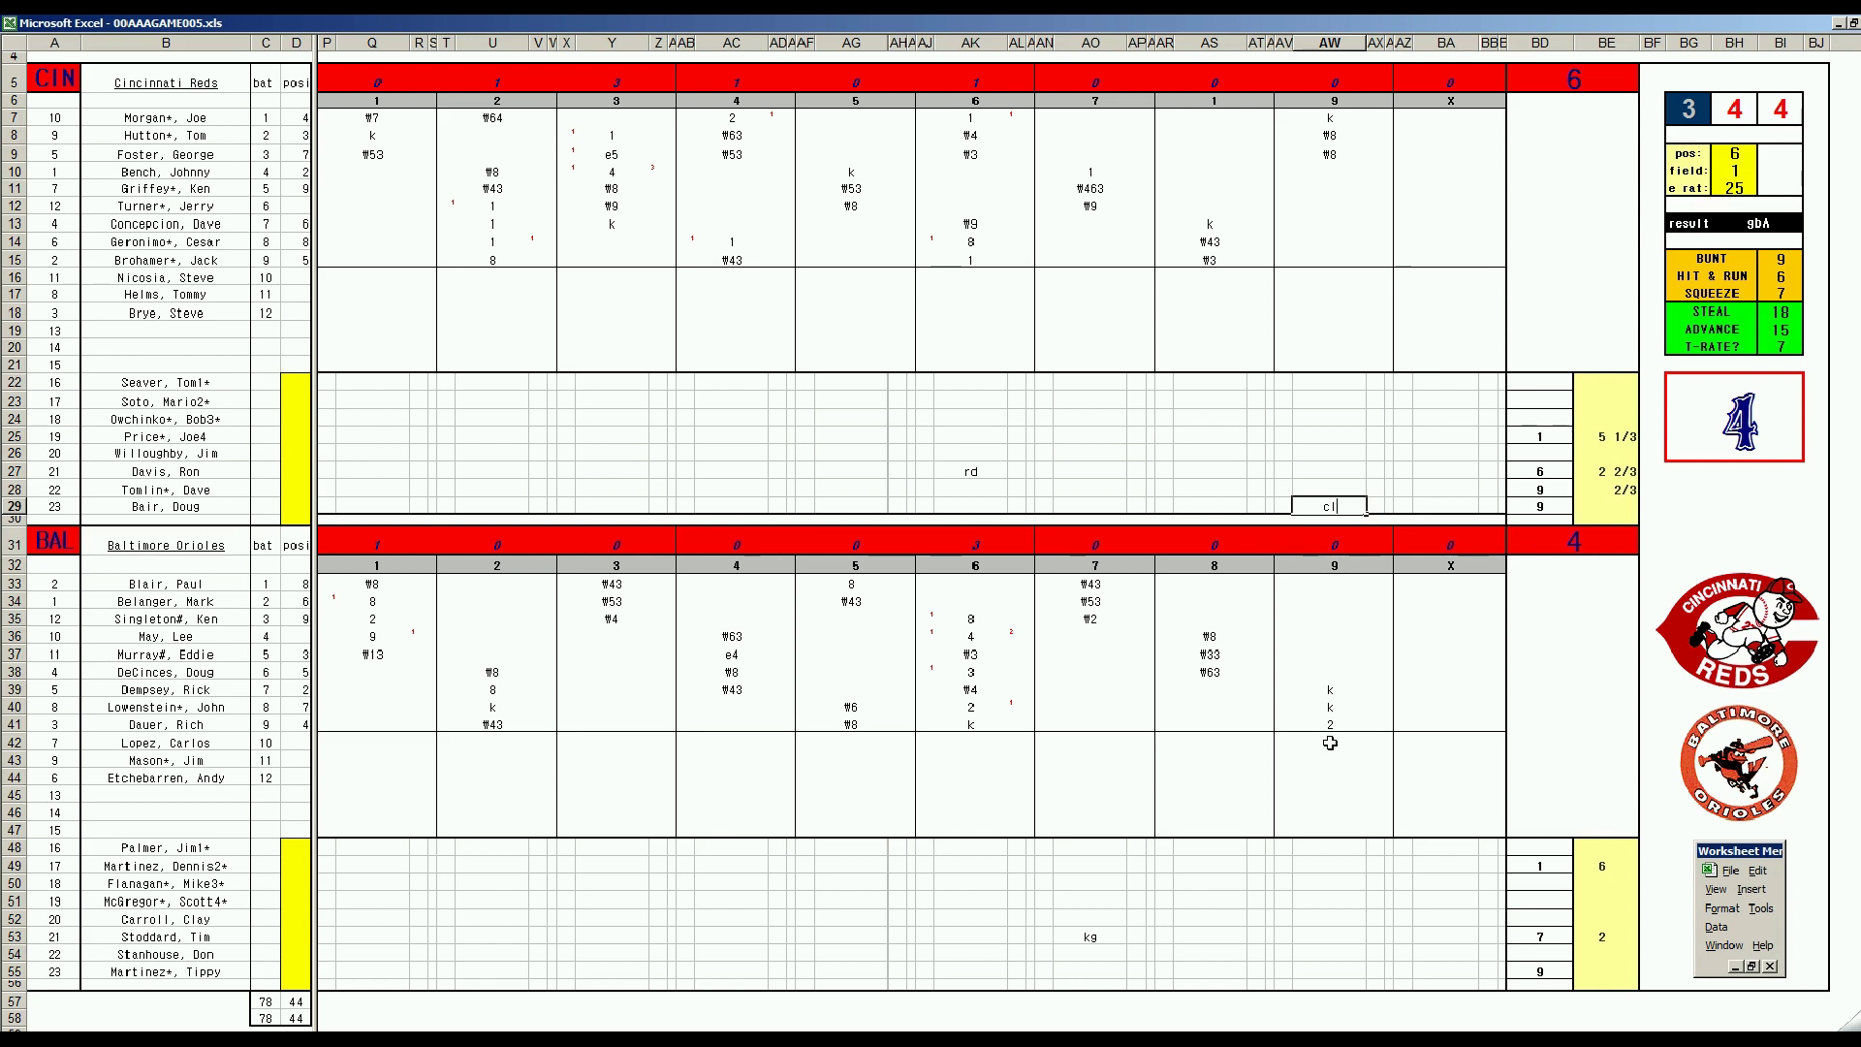
# - Enter 4 in AW42 and change AW41 to 12 so the Orioles score their fifth run
pyautogui.click(1330, 742)
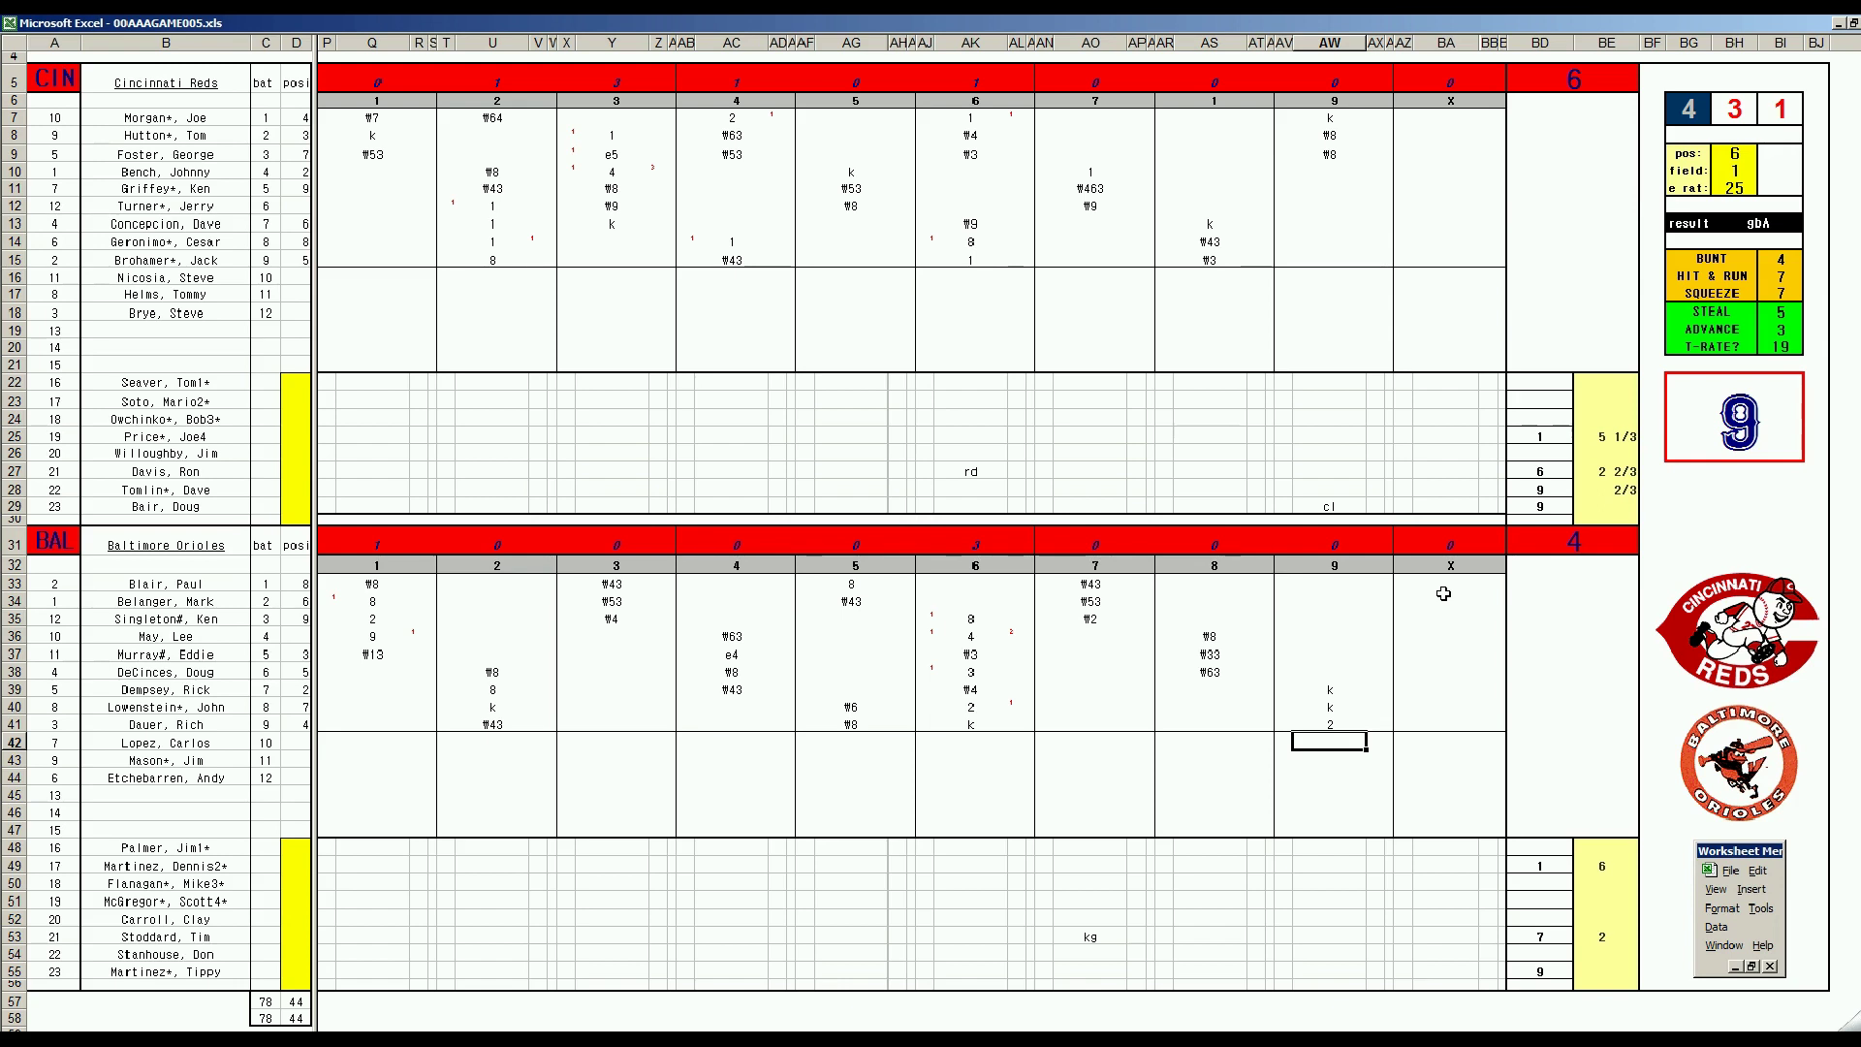
pyautogui.write('4')
pyautogui.press('Tab')
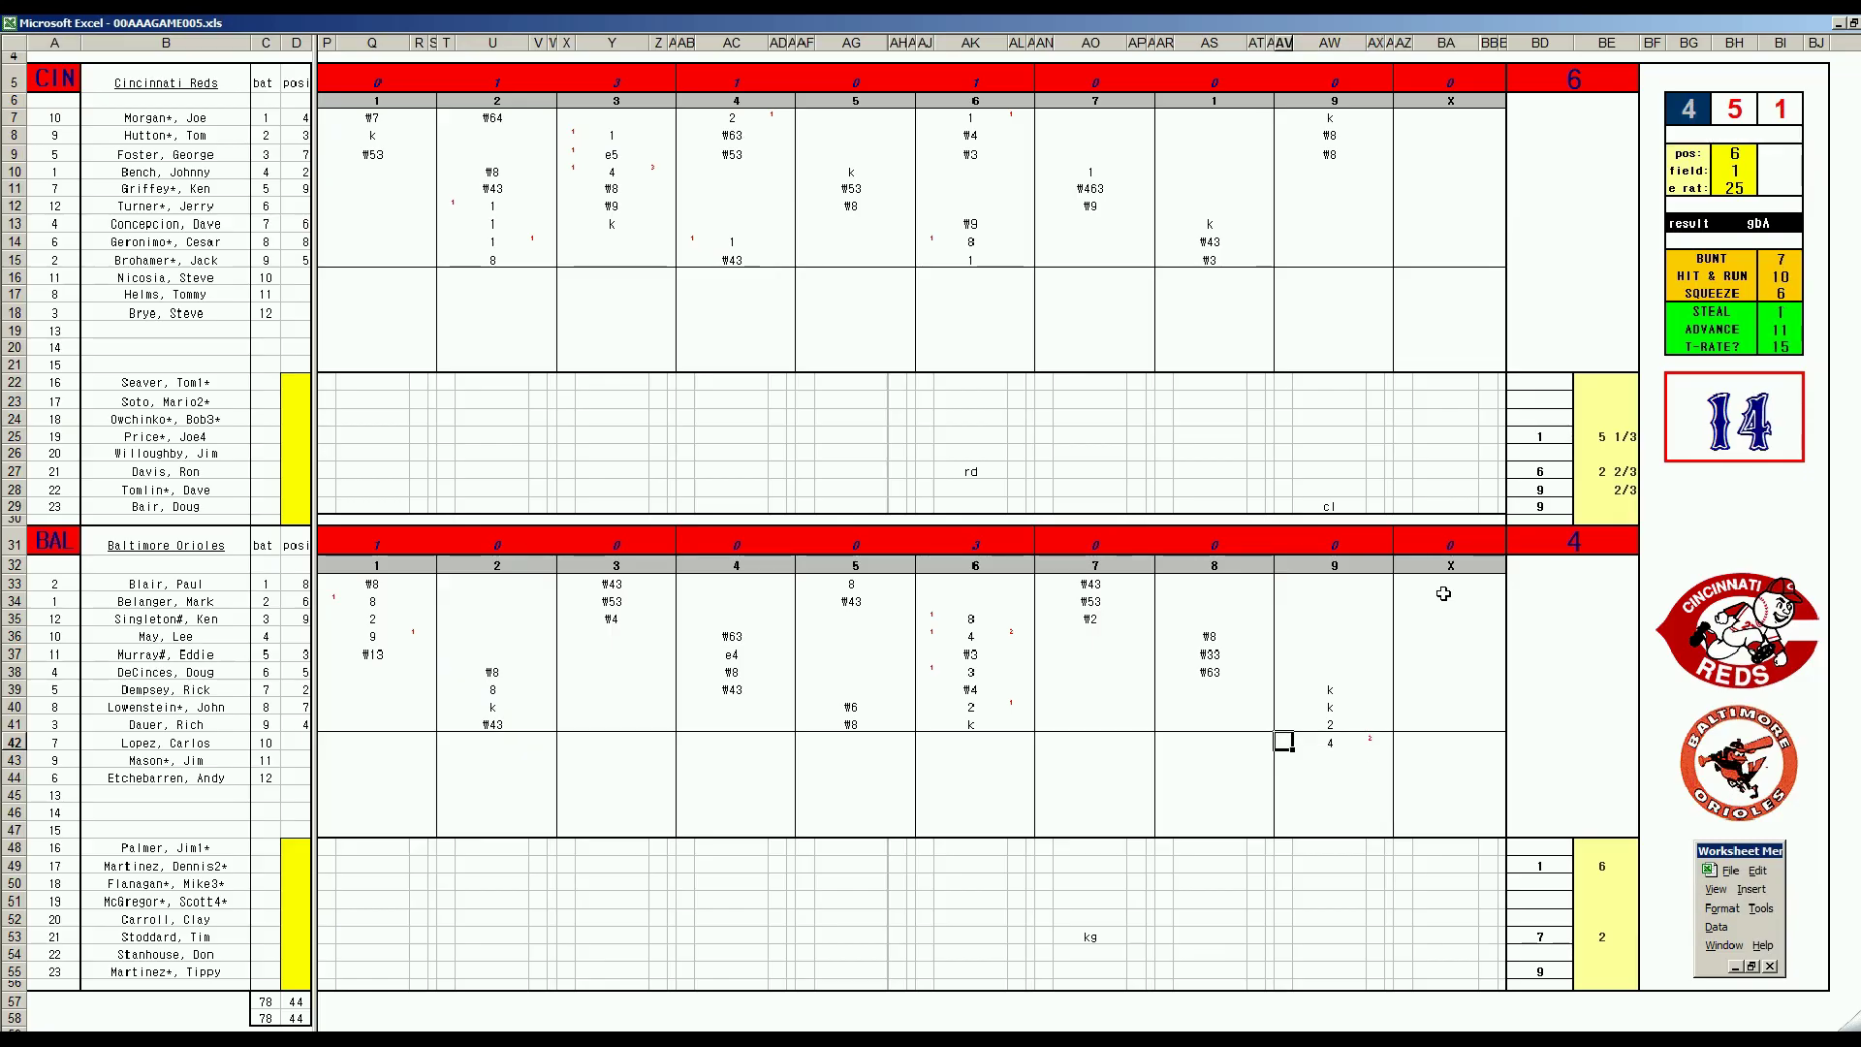
pyautogui.write('1')
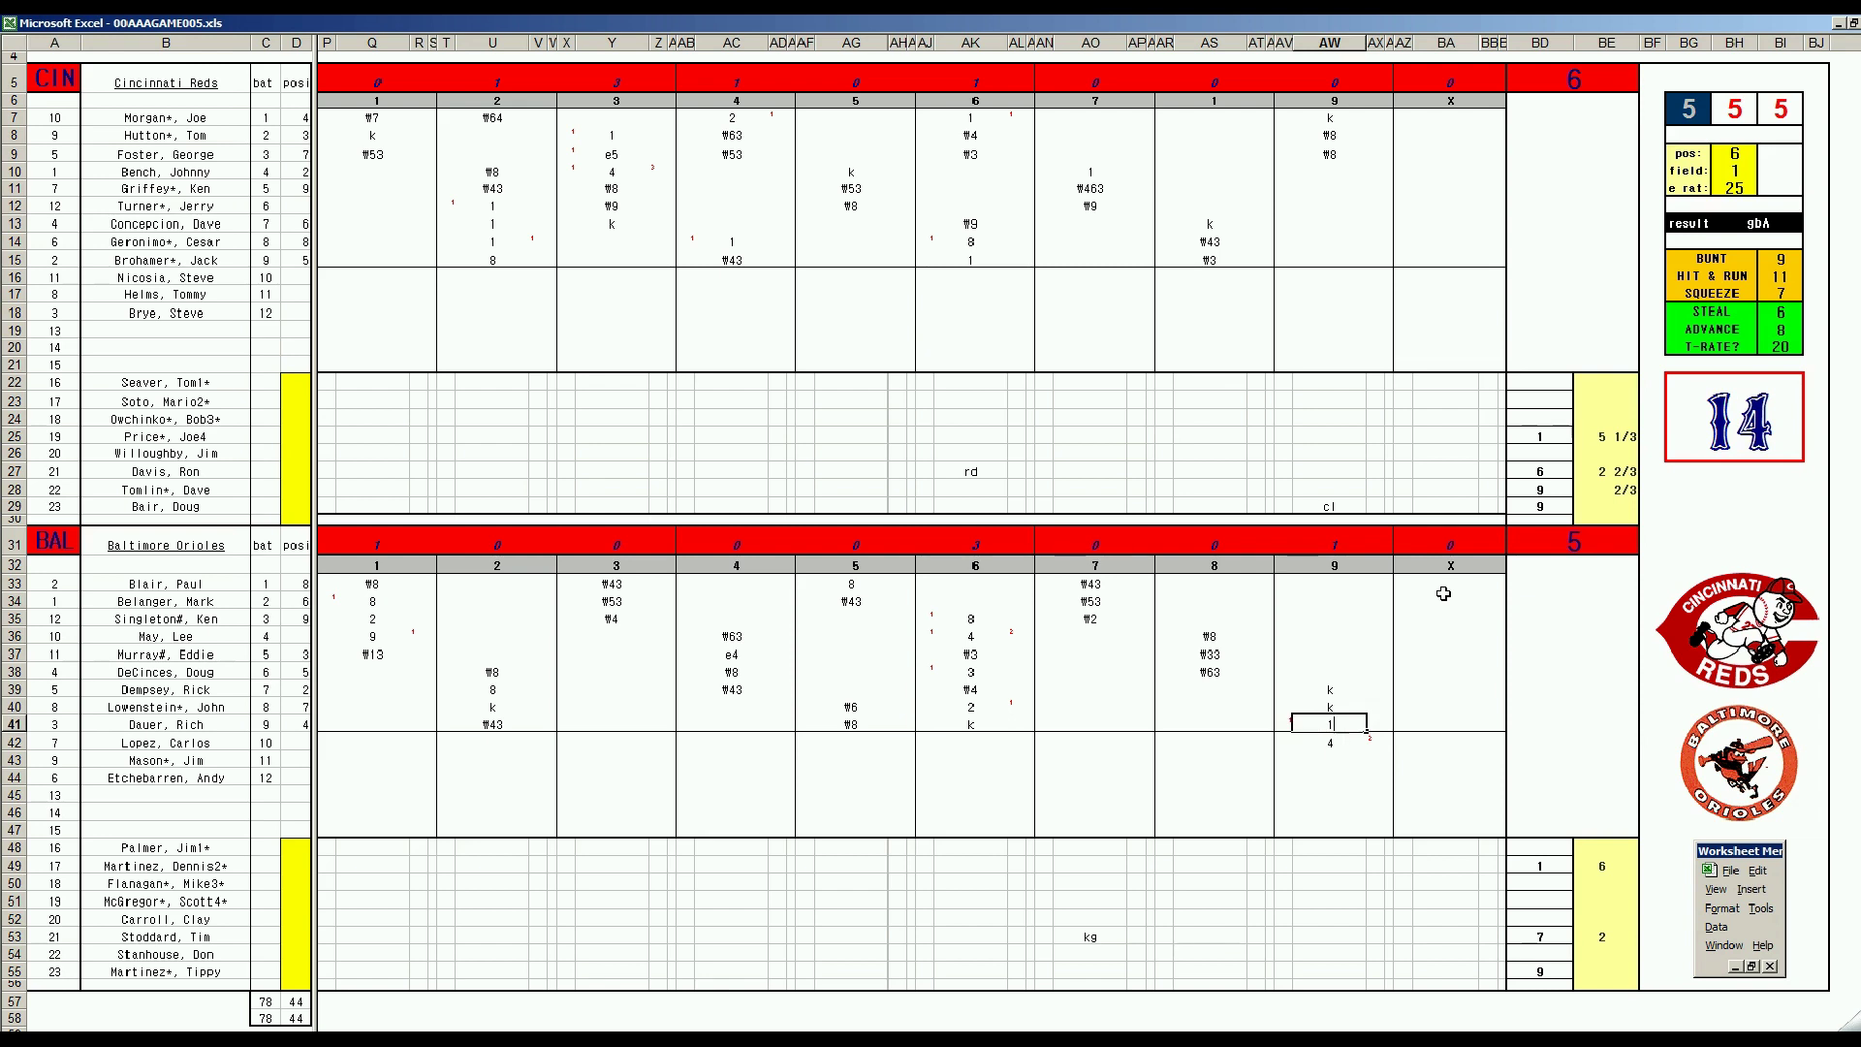
pyautogui.write('2')
pyautogui.press('Return')
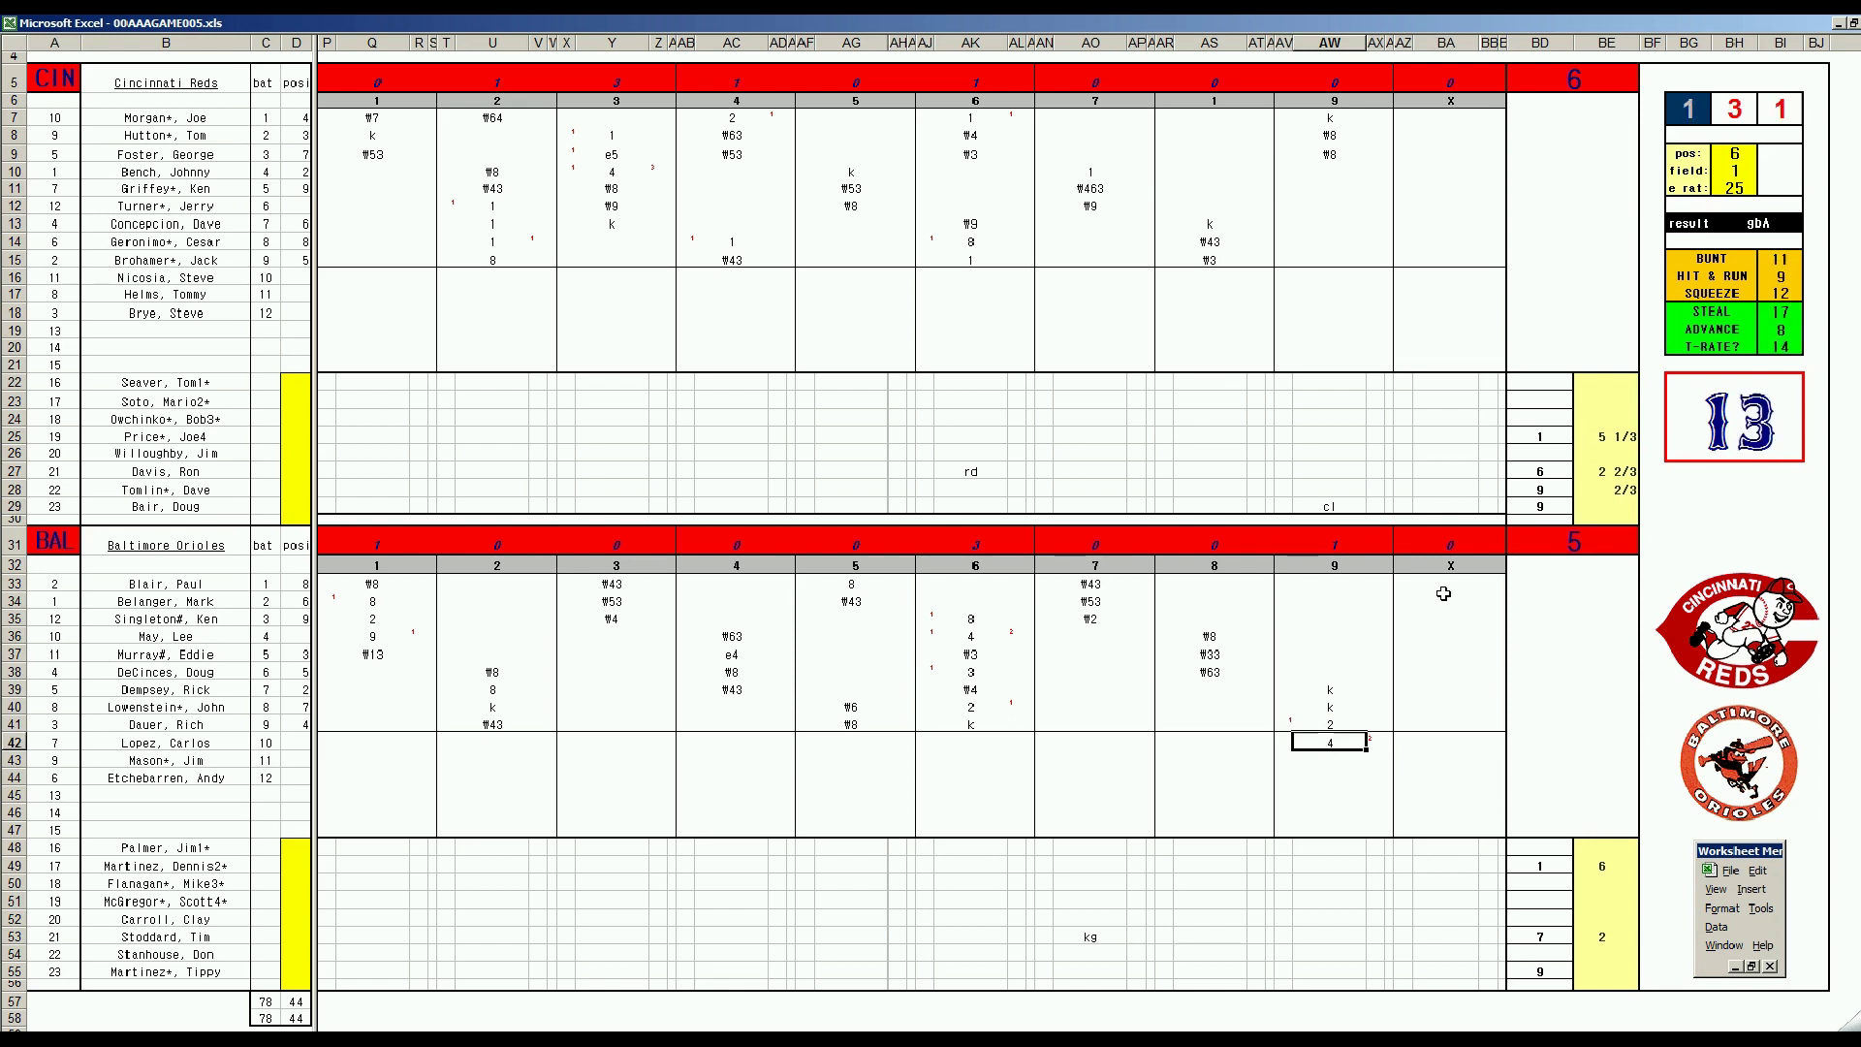
pyautogui.press('Left')
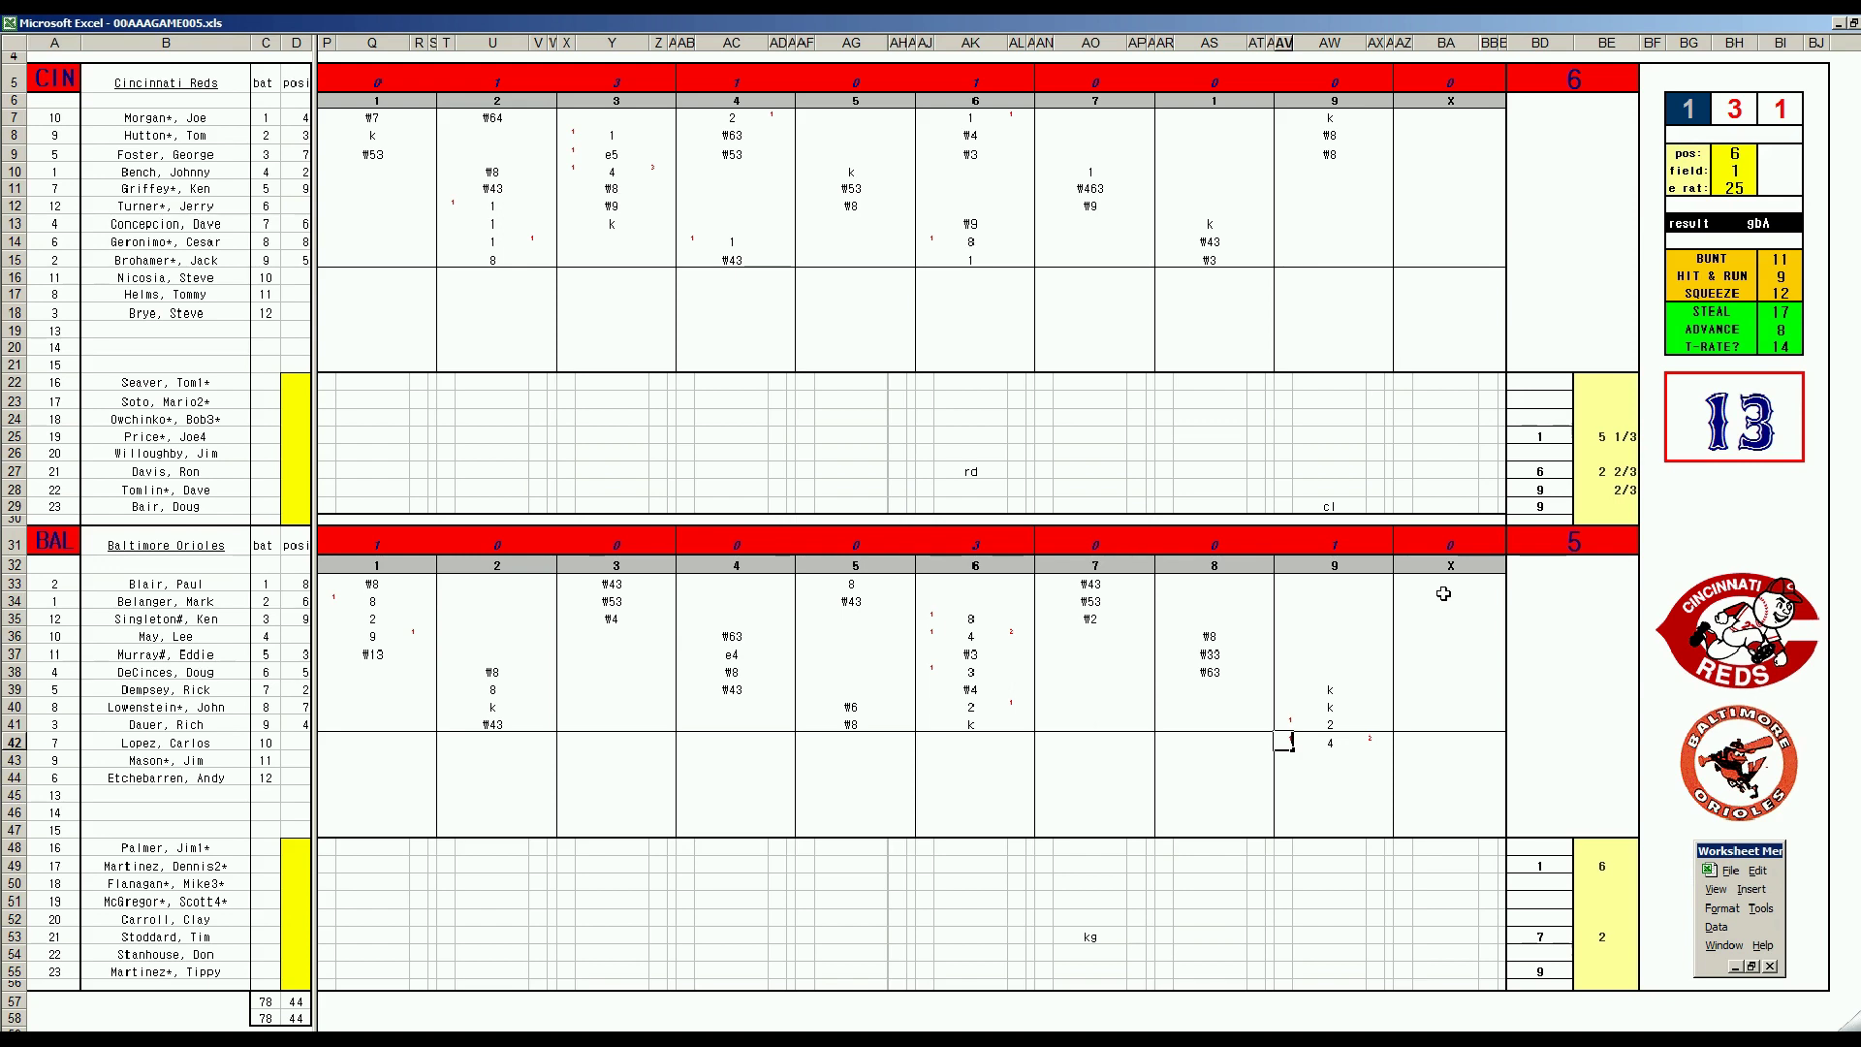
# - Type #5 in AW34 for the Orioles' row-34 batter in the ninth
pyautogui.click(1334, 595)
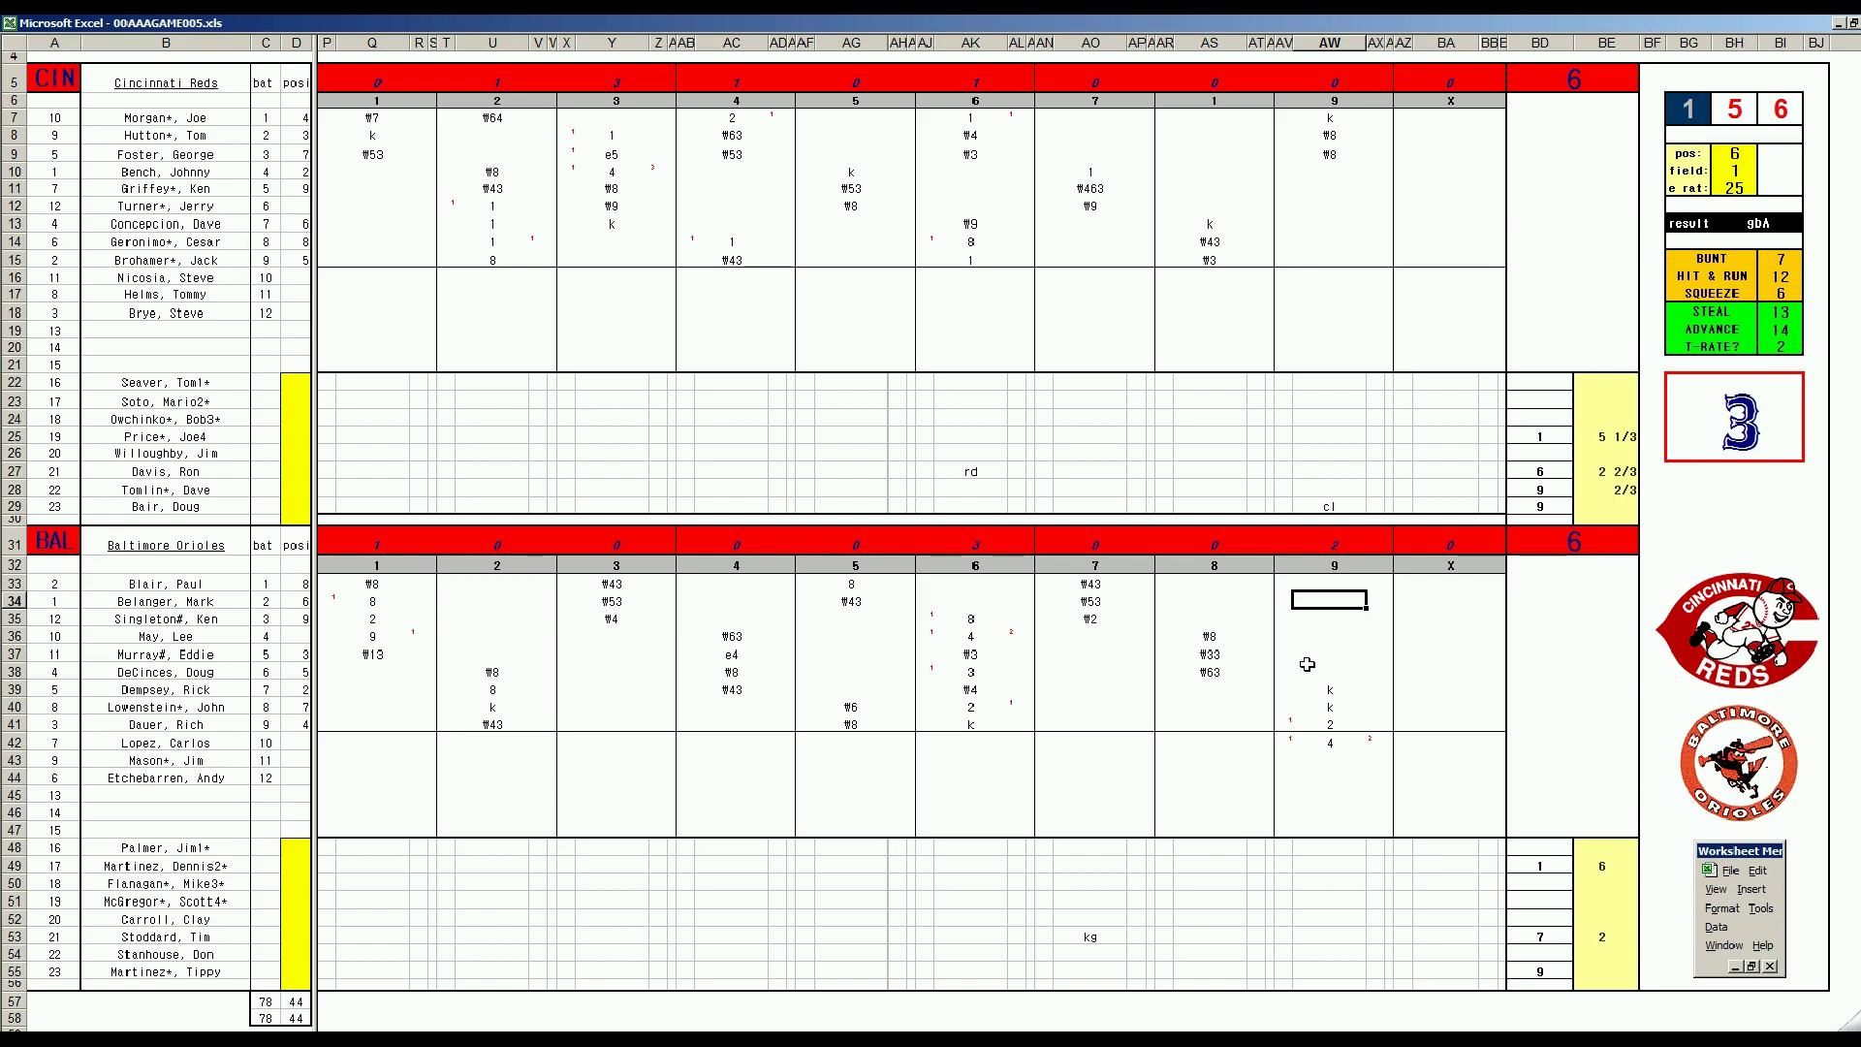
pyautogui.write('#')
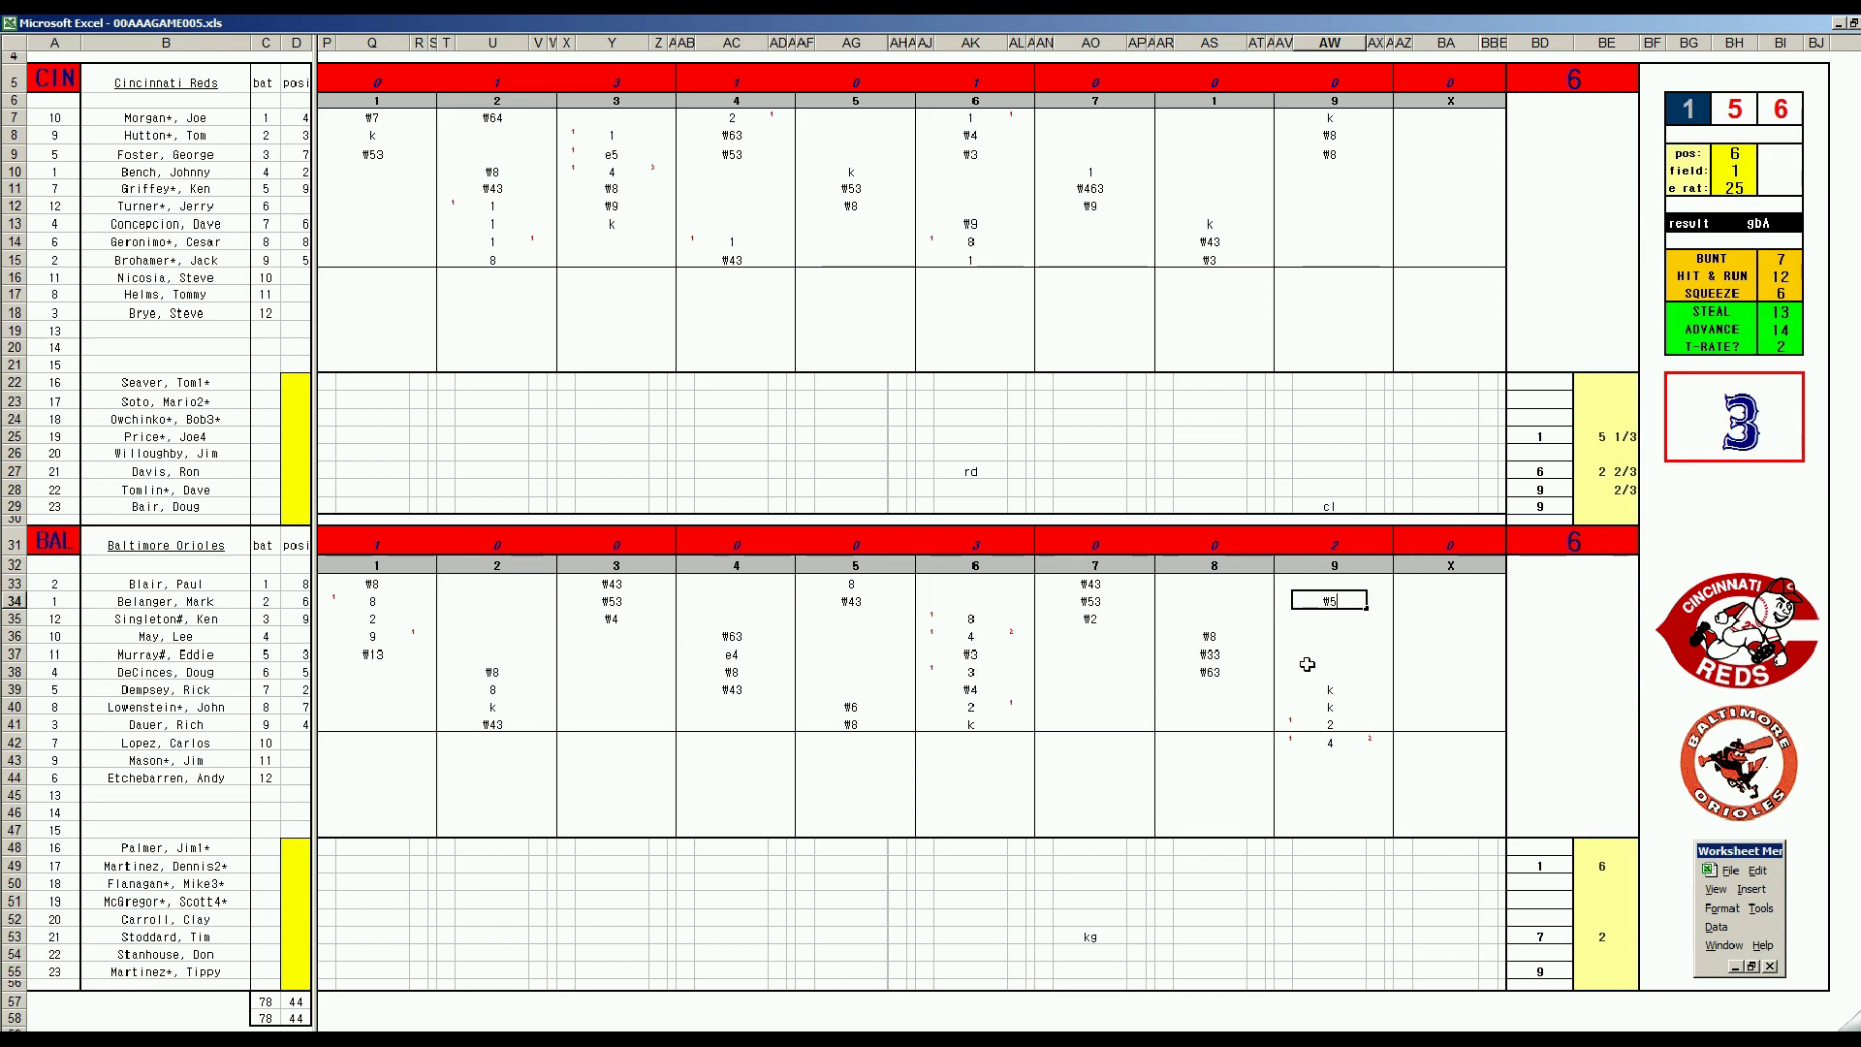
pyautogui.write('5')
# - Enter k in BA10 and BA11, 1 in BA18, and k in BA13 for the Reds' tenth
pyautogui.click(1420, 171)
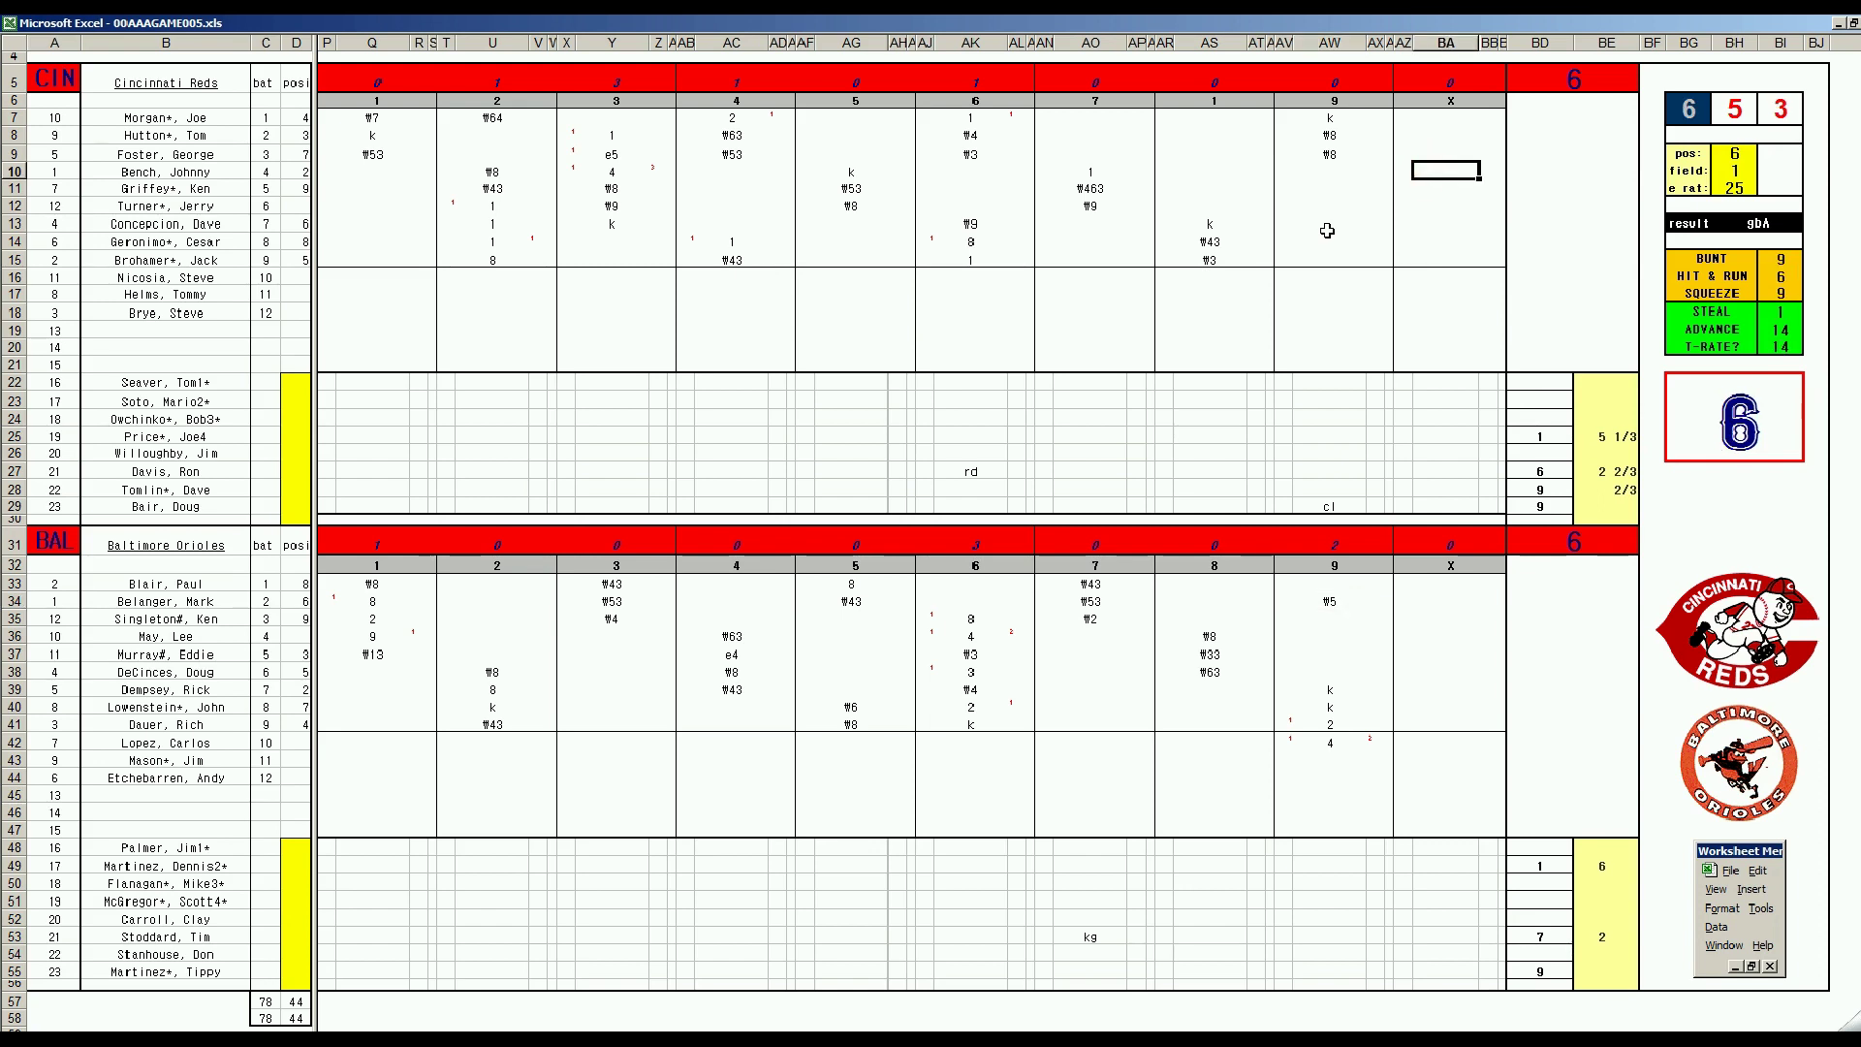
pyautogui.write('k')
pyautogui.press('Return')
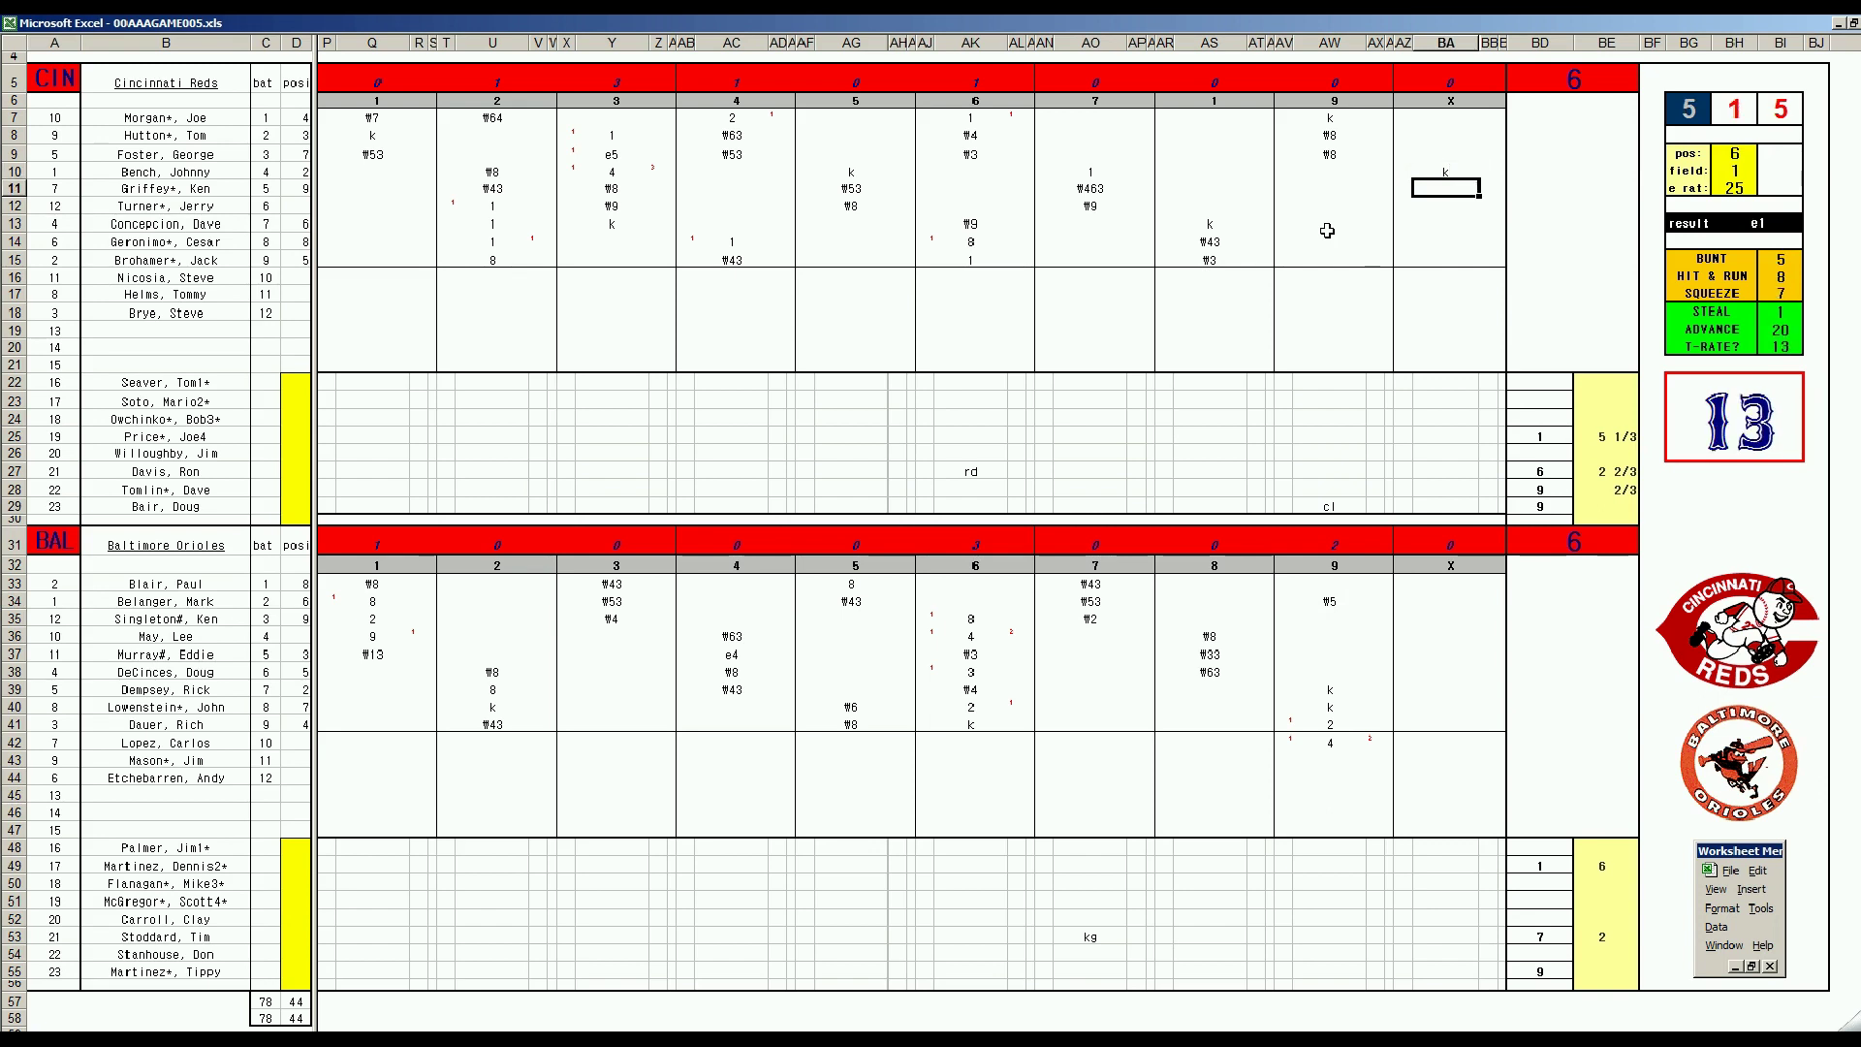
pyautogui.write('k')
pyautogui.click(1444, 308)
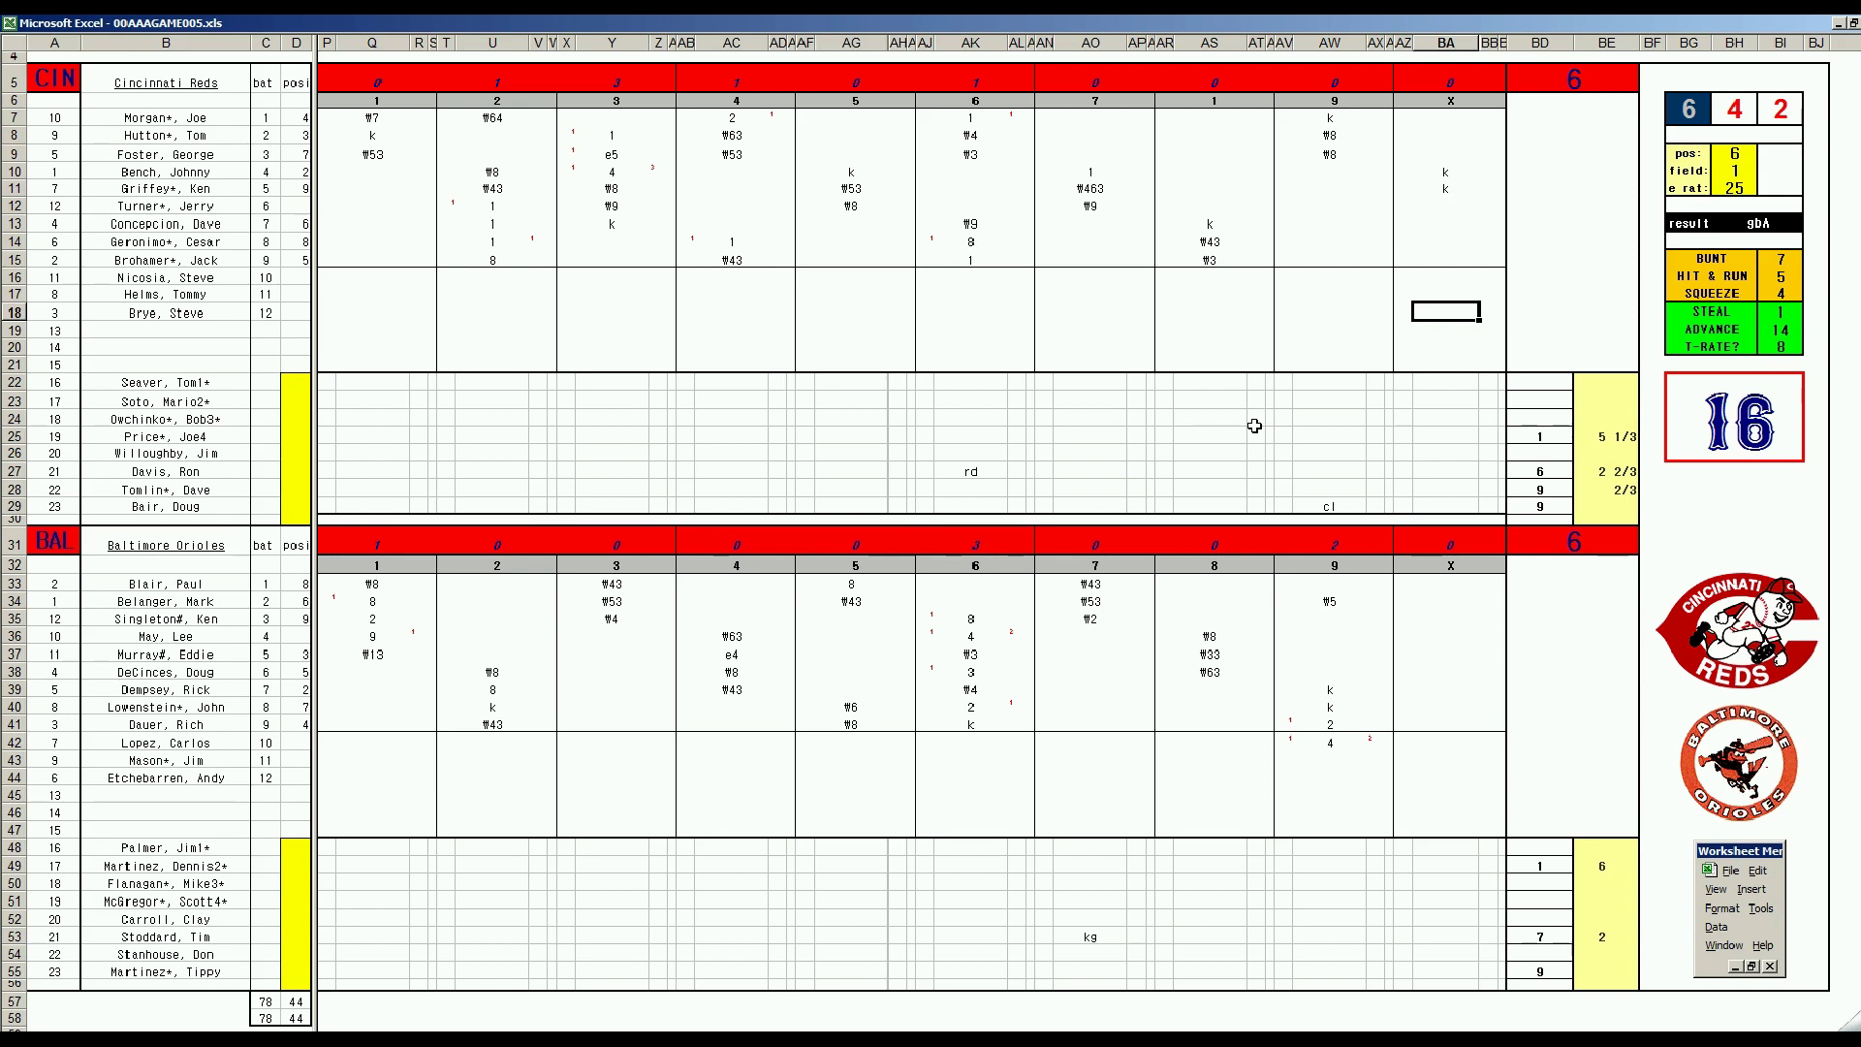
pyautogui.write('1')
pyautogui.click(1443, 223)
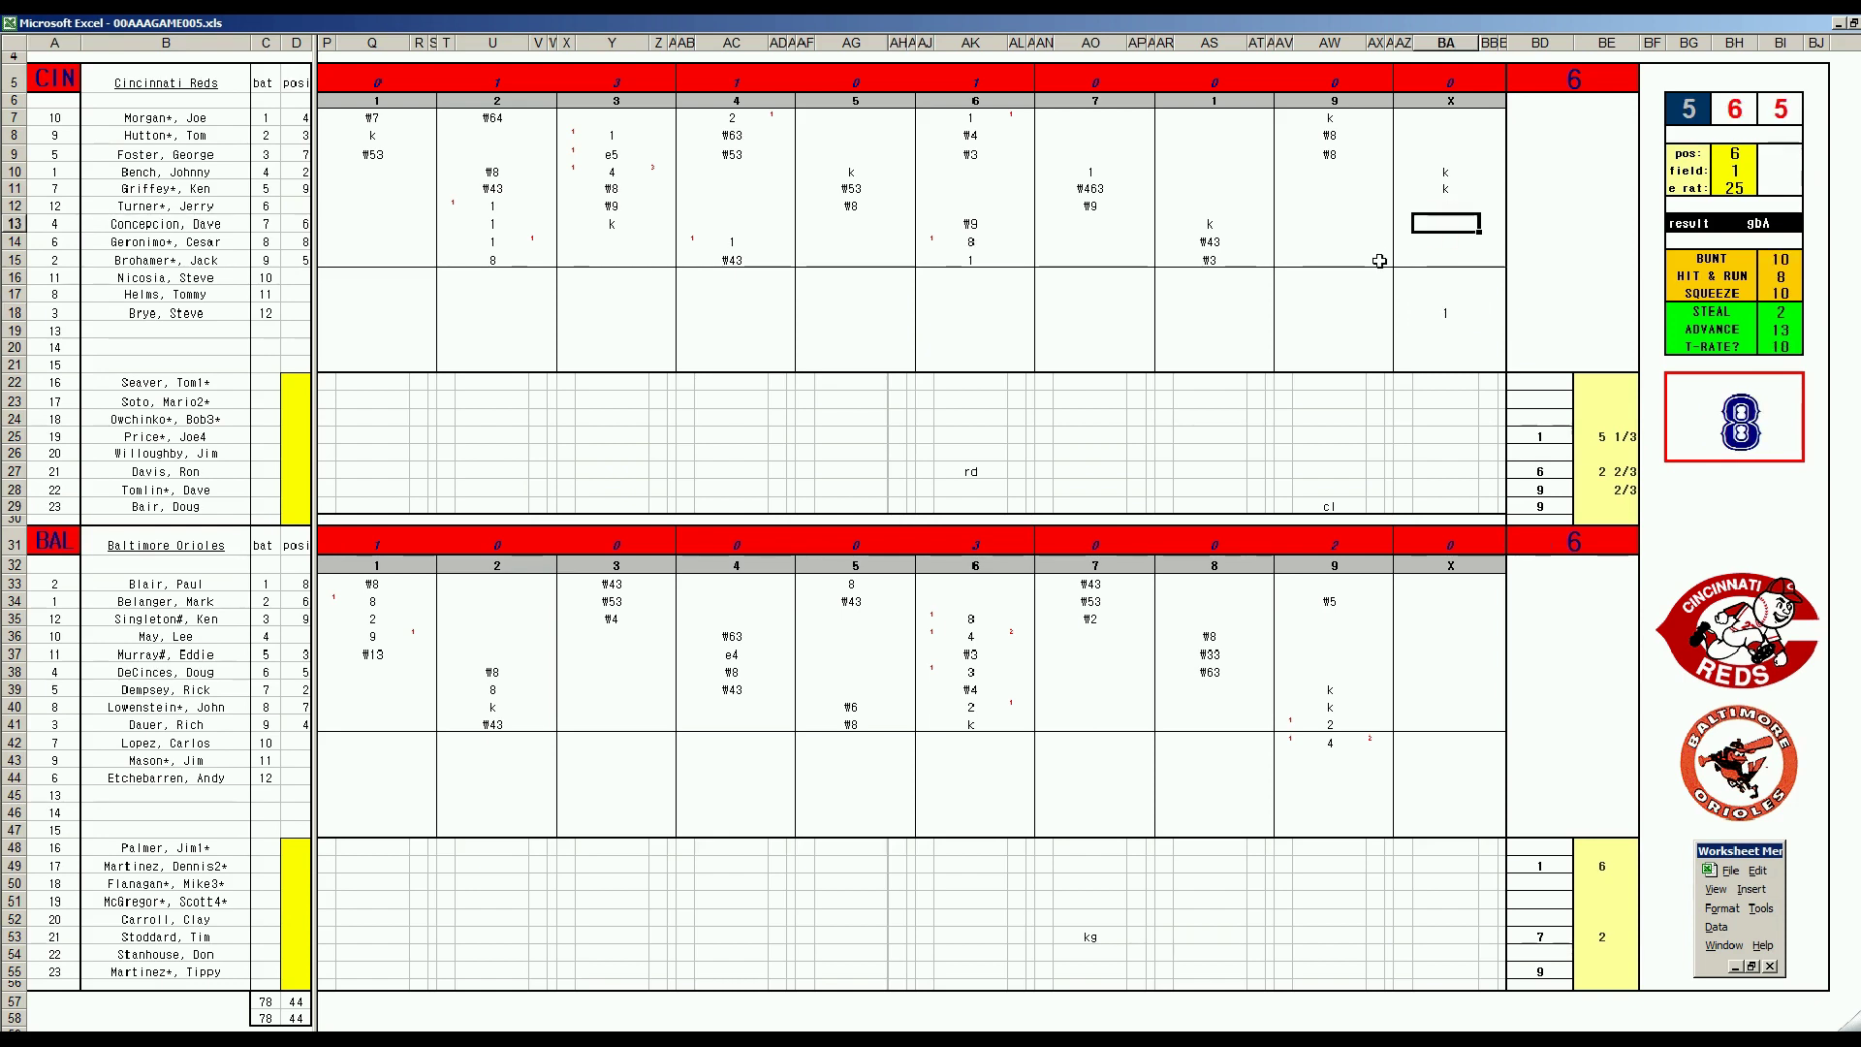
pyautogui.write('k')
# - Enter k, #7 and #4 in BA35–BA37 for the Orioles' tenth
pyautogui.click(1444, 619)
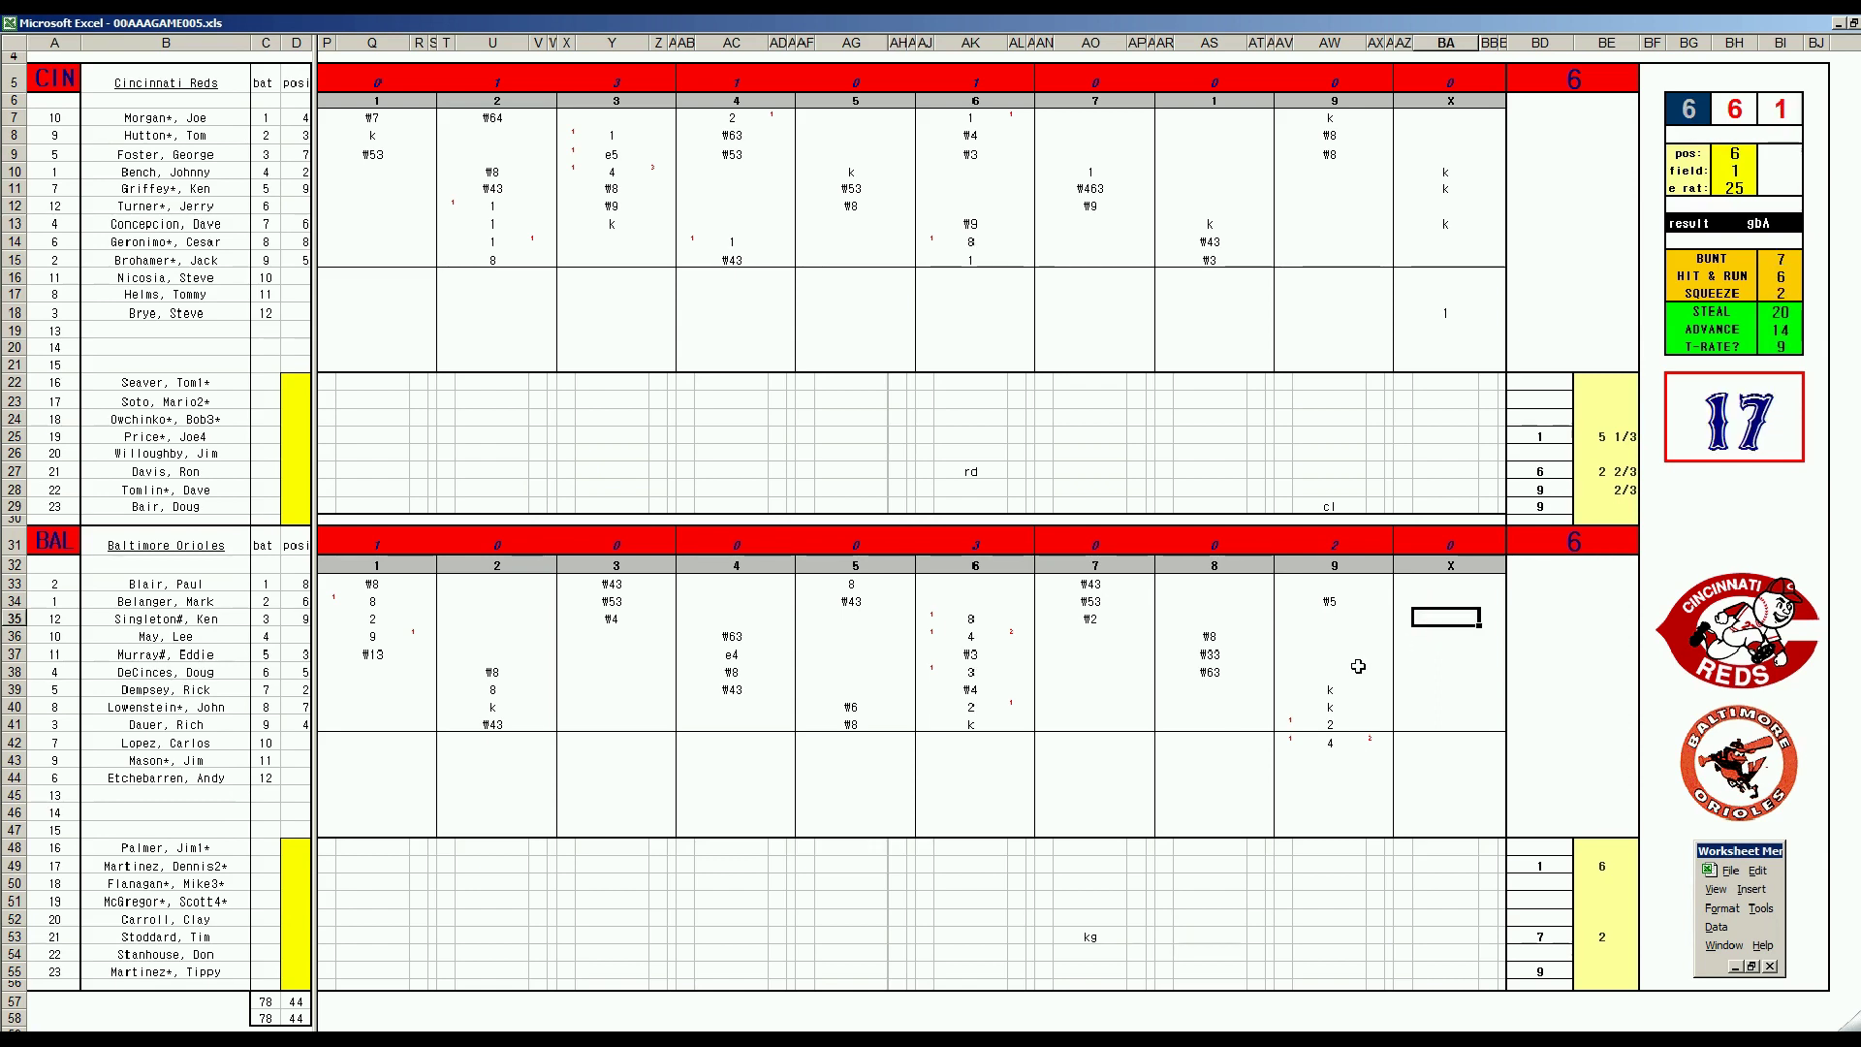
pyautogui.write('k')
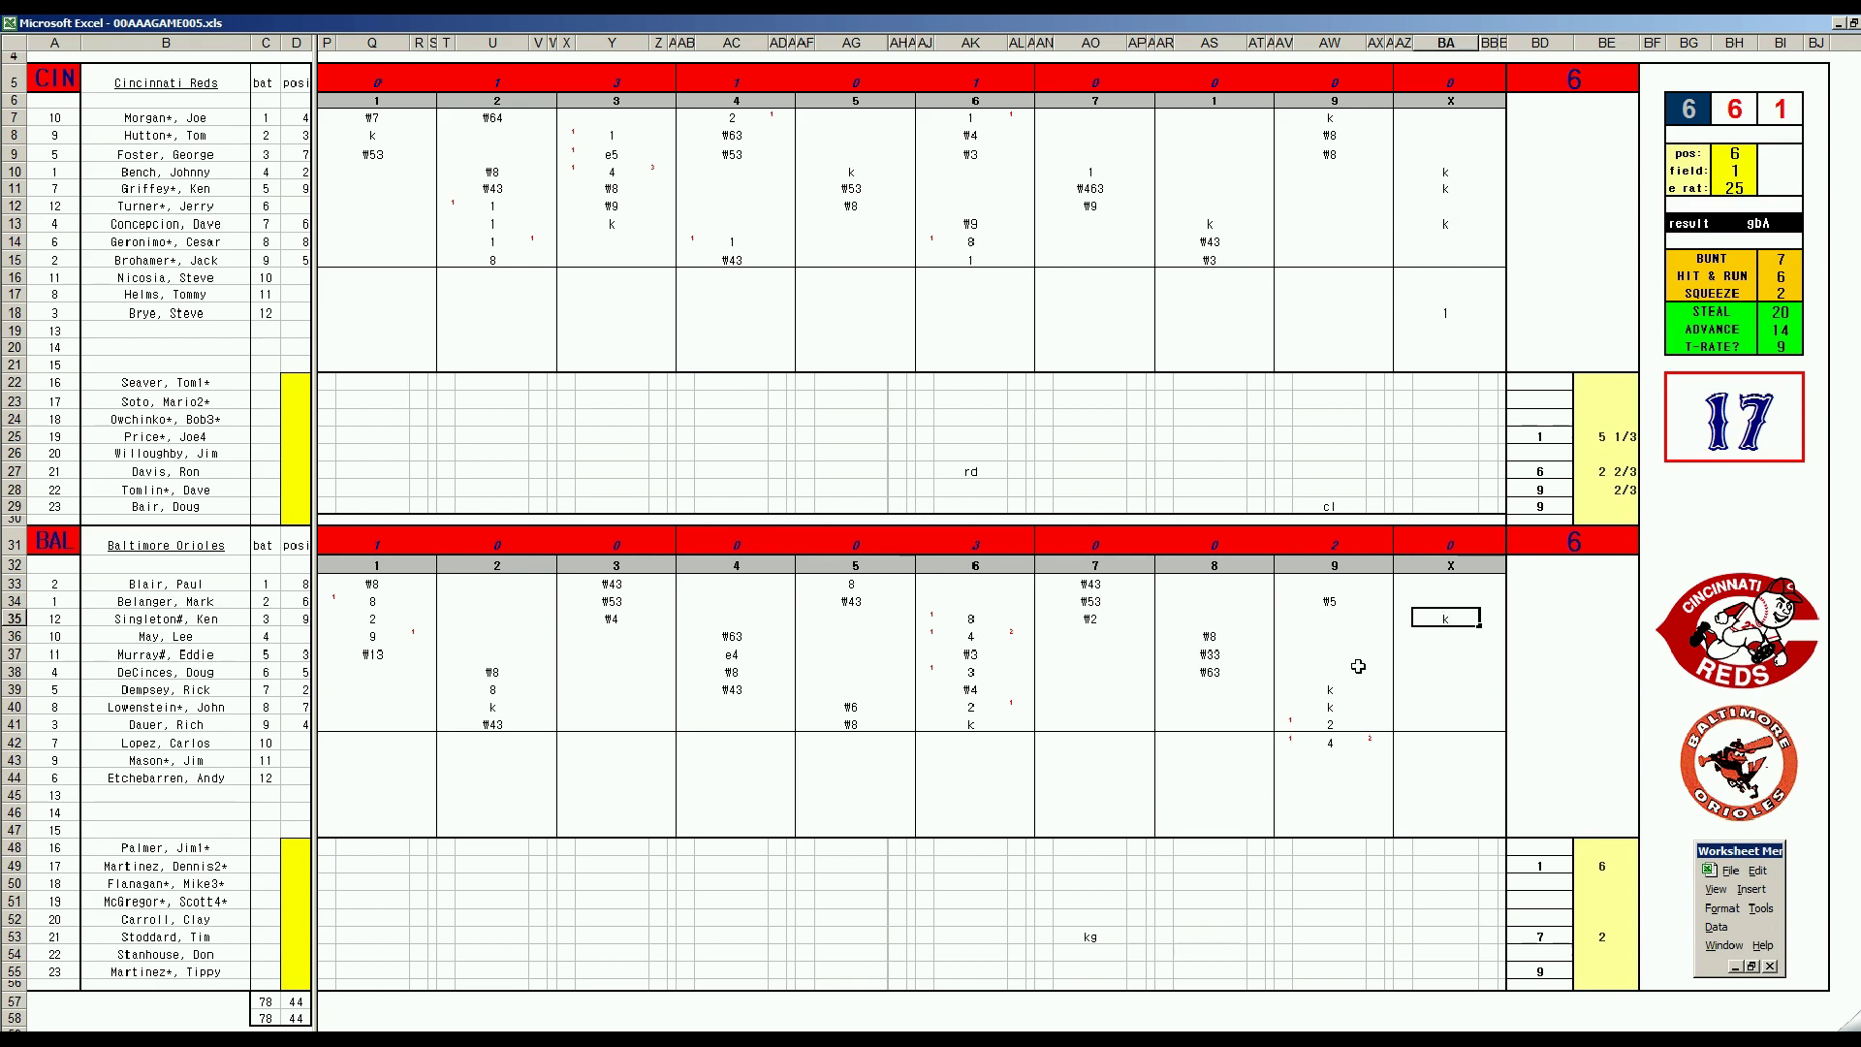
pyautogui.press('Return')
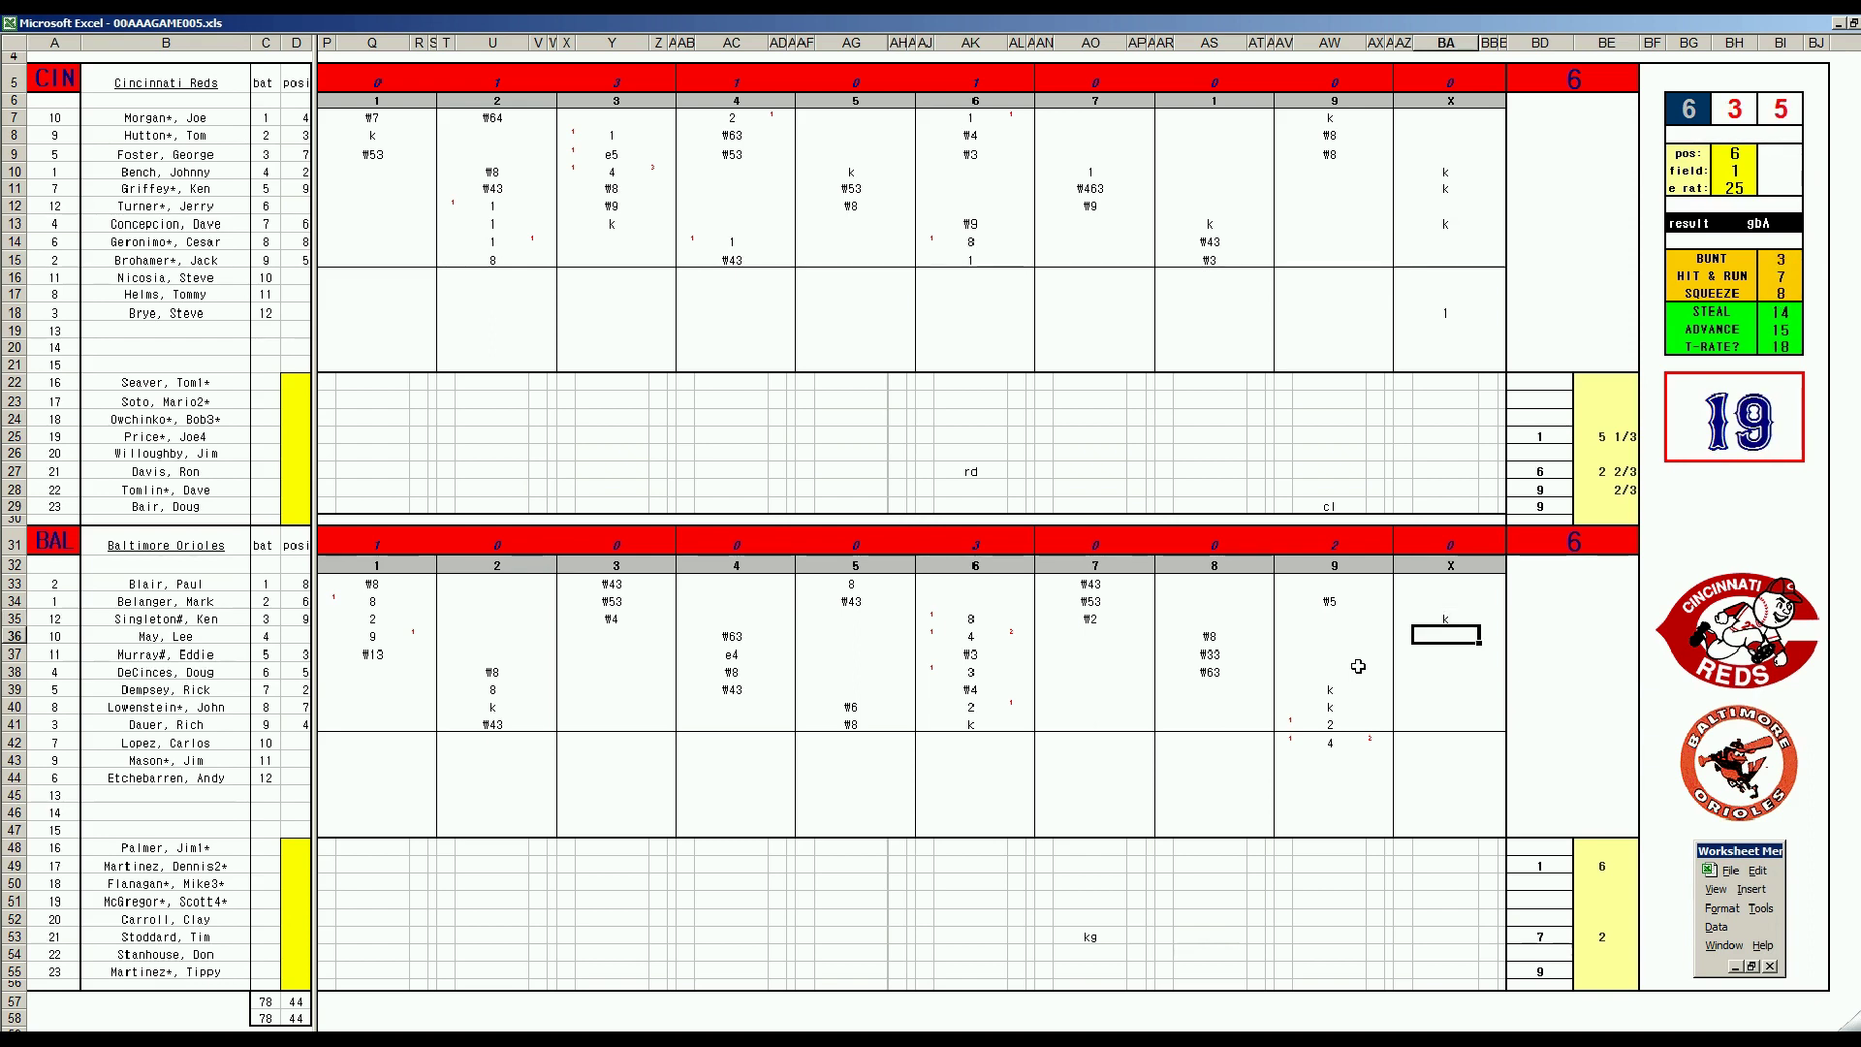
pyautogui.write('#7')
pyautogui.press('Return')
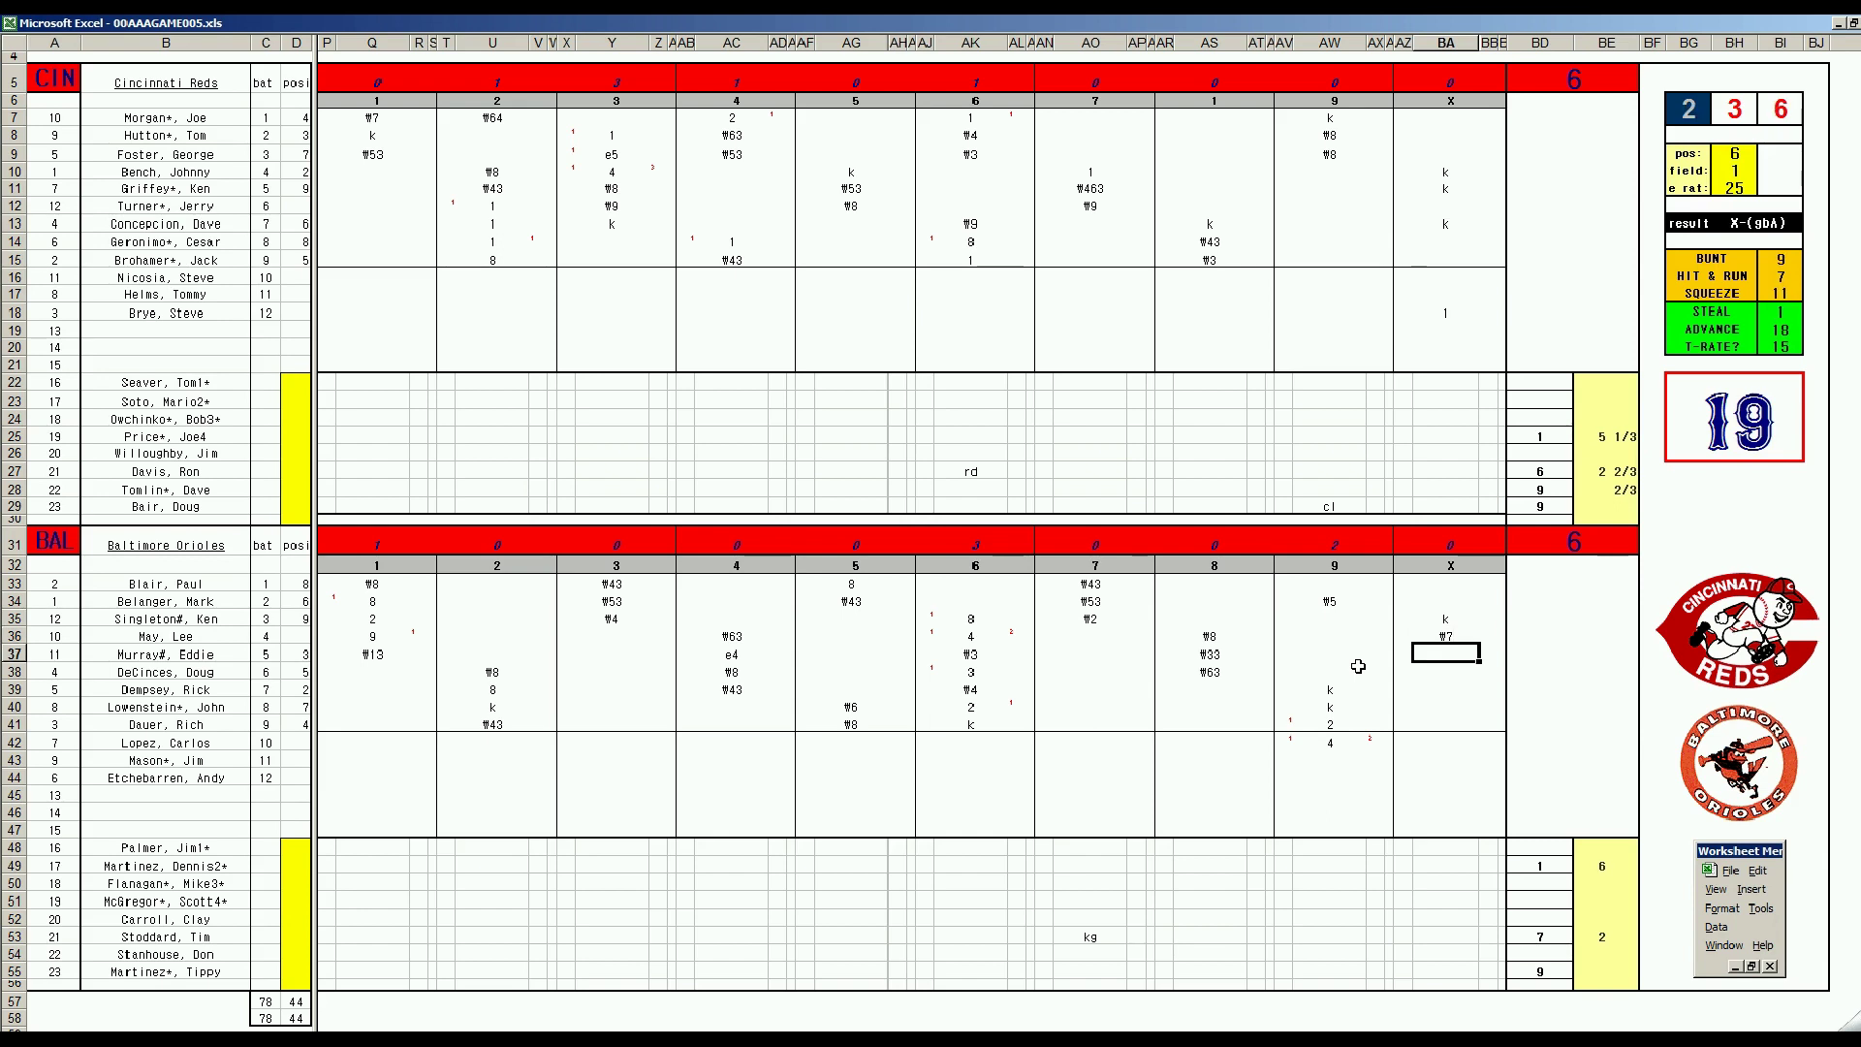
pyautogui.write('#4')
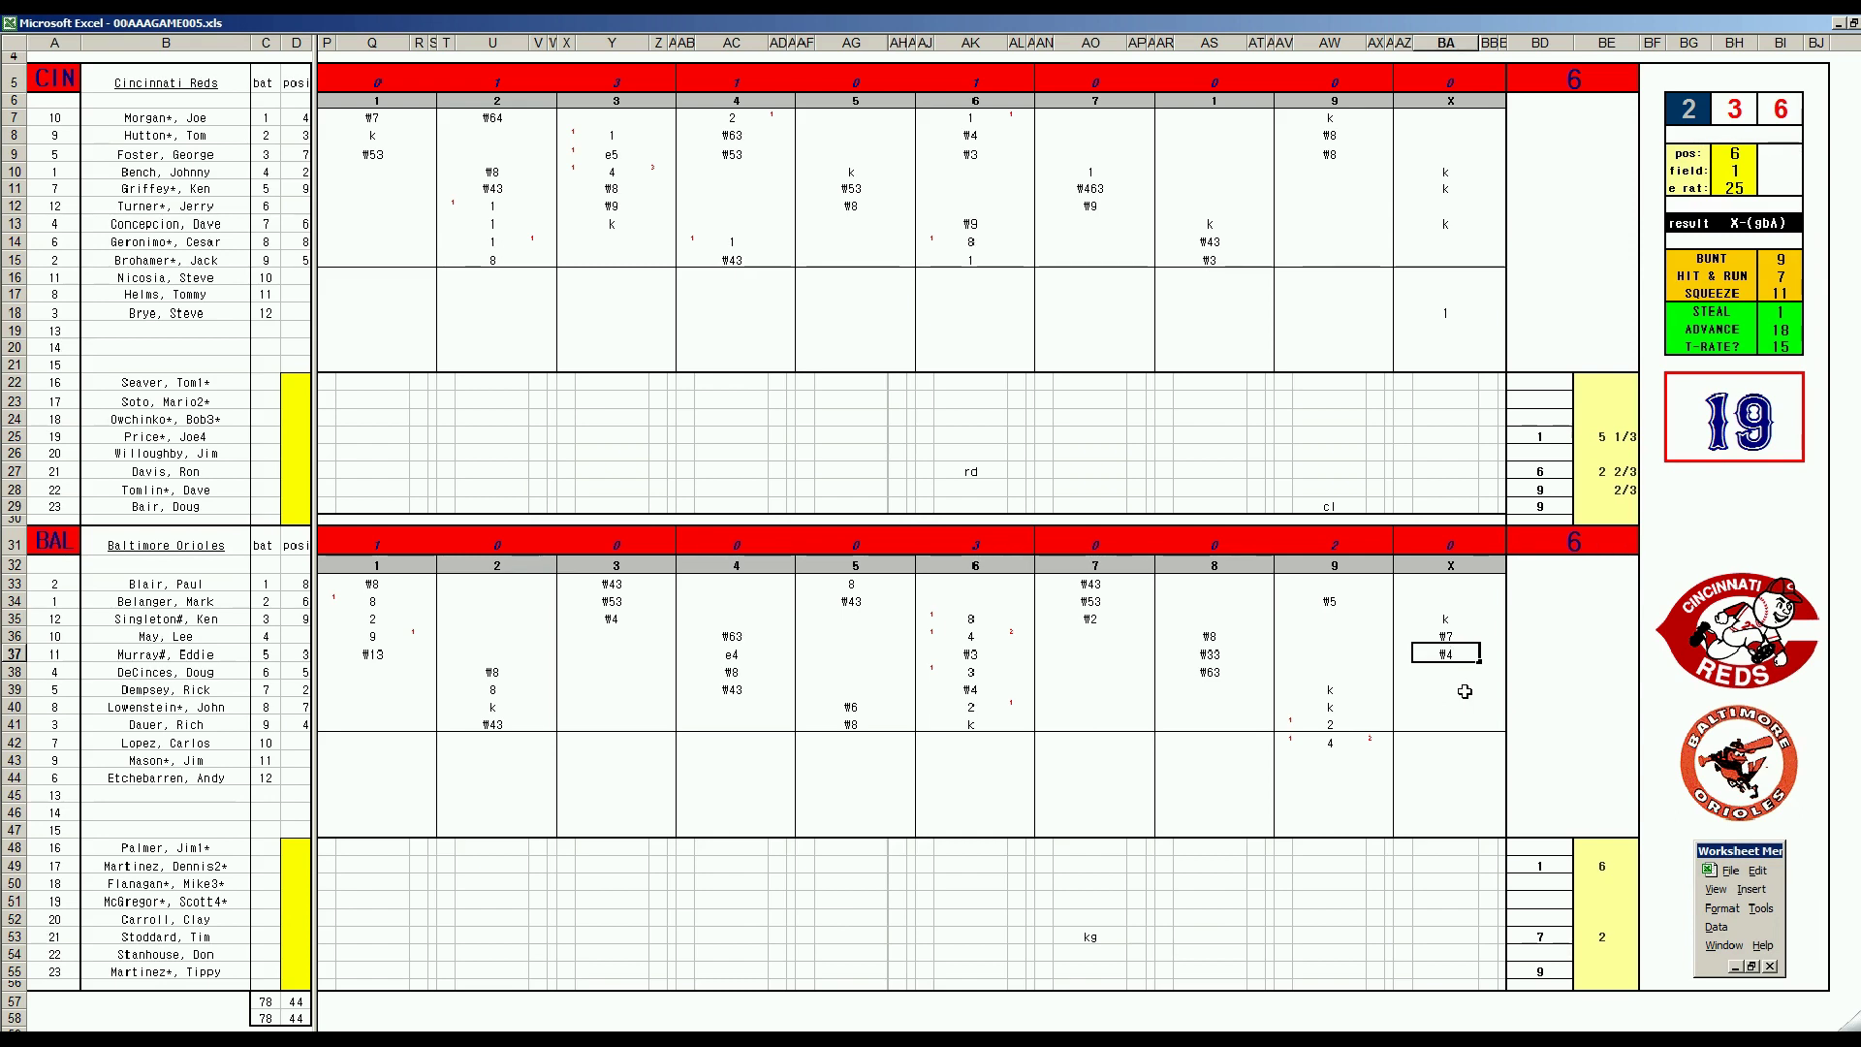
# - Enter 8 and 9 in BA14–BA15, then #33 and #8 in BA7–BA8
pyautogui.click(1450, 245)
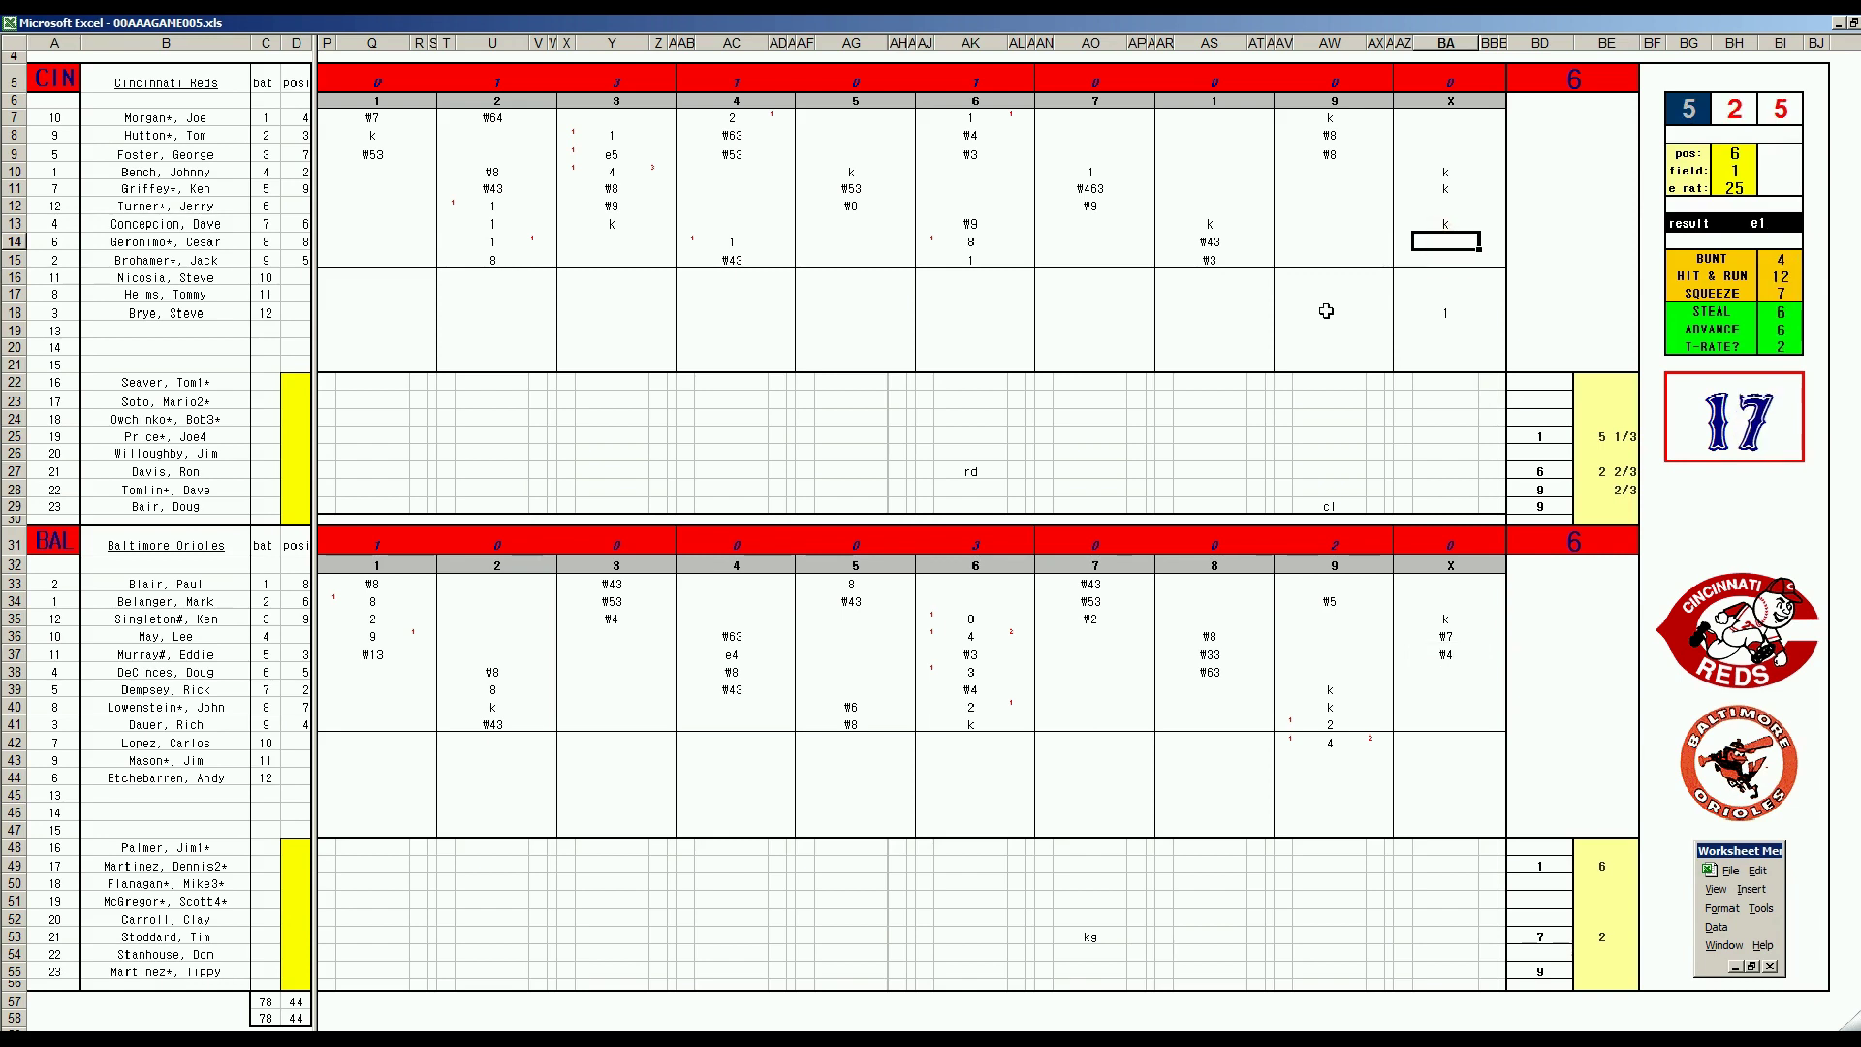
pyautogui.write('8')
pyautogui.press('Return')
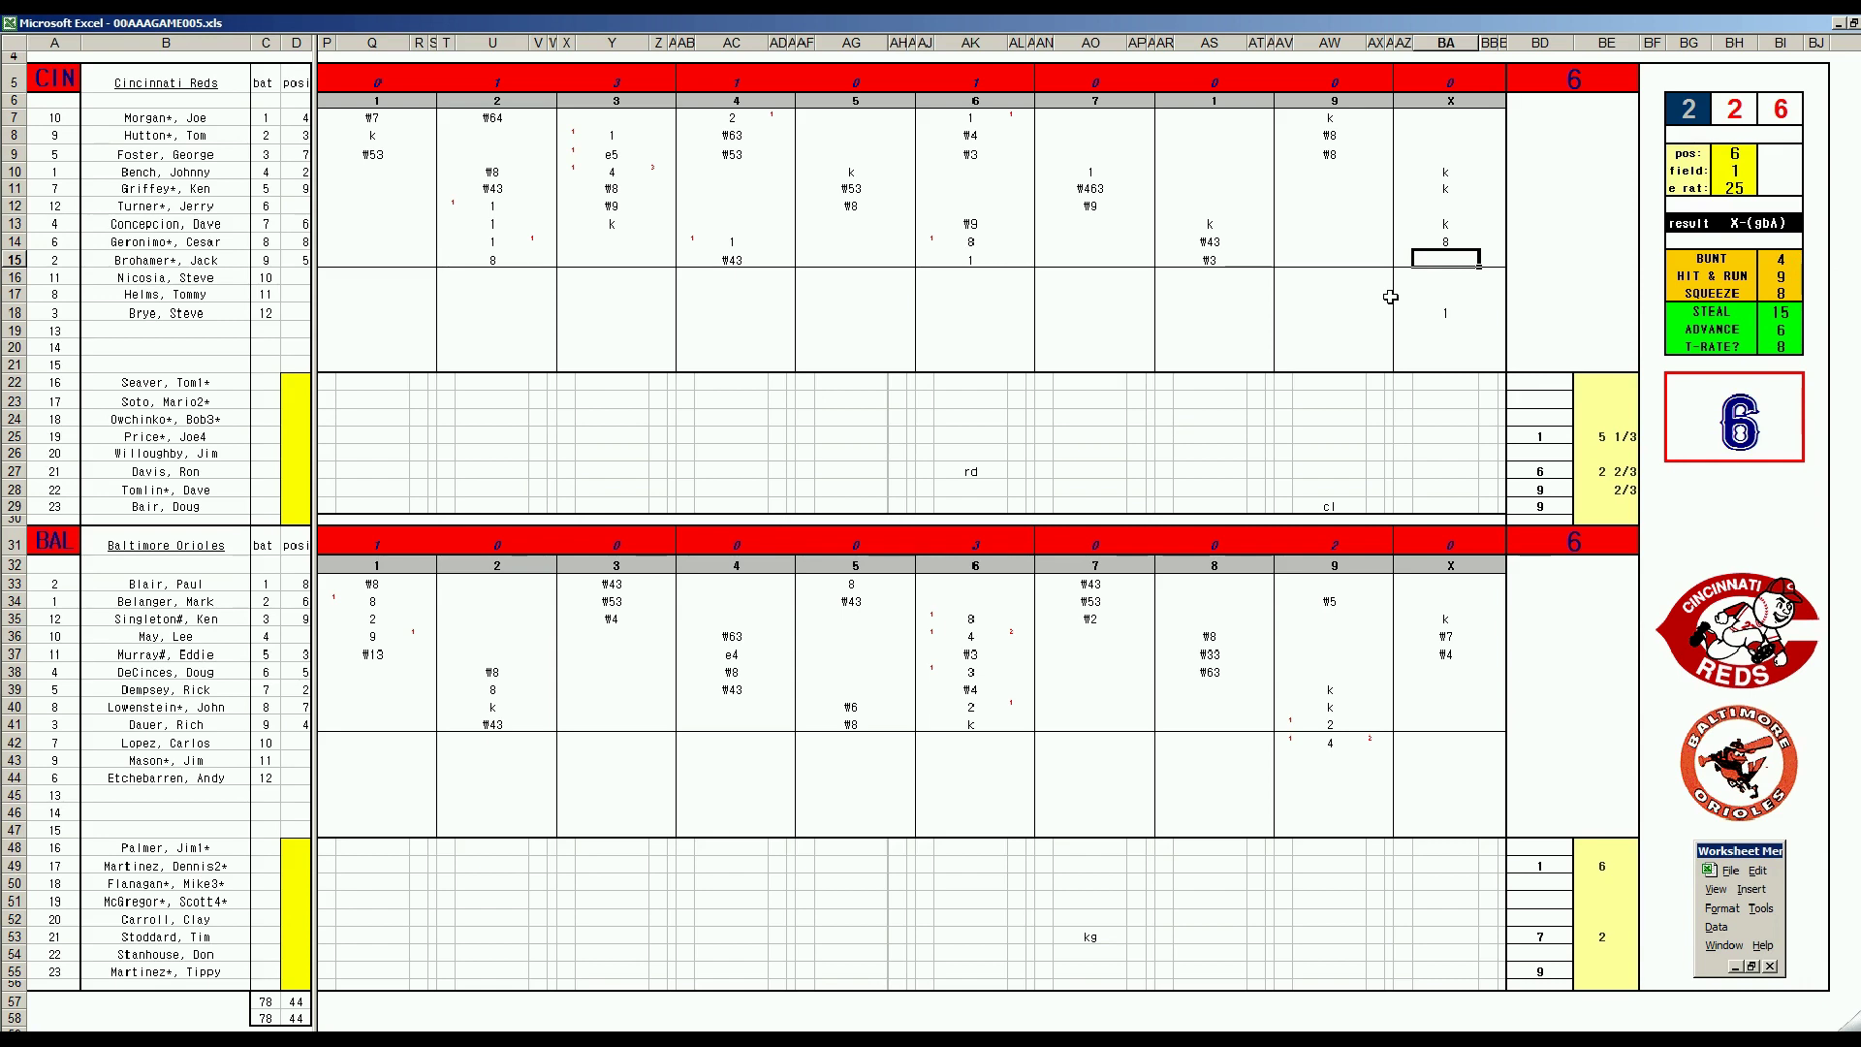
pyautogui.write('9')
pyautogui.click(1447, 115)
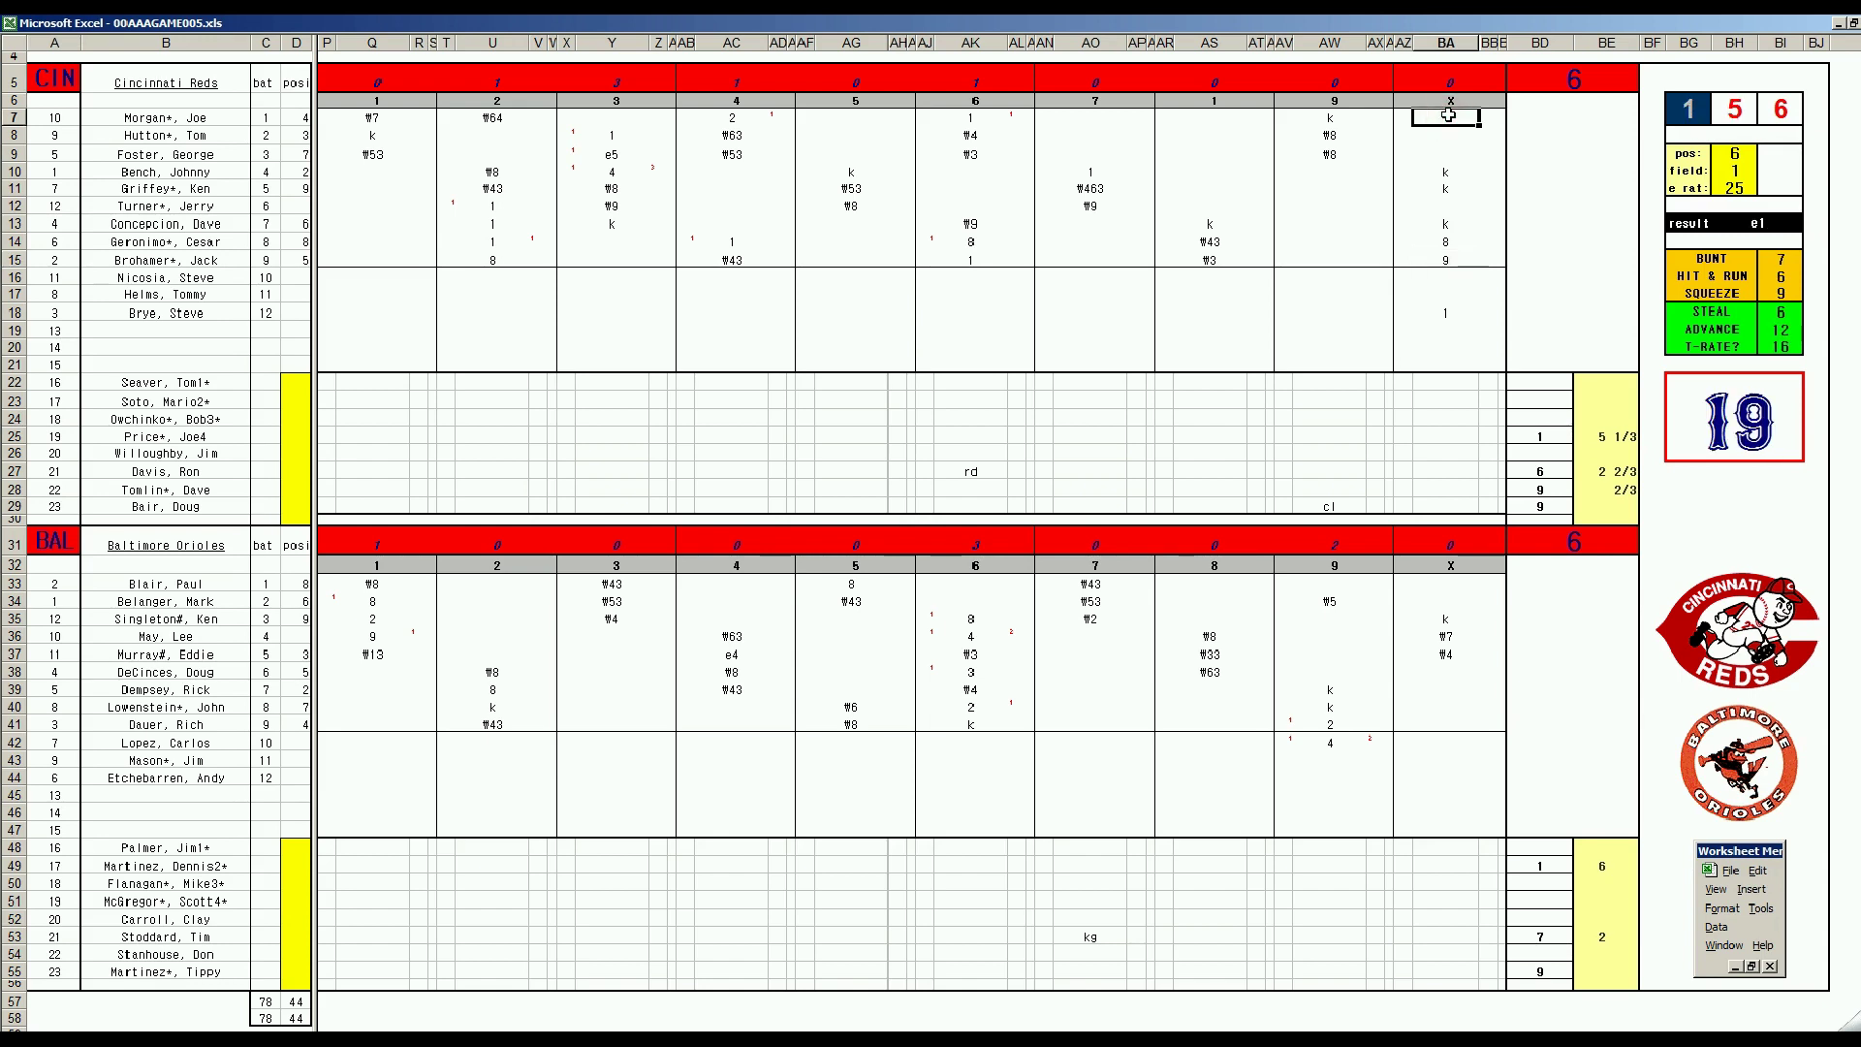
pyautogui.write('#33')
pyautogui.press('Return')
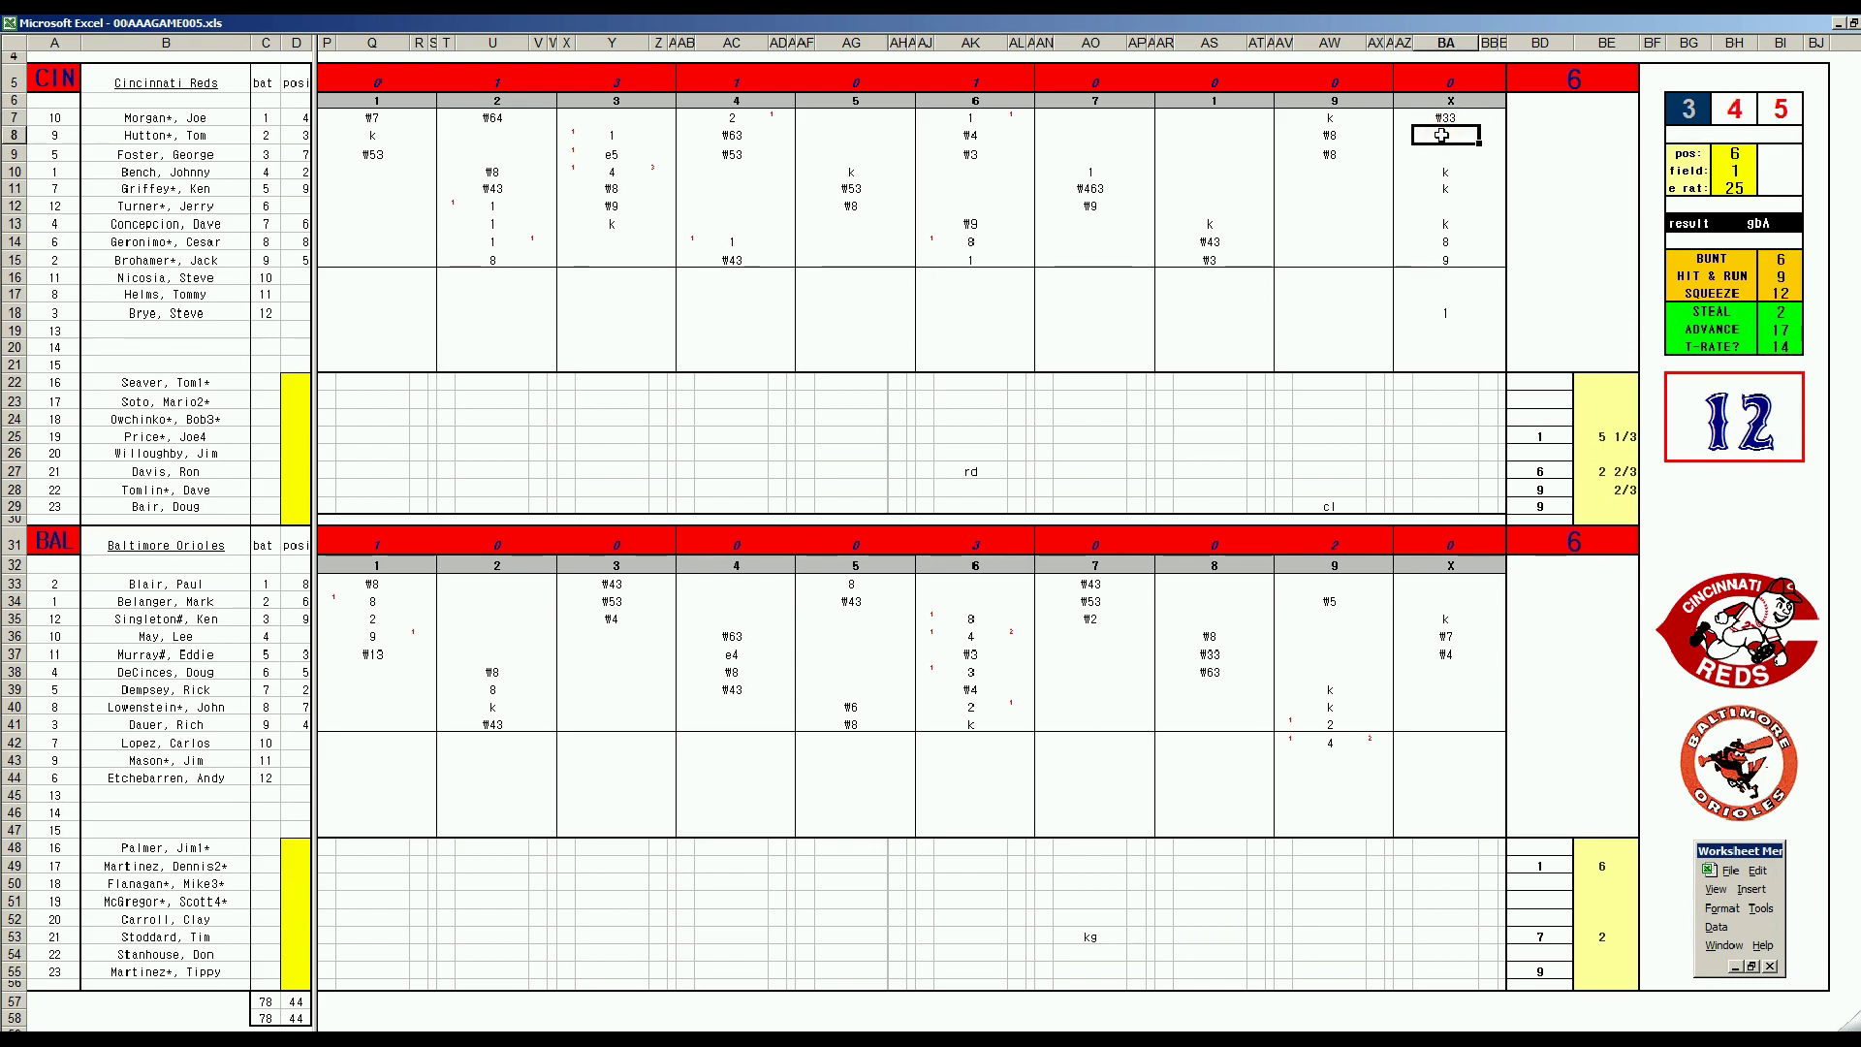
pyautogui.write('#8')
# - Enter 3 for the last Orioles pitcher, then score 1 in BA38 and 3 in BA39
pyautogui.click(1606, 963)
pyautogui.write('3')
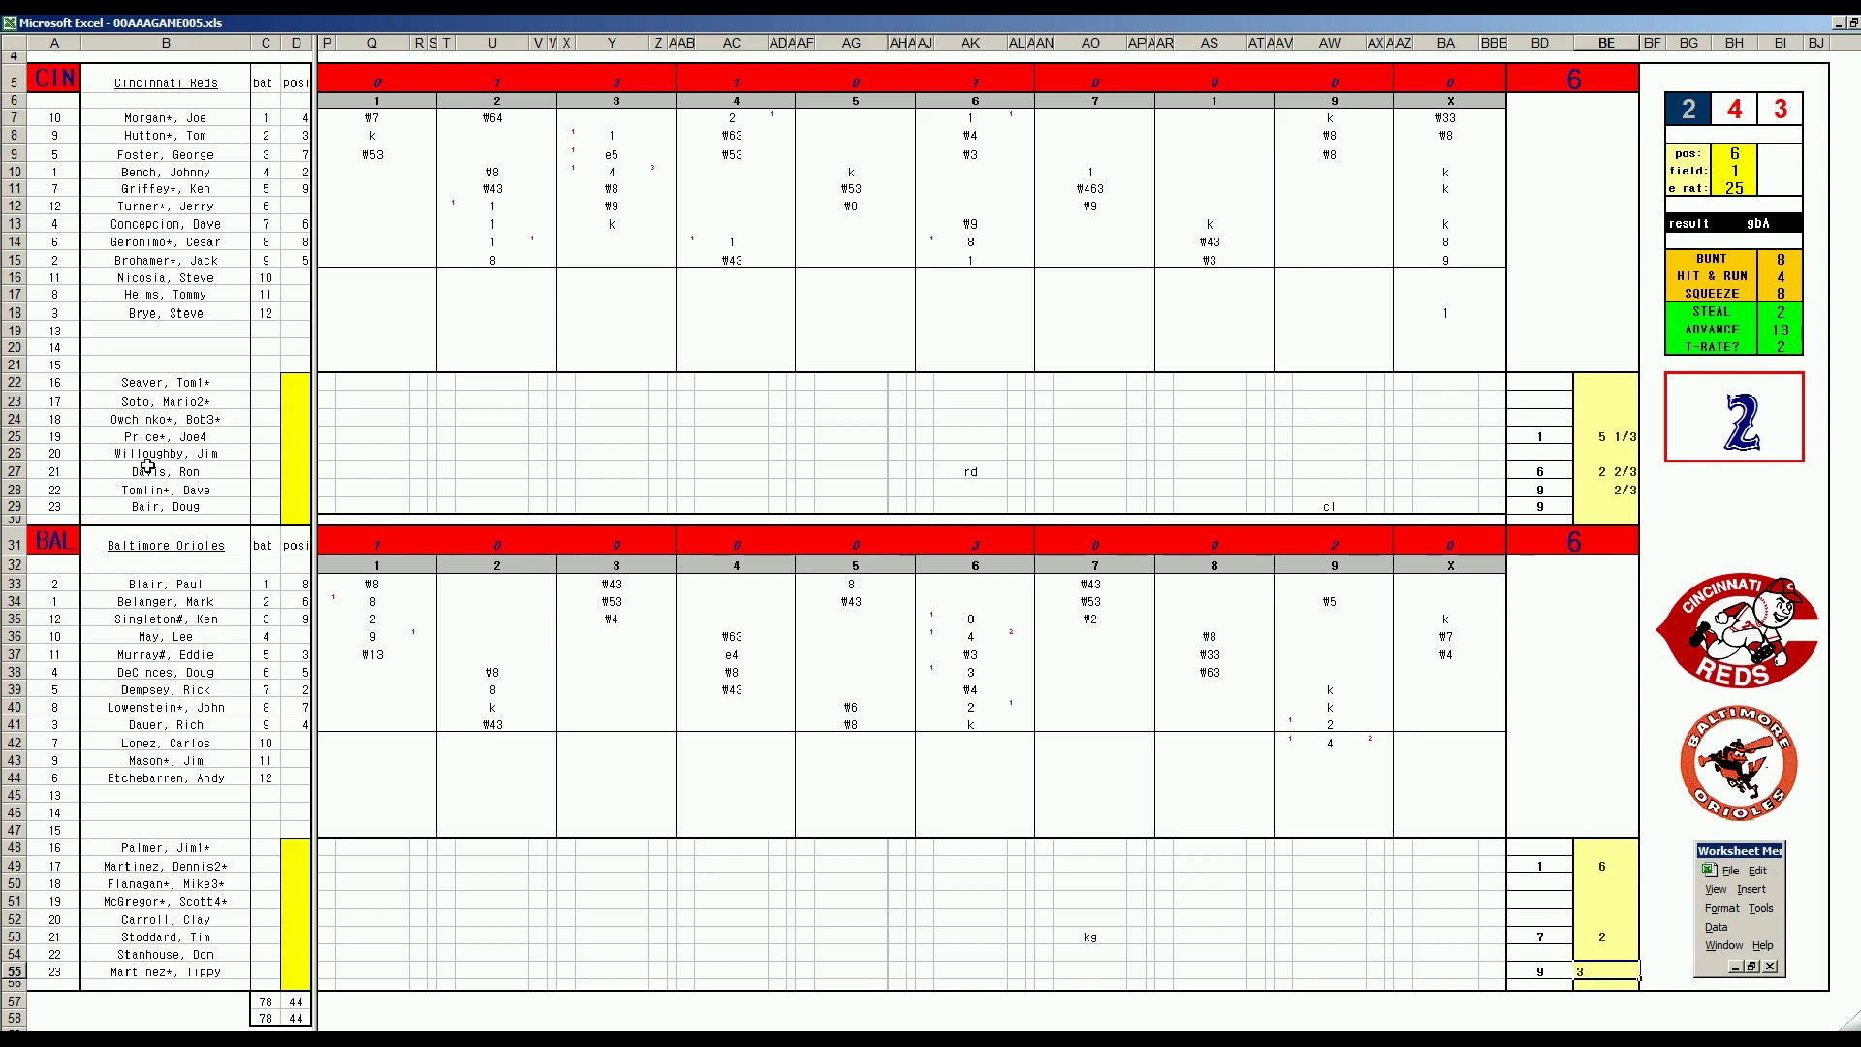
pyautogui.click(1446, 677)
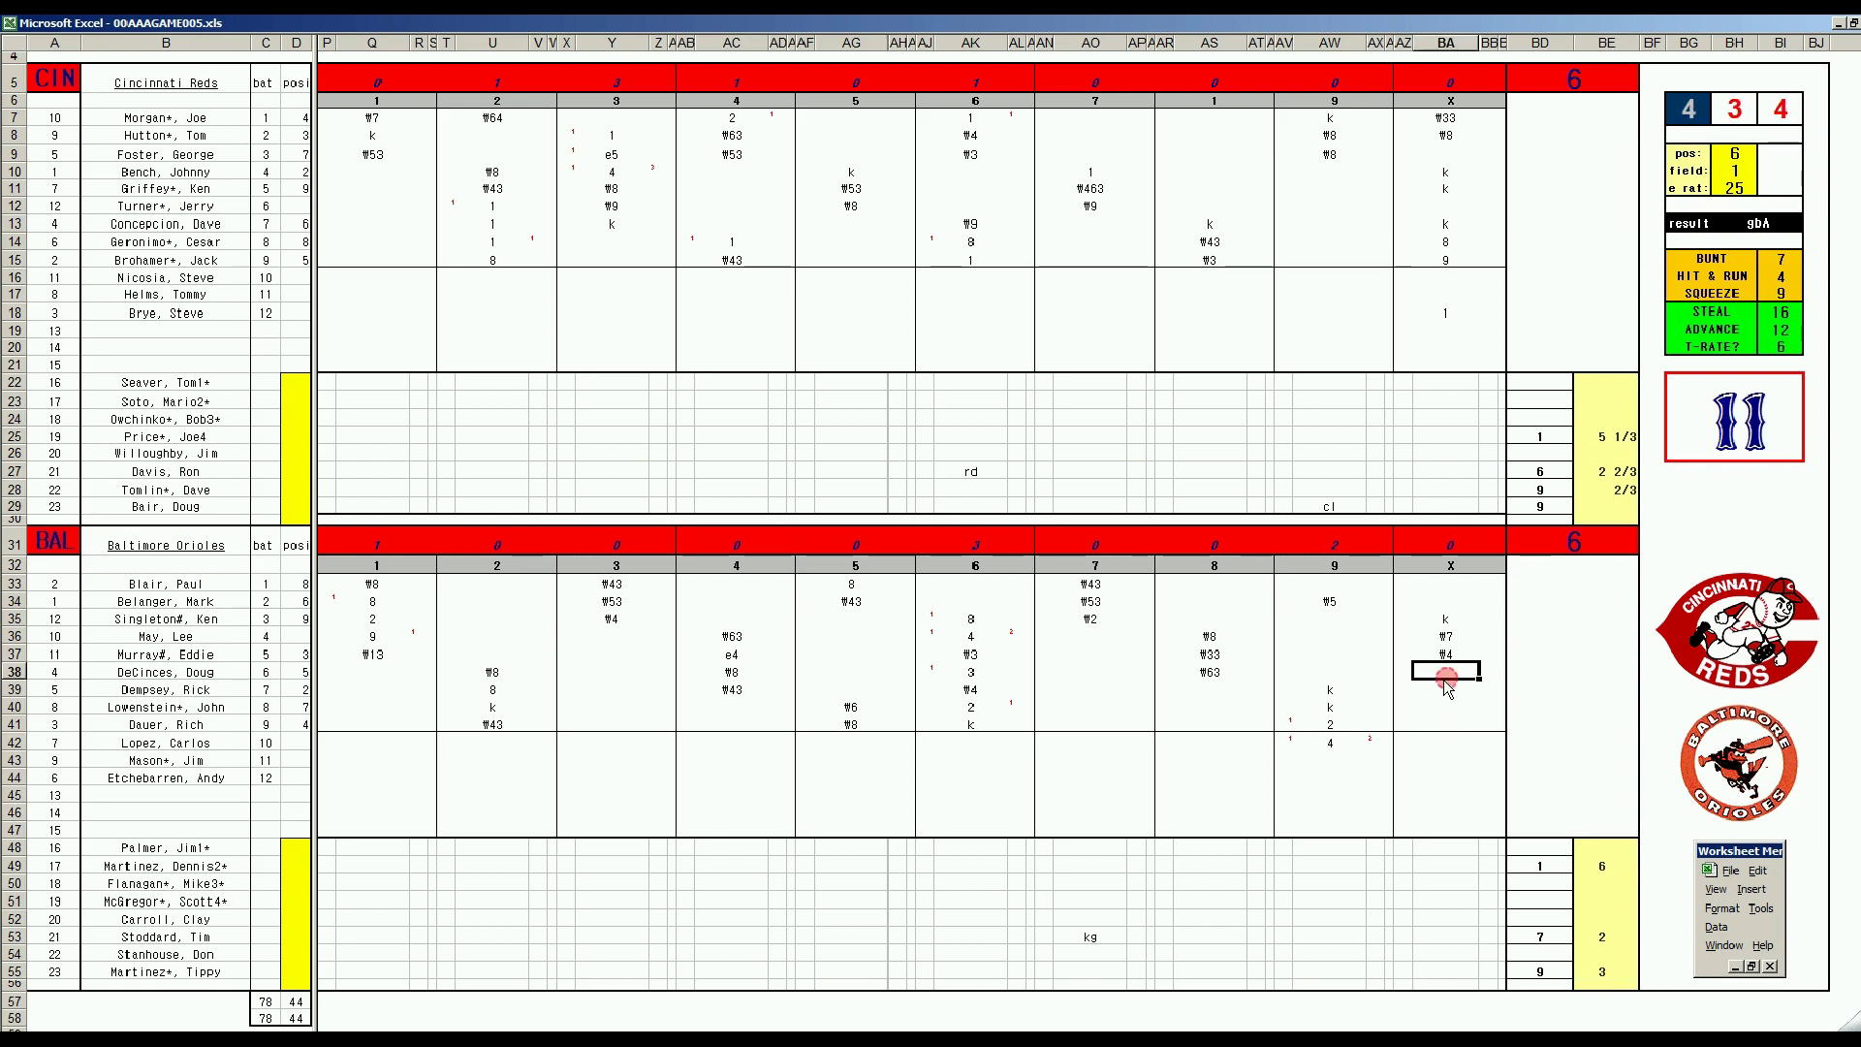
pyautogui.press('Up')
pyautogui.press('Down')
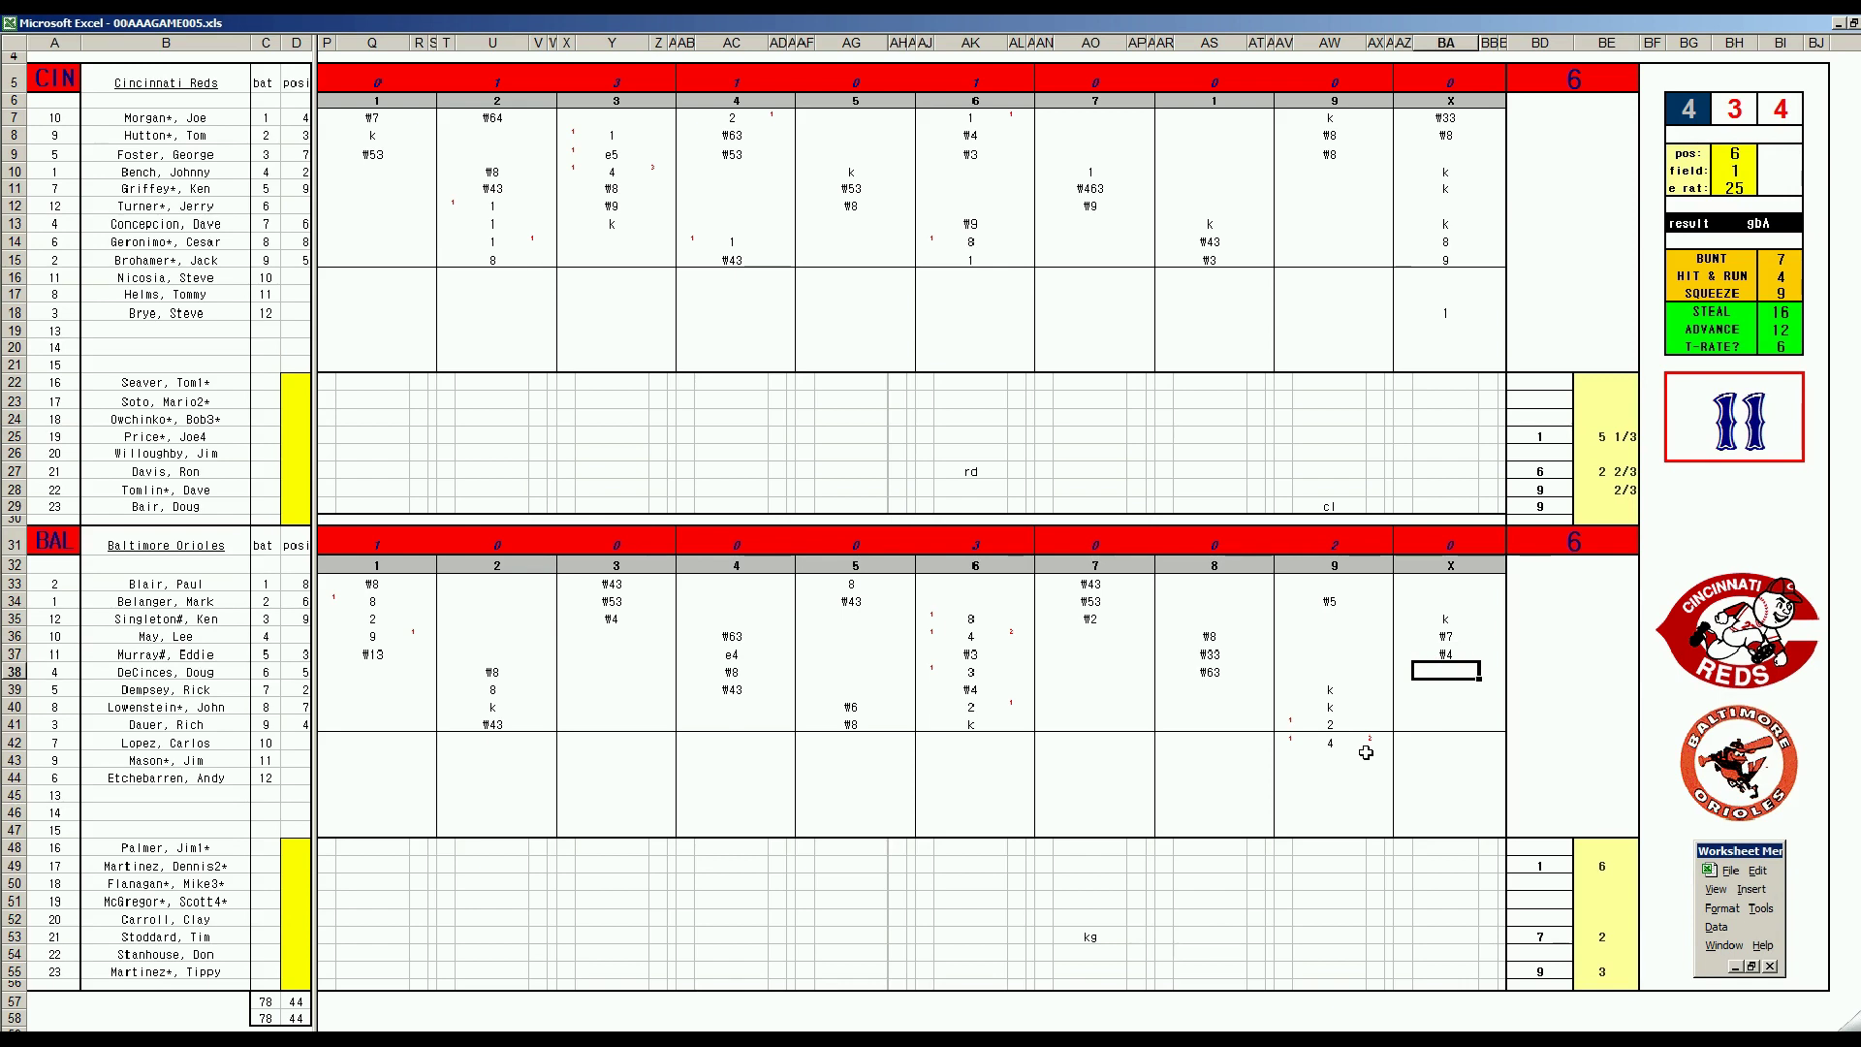
pyautogui.write('1')
pyautogui.press('Return')
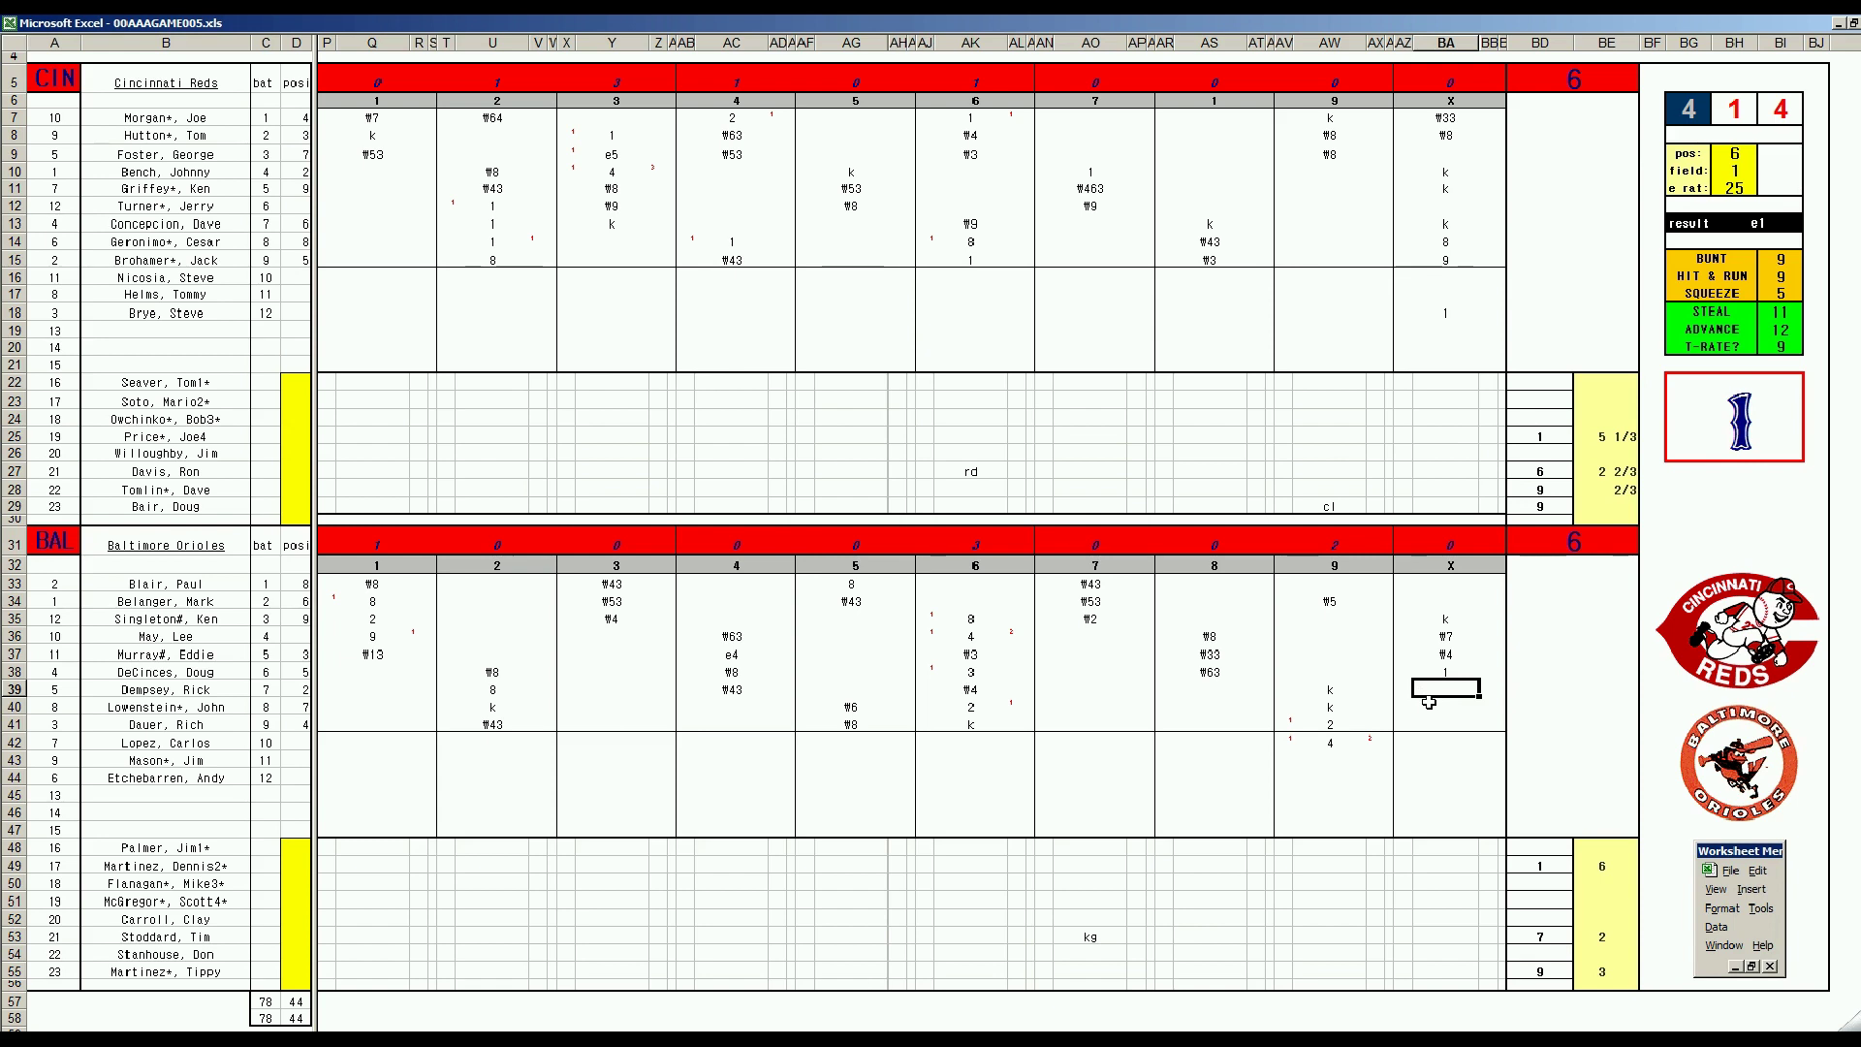
pyautogui.write('3')
pyautogui.press('Right')
# - Mark the Orioles' winning tenth-inning run in red and re-enter 3 in BA39
pyautogui.write('1')
pyautogui.press('Left')
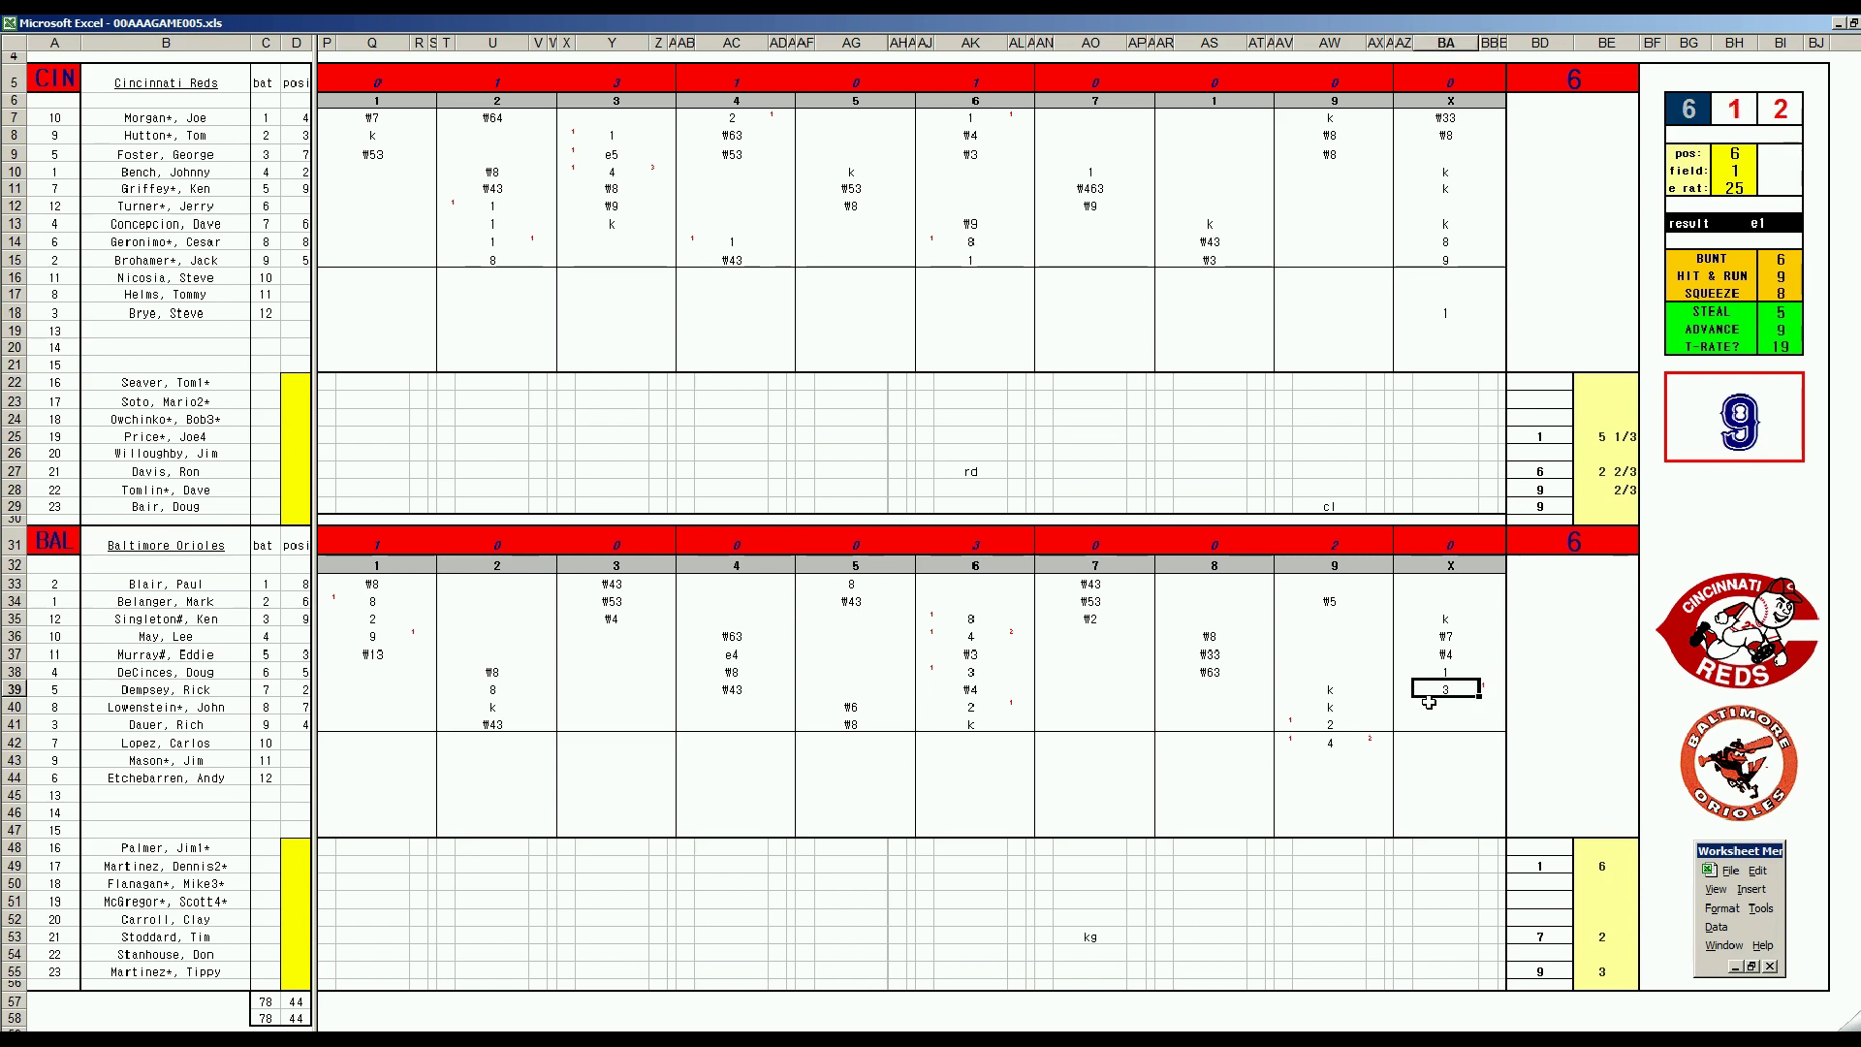
pyautogui.press('Left')
pyautogui.press('Up')
pyautogui.write('1')
pyautogui.click(1429, 702)
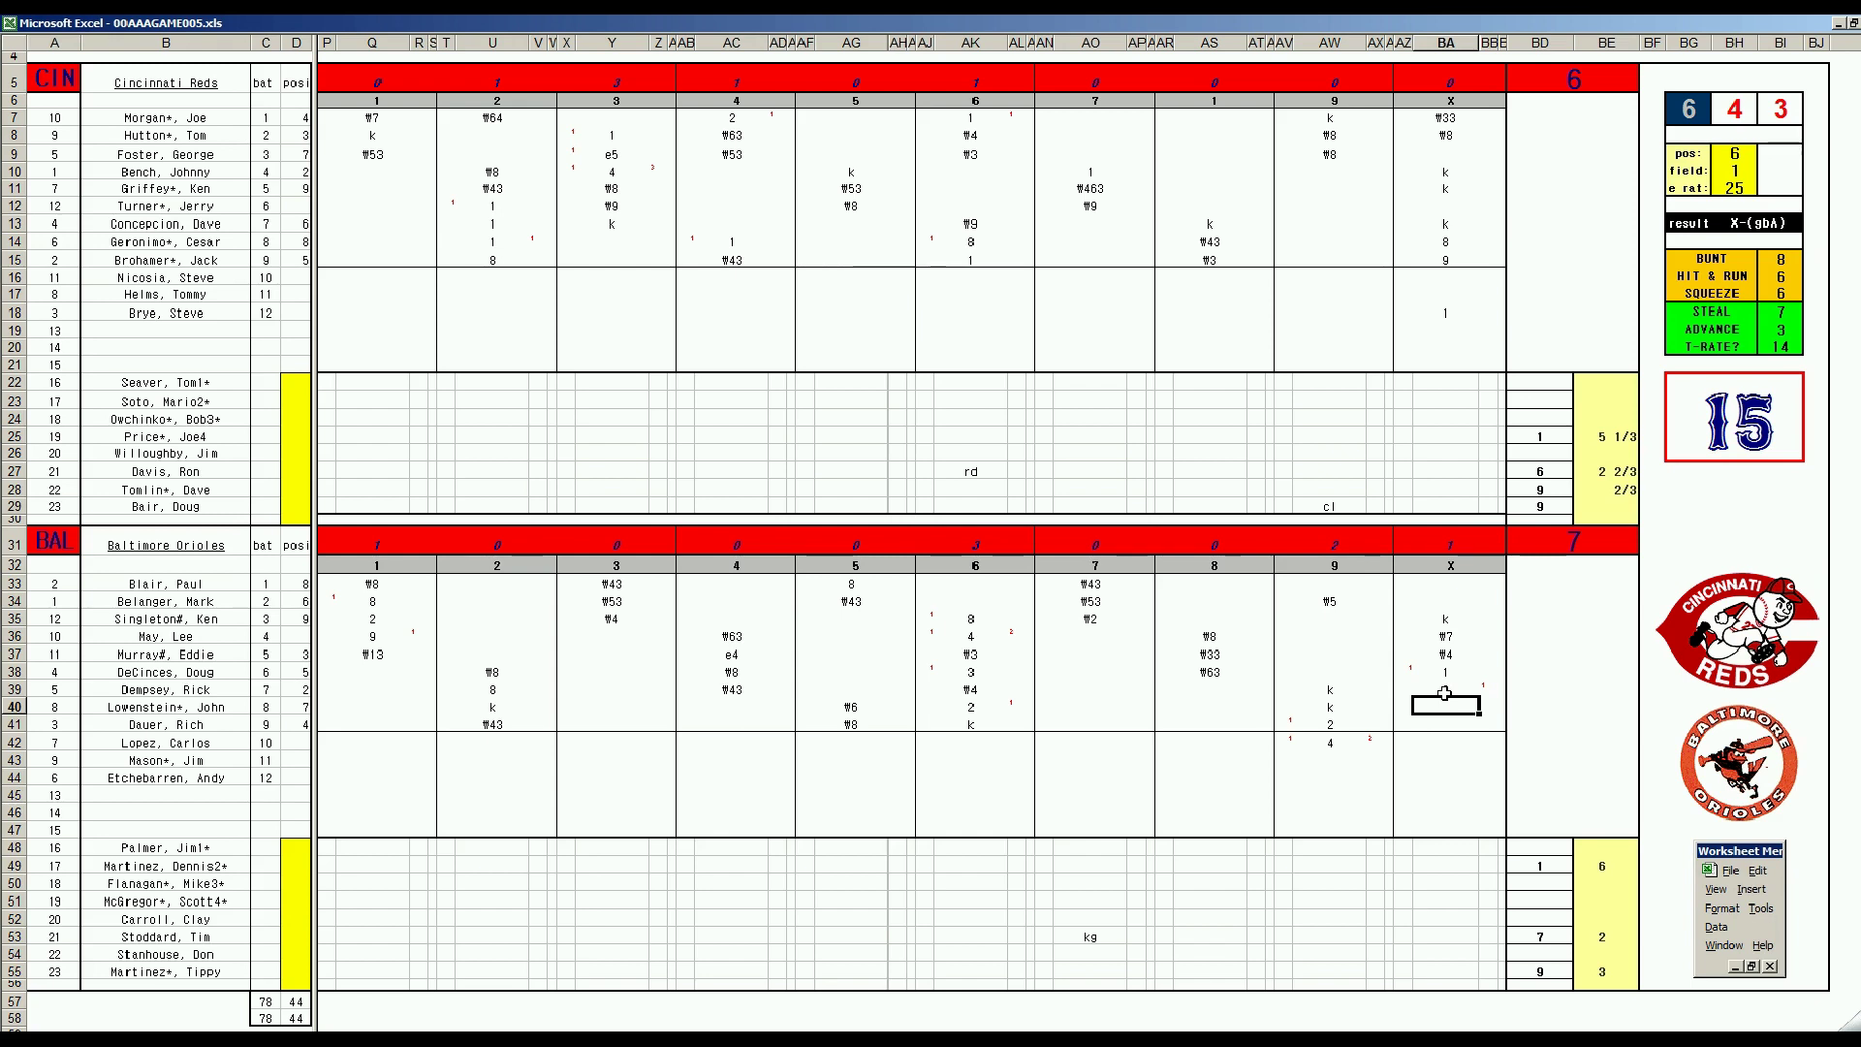
pyautogui.click(1449, 692)
pyautogui.write('3')
pyautogui.press('Return')
# - Credit 1 1/3 innings pitched in BE29, then clear the scoresheet with Ctrl+N from C44
pyautogui.click(1591, 506)
pyautogui.write('+4/6')
pyautogui.press('BackSpace')
pyautogui.write('3')
pyautogui.press('Return')
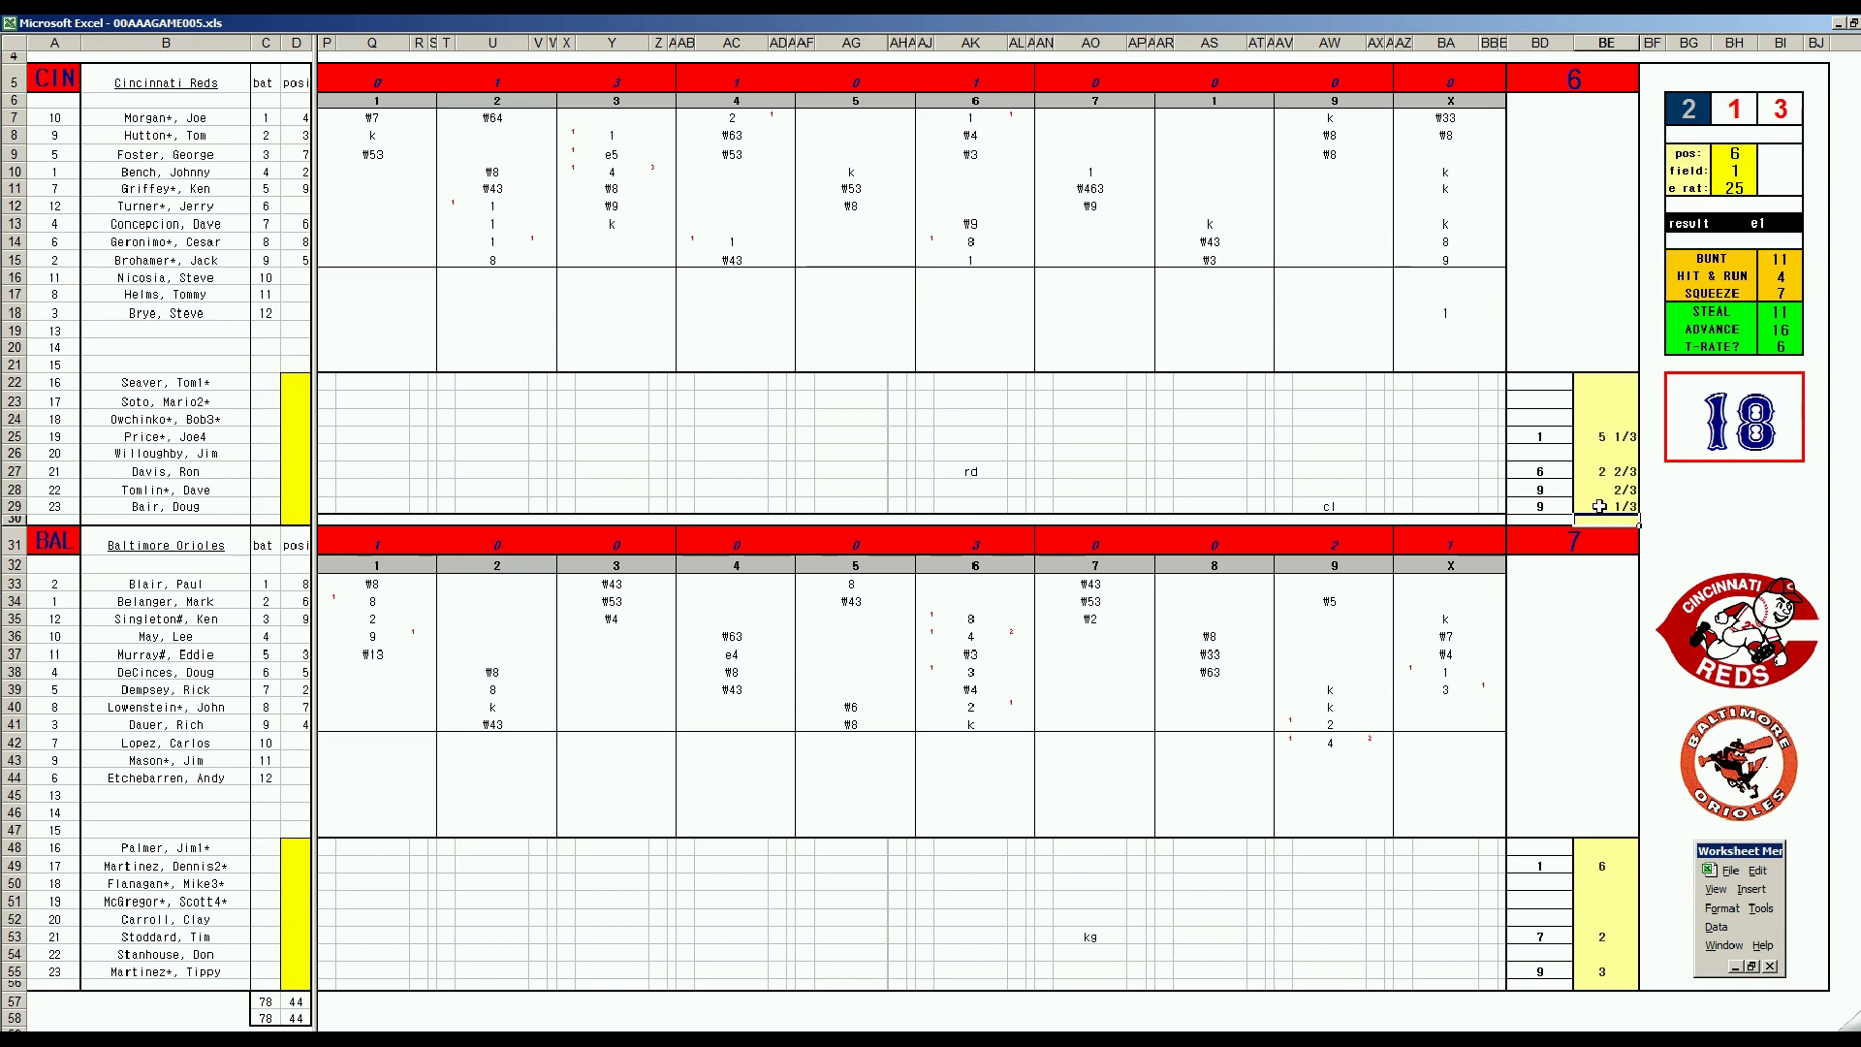
pyautogui.click(262, 776)
pyautogui.hotkey('ctrl', 'n')
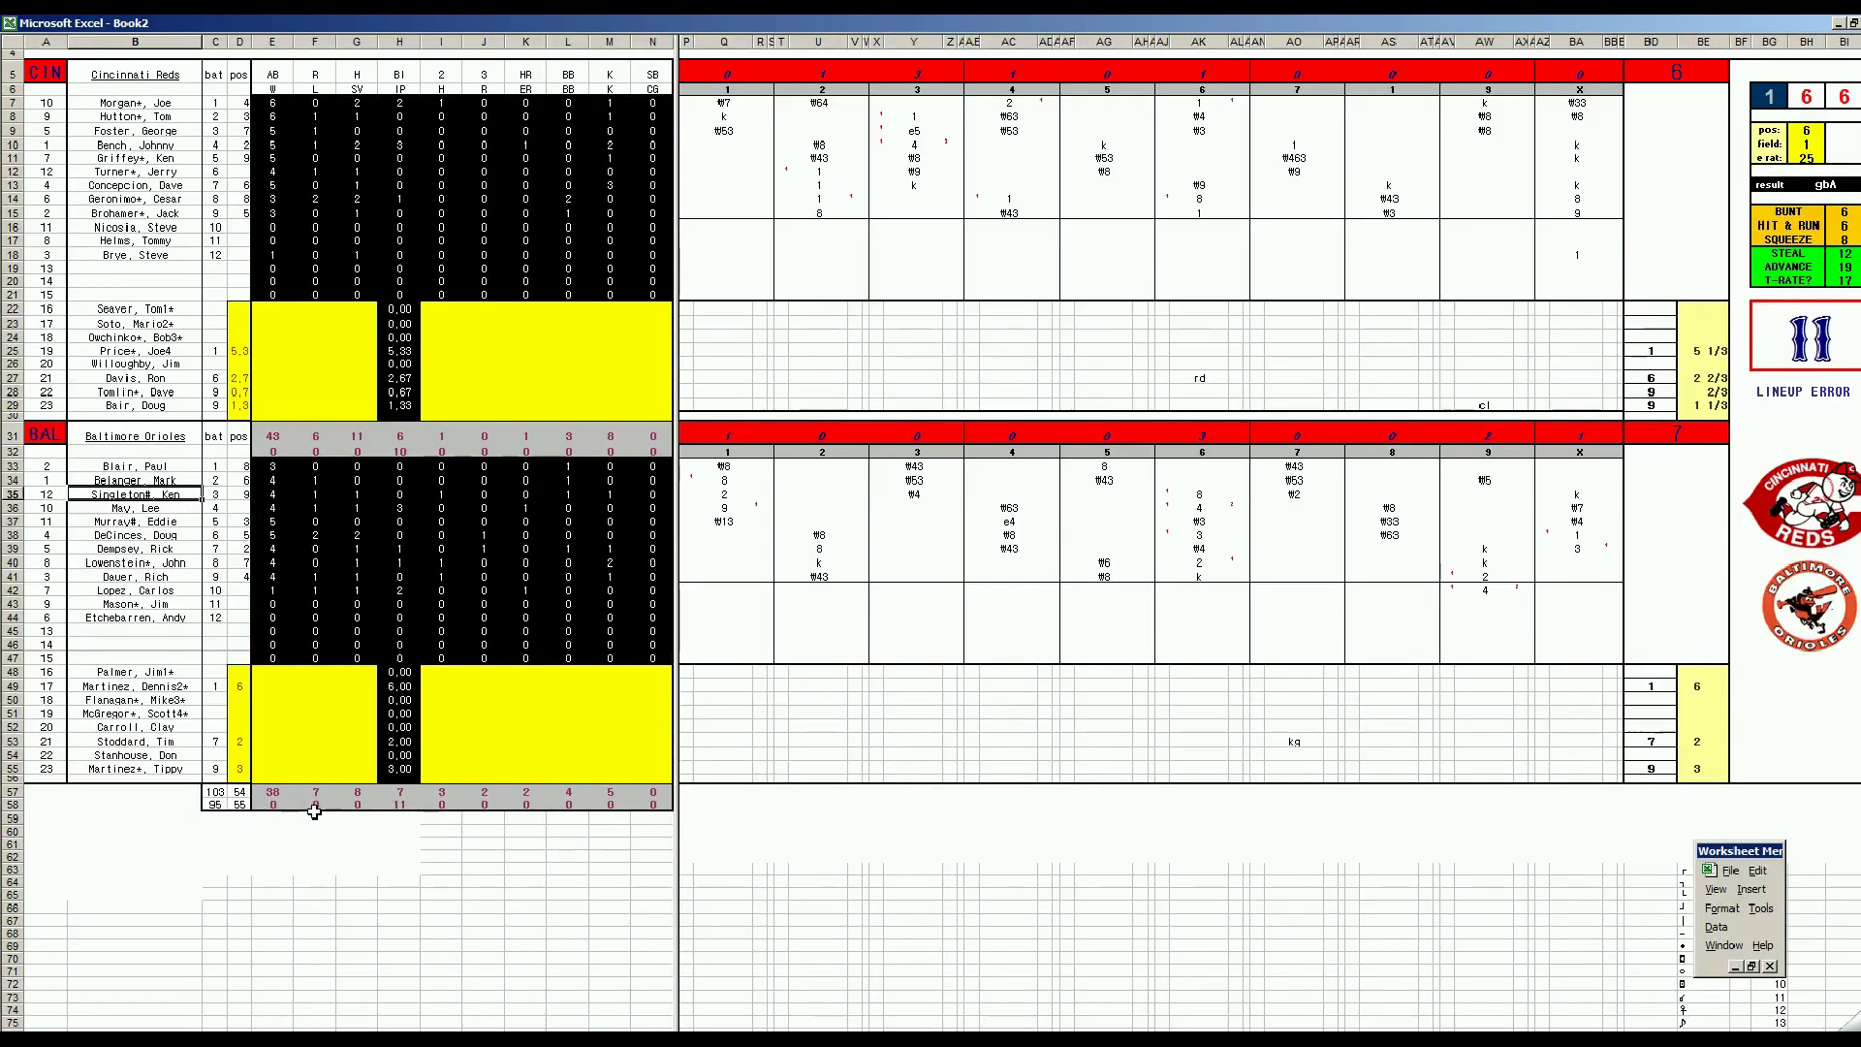
# - Give the row-55 Orioles pitcher a win, 1 hit, 1 walk and 4 strikeouts
pyautogui.click(270, 768)
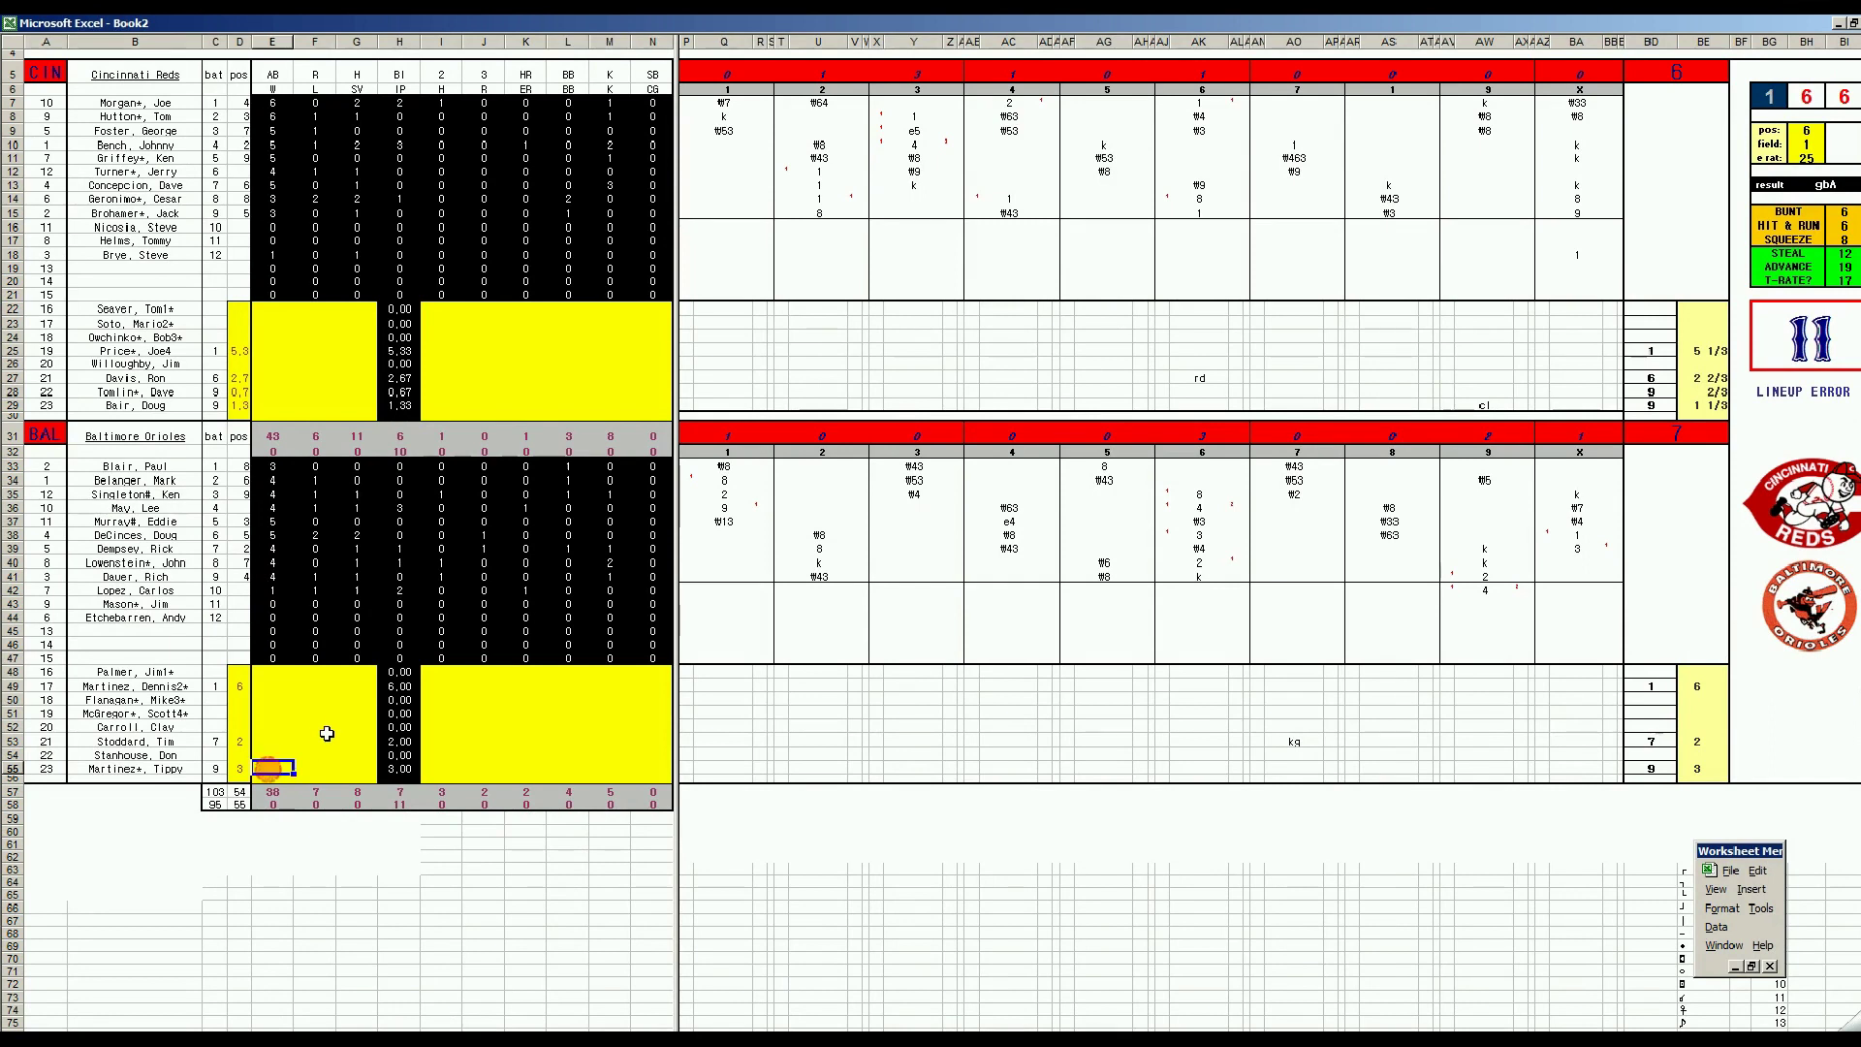
pyautogui.write('1')
pyautogui.press('Tab')
pyautogui.press('Tab')
pyautogui.press('Tab')
pyautogui.press('Tab')
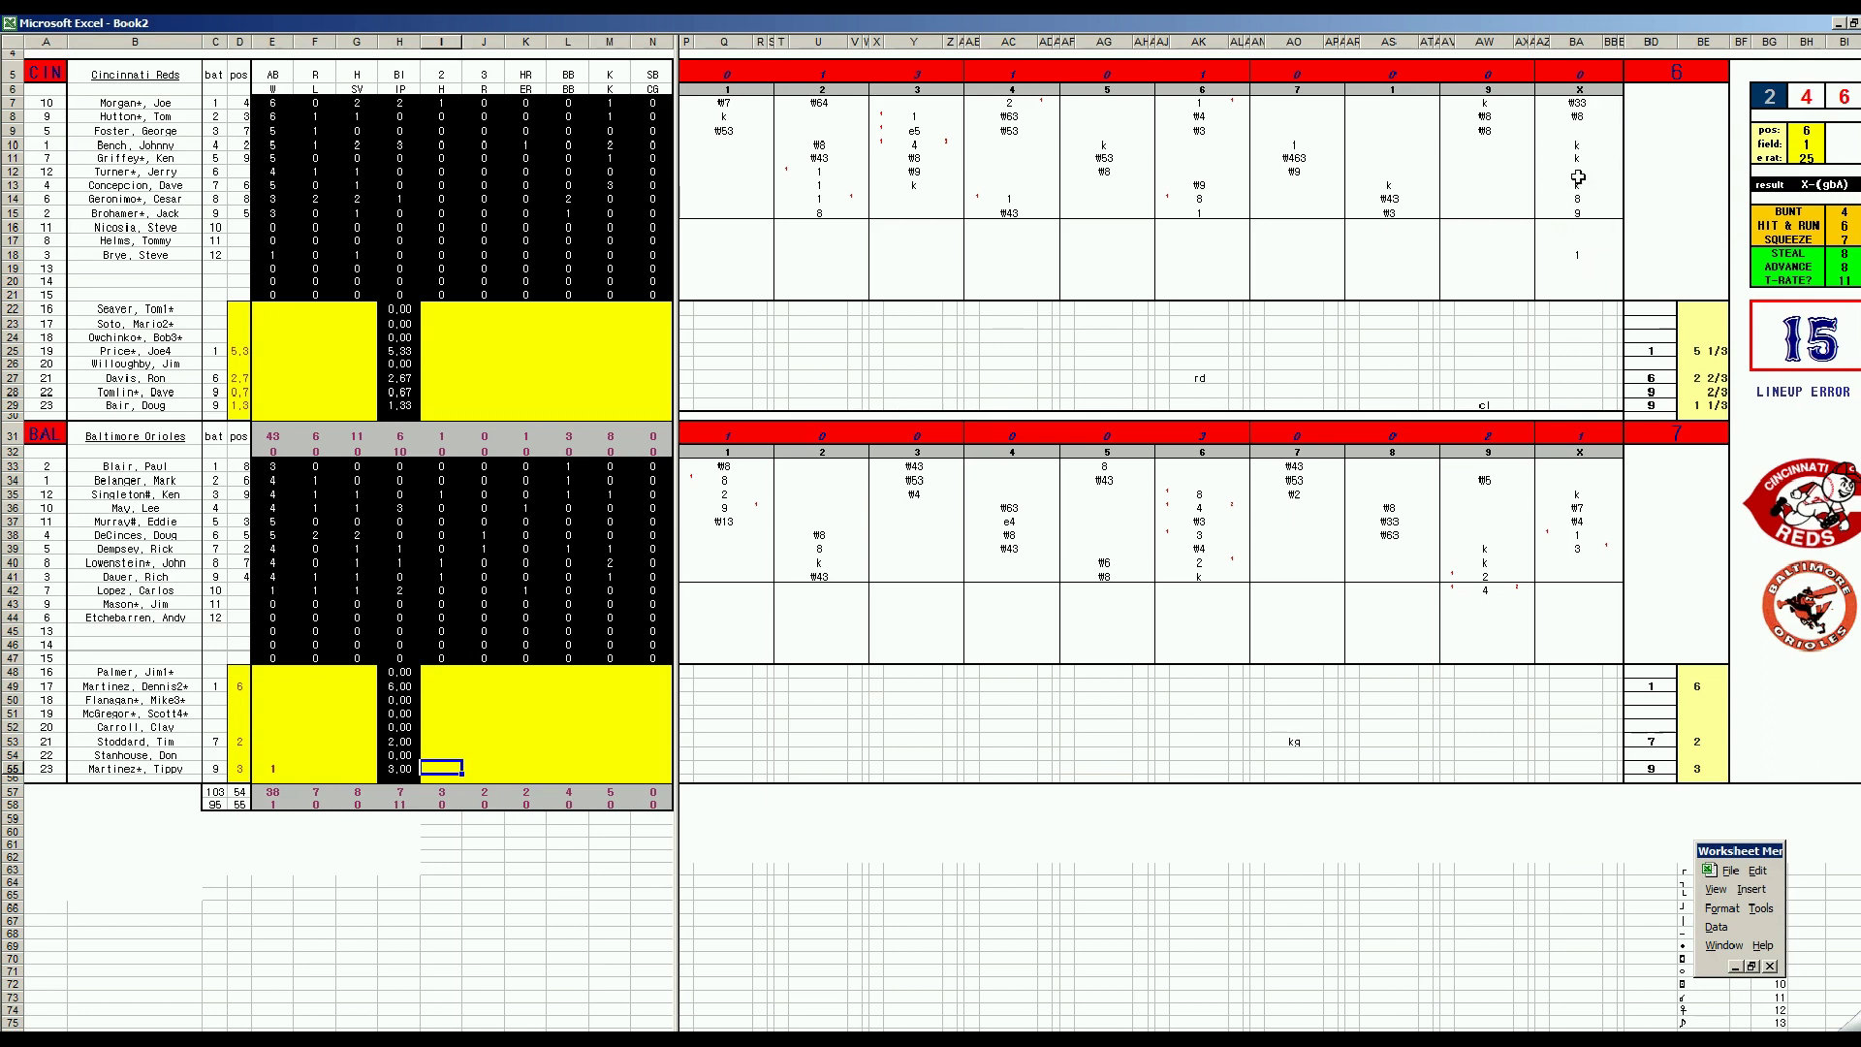
pyautogui.write('1')
pyautogui.press('Tab')
pyautogui.press('Tab')
pyautogui.press('Tab')
pyautogui.write('1')
pyautogui.press('Tab')
pyautogui.write('4')
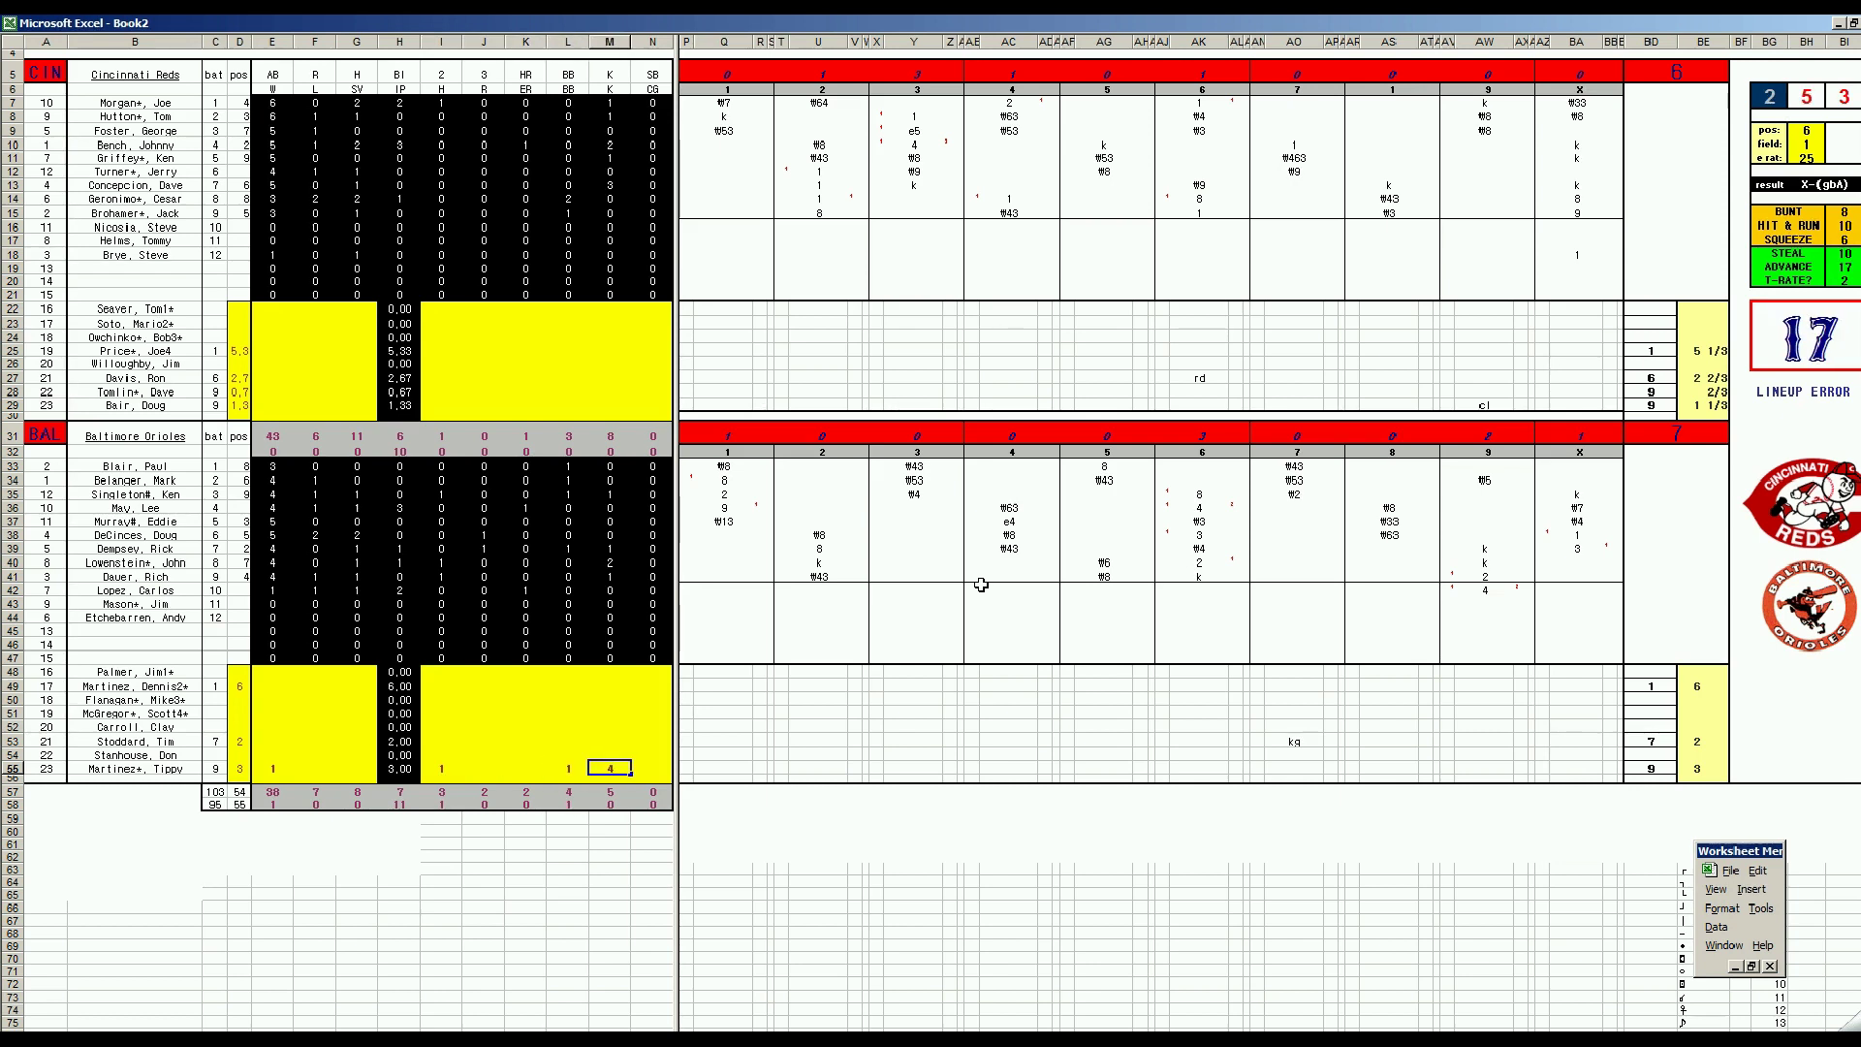
pyautogui.press('Left')
pyautogui.press('Left')
pyautogui.press('Left')
pyautogui.press('Left')
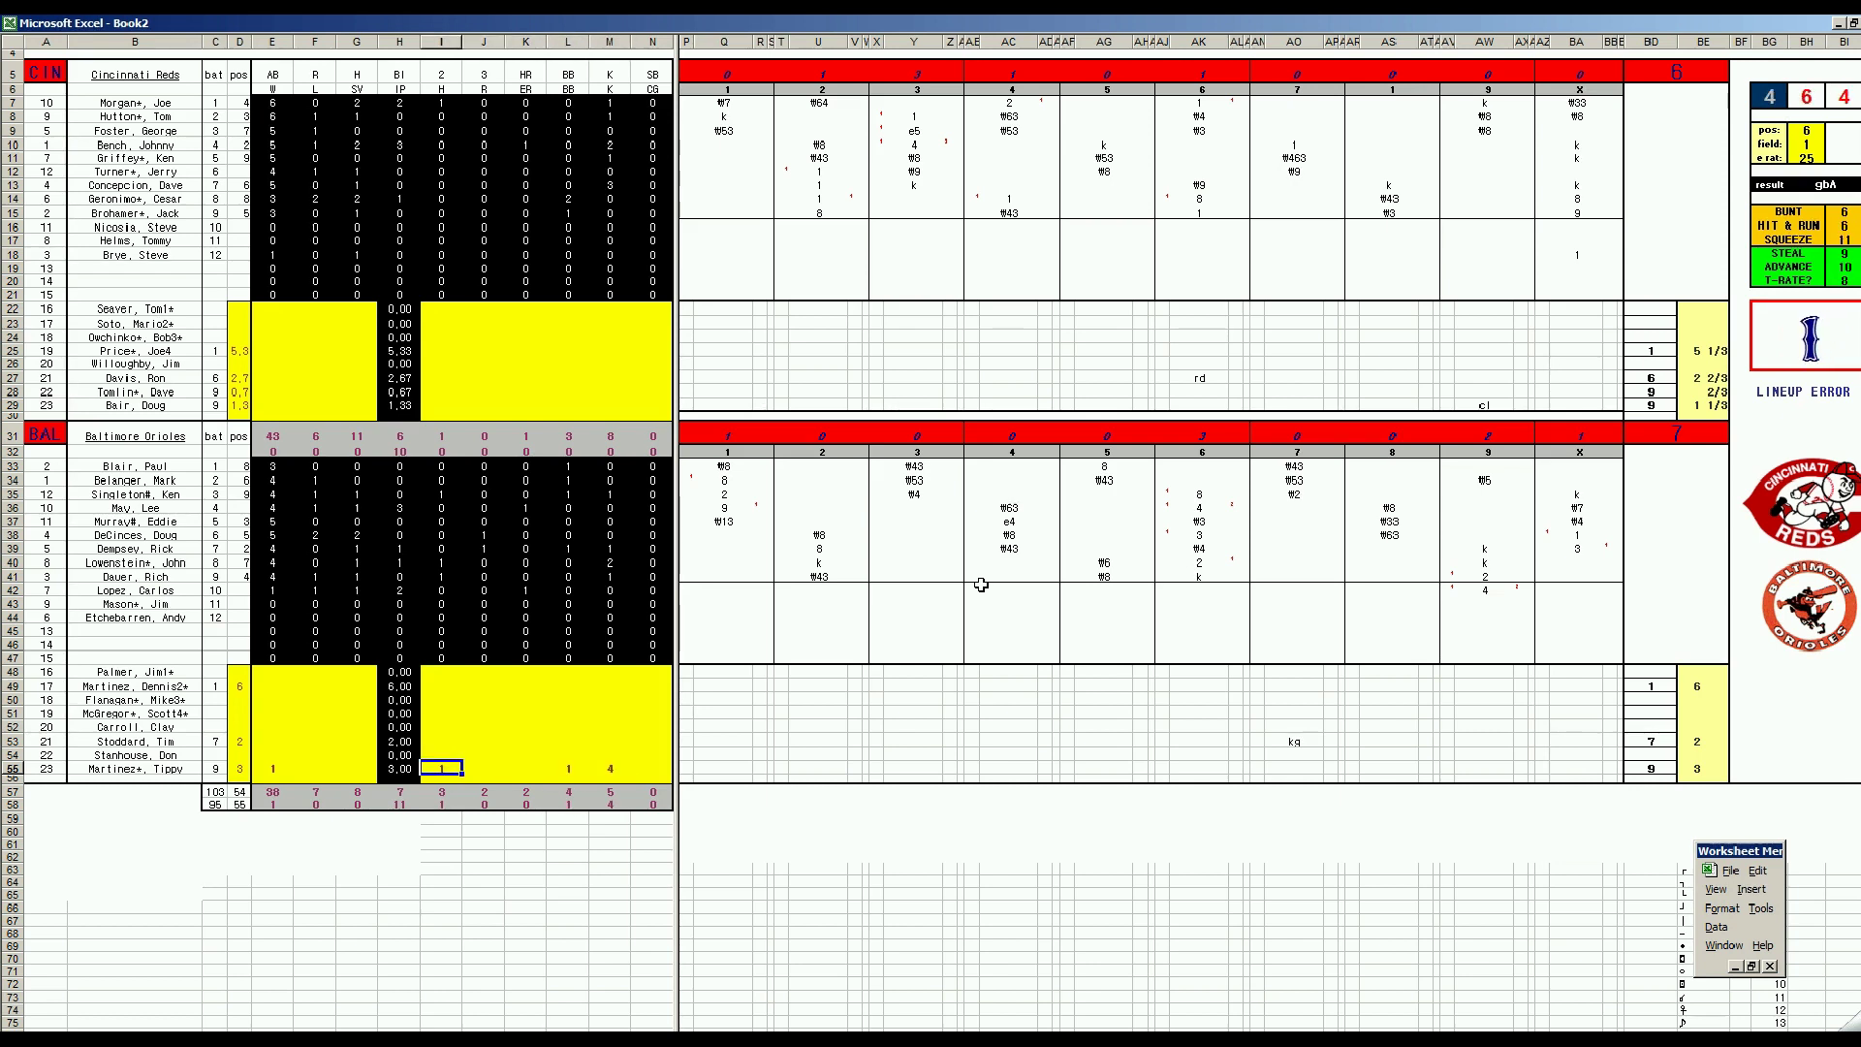
# - Record 1 strikeout for the Orioles pitcher in row 53
pyautogui.press('Up')
pyautogui.press('Up')
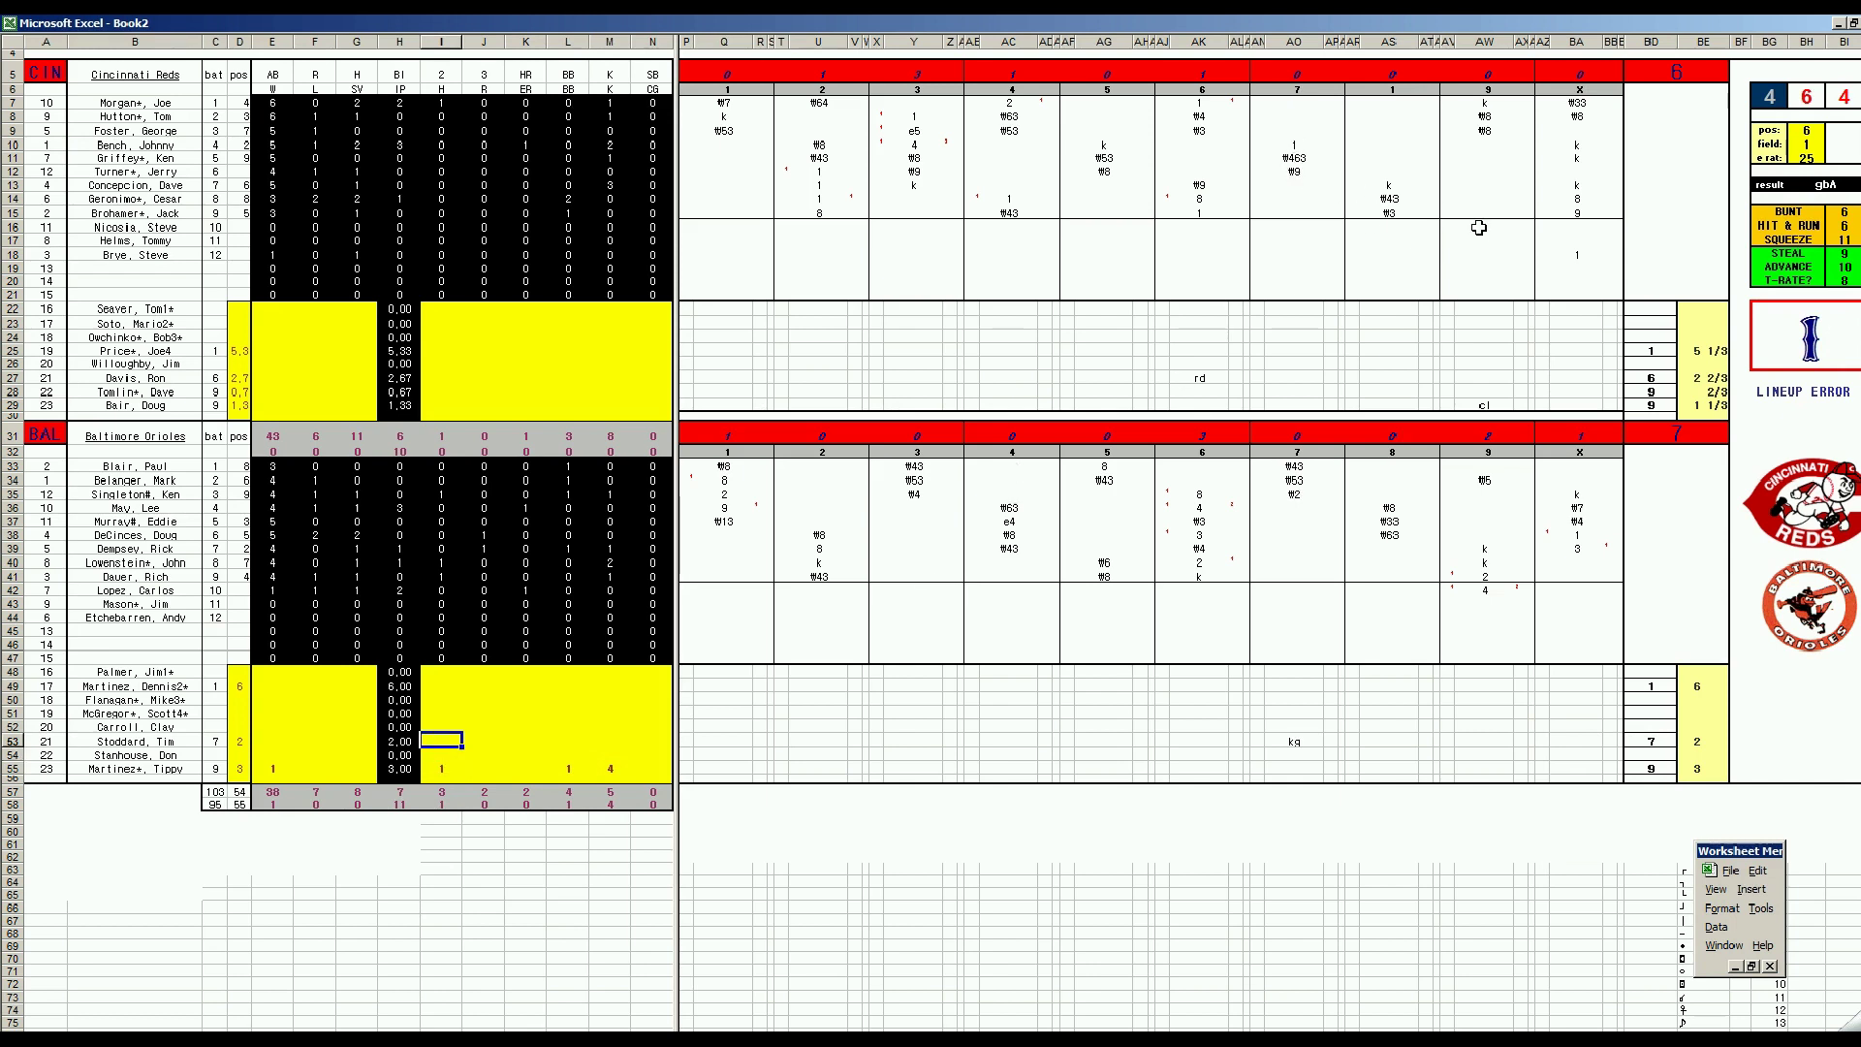
pyautogui.press('Right')
pyautogui.press('Right')
pyautogui.press('Right')
# - Fill row 49's pitching line: 10 hits, 6 runs, 4 earned runs, 2 walks, 3 strikeouts
pyautogui.press('Right')
pyautogui.write('1')
pyautogui.press('Up')
pyautogui.press('Left')
pyautogui.press('Left')
pyautogui.press('Left')
pyautogui.press('Left')
pyautogui.press('Up')
pyautogui.press('Up')
pyautogui.press('Left')
pyautogui.press('Left')
pyautogui.press('Left')
pyautogui.press('Up')
pyautogui.press('Right')
pyautogui.press('Right')
pyautogui.press('Right')
pyautogui.write('10')
pyautogui.press('Right')
pyautogui.write('6')
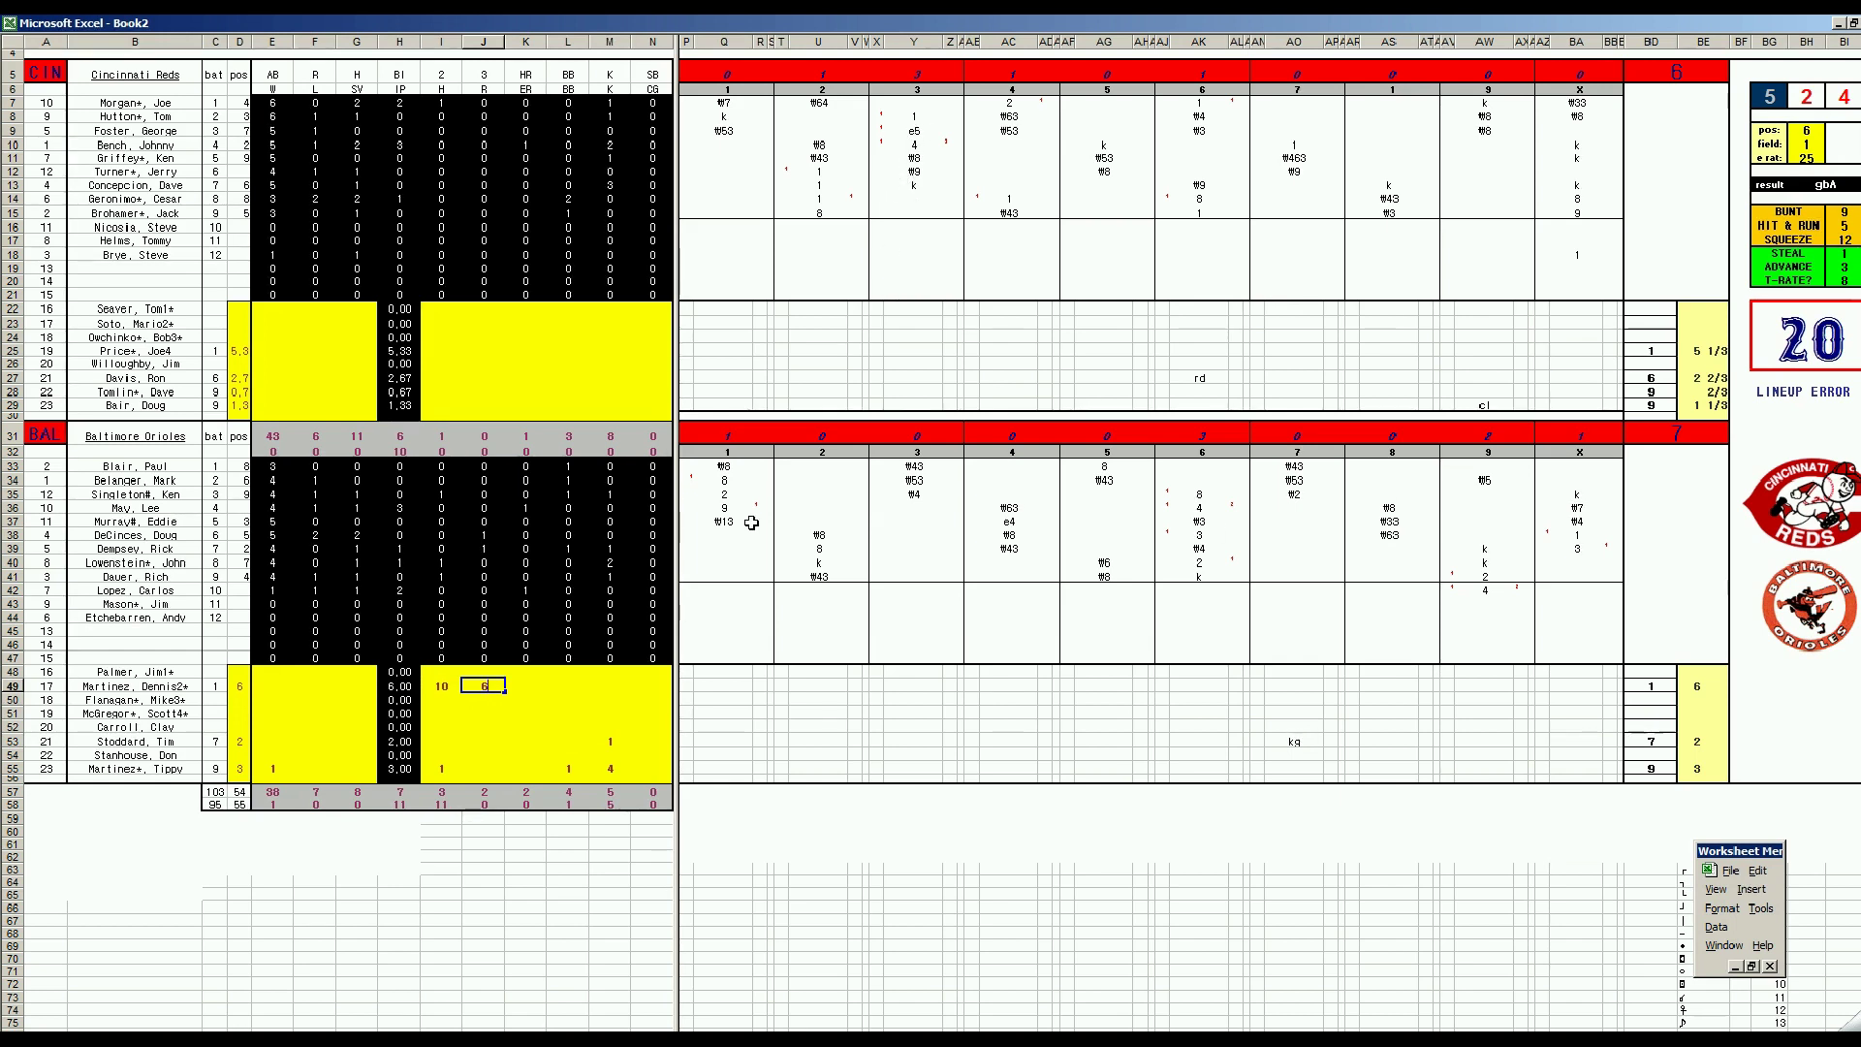
pyautogui.press('Right')
pyautogui.write('4')
pyautogui.press('Right')
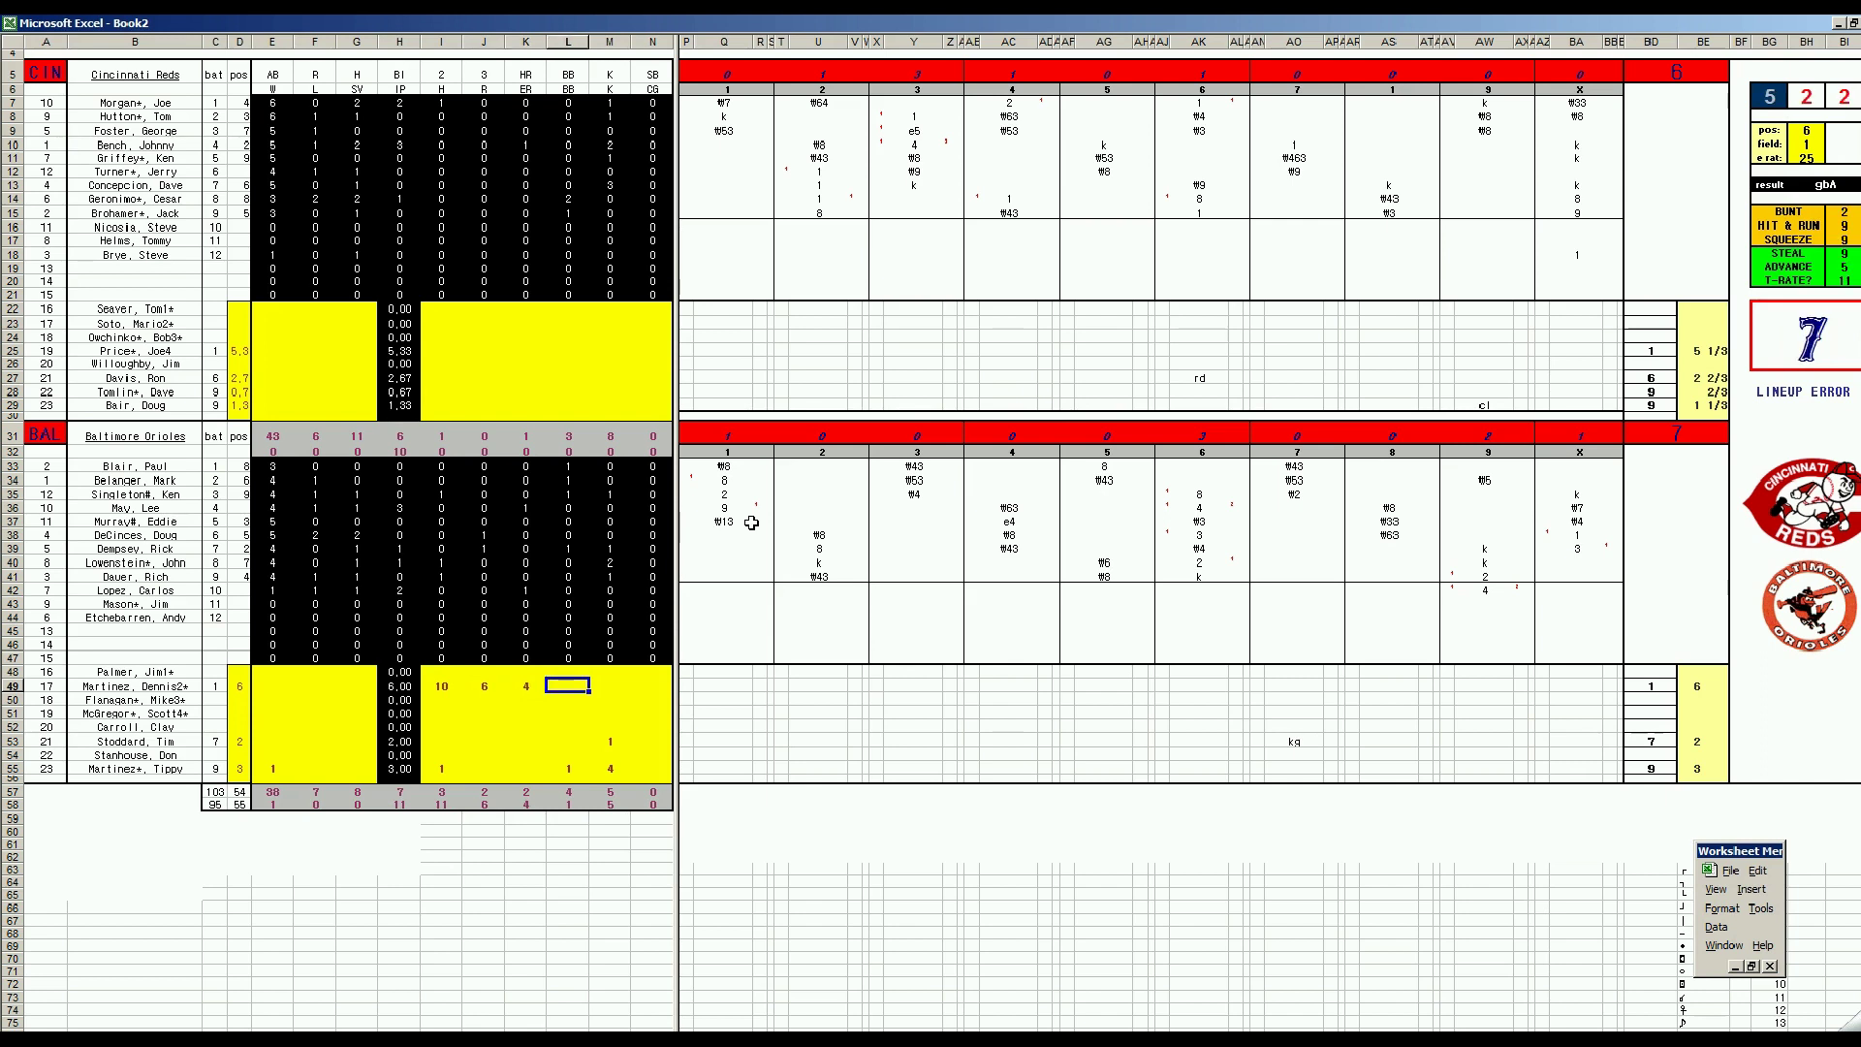
pyautogui.write('2')
pyautogui.press('Right')
pyautogui.write('3')
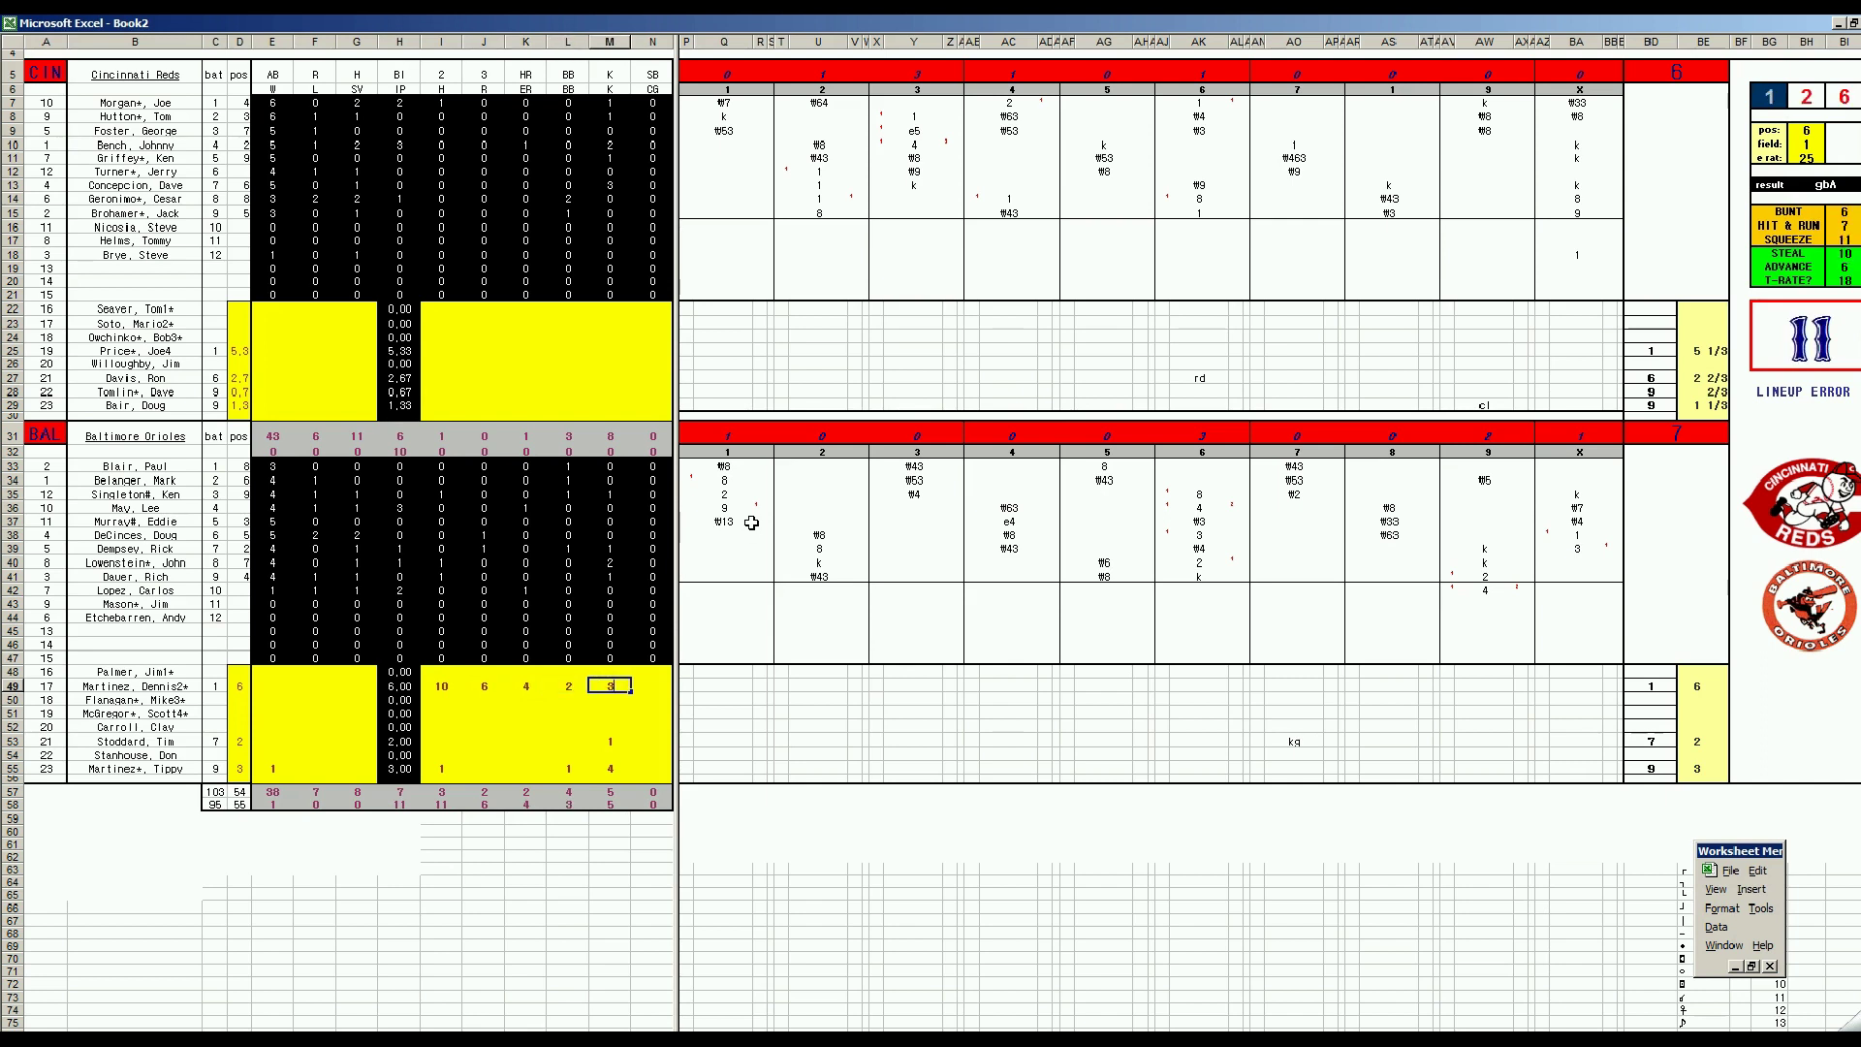
# - Charge the Reds' final reliever with a loss by entering 1 in F29
pyautogui.click(282, 405)
pyautogui.press('Right')
pyautogui.write('1')
pyautogui.press('Right')
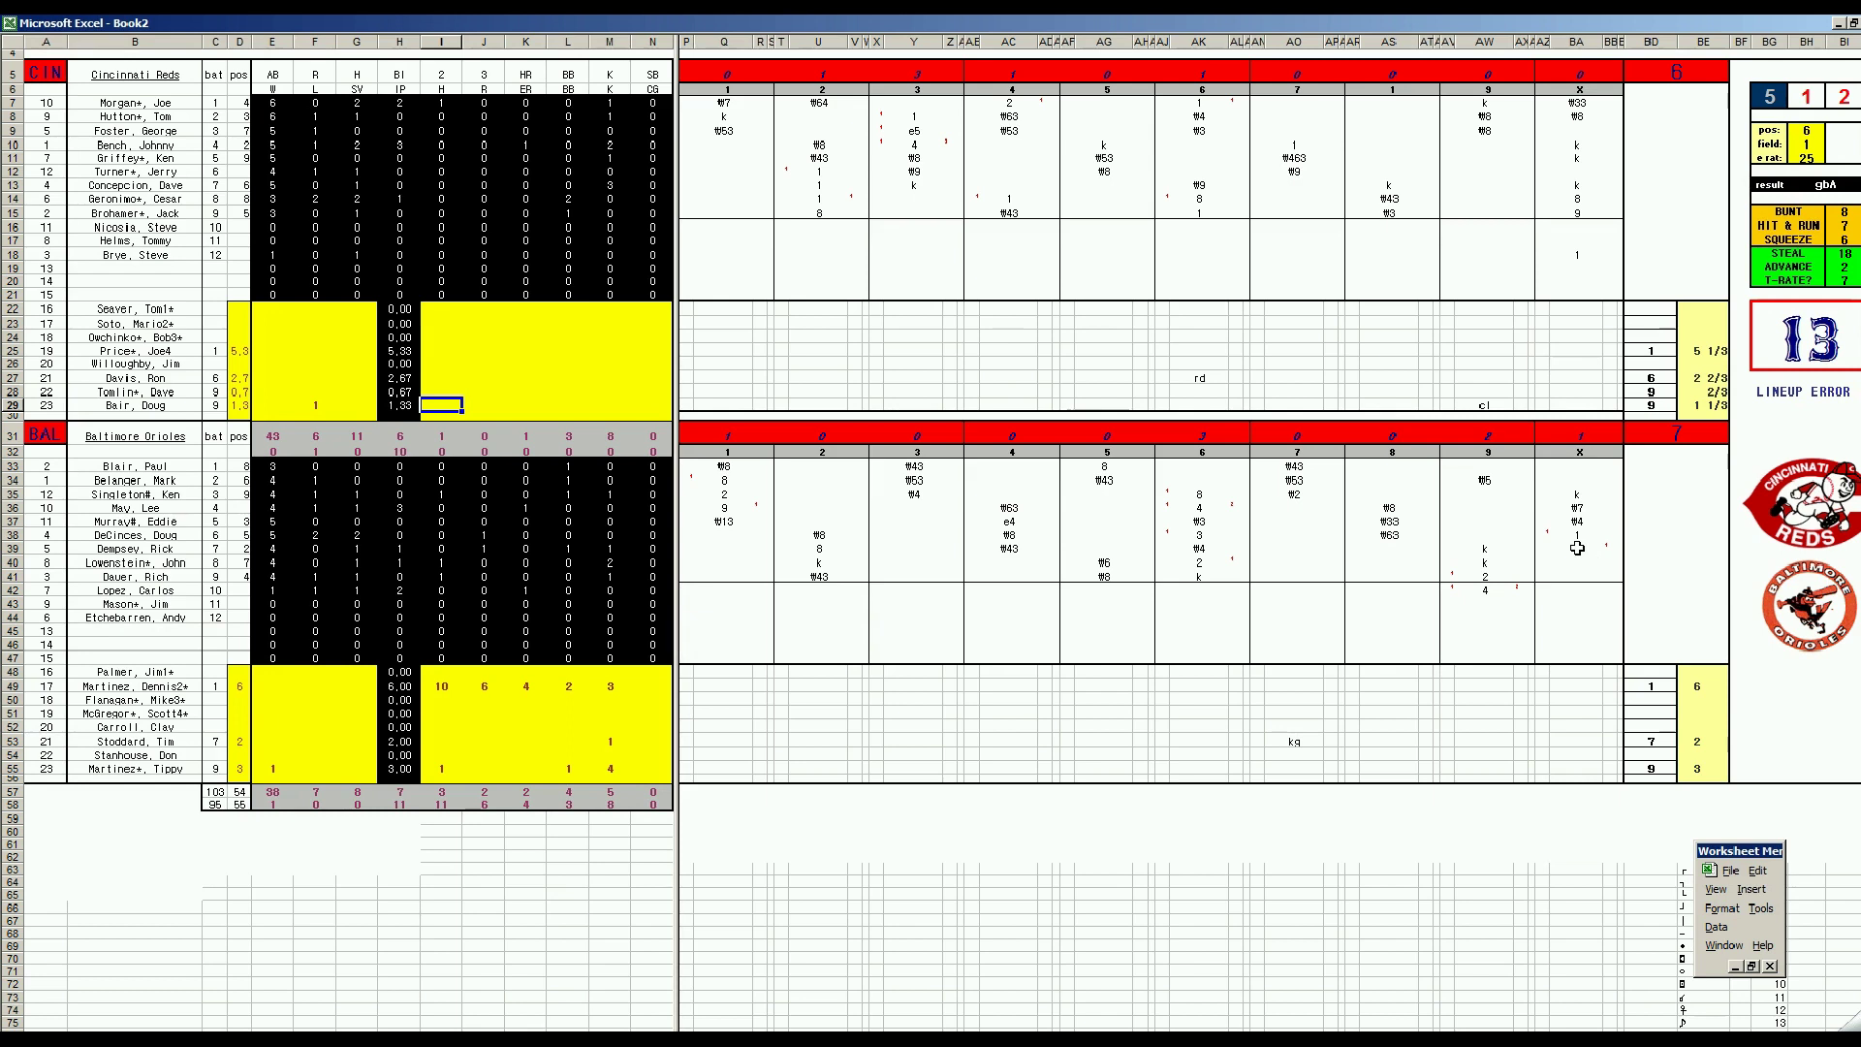
# - Enter 3 hits, then 2 and 1 across row 29 of the Reds' pitching block
pyautogui.write('3')
pyautogui.press('Tab')
pyautogui.write('2')
pyautogui.press('Tab')
# - Enter row 28's pitching line: 1 hit, 1 run and 2 in the next column
pyautogui.write('2')
pyautogui.press('Tab')
pyautogui.press('Tab')
pyautogui.write('1')
pyautogui.hotkey('shift', 'Tab')
pyautogui.hotkey('shift', 'Tab')
pyautogui.press('Up')
pyautogui.press('Left')
pyautogui.press('Left')
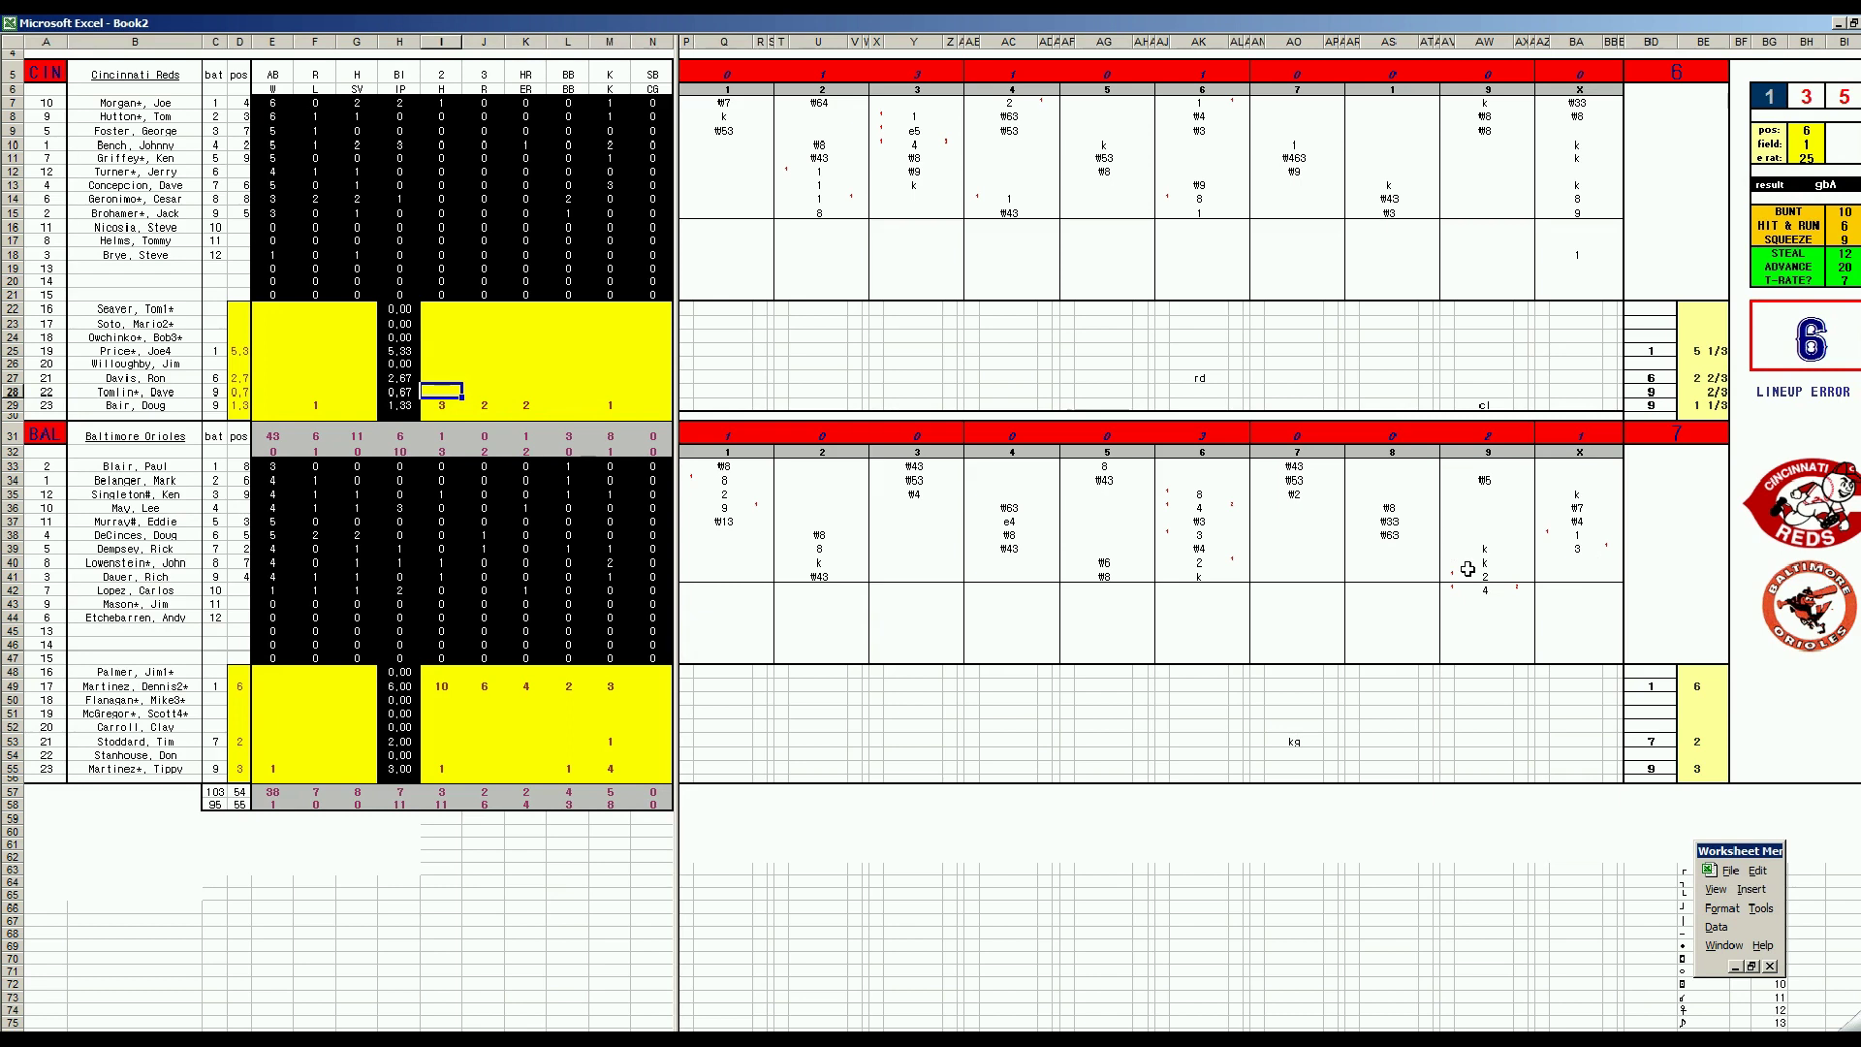
pyautogui.write('1')
pyautogui.press('Tab')
pyautogui.write('1')
pyautogui.press('Tab')
pyautogui.write('1')
pyautogui.press('Tab')
pyautogui.press('Tab')
pyautogui.write('2')
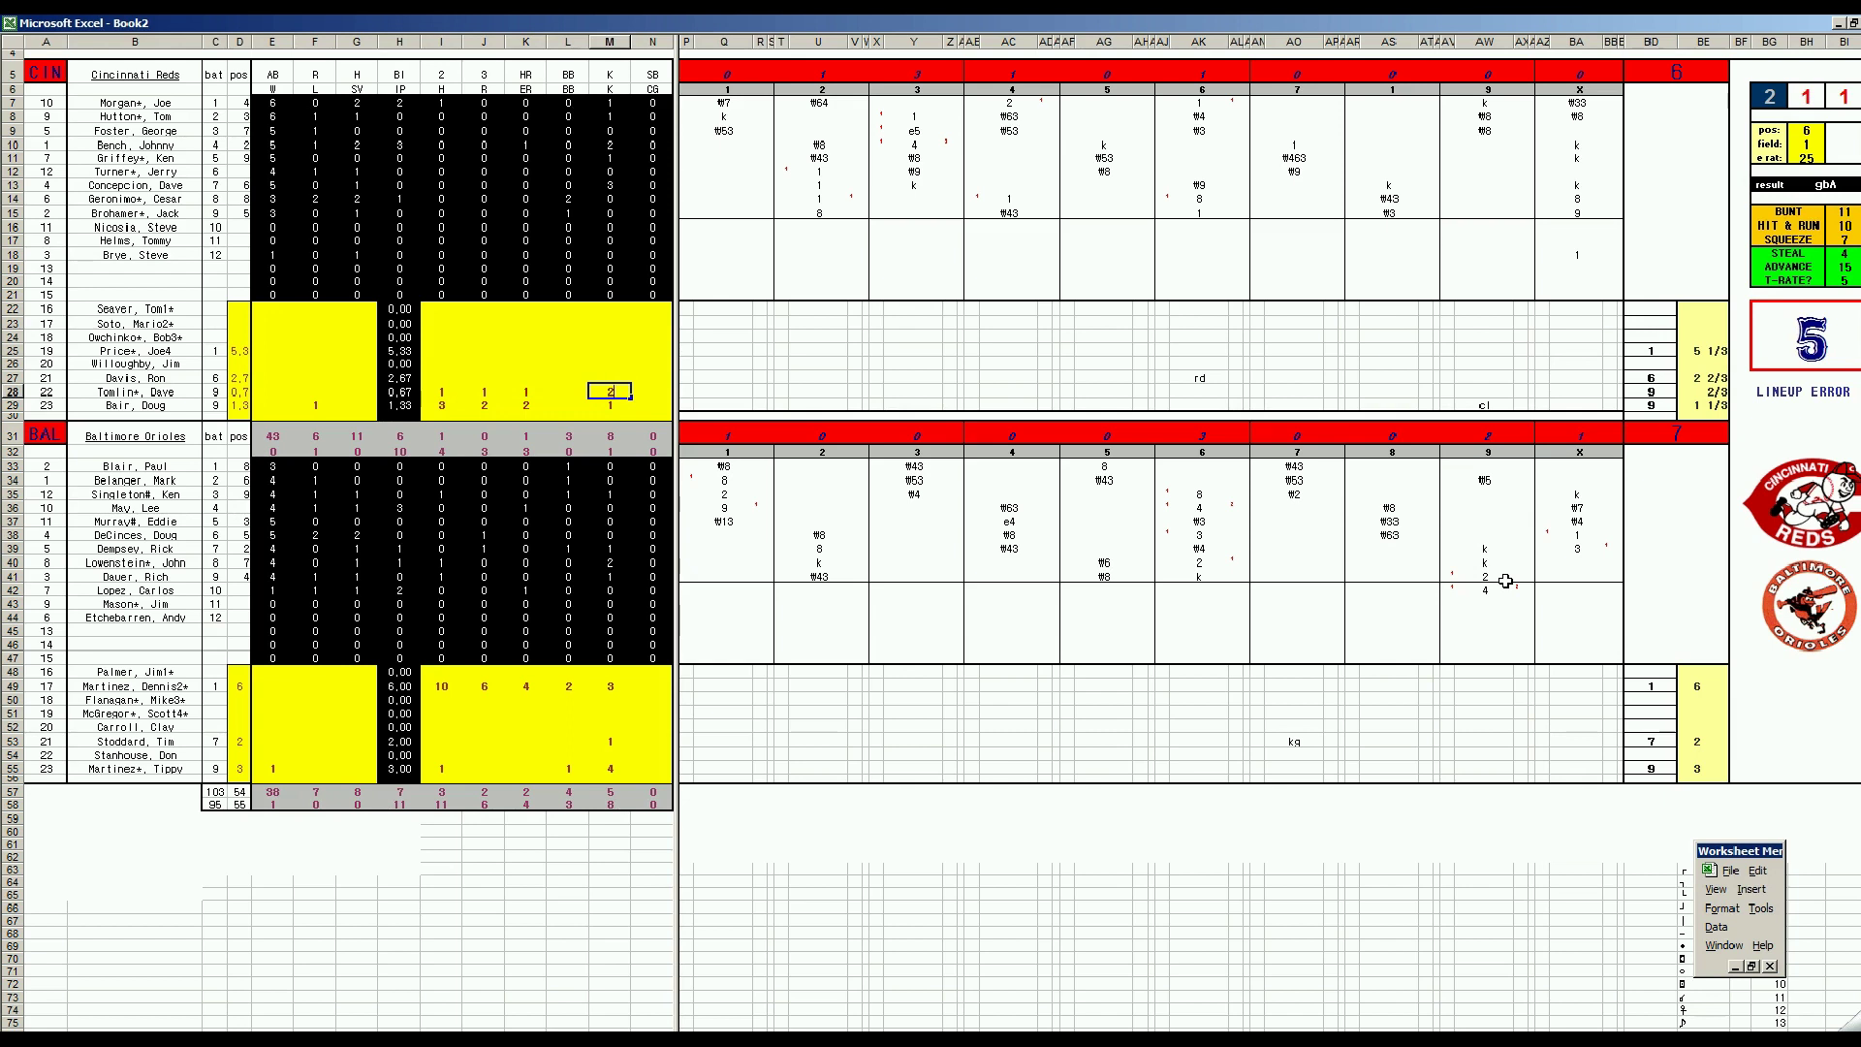
pyautogui.press('Left')
pyautogui.press('Left')
pyautogui.press('Left')
pyautogui.press('Left')
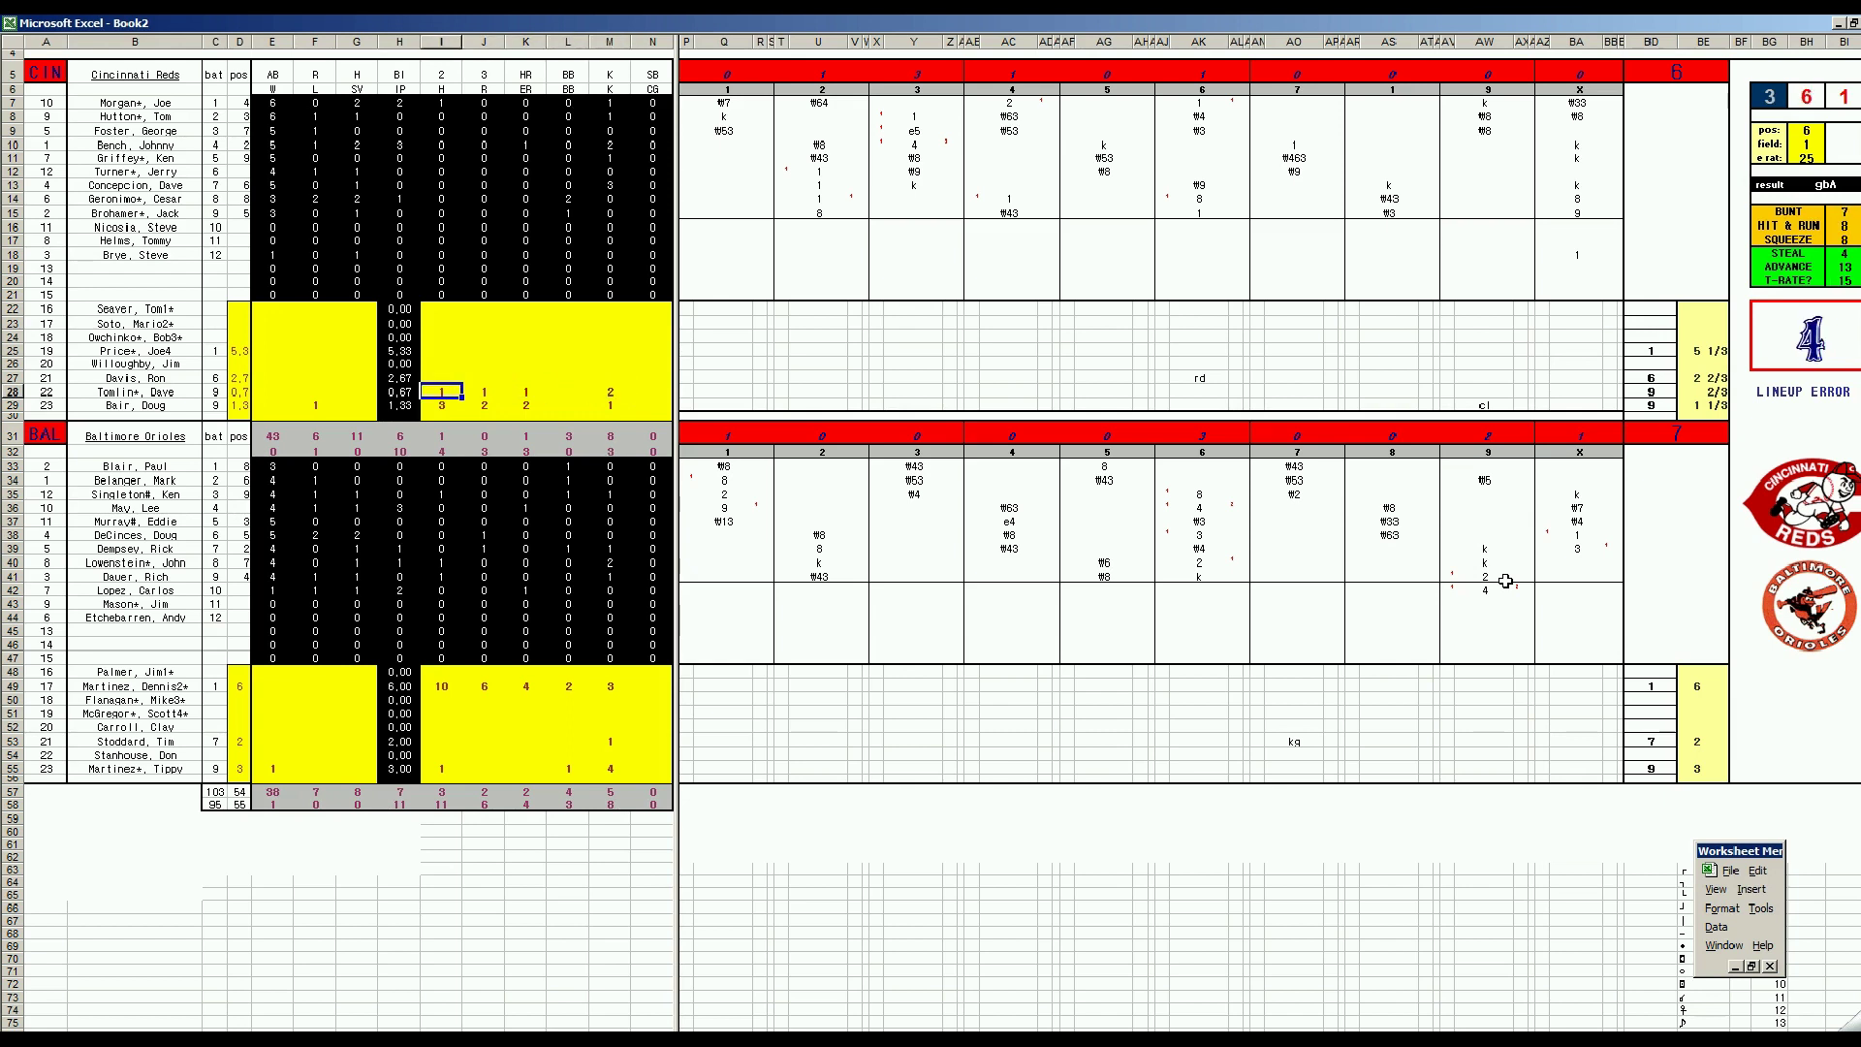
# - Fill row 25: 3 hits, 4 runs, 4 earned runs, 4 walks and 1 strikeout
pyautogui.press('Up')
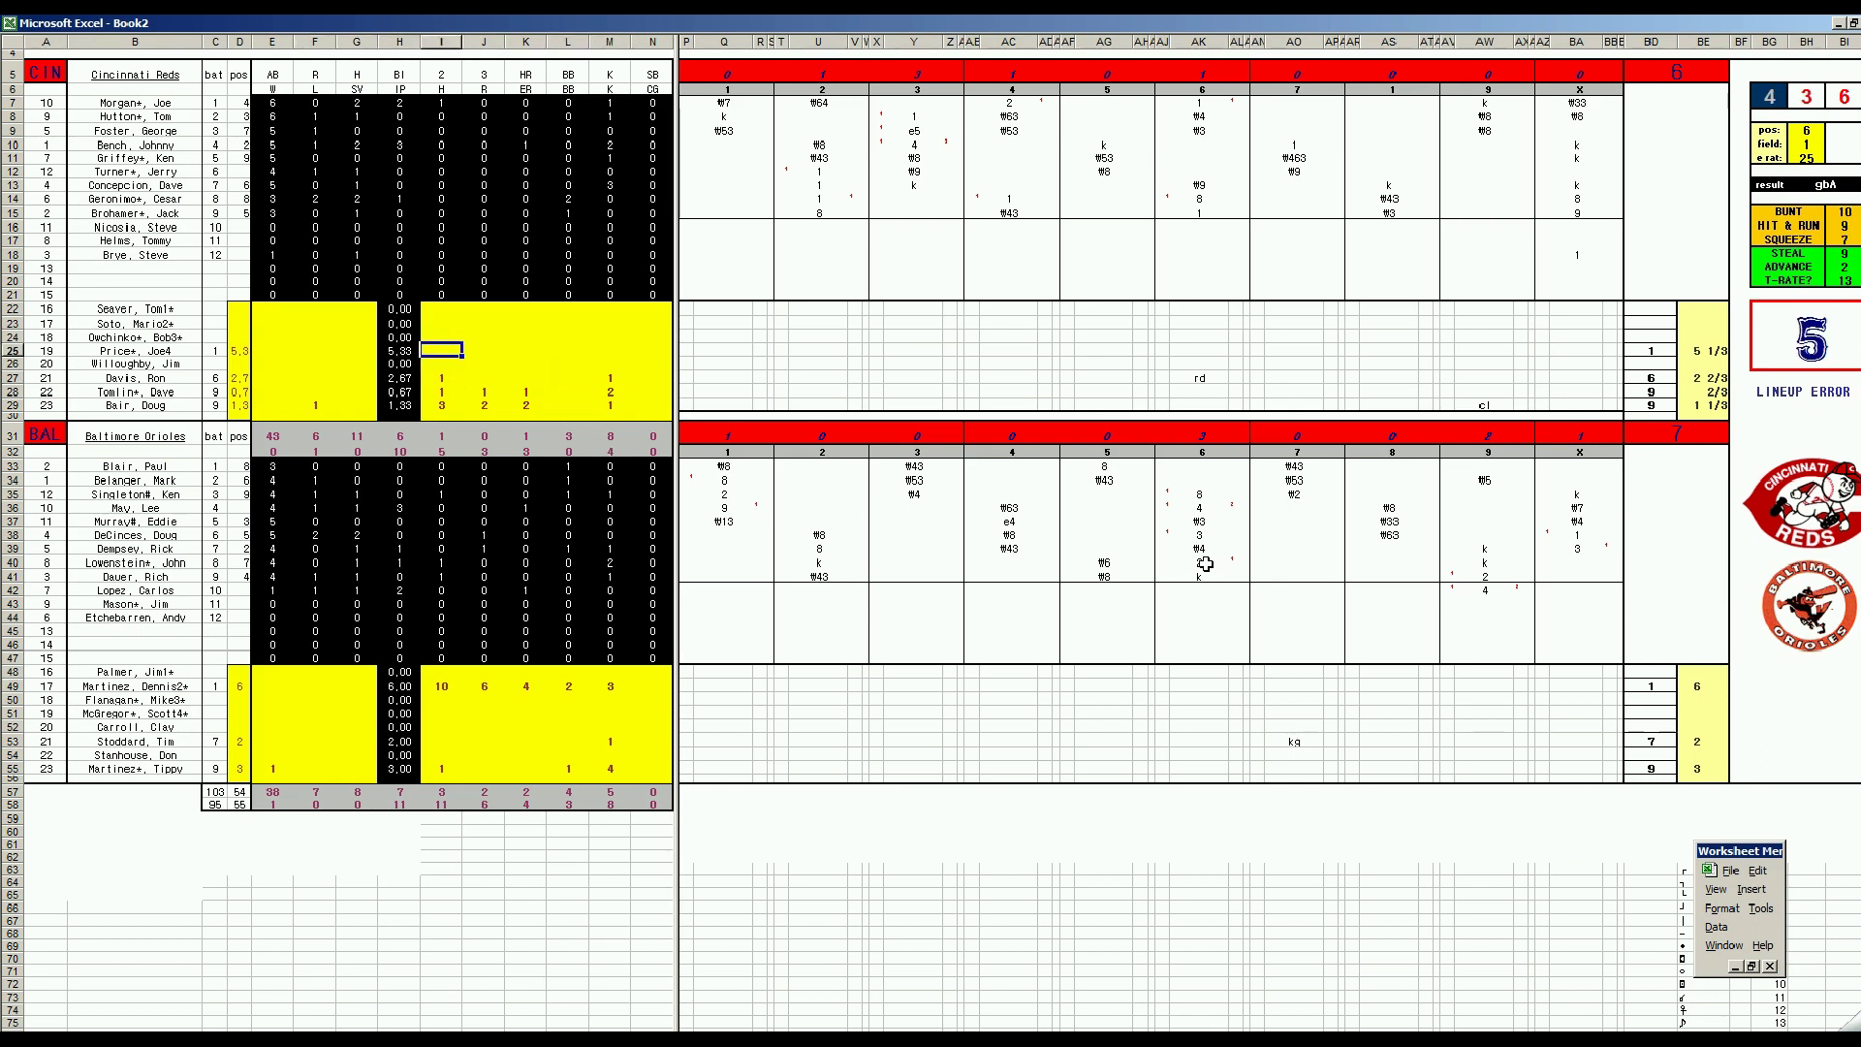
pyautogui.write('3')
pyautogui.press('Tab')
pyautogui.write('4')
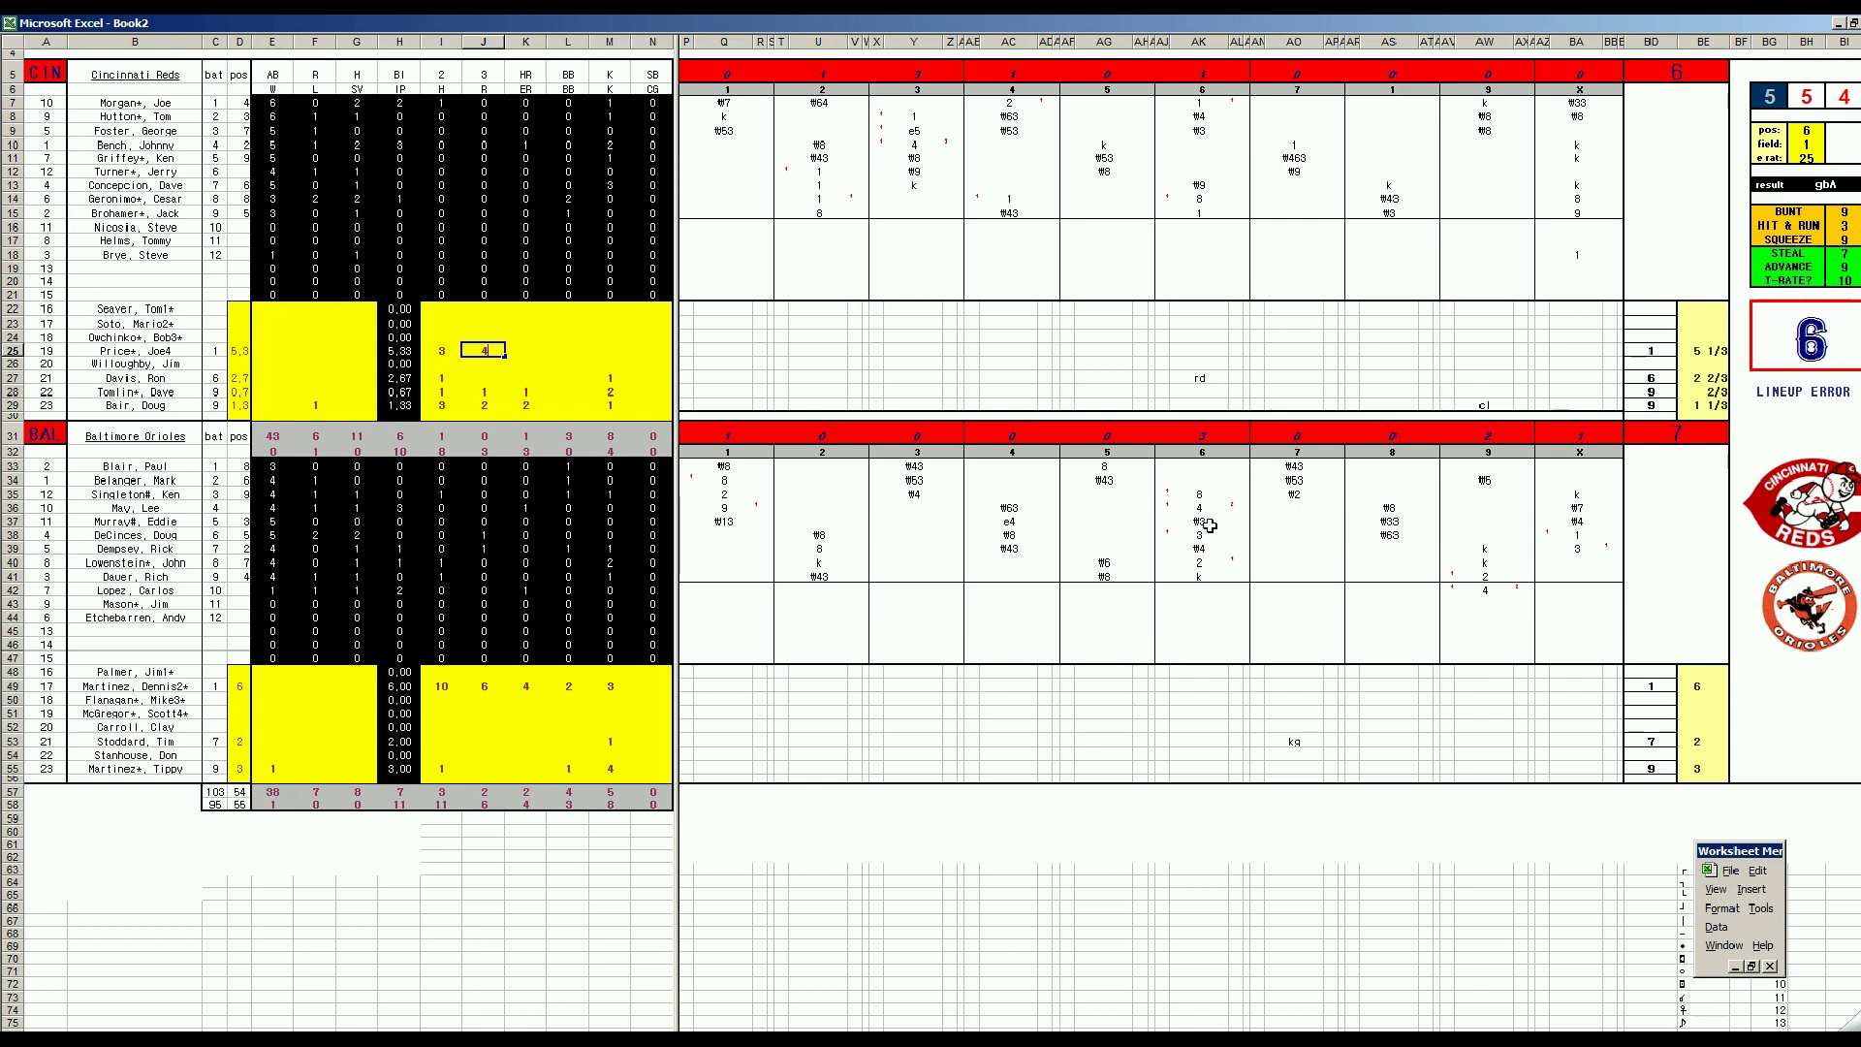
pyautogui.press('Tab')
pyautogui.write('4')
pyautogui.press('Tab')
pyautogui.write('4')
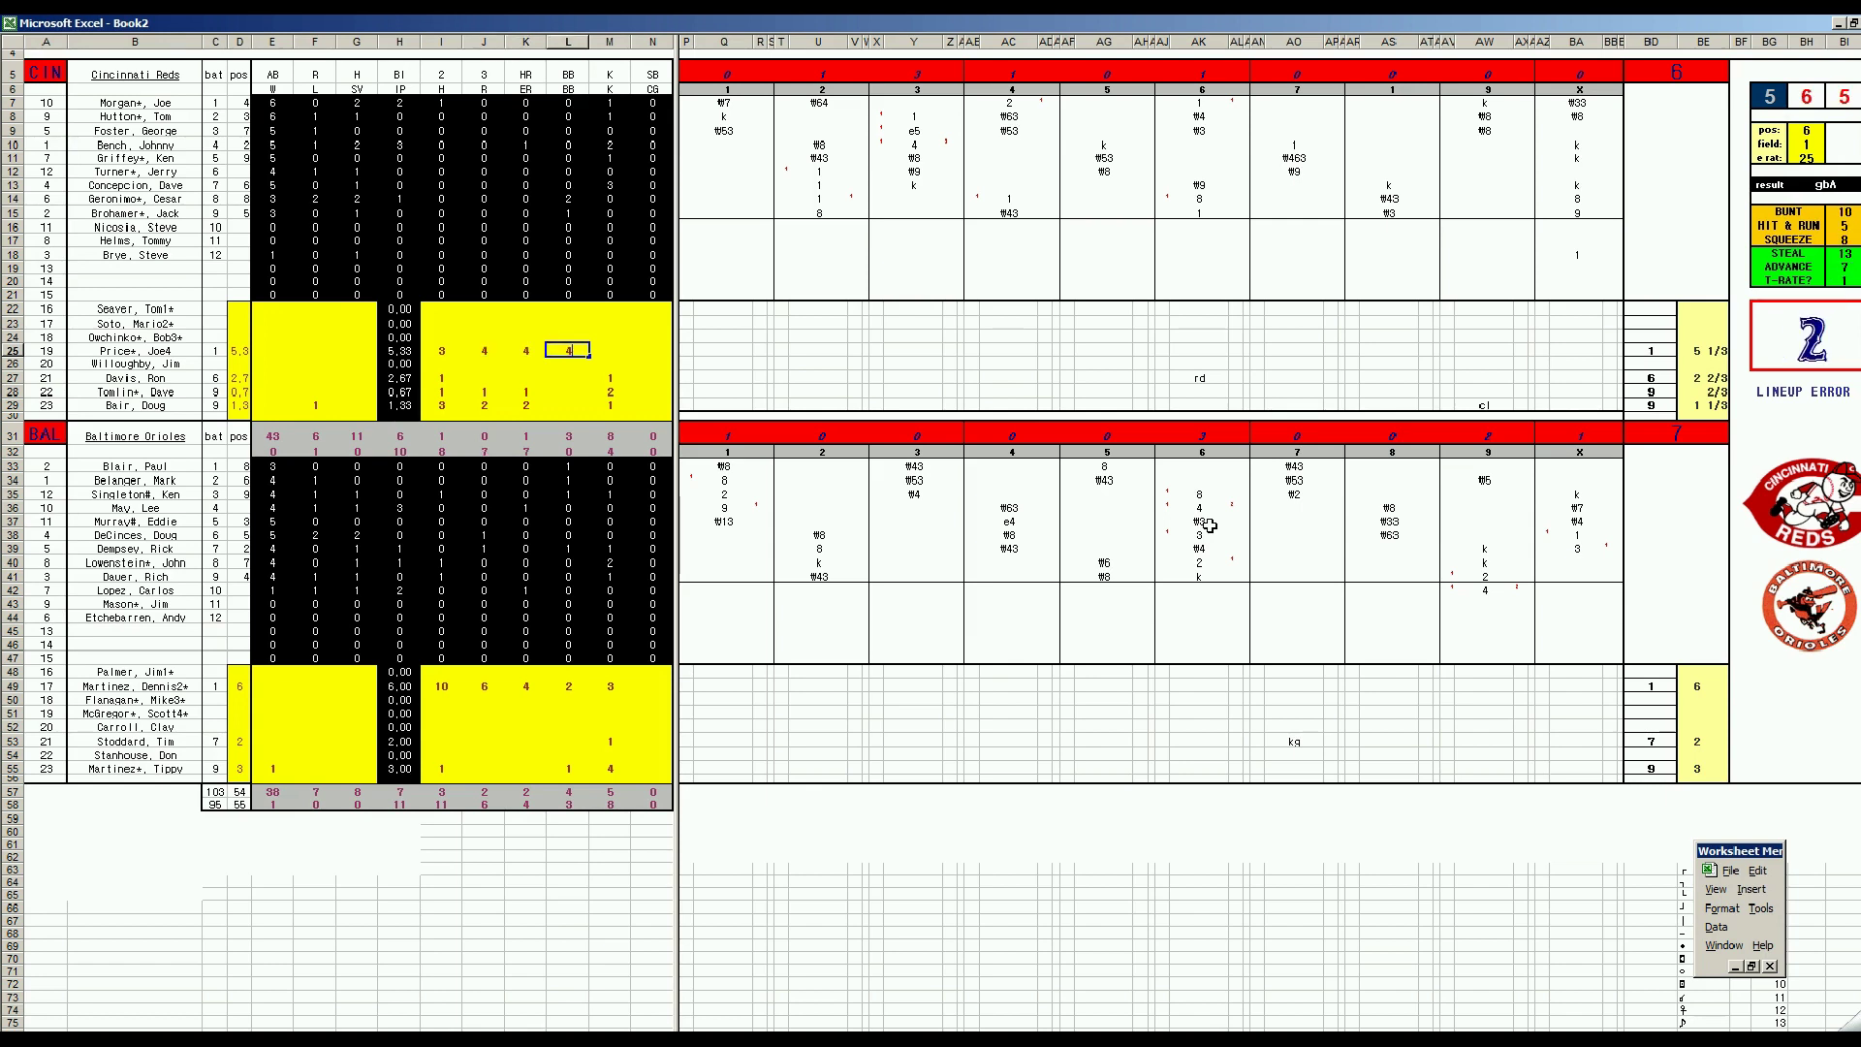
pyautogui.press('Tab')
pyautogui.write('1')
pyautogui.press('Return')
pyautogui.press('Left')
pyautogui.press('Left')
pyautogui.press('Left')
pyautogui.press('Left')
pyautogui.press('Left')
pyautogui.press('Left')
pyautogui.press('Left')
pyautogui.press('Up')
pyautogui.press('Up')
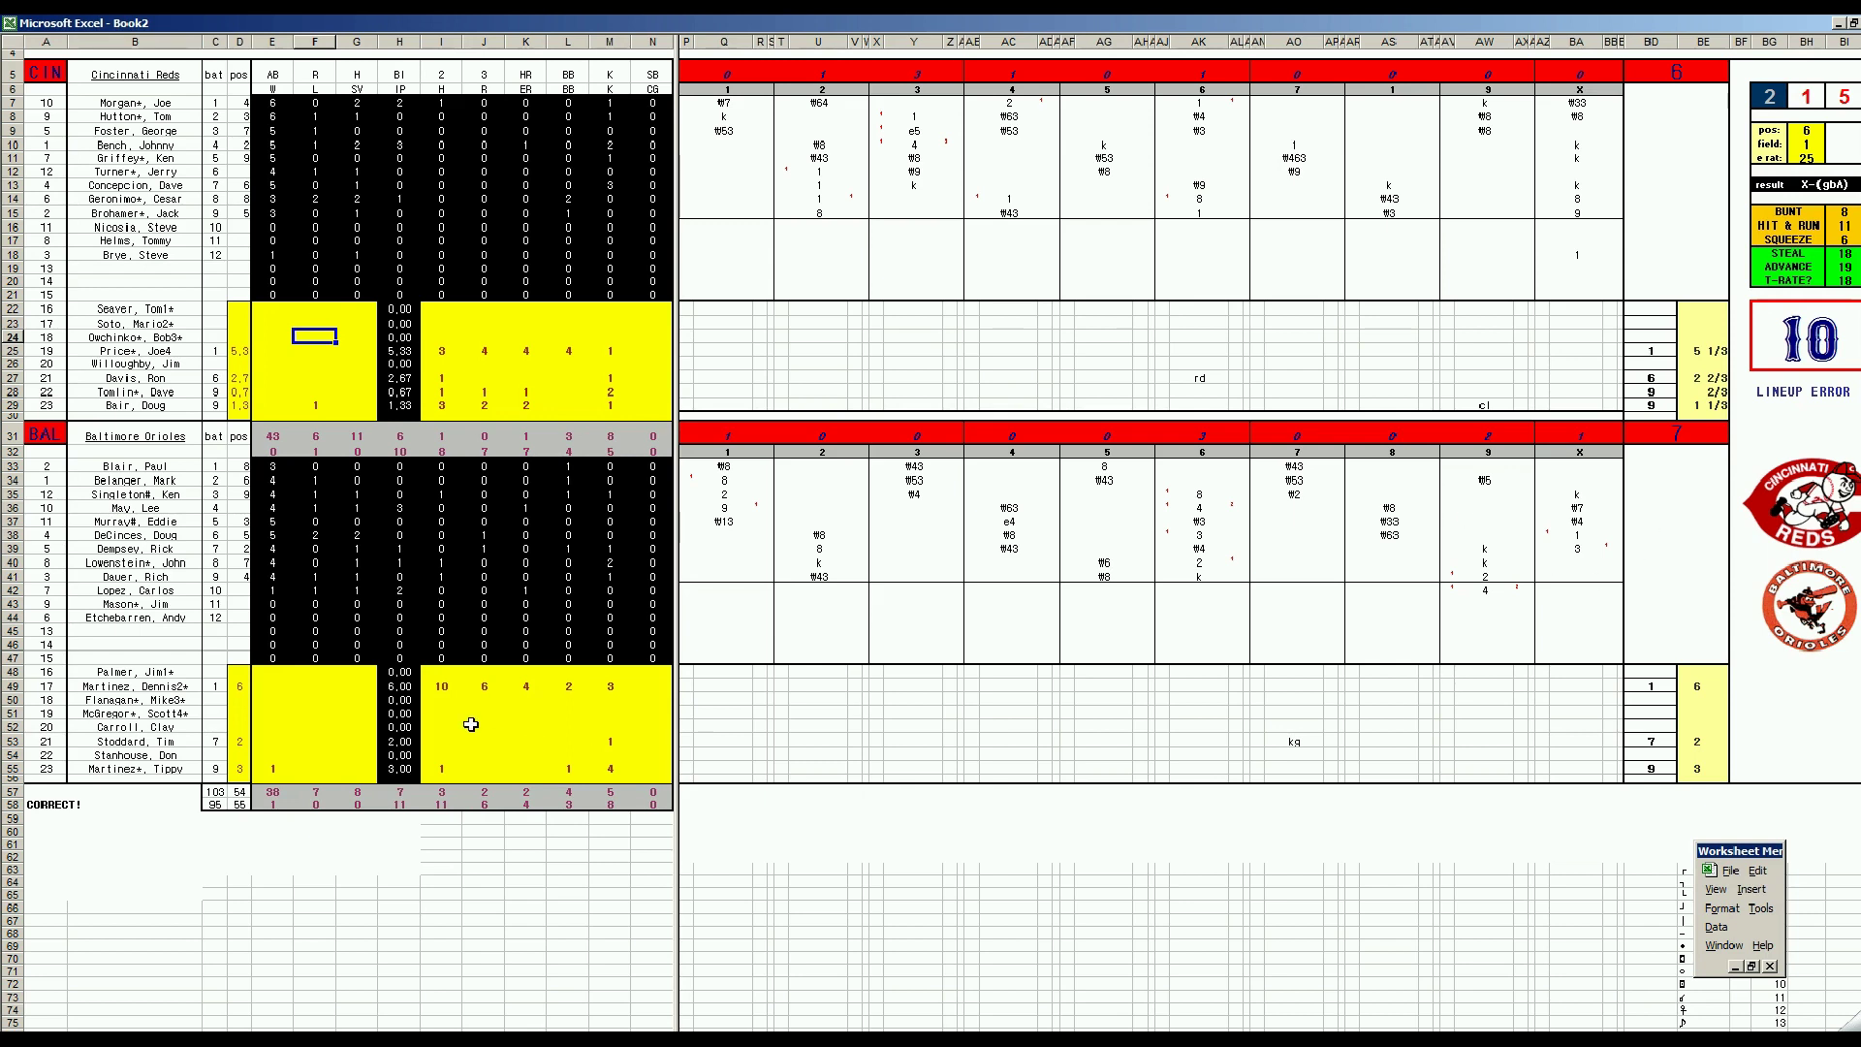
pyautogui.click(433, 628)
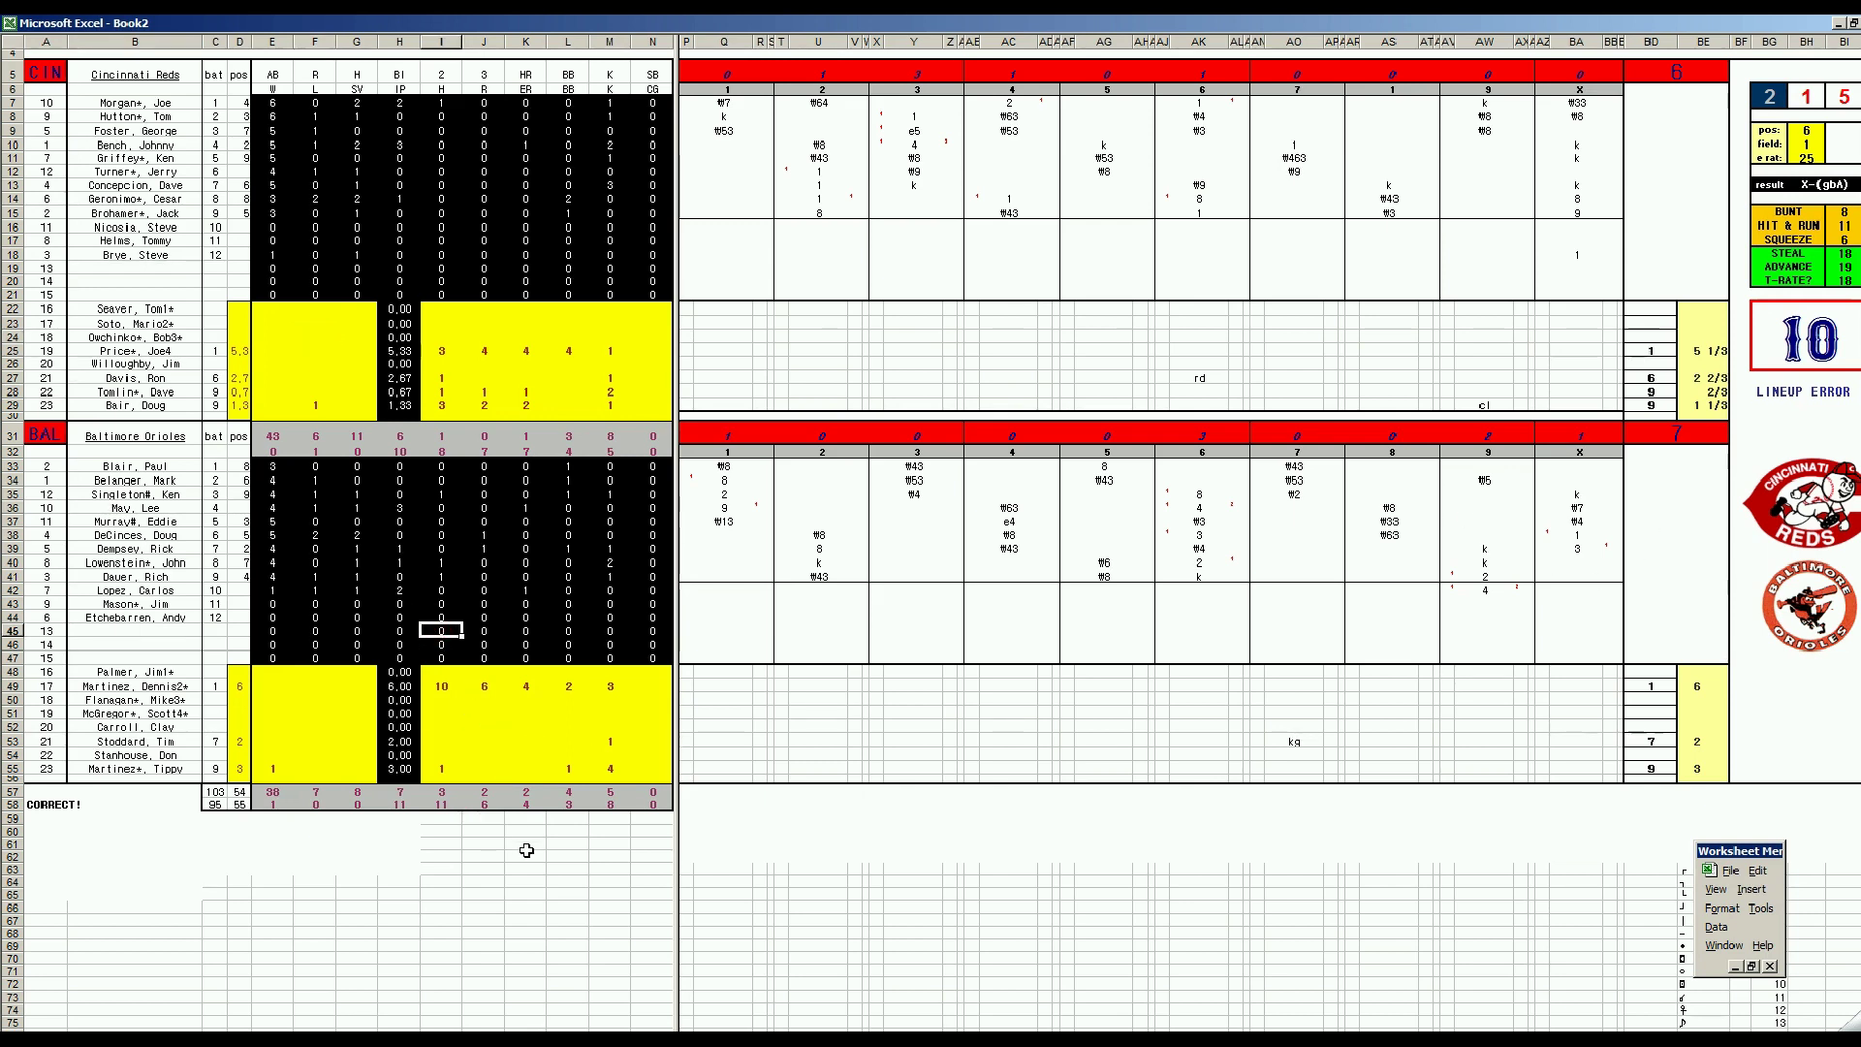